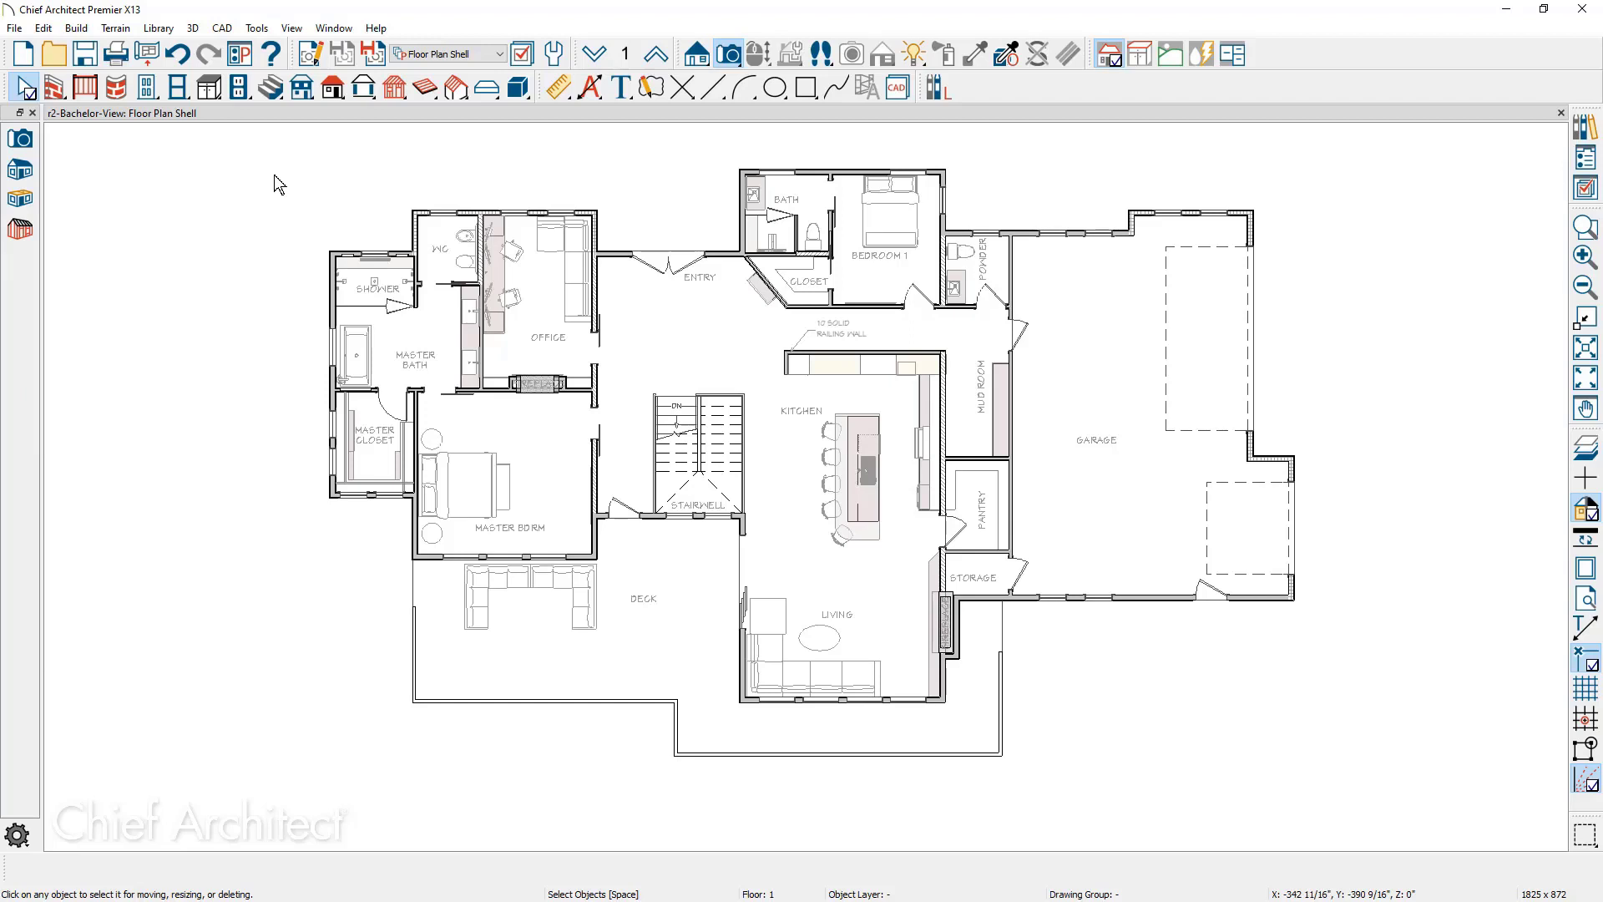
# Create an Orthographic Full Overview of the house from the floor plan
pyautogui.click(193, 29)
pyautogui.moveTo(203, 51)
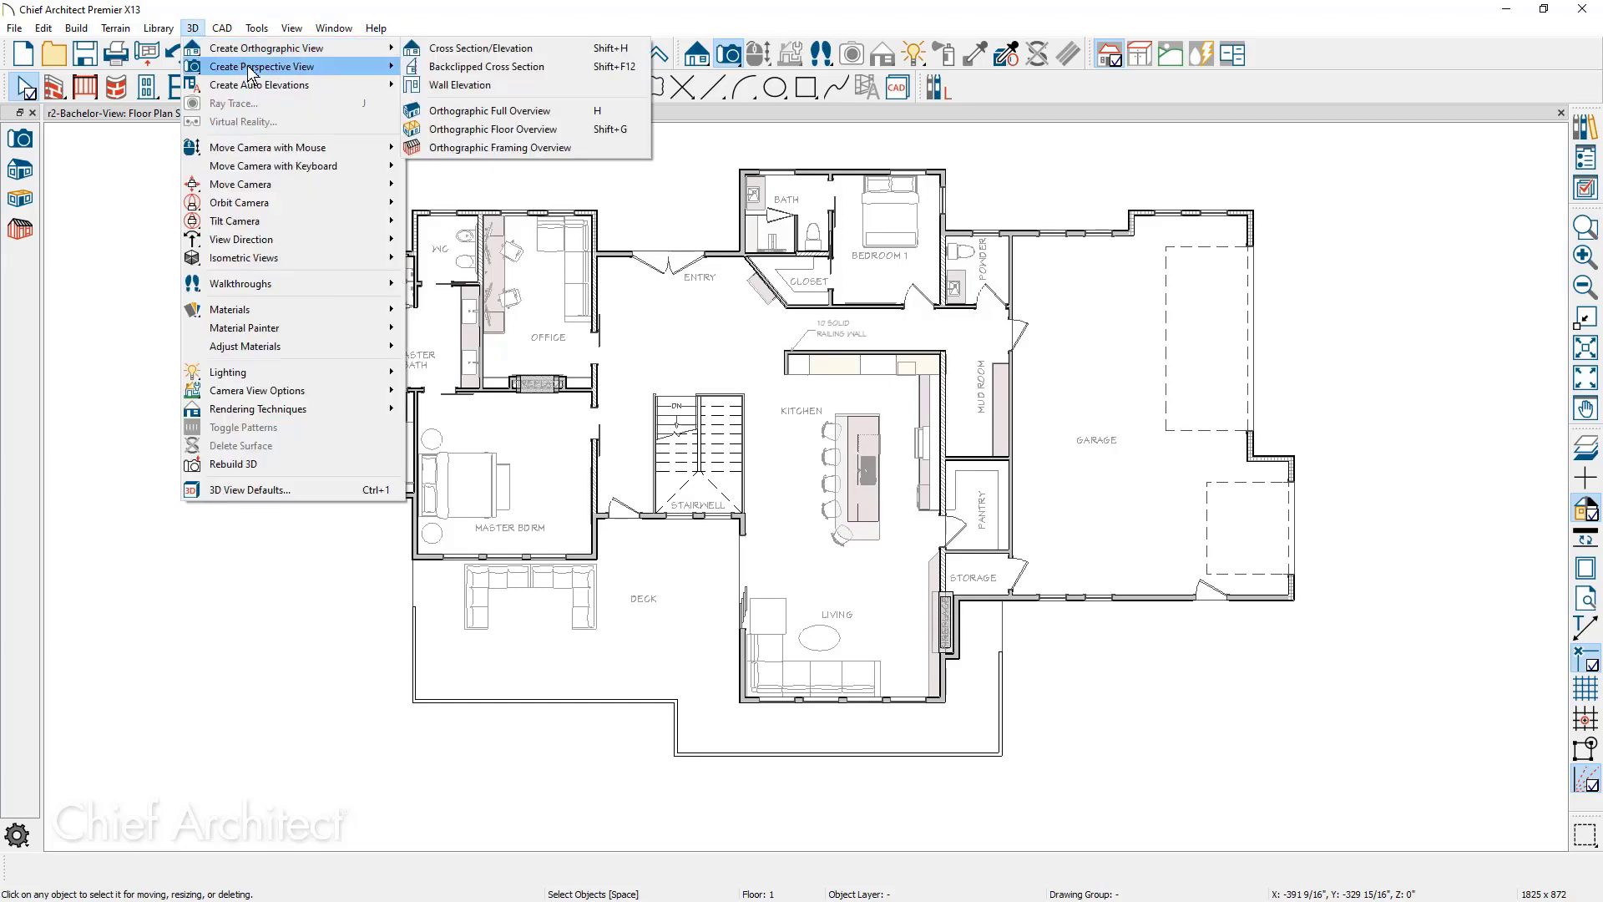
pyautogui.moveTo(309, 74)
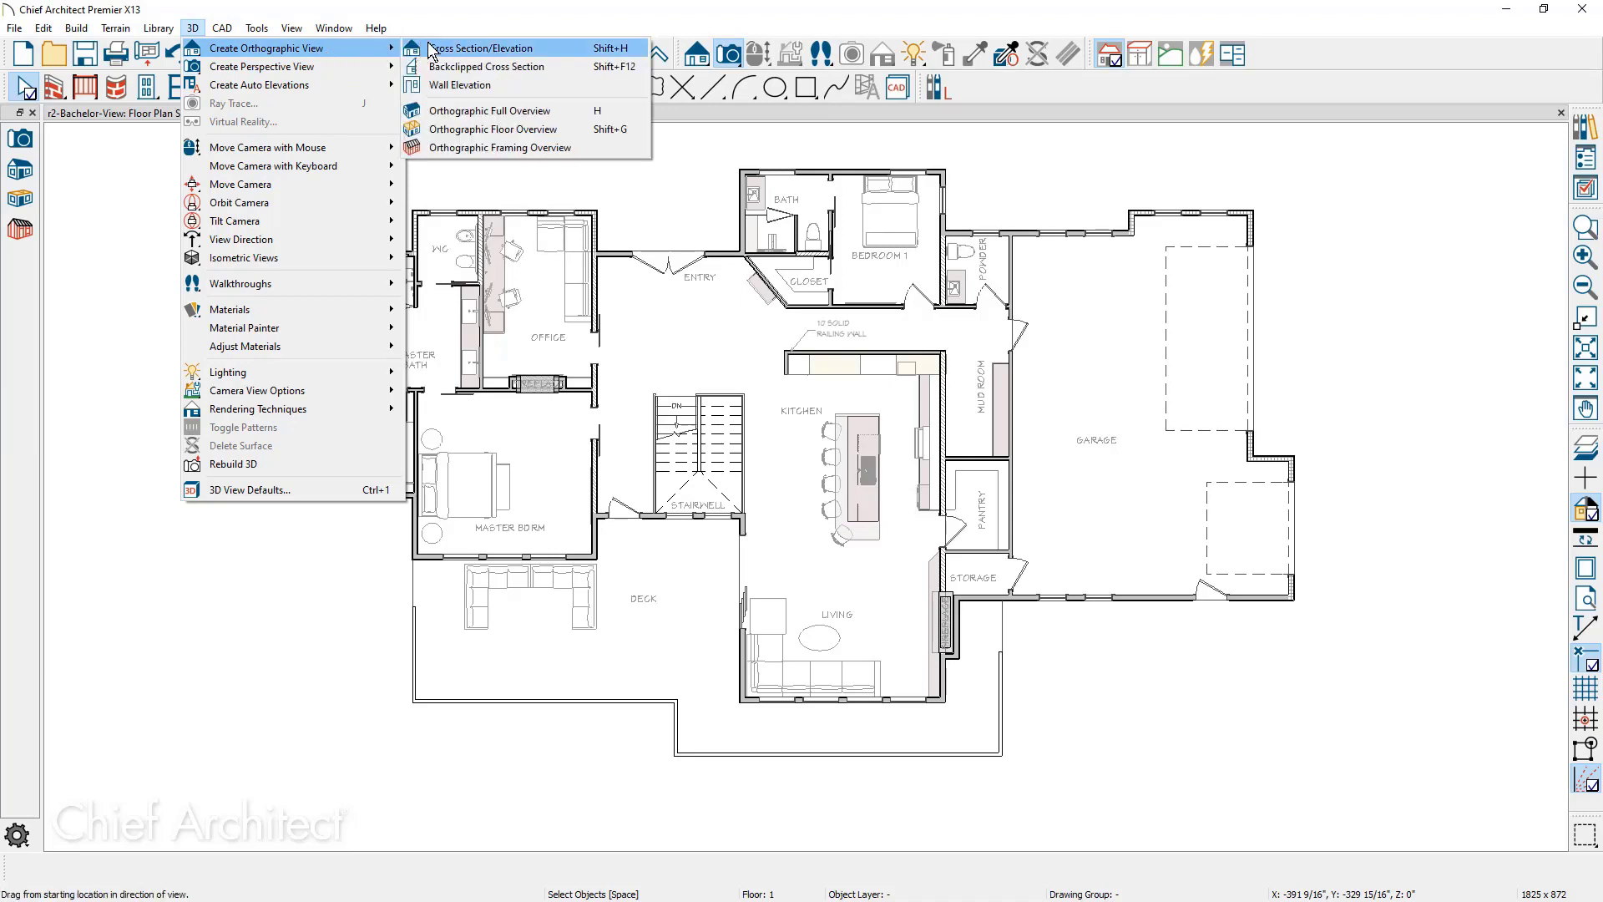
pyautogui.click(558, 115)
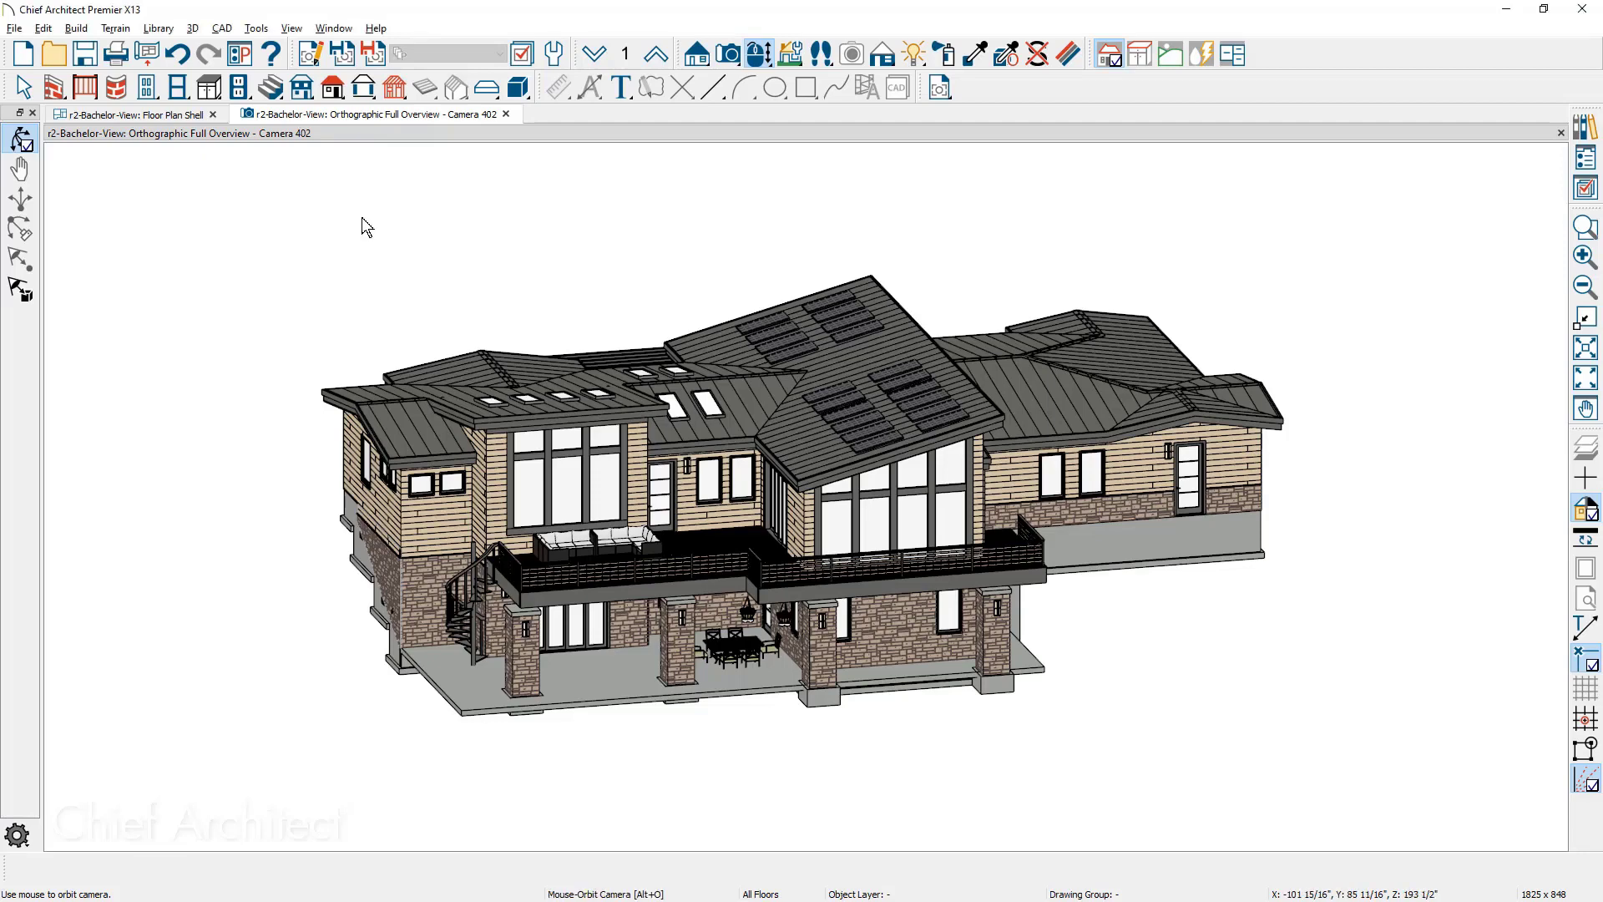
# Return to the floor plan, create a Perspective Full Overview of the house, and orbit around its rear deck side
pyautogui.click(191, 120)
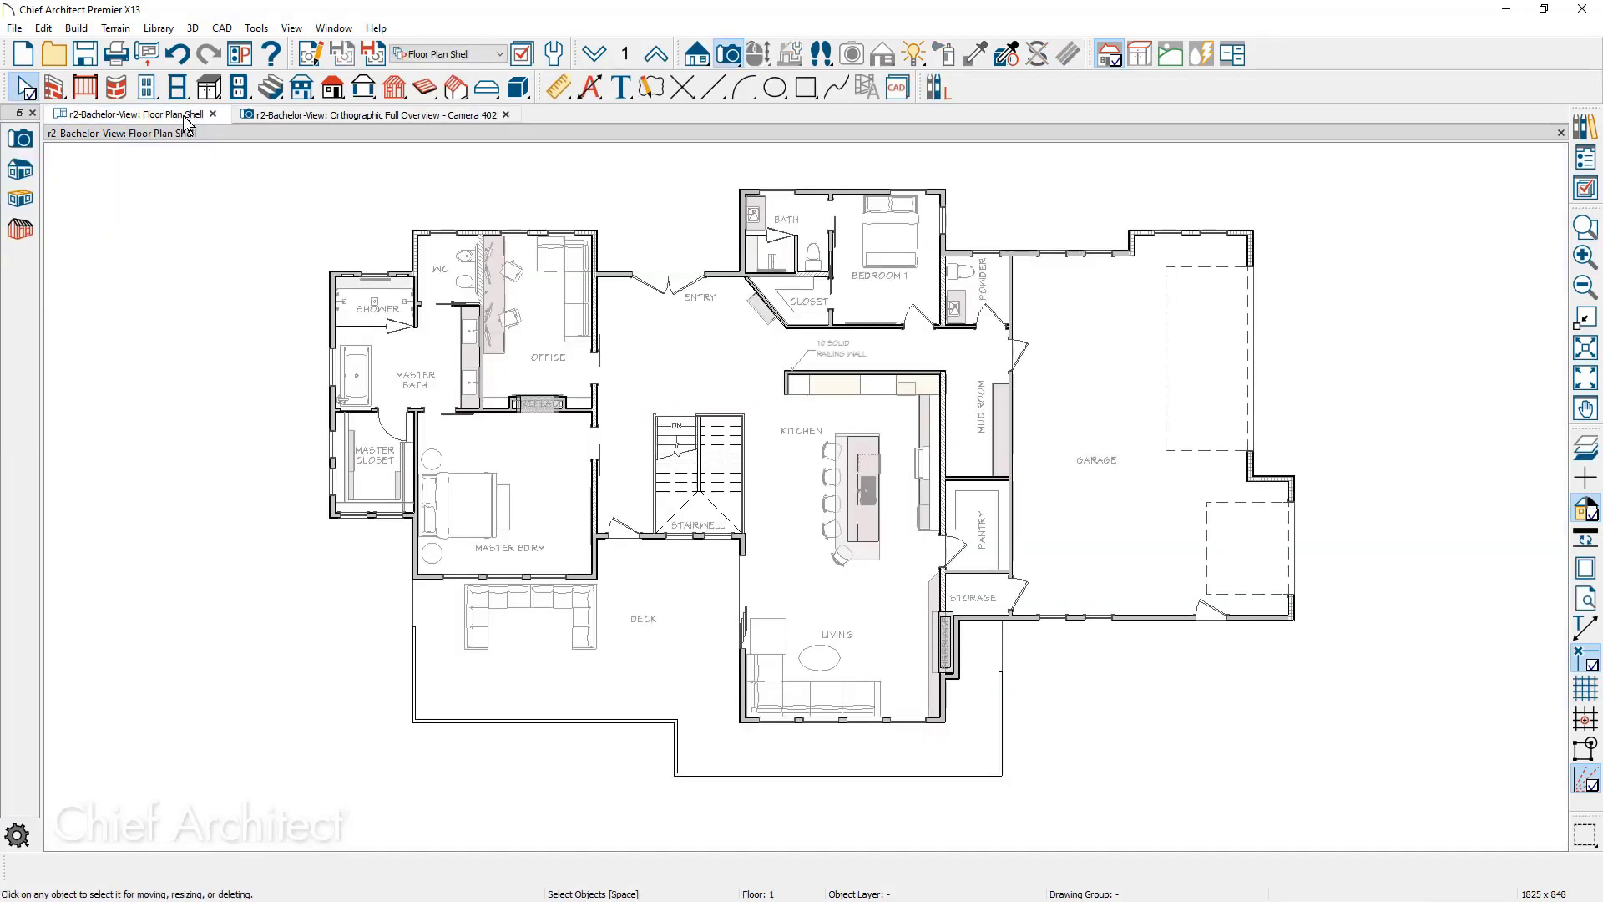
pyautogui.click(192, 30)
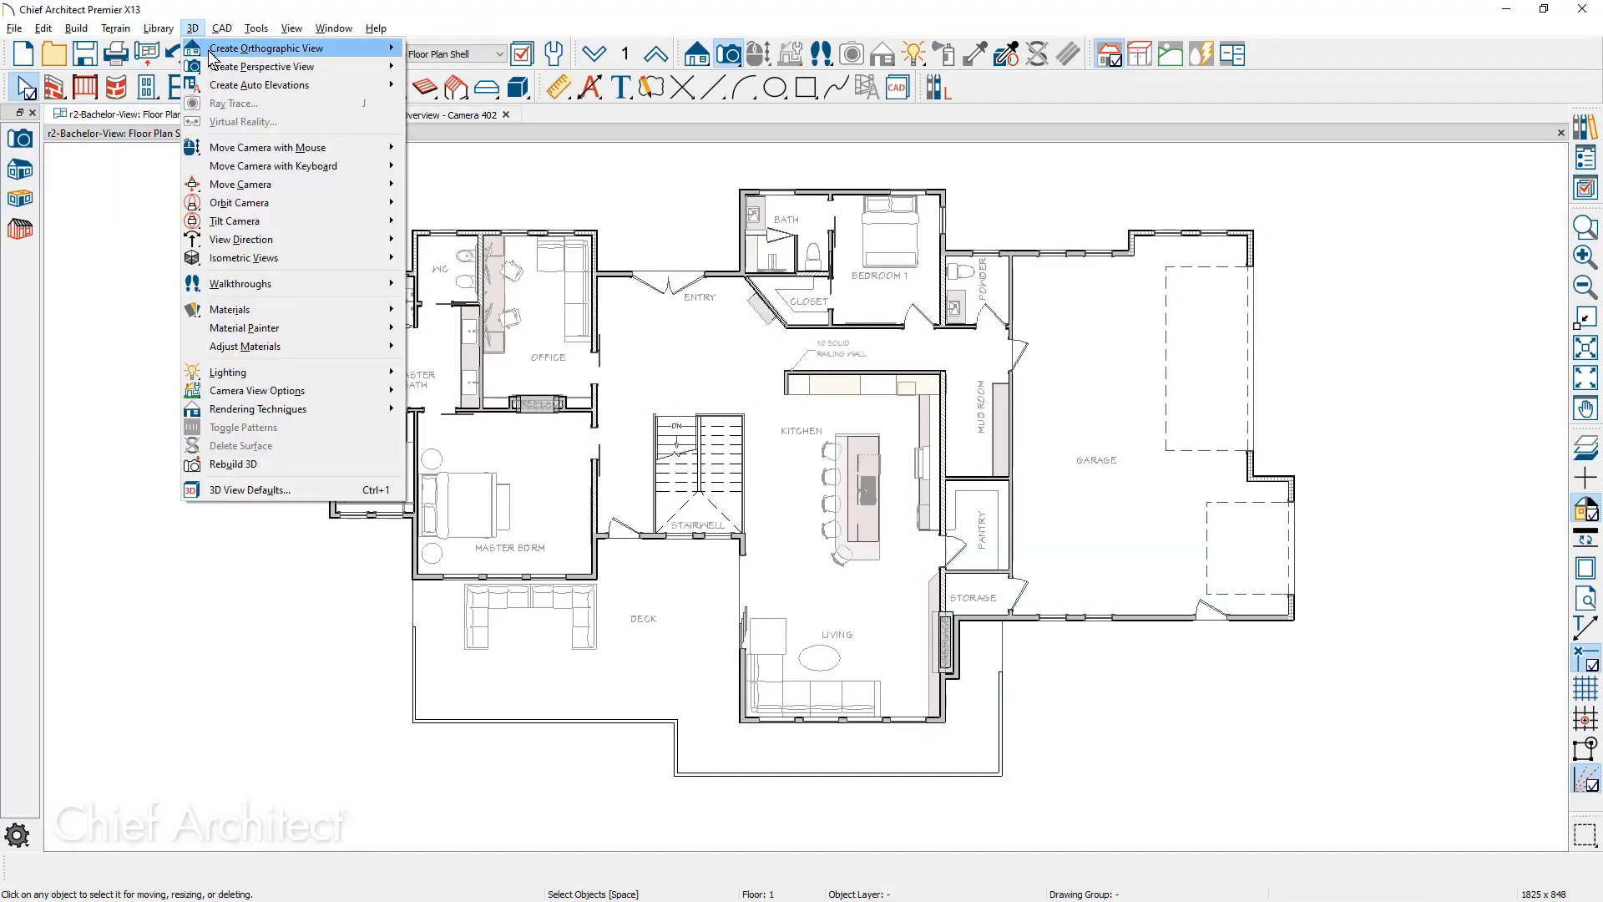
pyautogui.moveTo(219, 73)
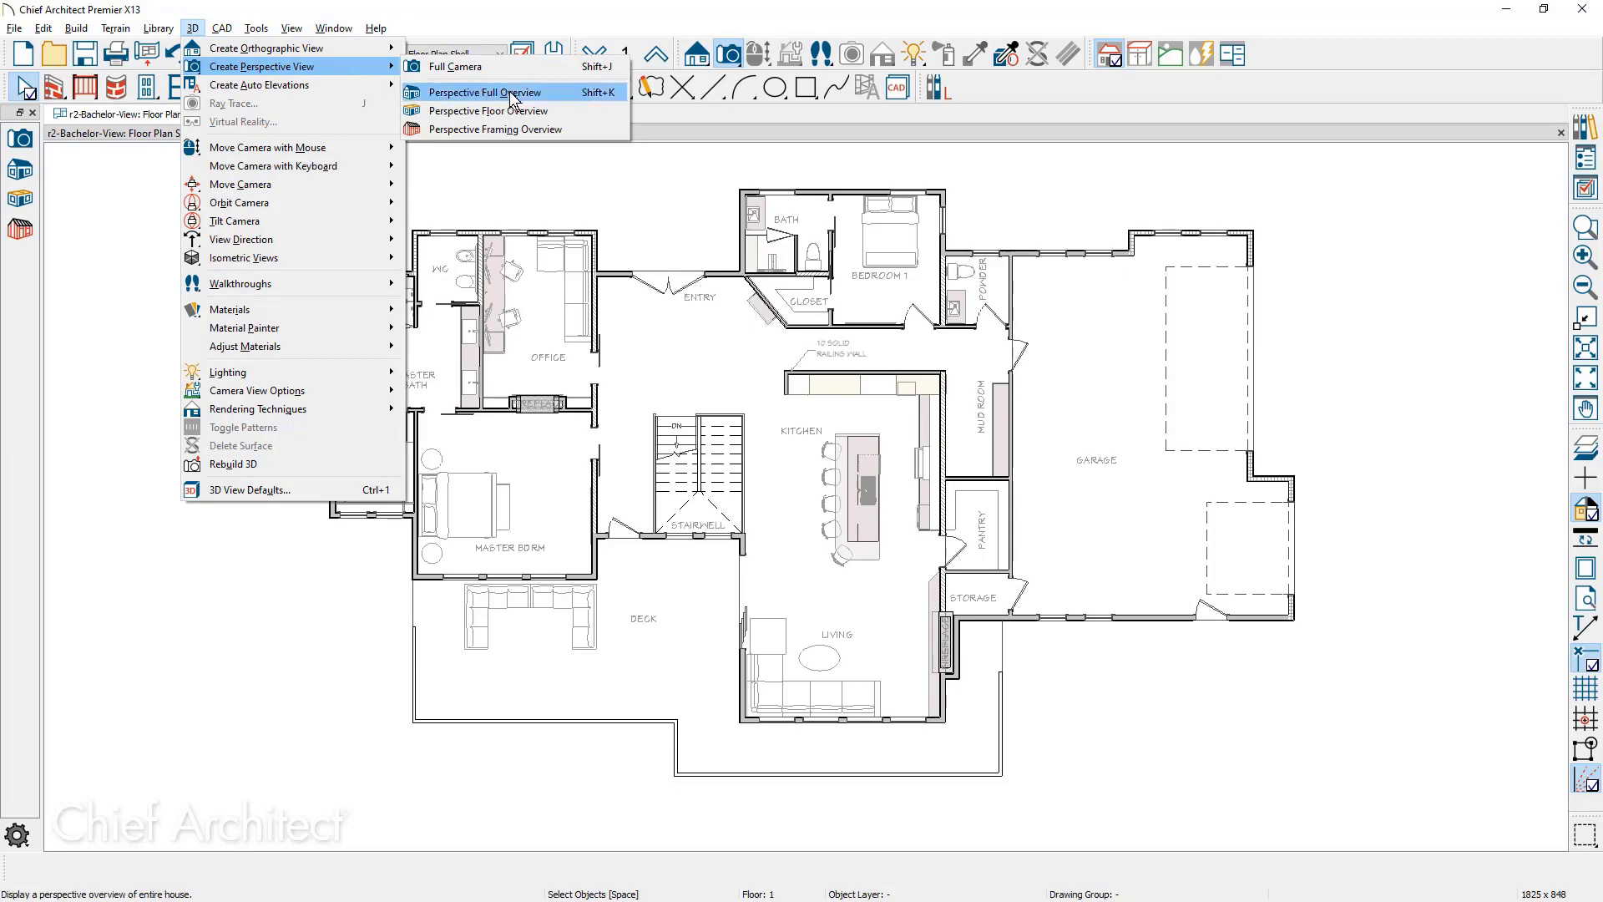
pyautogui.click(547, 94)
pyautogui.moveTo(602, 560); pyautogui.dragTo(824, 529)
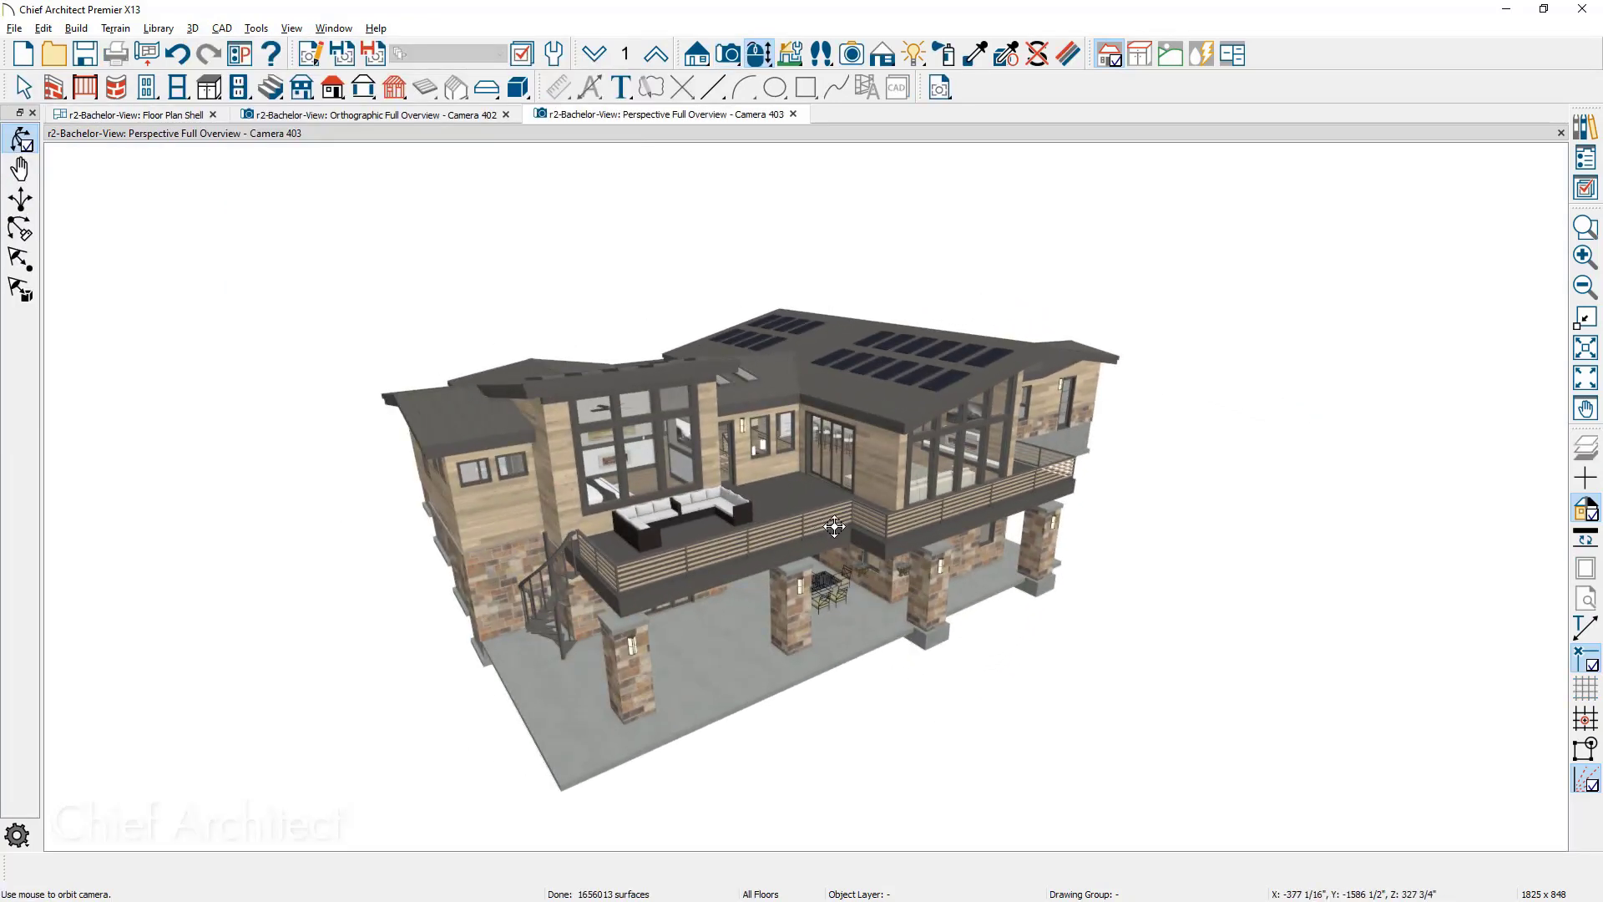
pyautogui.moveTo(827, 526); pyautogui.dragTo(656, 526)
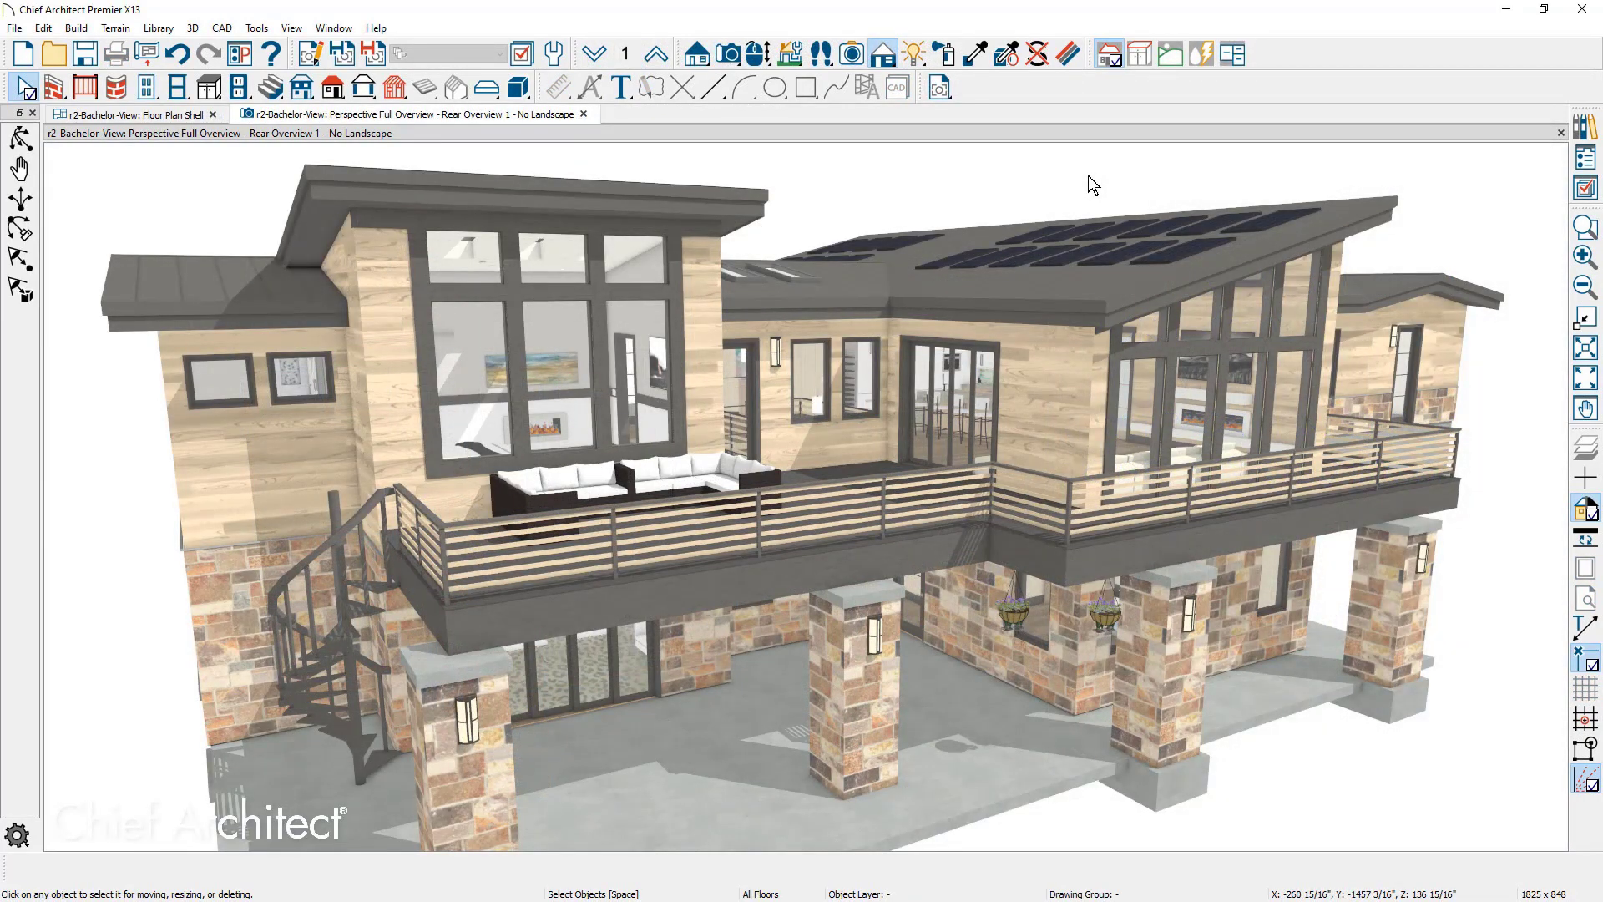
# Open the exterior wood cladding's material definition, examine its properties and available material classes, and close it without changes
pyautogui.click(1070, 61)
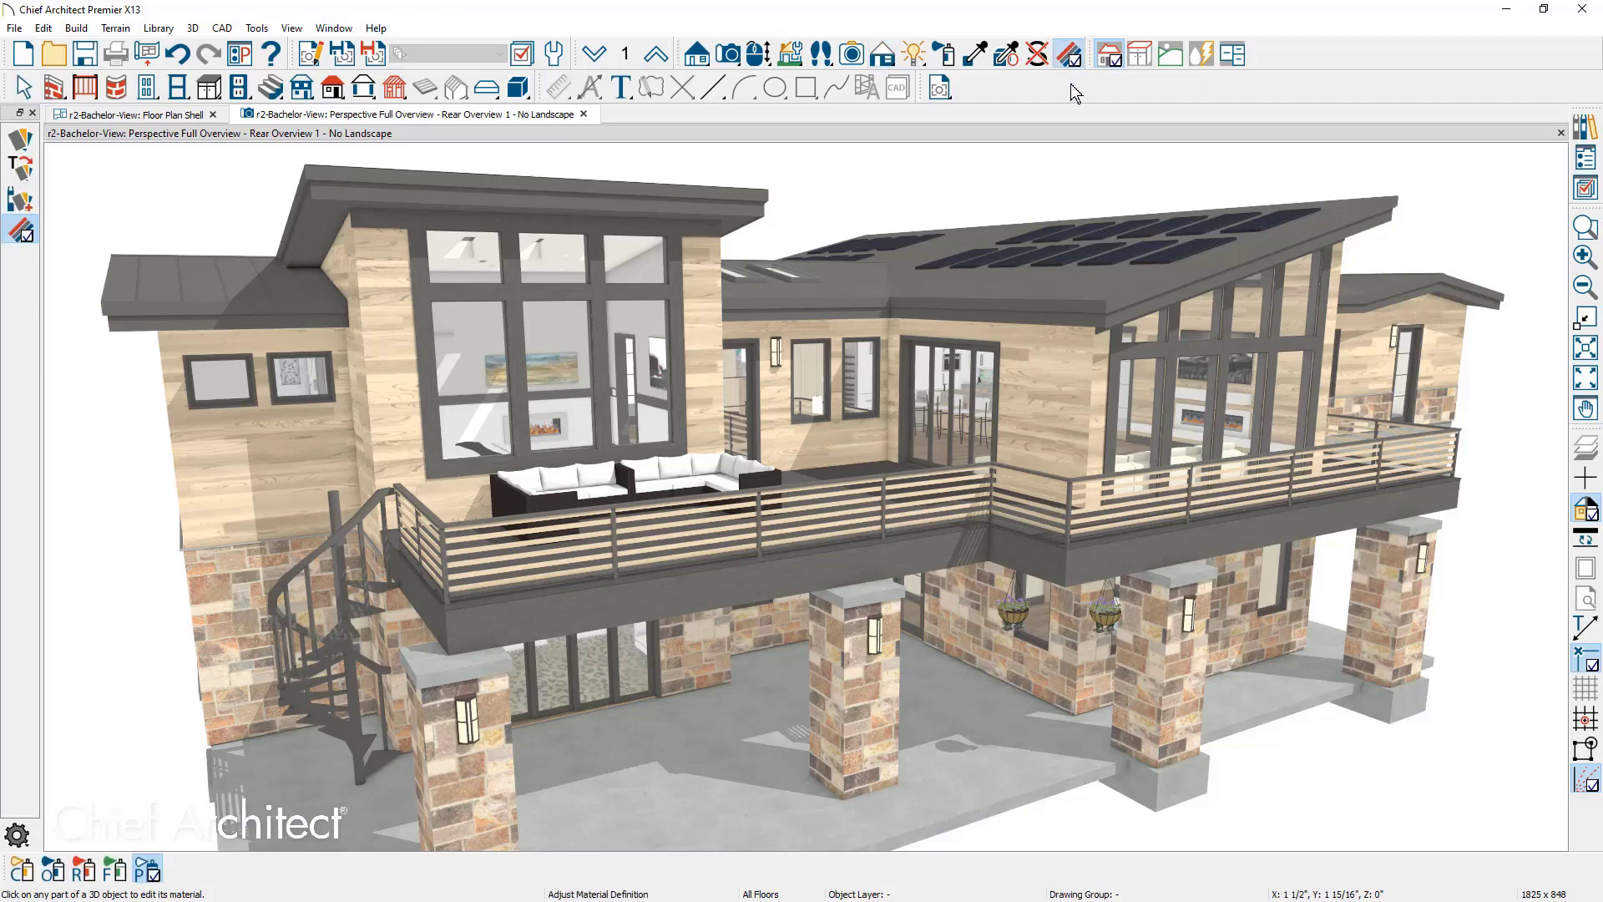
pyautogui.click(1061, 371)
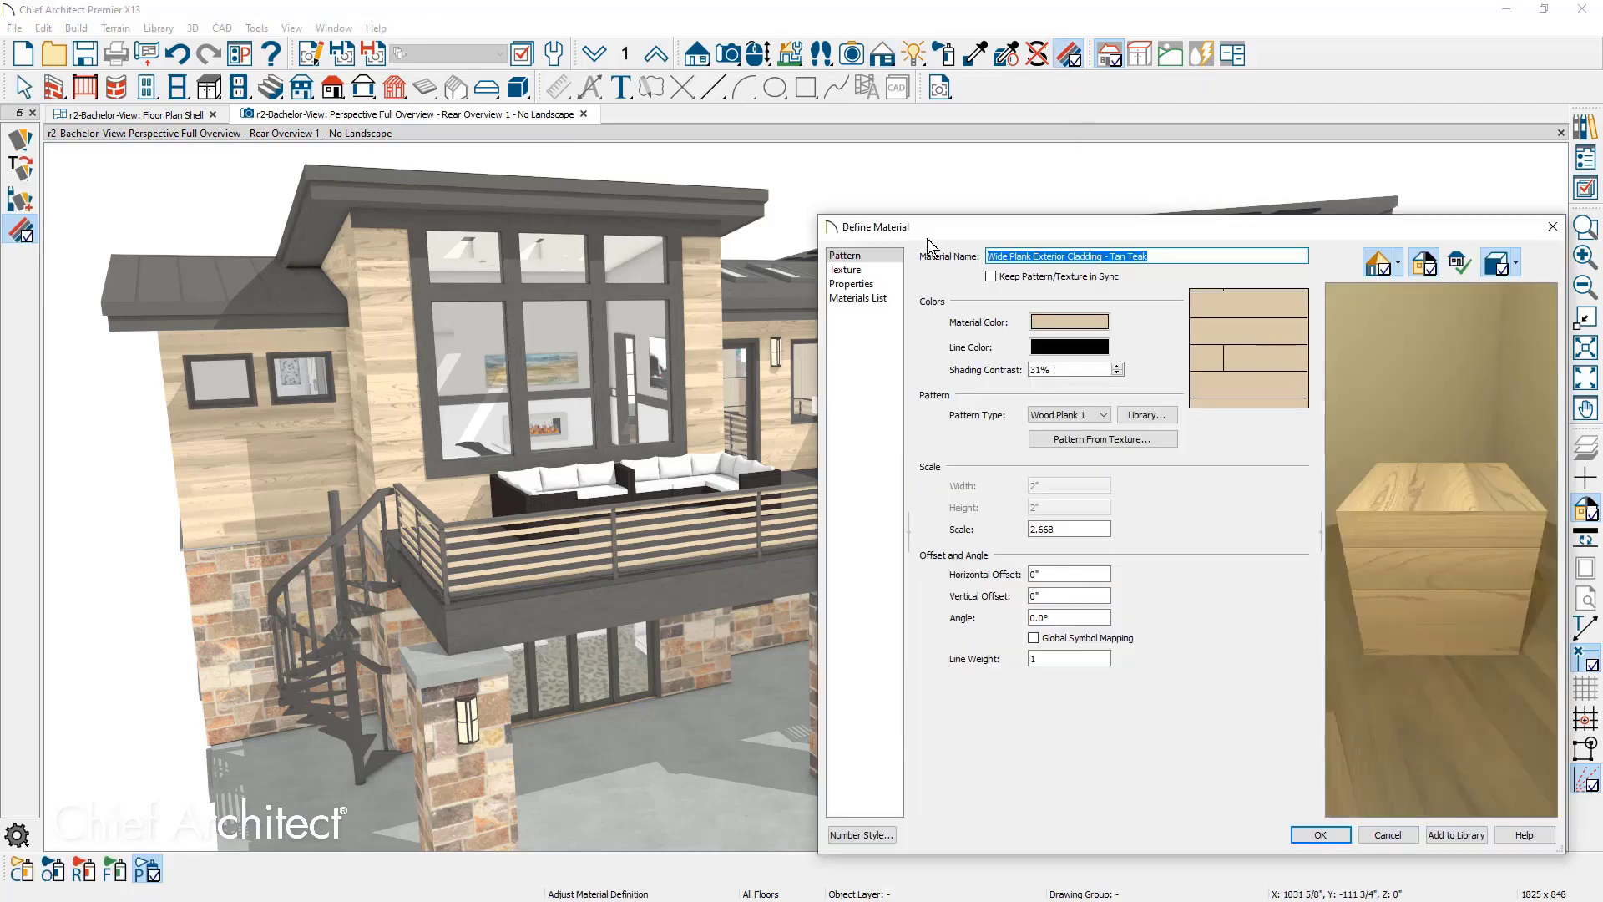
pyautogui.click(889, 284)
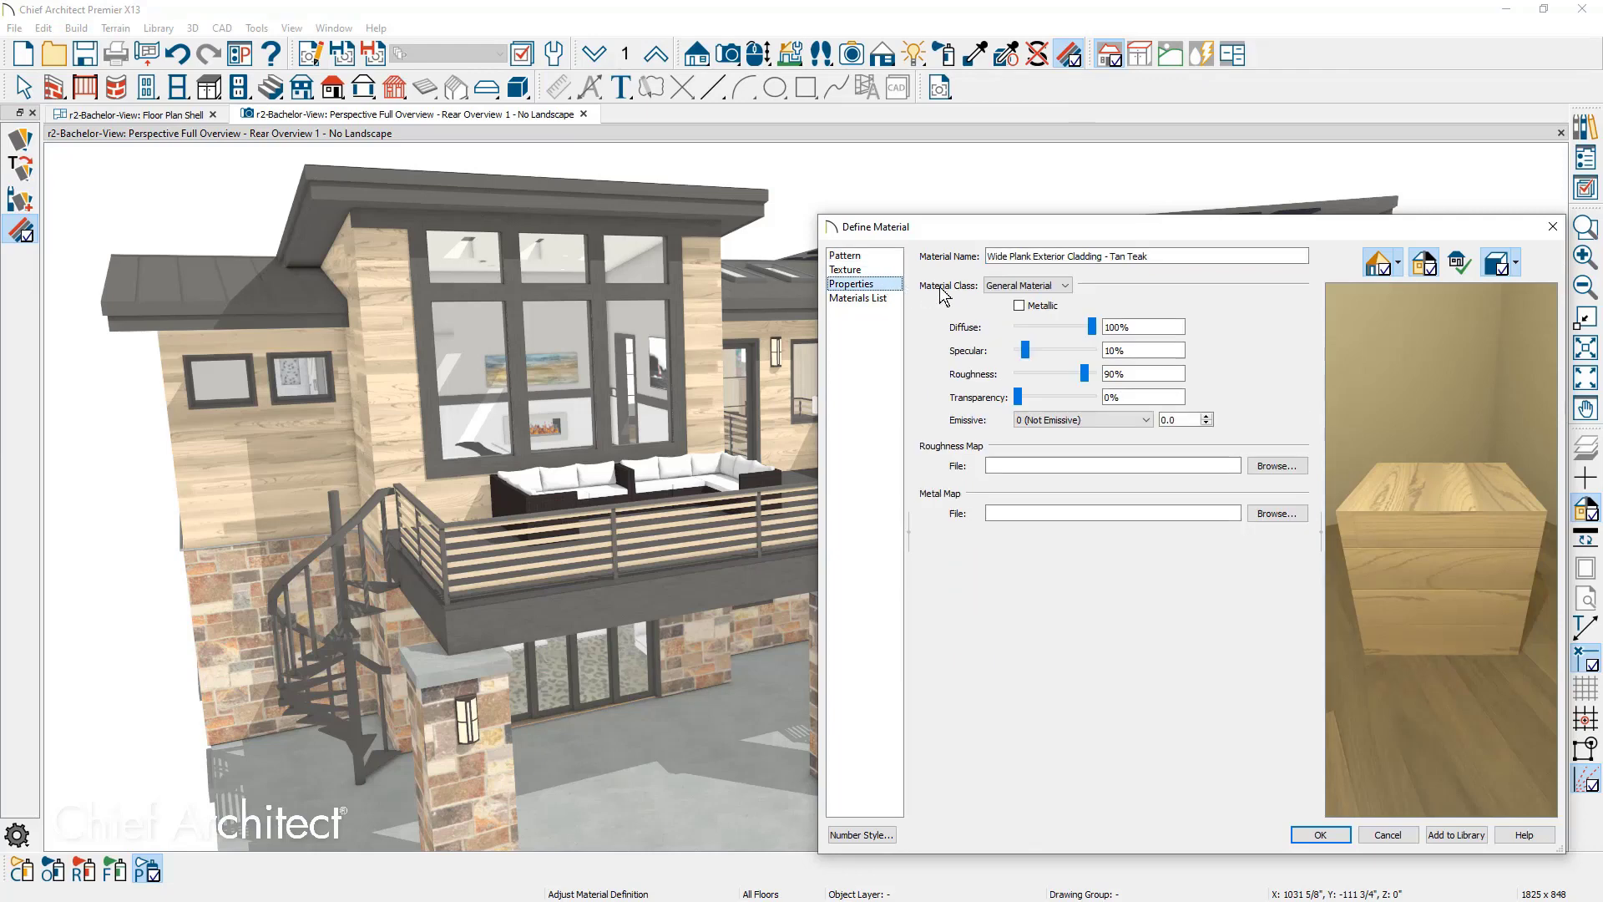
pyautogui.click(1066, 288)
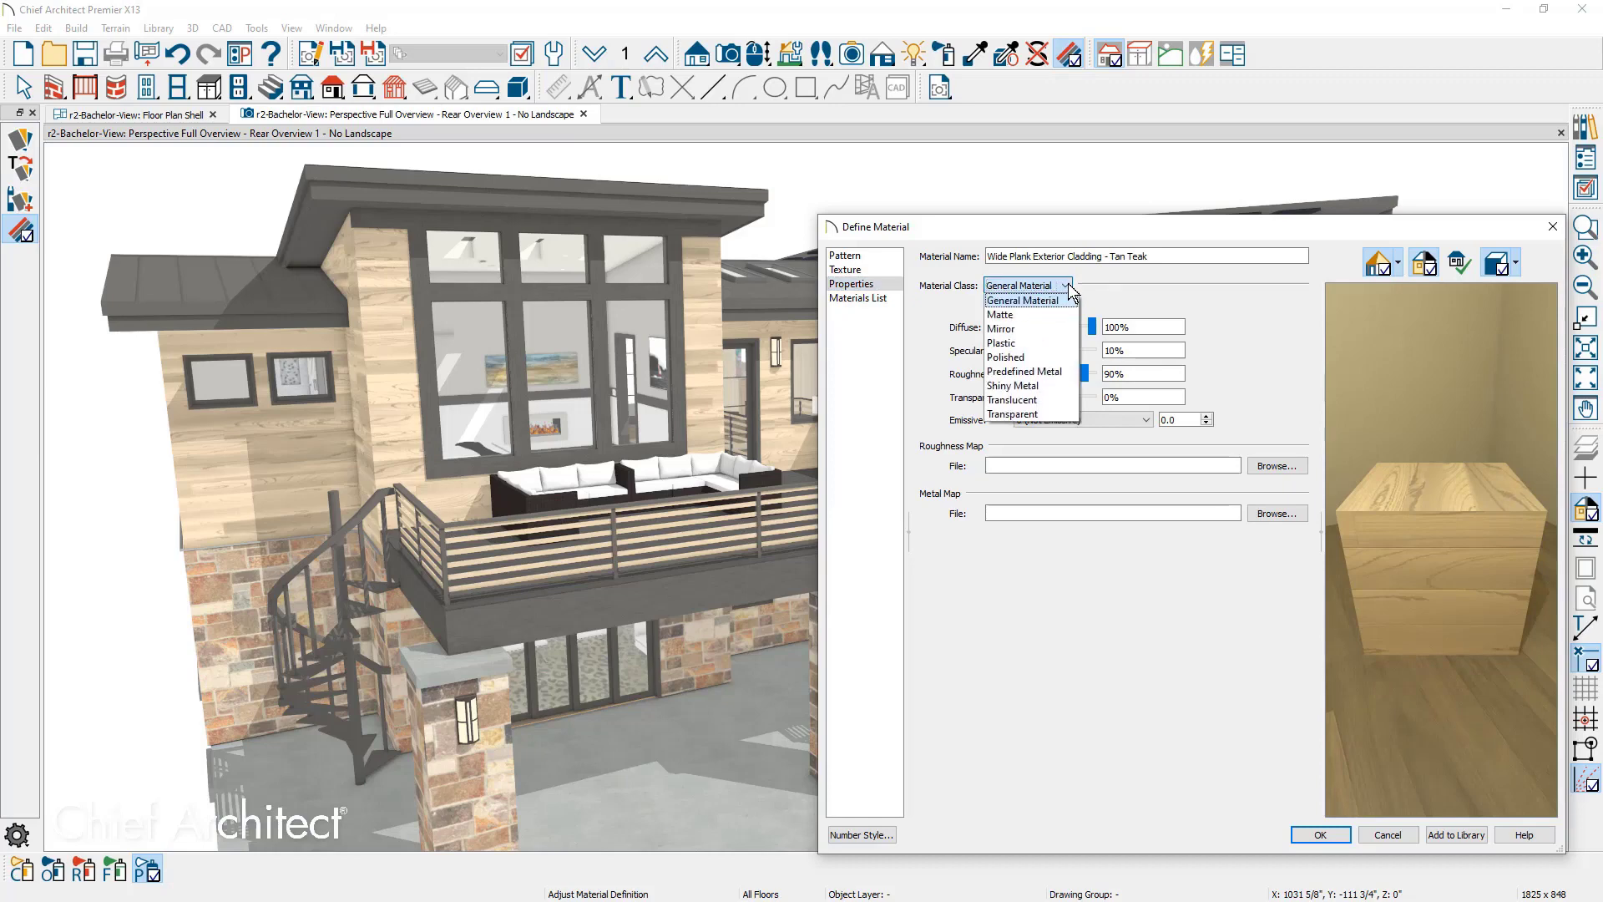
pyautogui.click(1070, 290)
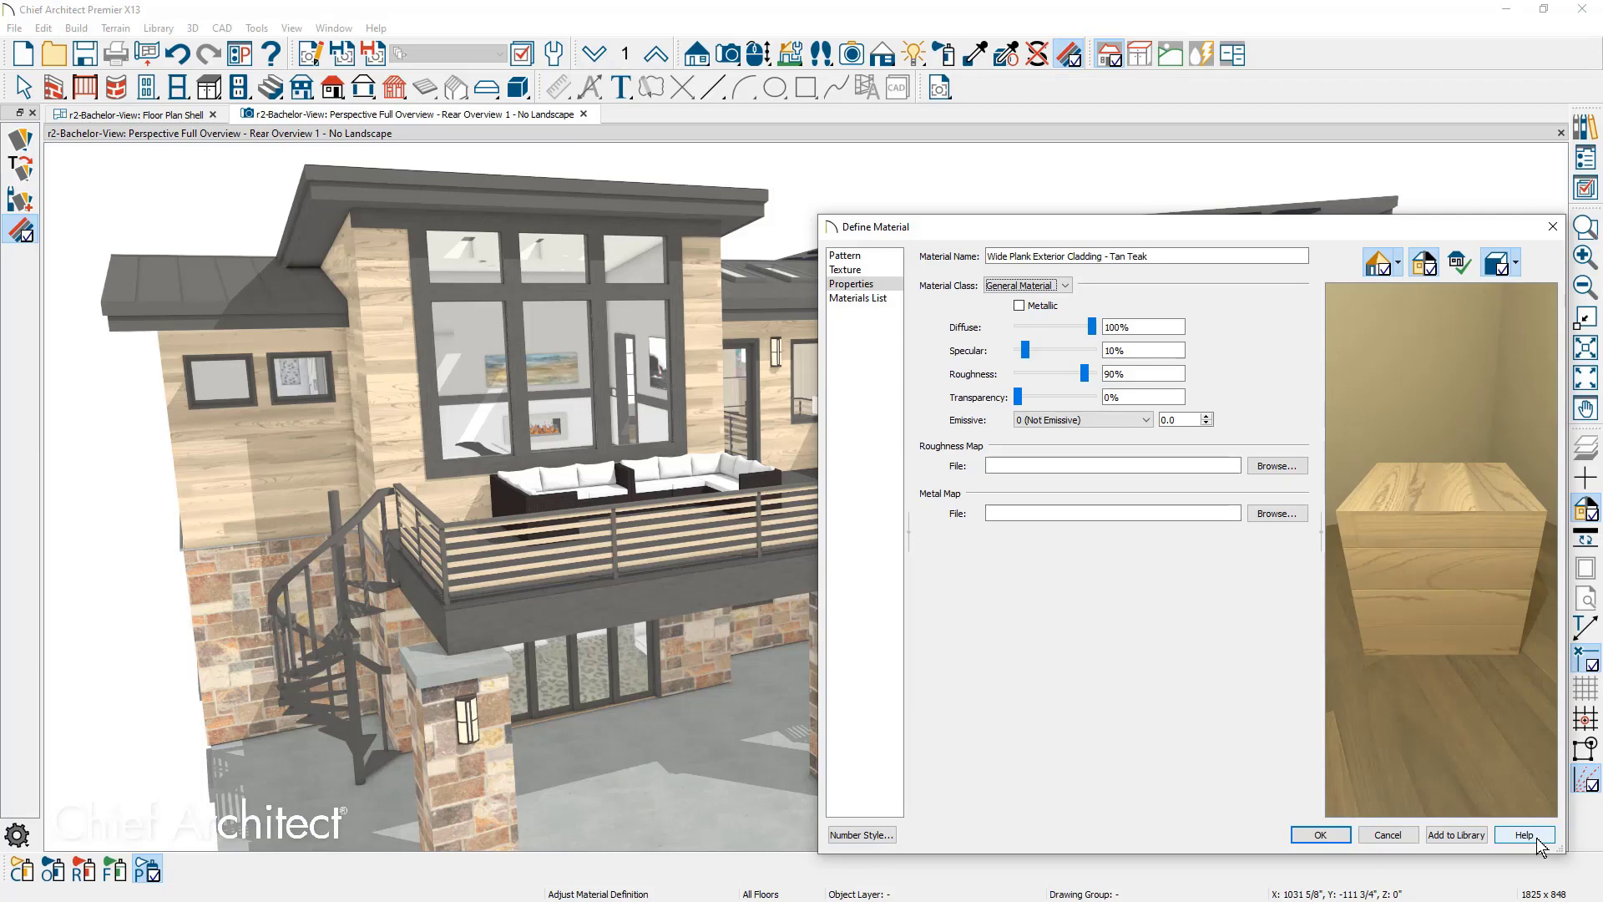
pyautogui.click(1373, 836)
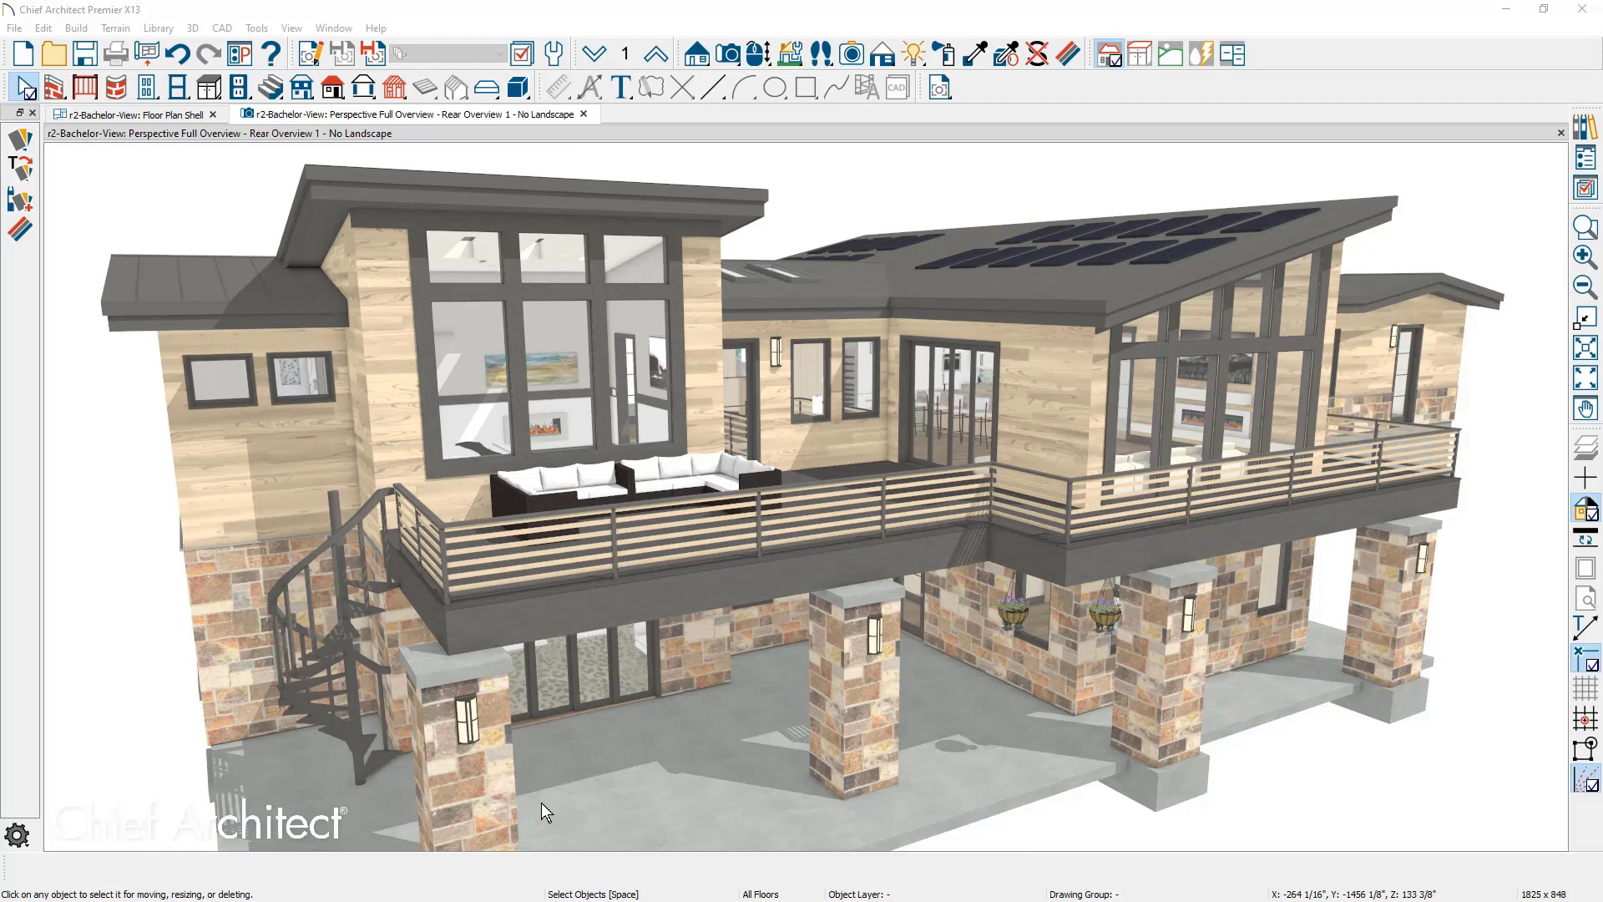
# Open the specification of the wall sconce on the nearest stone column and examine its light data and light sources
pyautogui.doubleClick(469, 735)
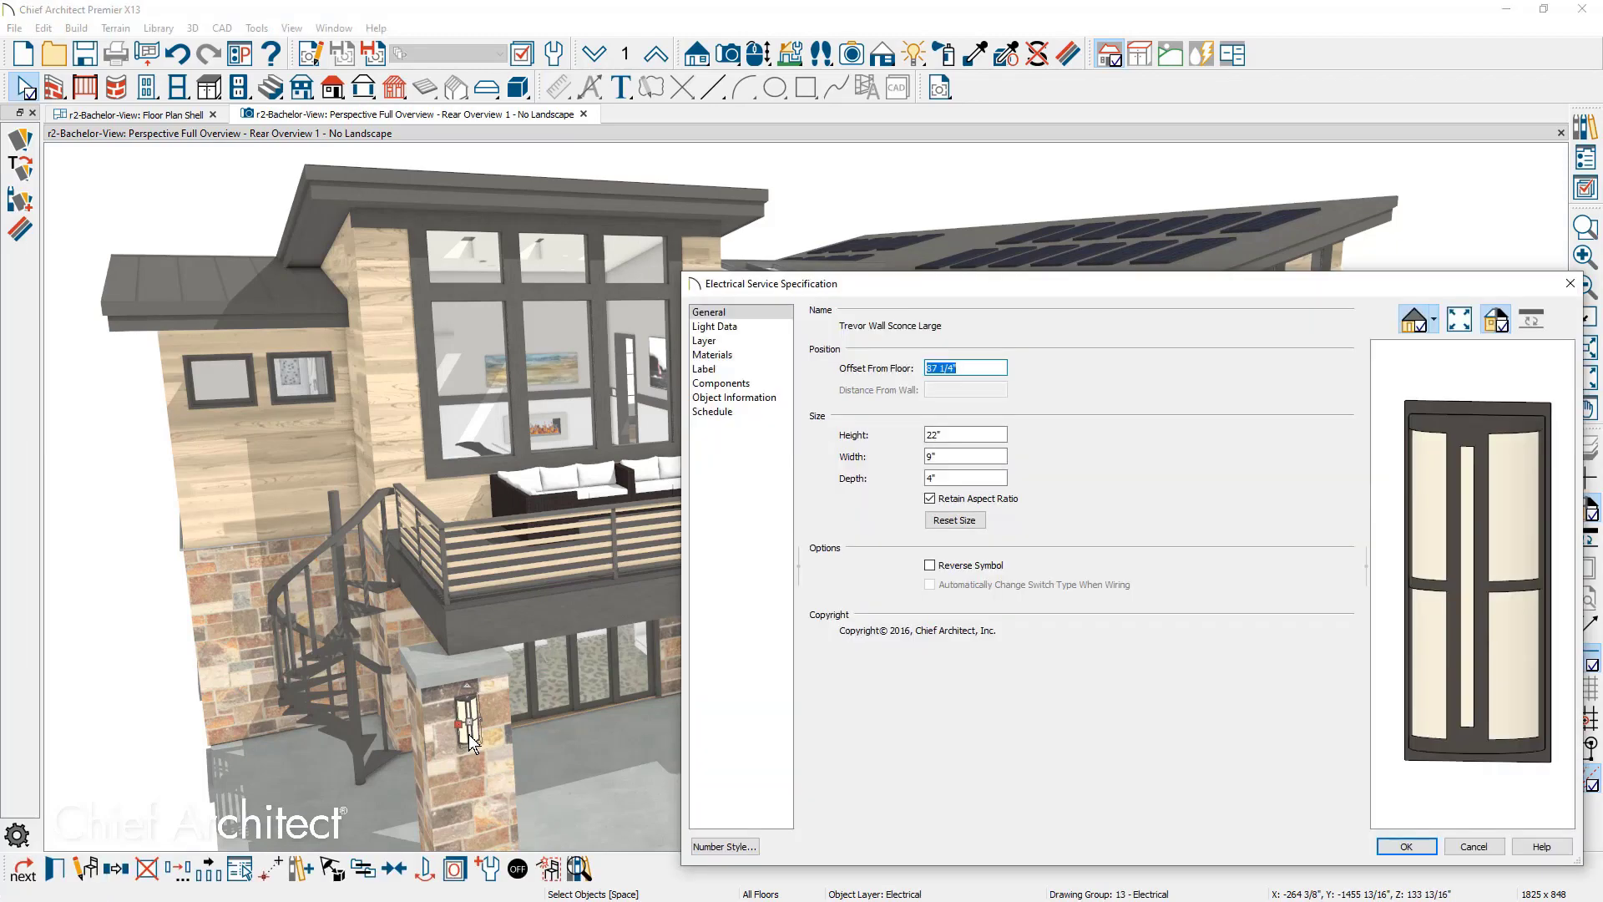
pyautogui.click(732, 327)
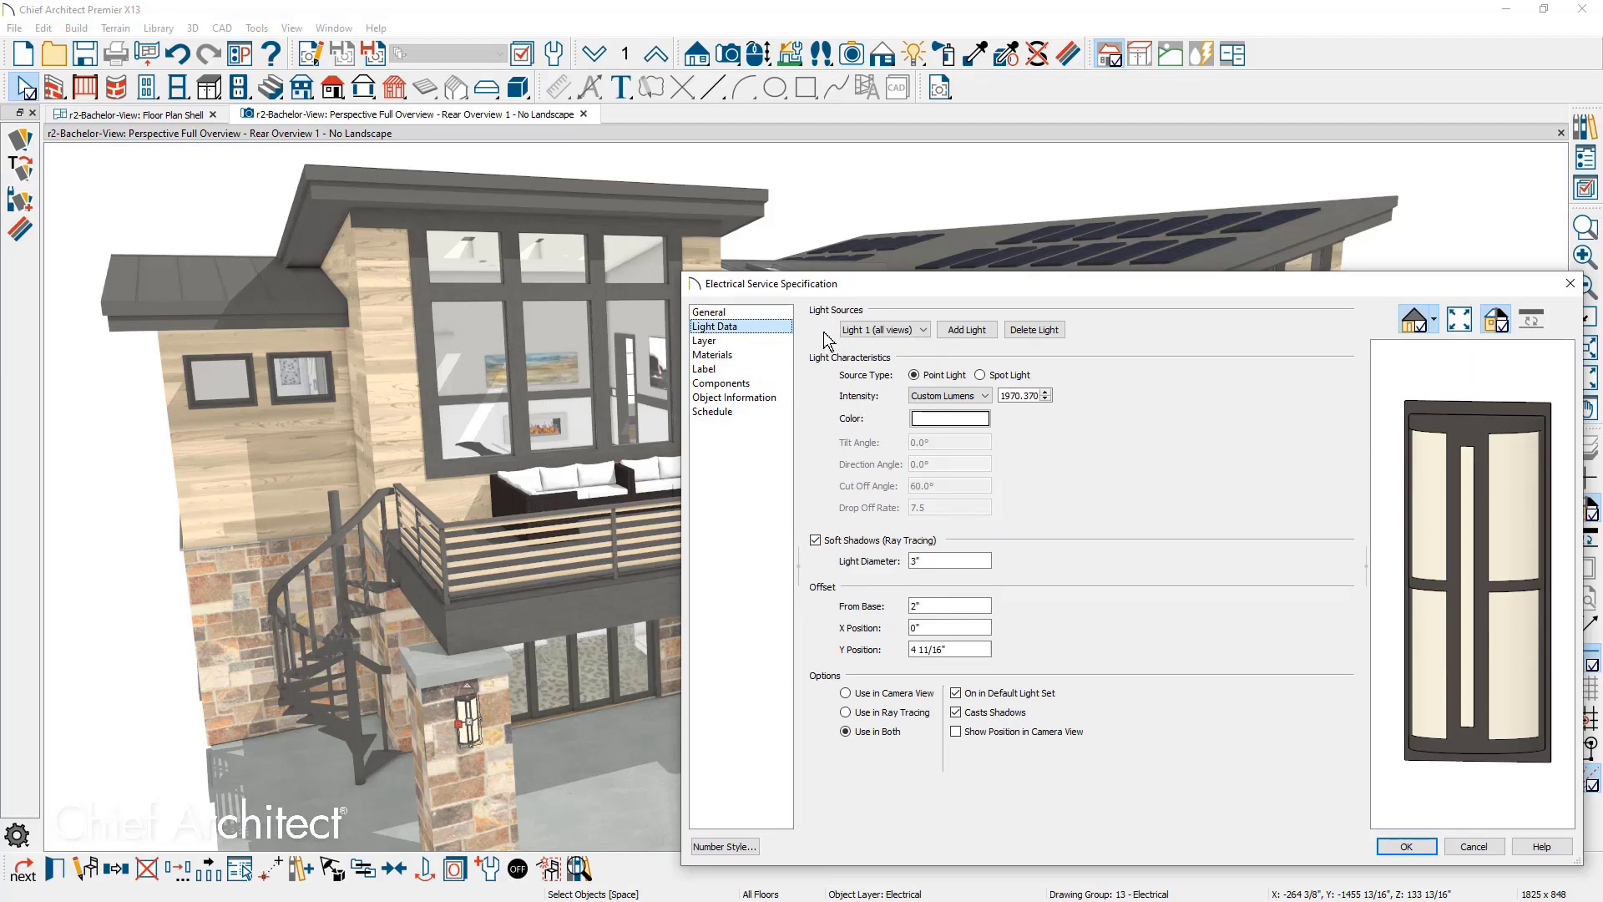
pyautogui.click(923, 330)
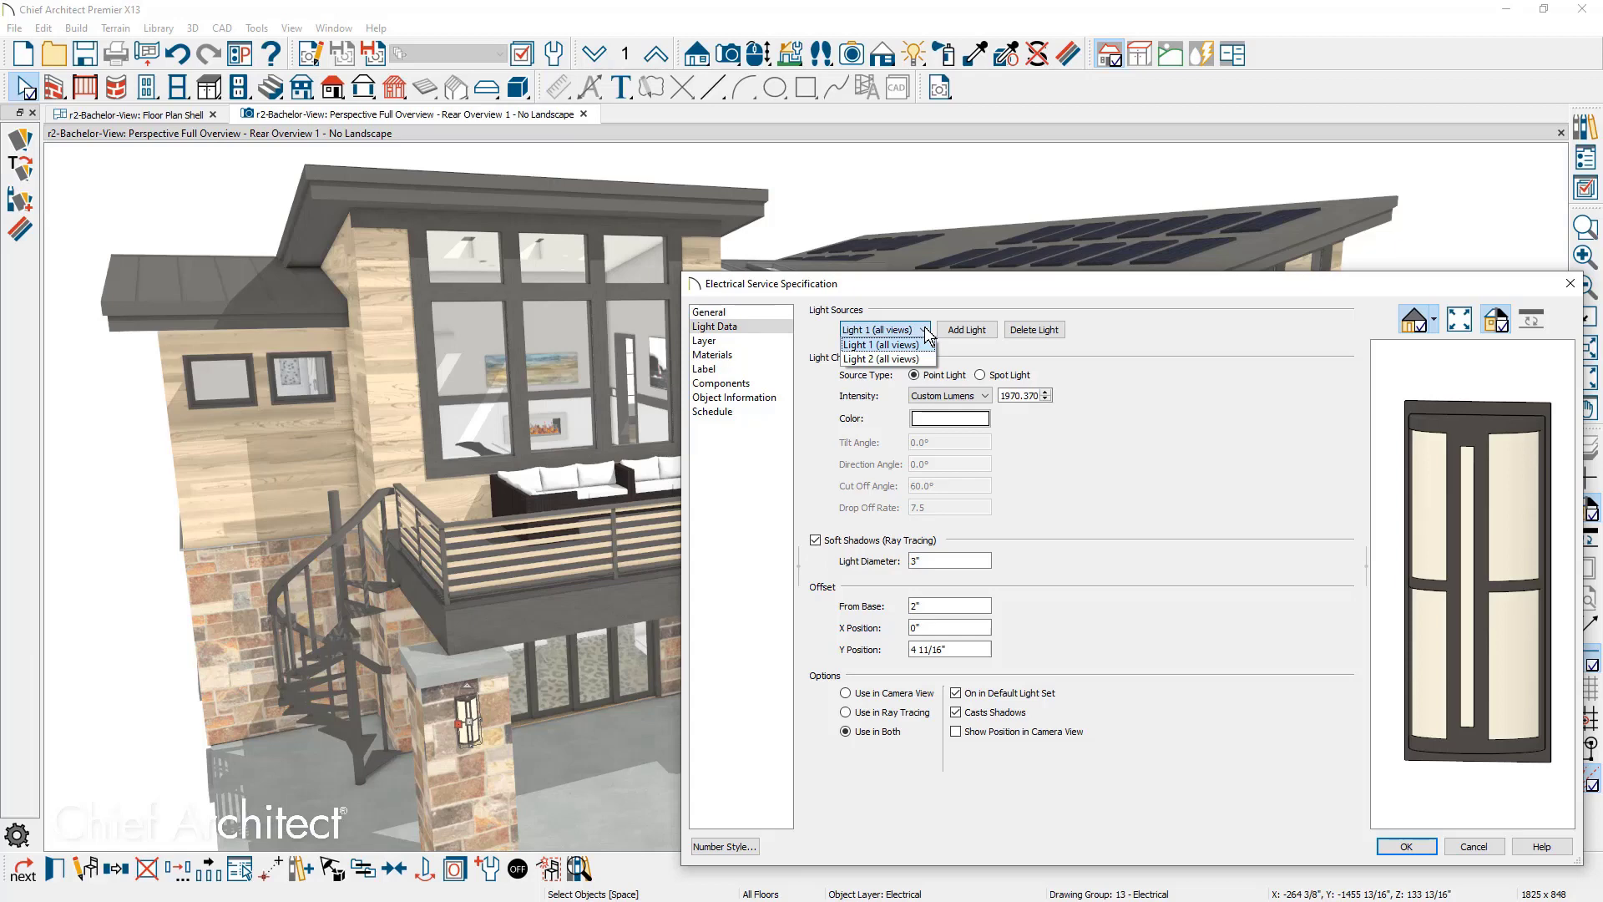
pyautogui.click(972, 356)
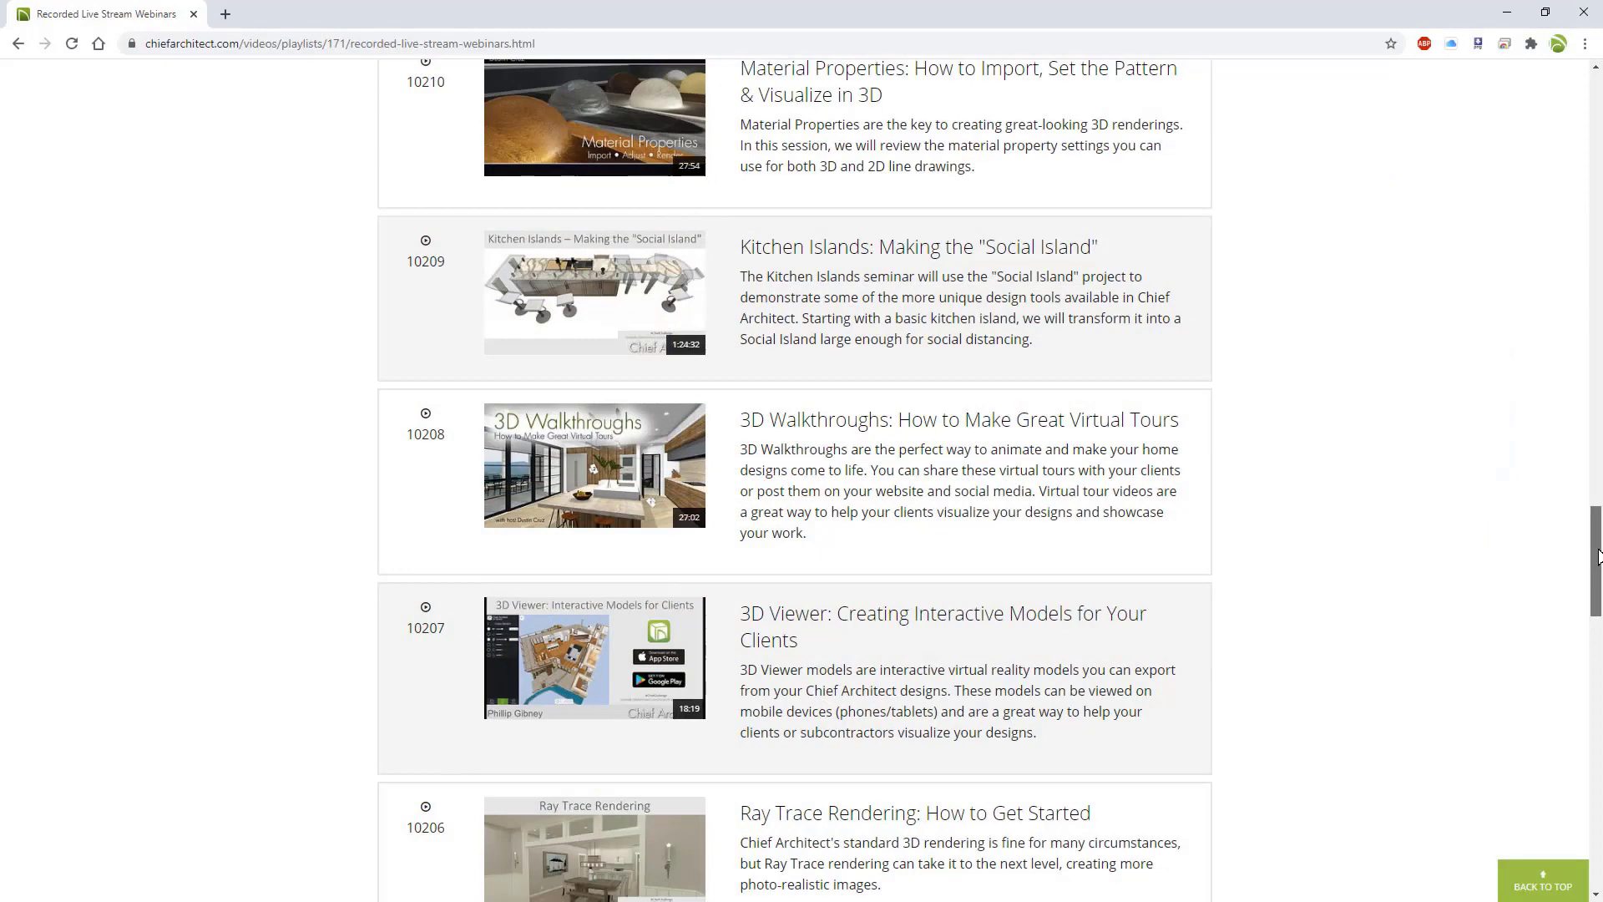
# Look through the recorded live stream webinars on the Chief Architect website in the browser
pyautogui.scroll(-2, 1595, 564)
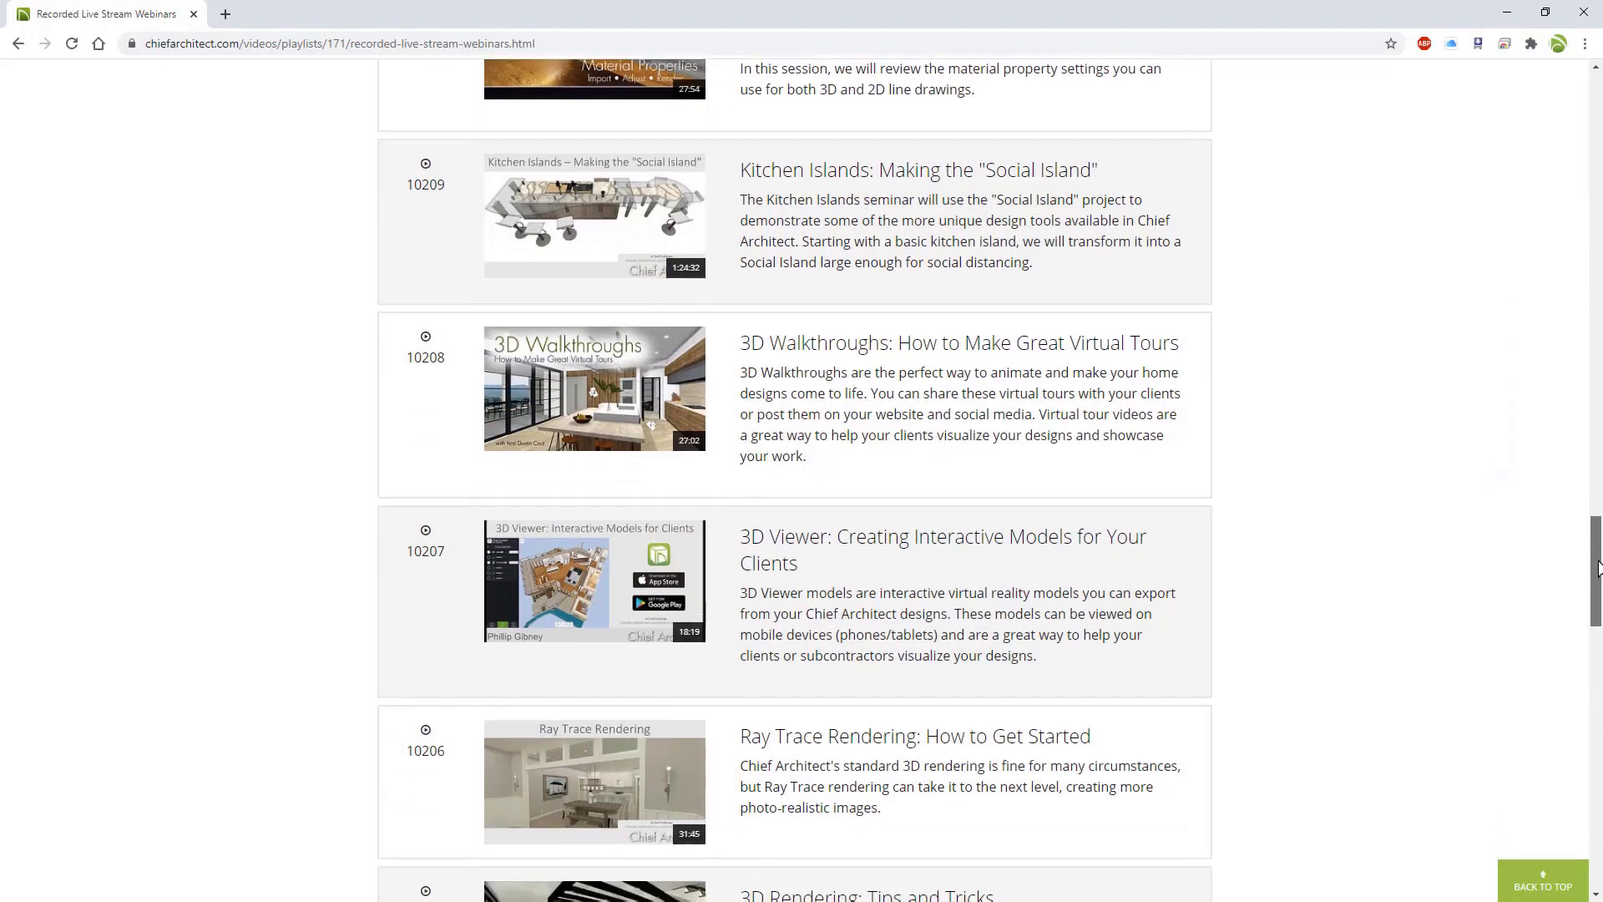
pyautogui.scroll(-2, 1594, 565)
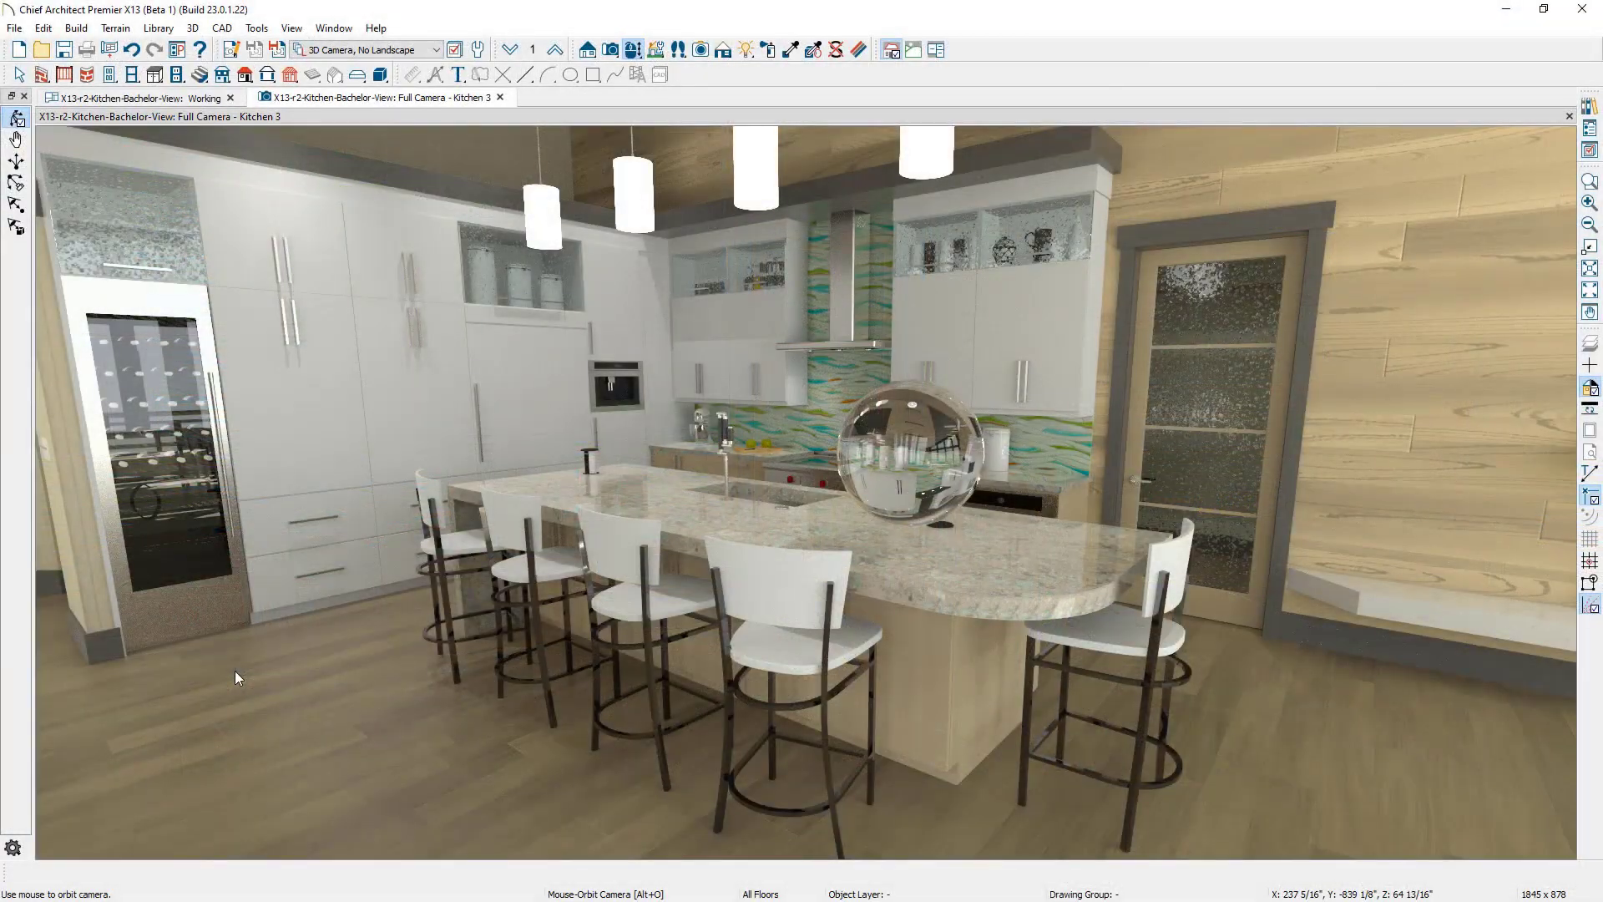
# Switch to the Kitchen 3 camera view in Chief Architect, focus the camera on the glass sphere, and orbit around the island
pyautogui.moveTo(235, 678); pyautogui.dragTo(359, 664)
pyautogui.click(16, 226)
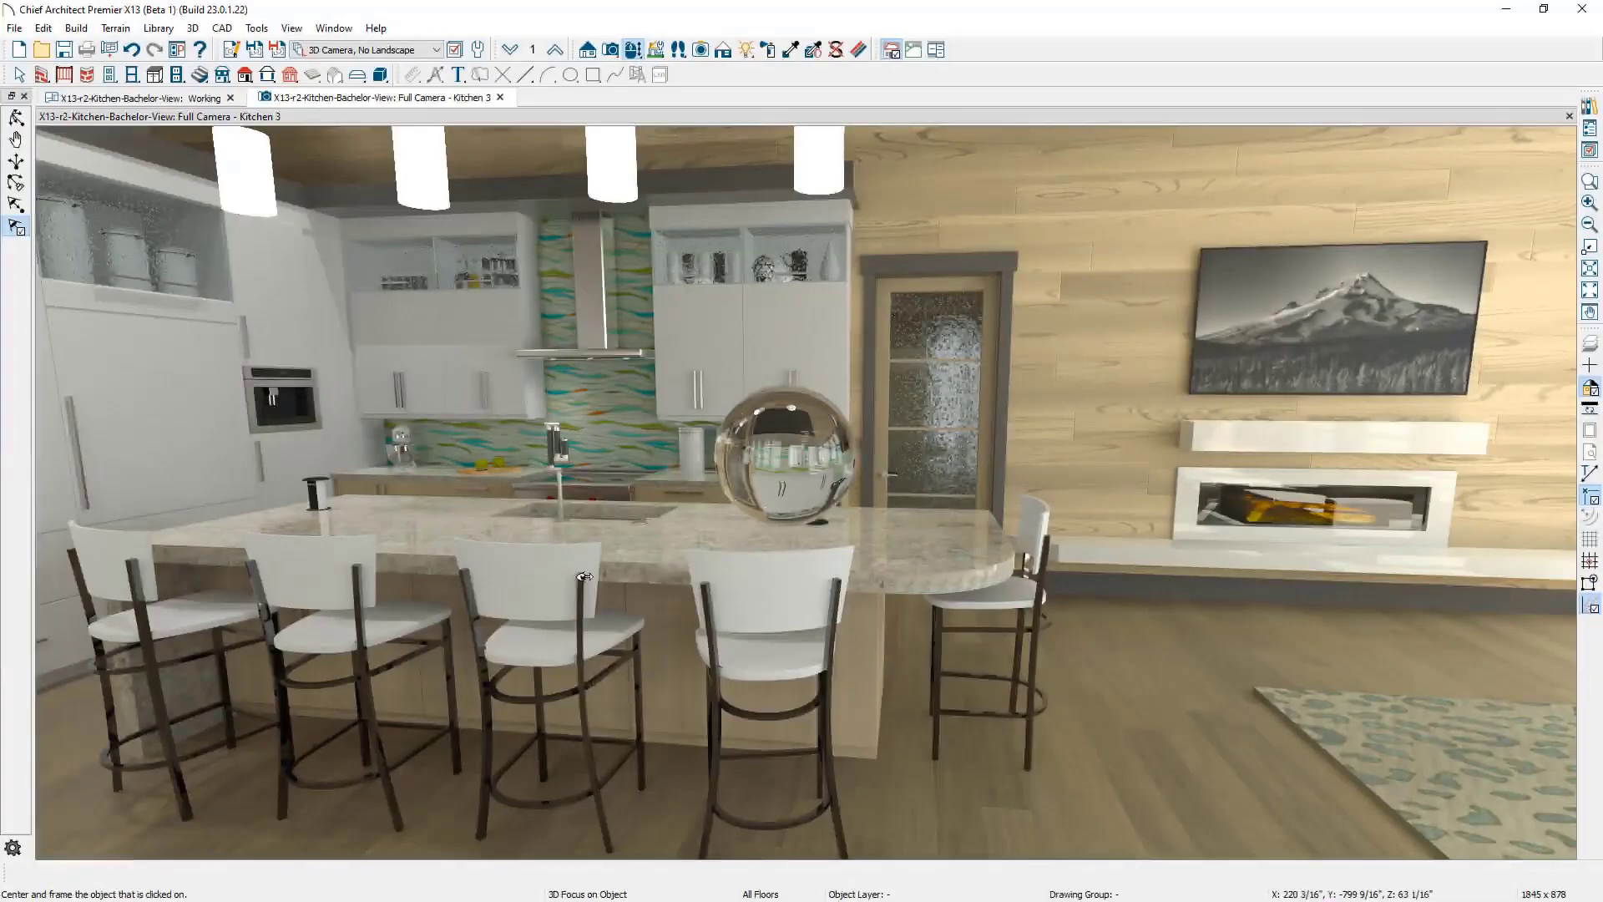
pyautogui.click(767, 474)
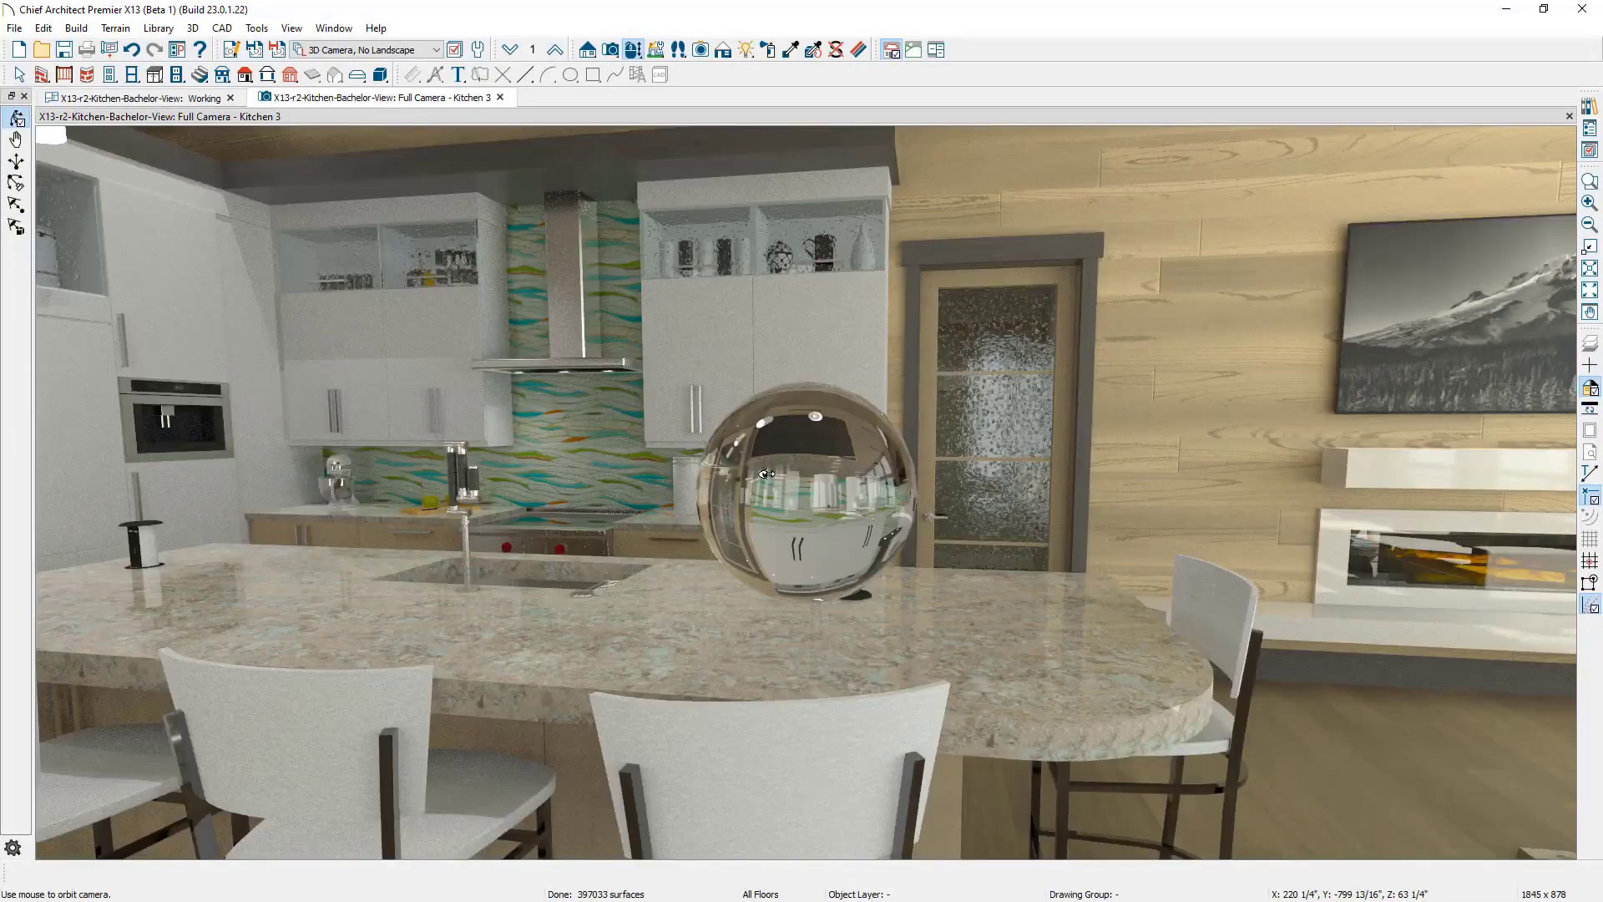
pyautogui.moveTo(766, 473); pyautogui.dragTo(391, 458)
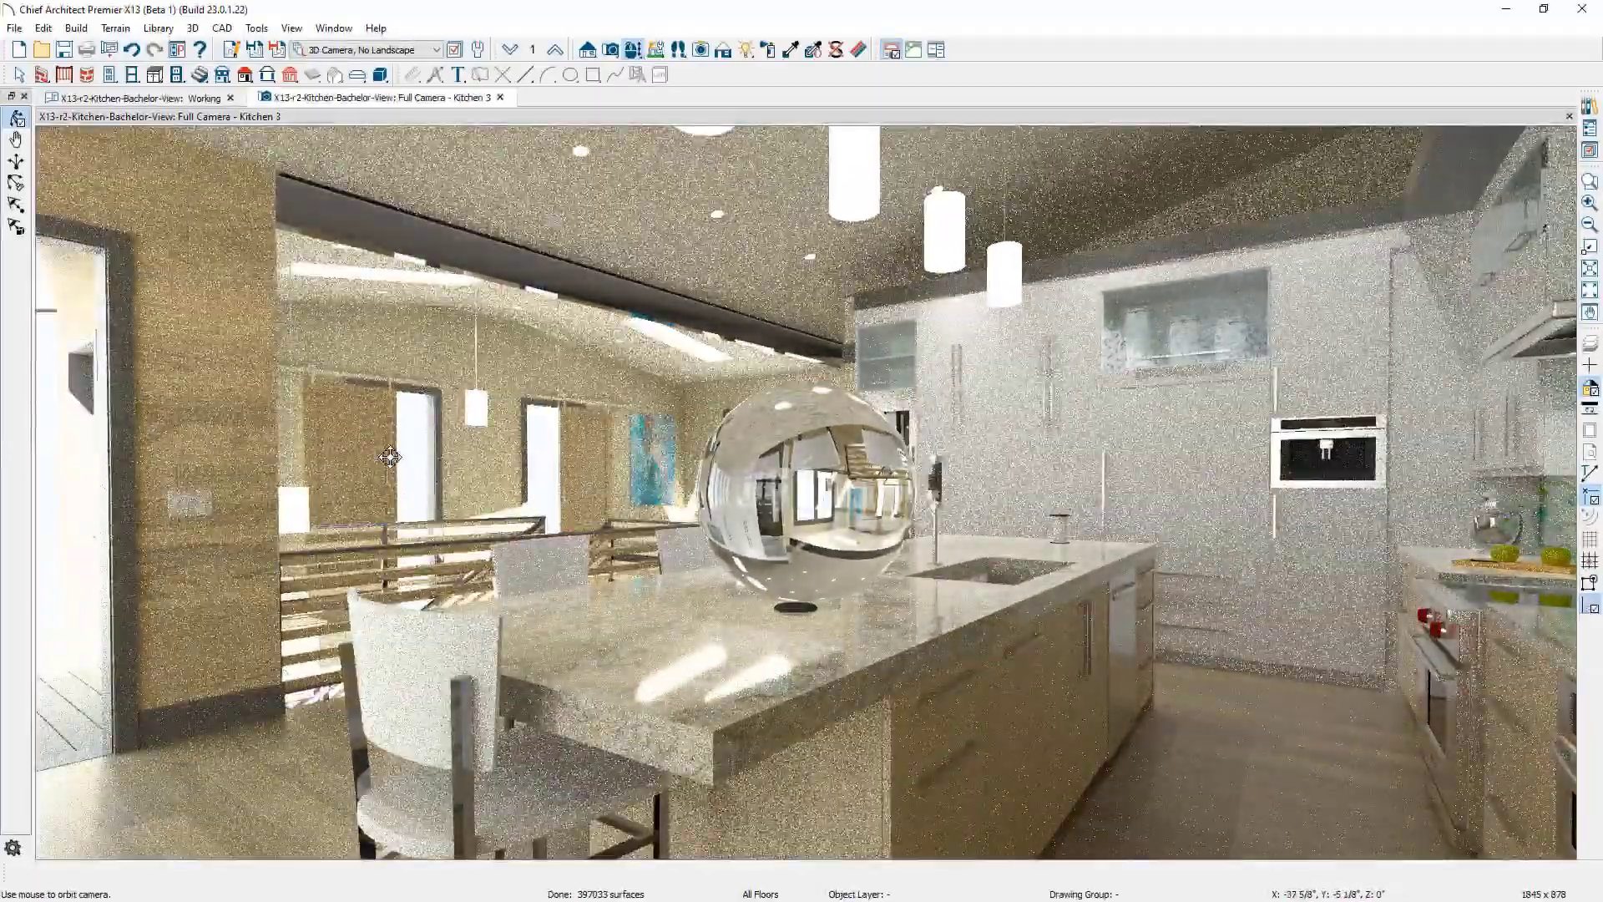
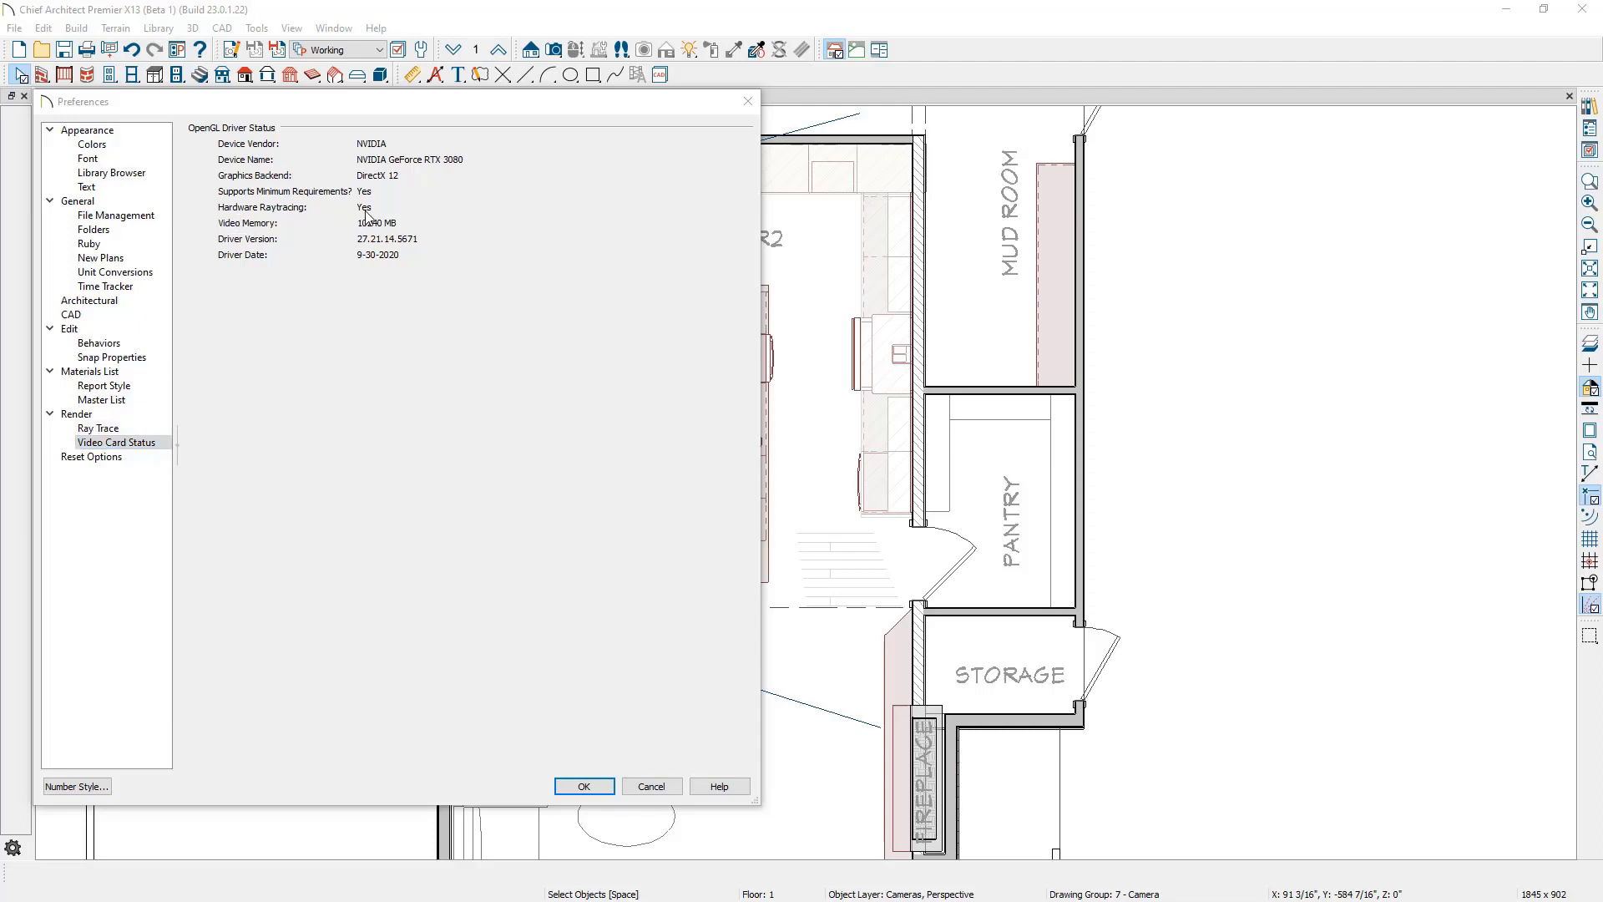
# Close the video card status preferences and open the Kitchen 2 camera view from the floor plan
pyautogui.click(584, 786)
pyautogui.click(485, 237)
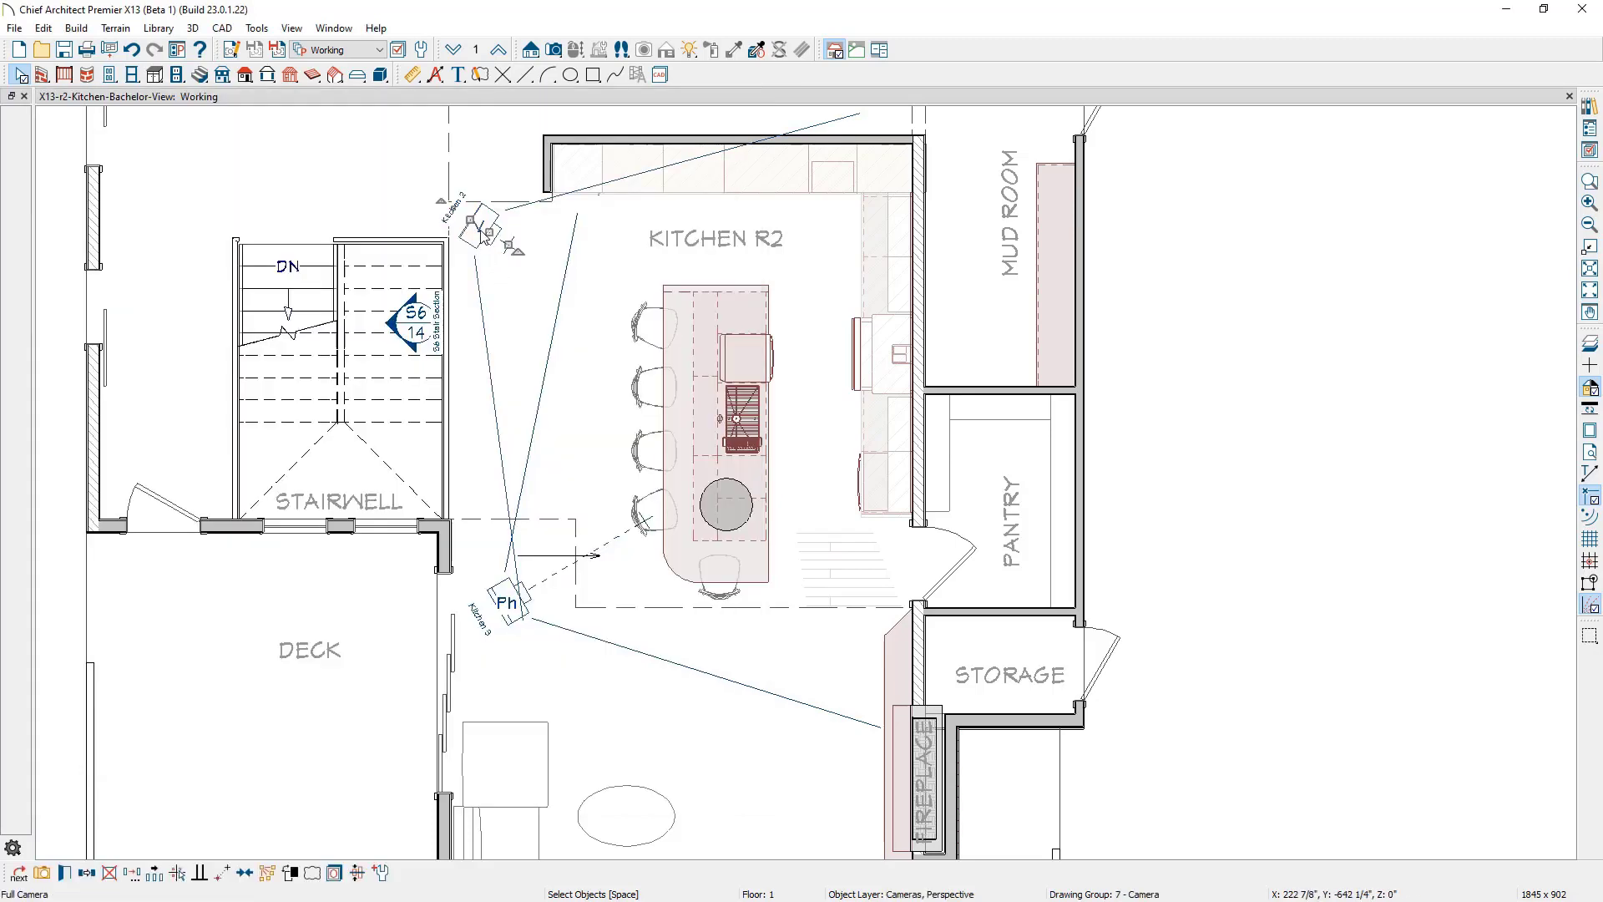
pyautogui.doubleClick(480, 230)
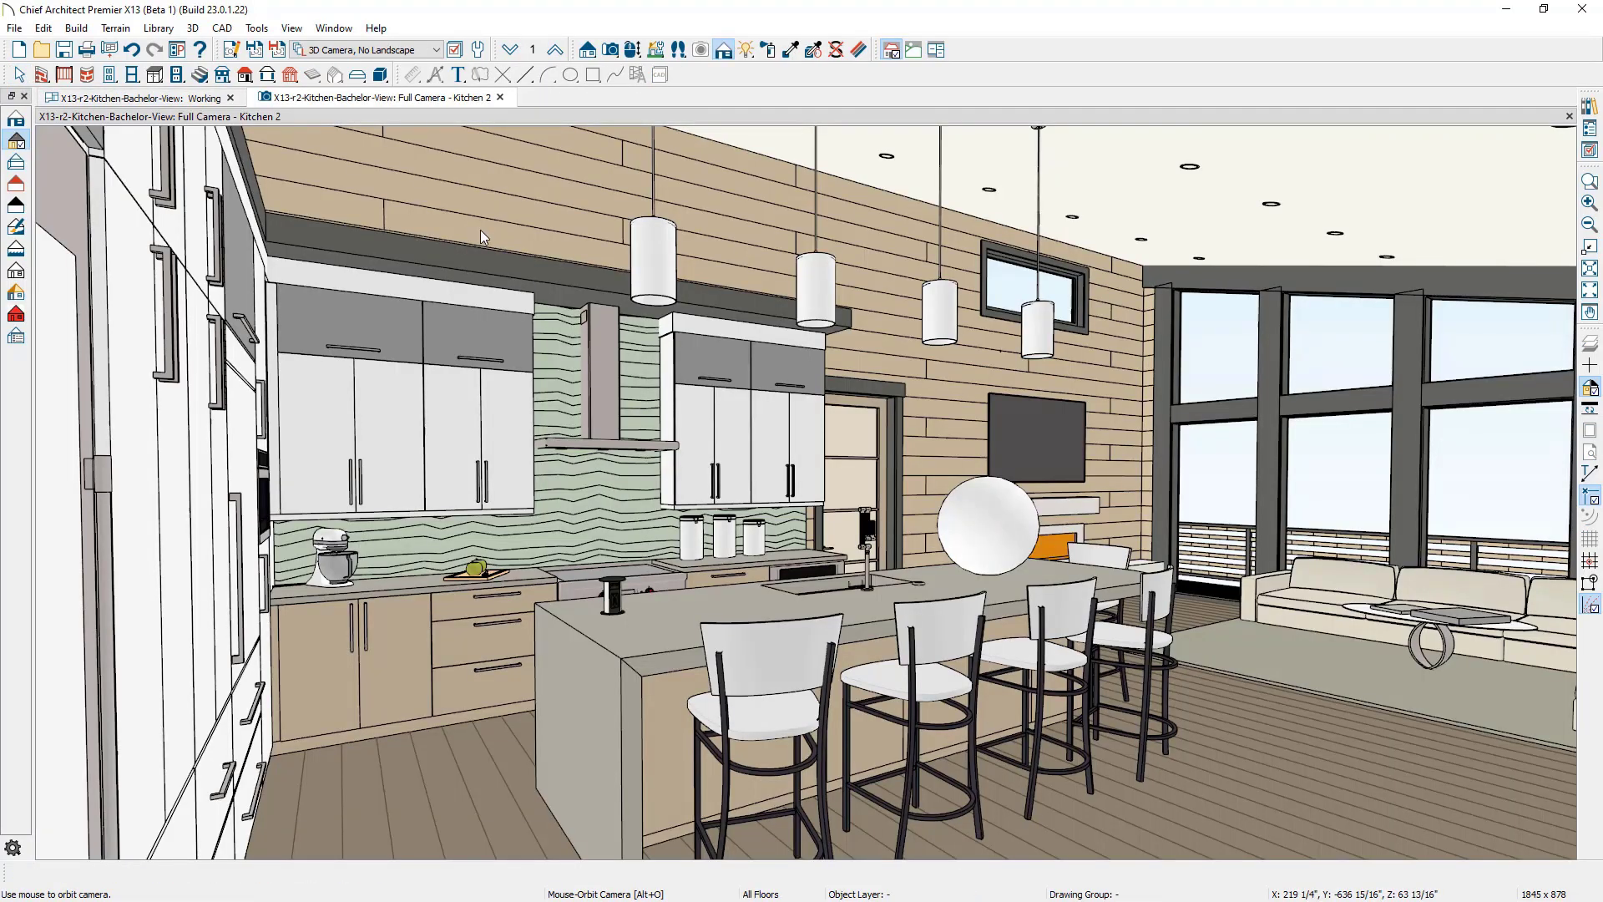
# Render the kitchen view with the Physically Based technique and enable Use Raytracing in its options
pyautogui.click(22, 297)
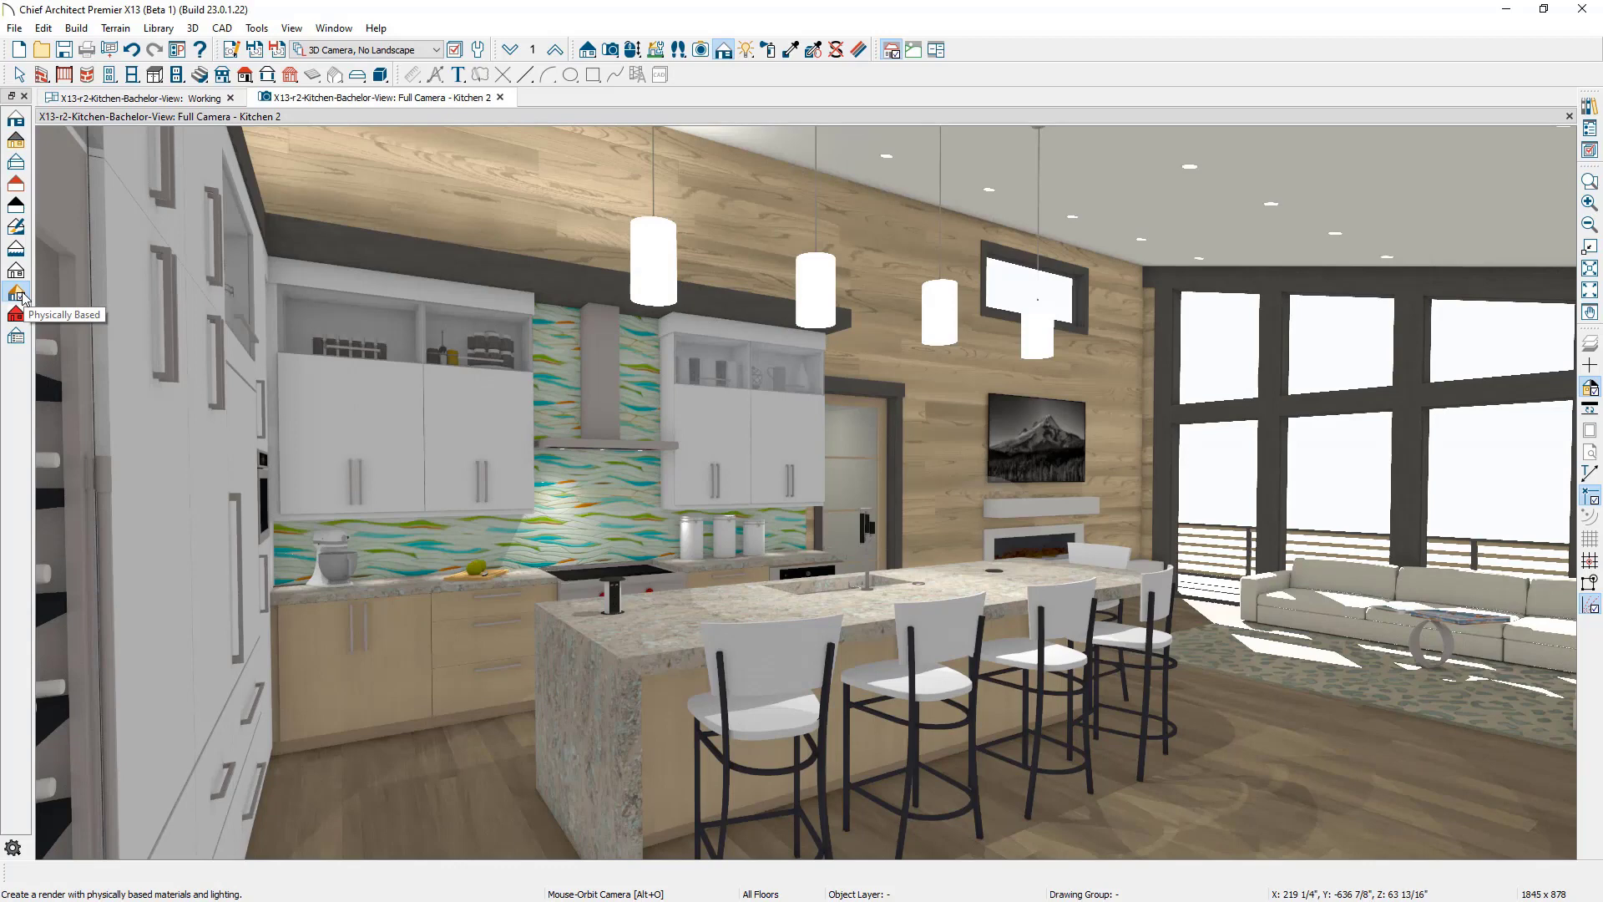
pyautogui.click(16, 337)
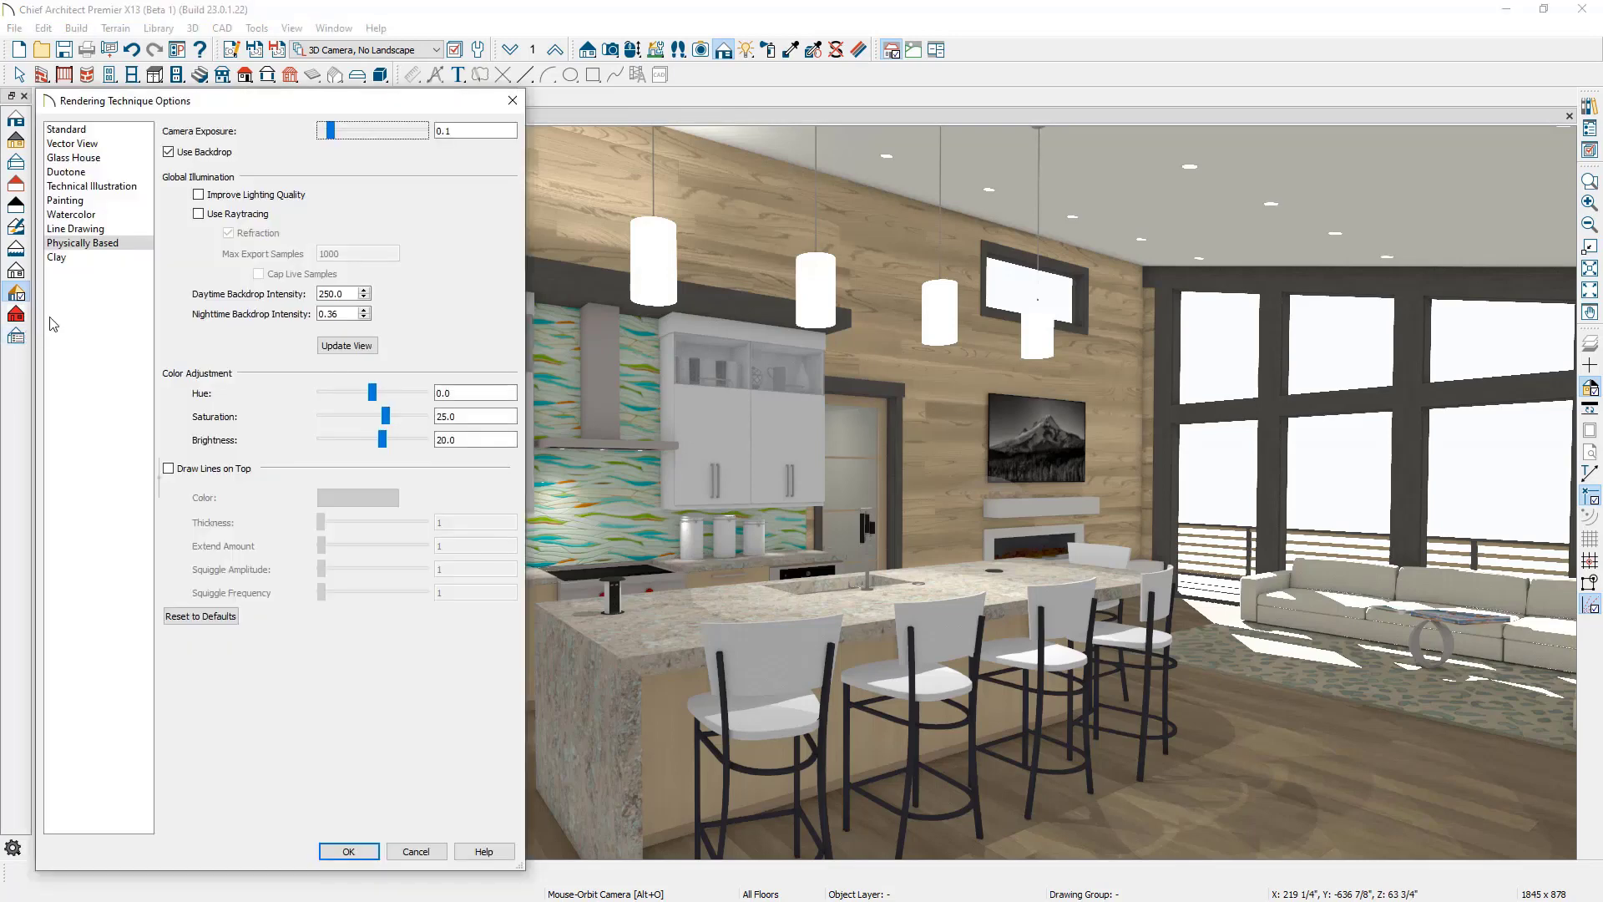
pyautogui.click(199, 215)
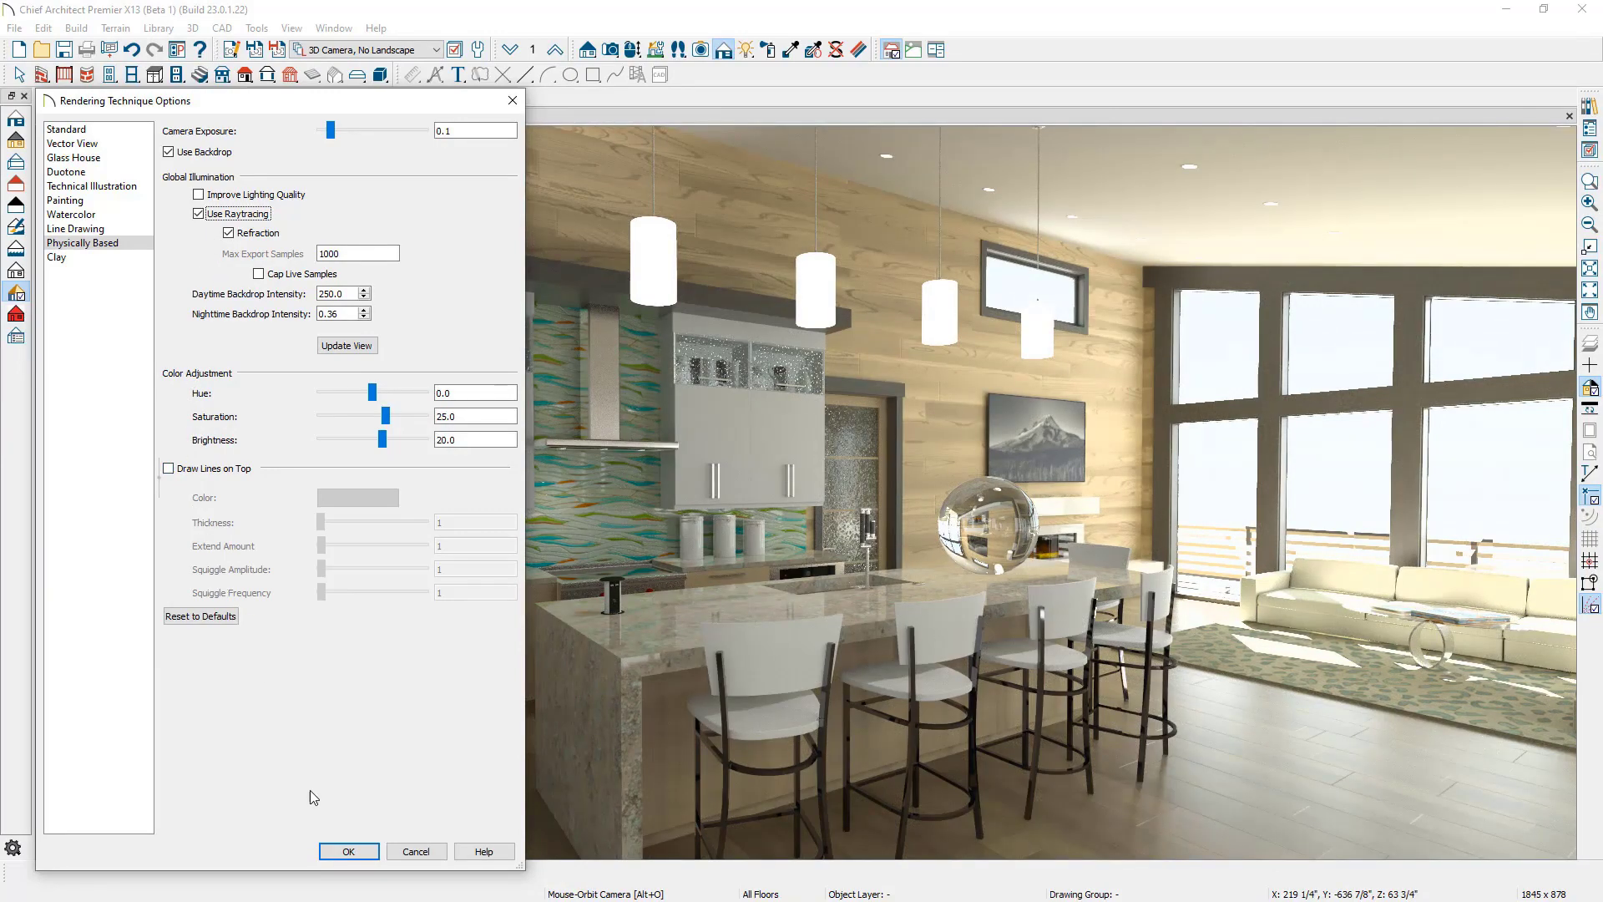
pyautogui.click(348, 852)
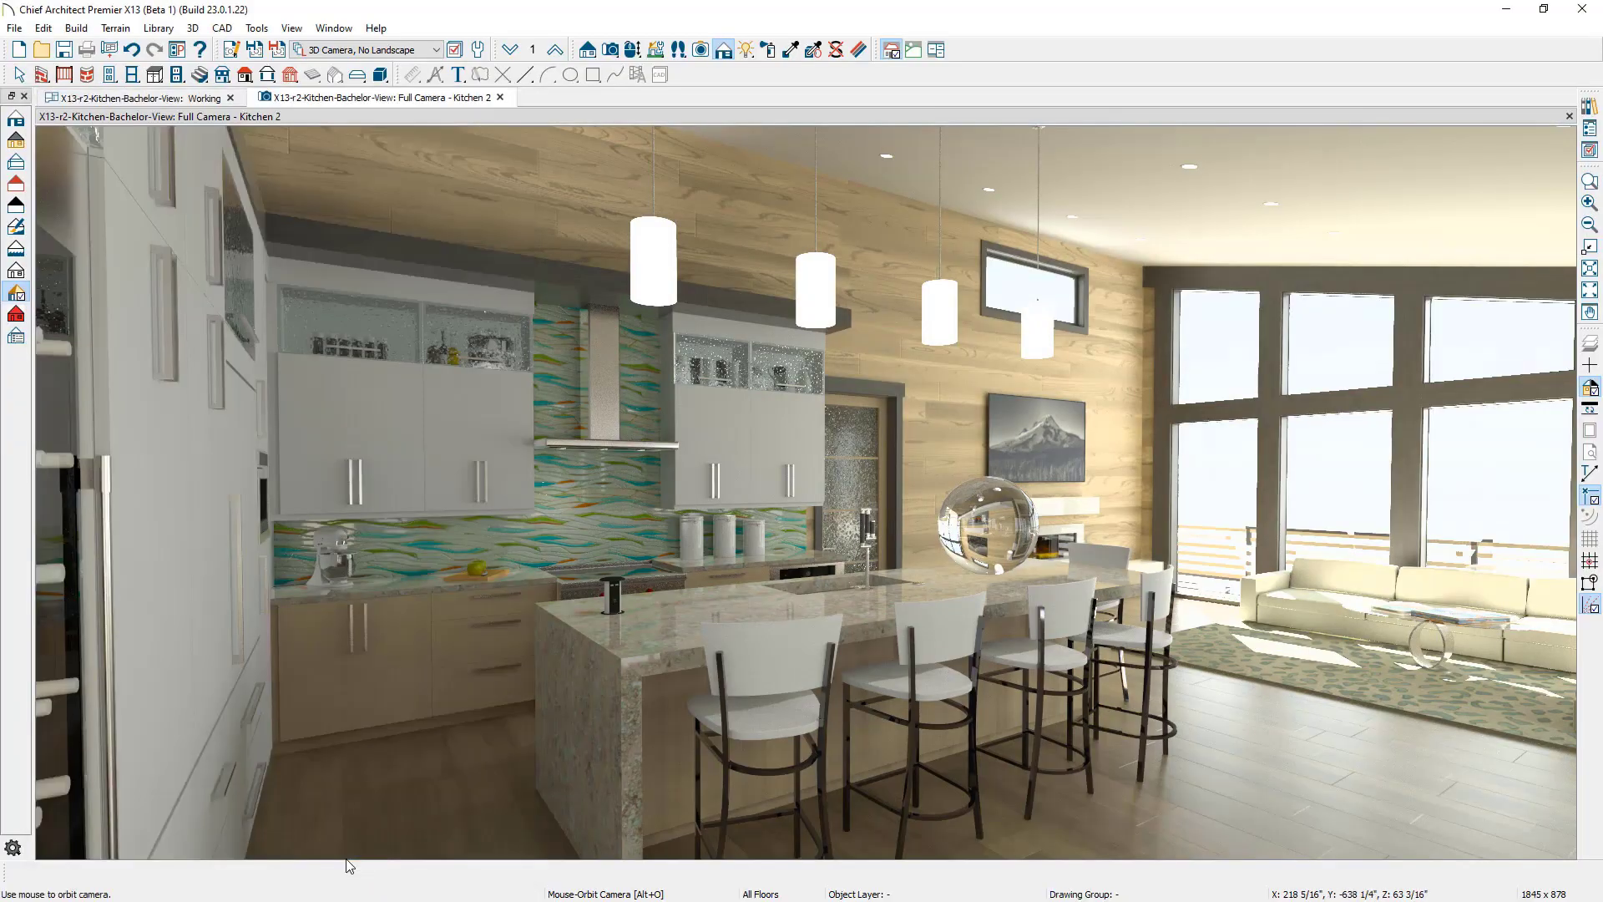
# Orbit the ray-traced kitchen view back and forth, and focus the camera on the glass sphere on the island
pyautogui.moveTo(1179, 748); pyautogui.dragTo(1096, 745)
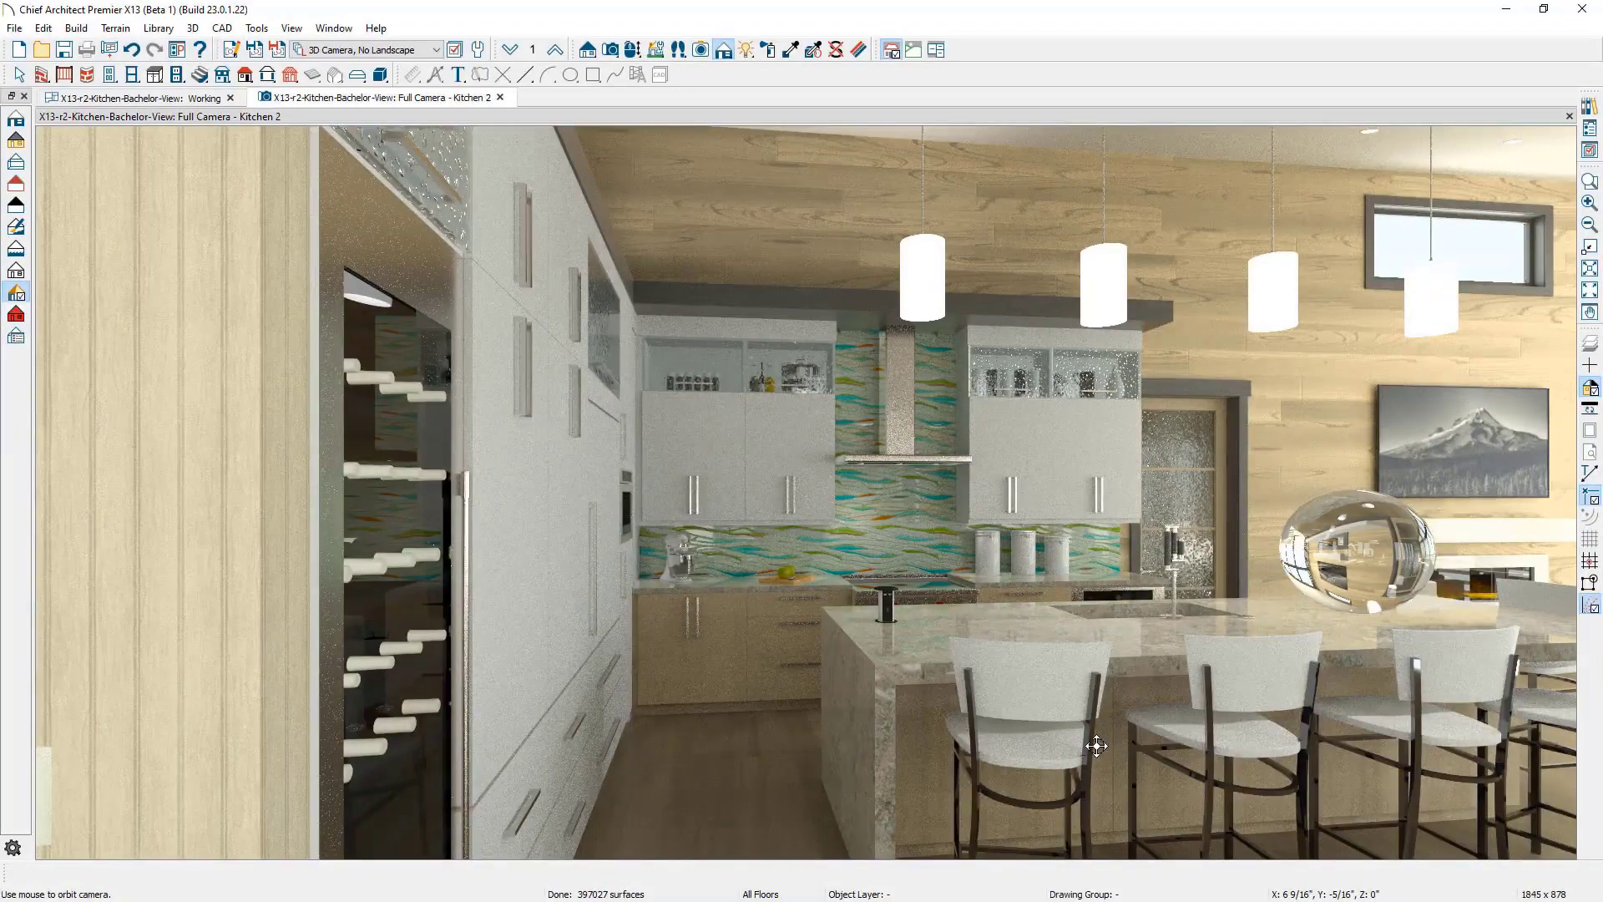
pyautogui.moveTo(1096, 745); pyautogui.dragTo(1227, 748)
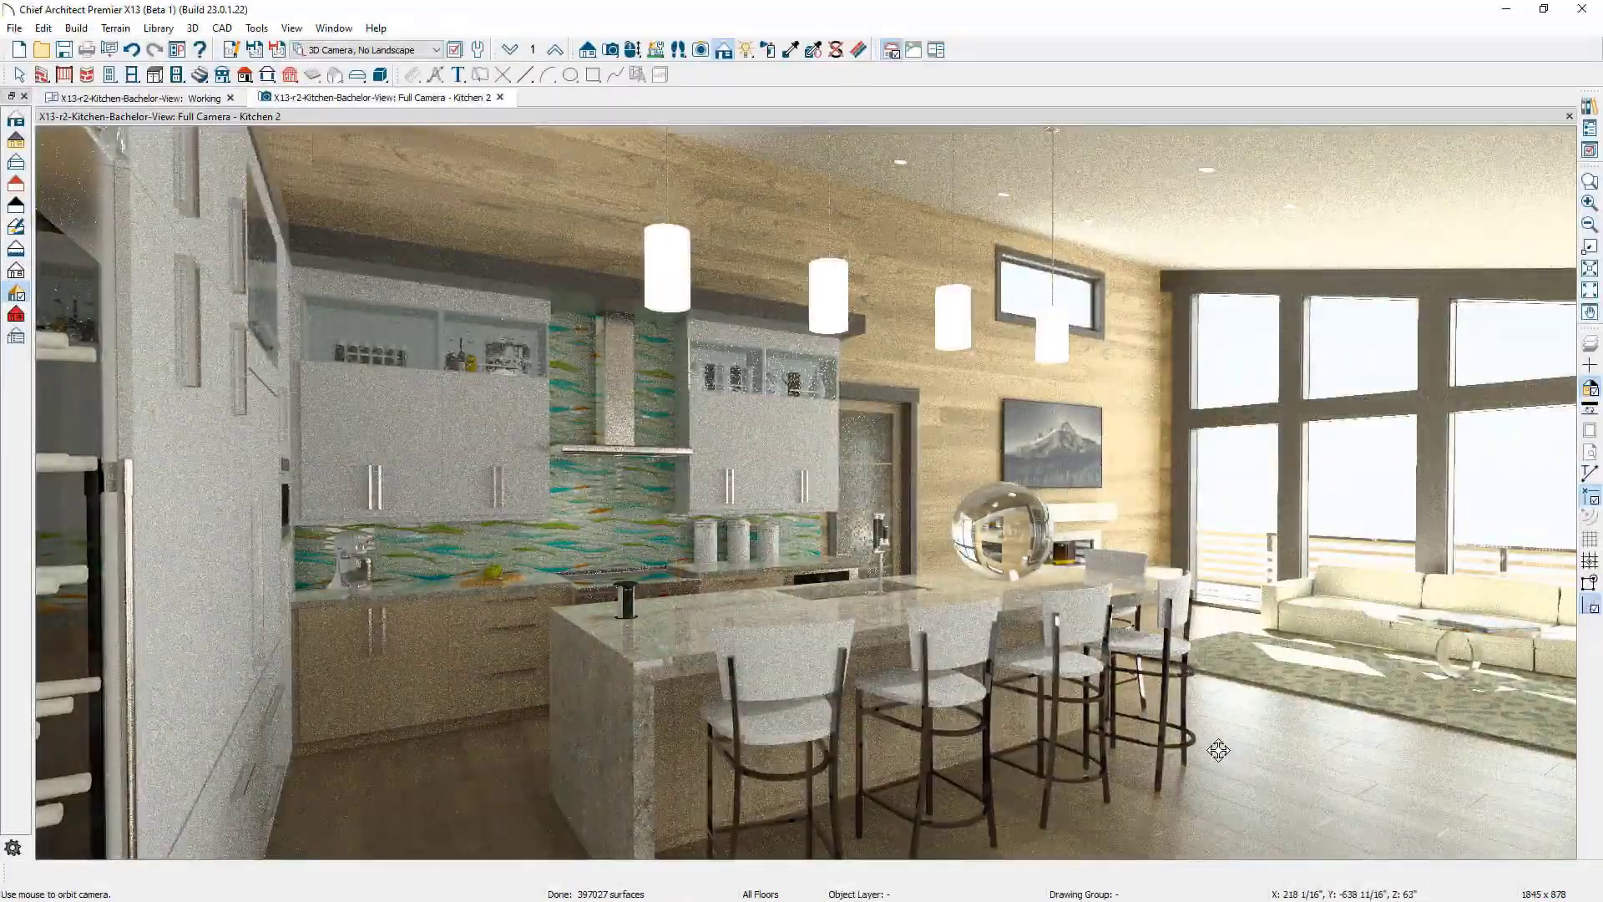
pyautogui.click(632, 52)
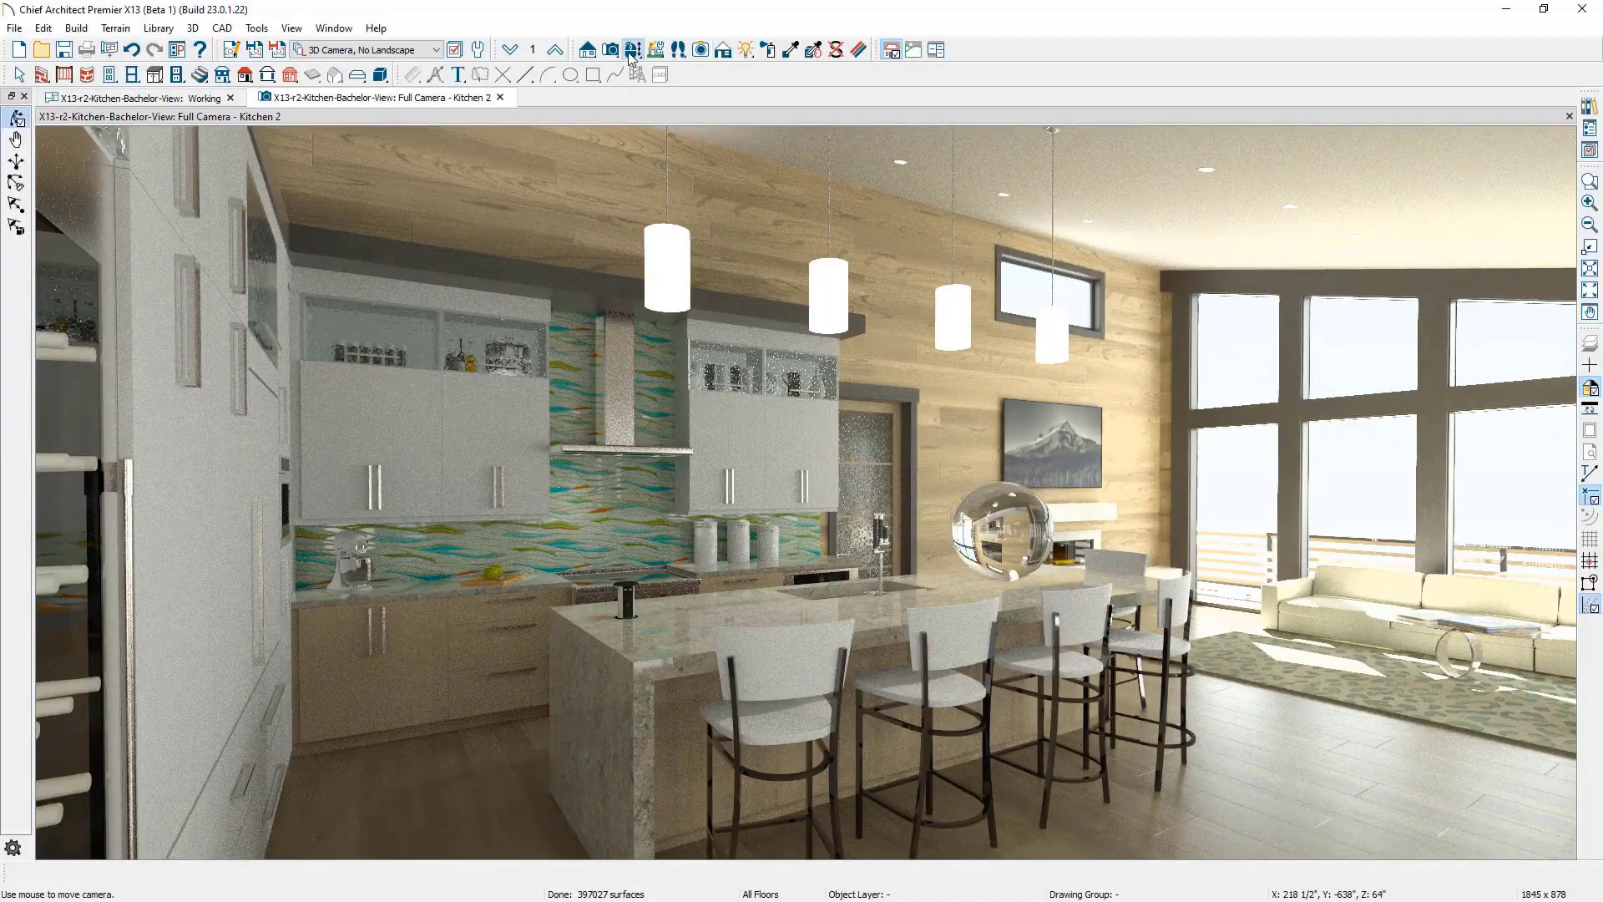
pyautogui.click(16, 228)
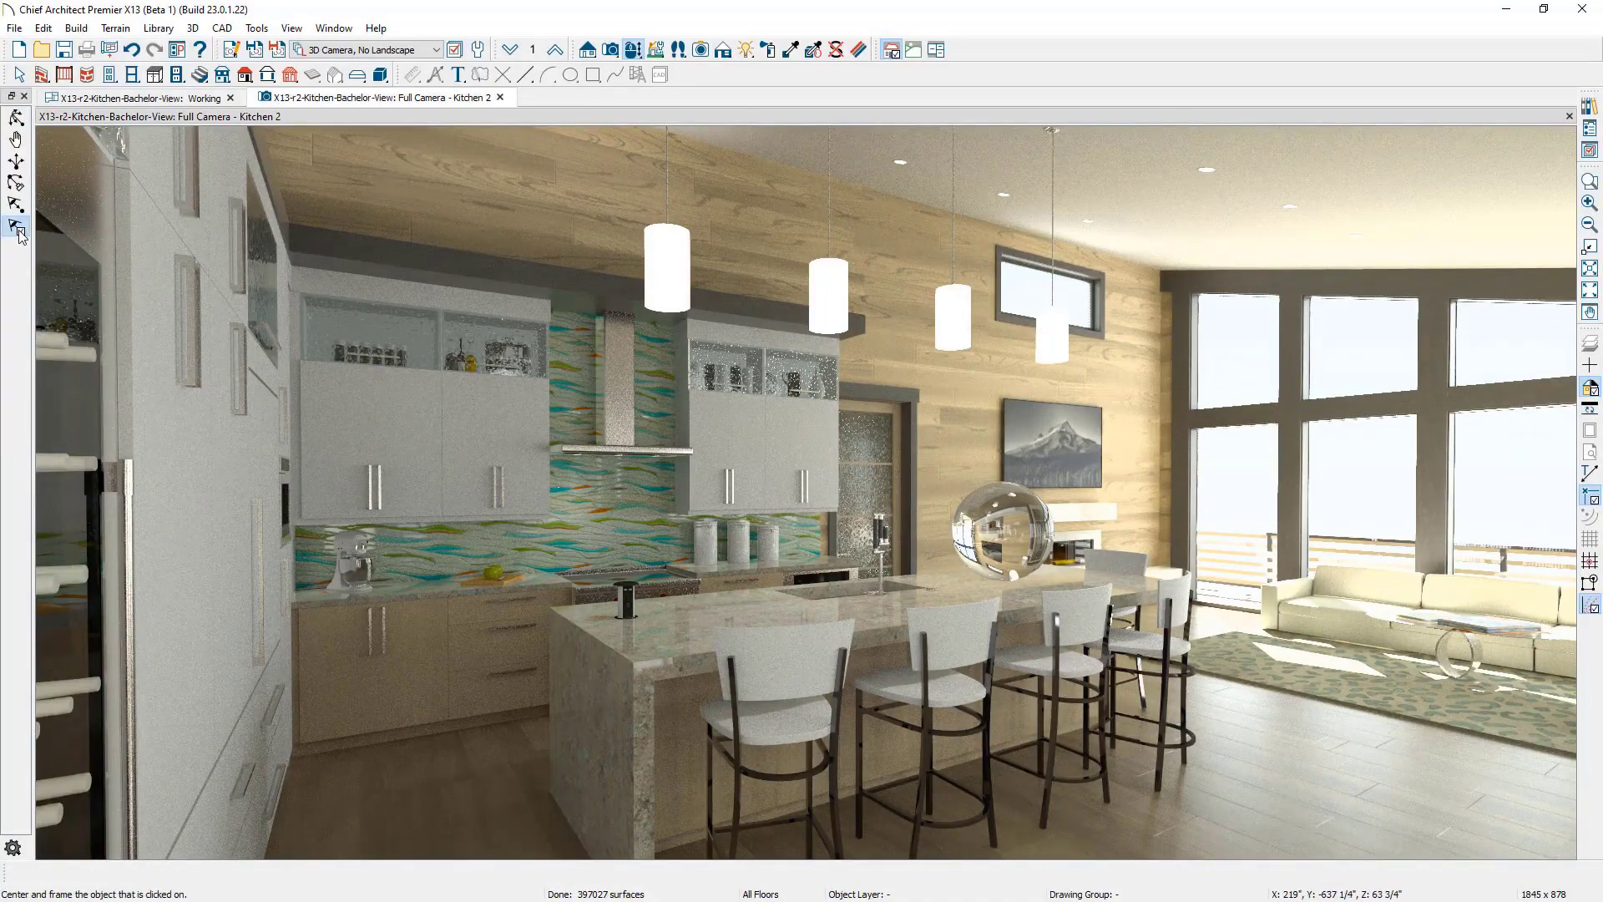
pyautogui.click(994, 532)
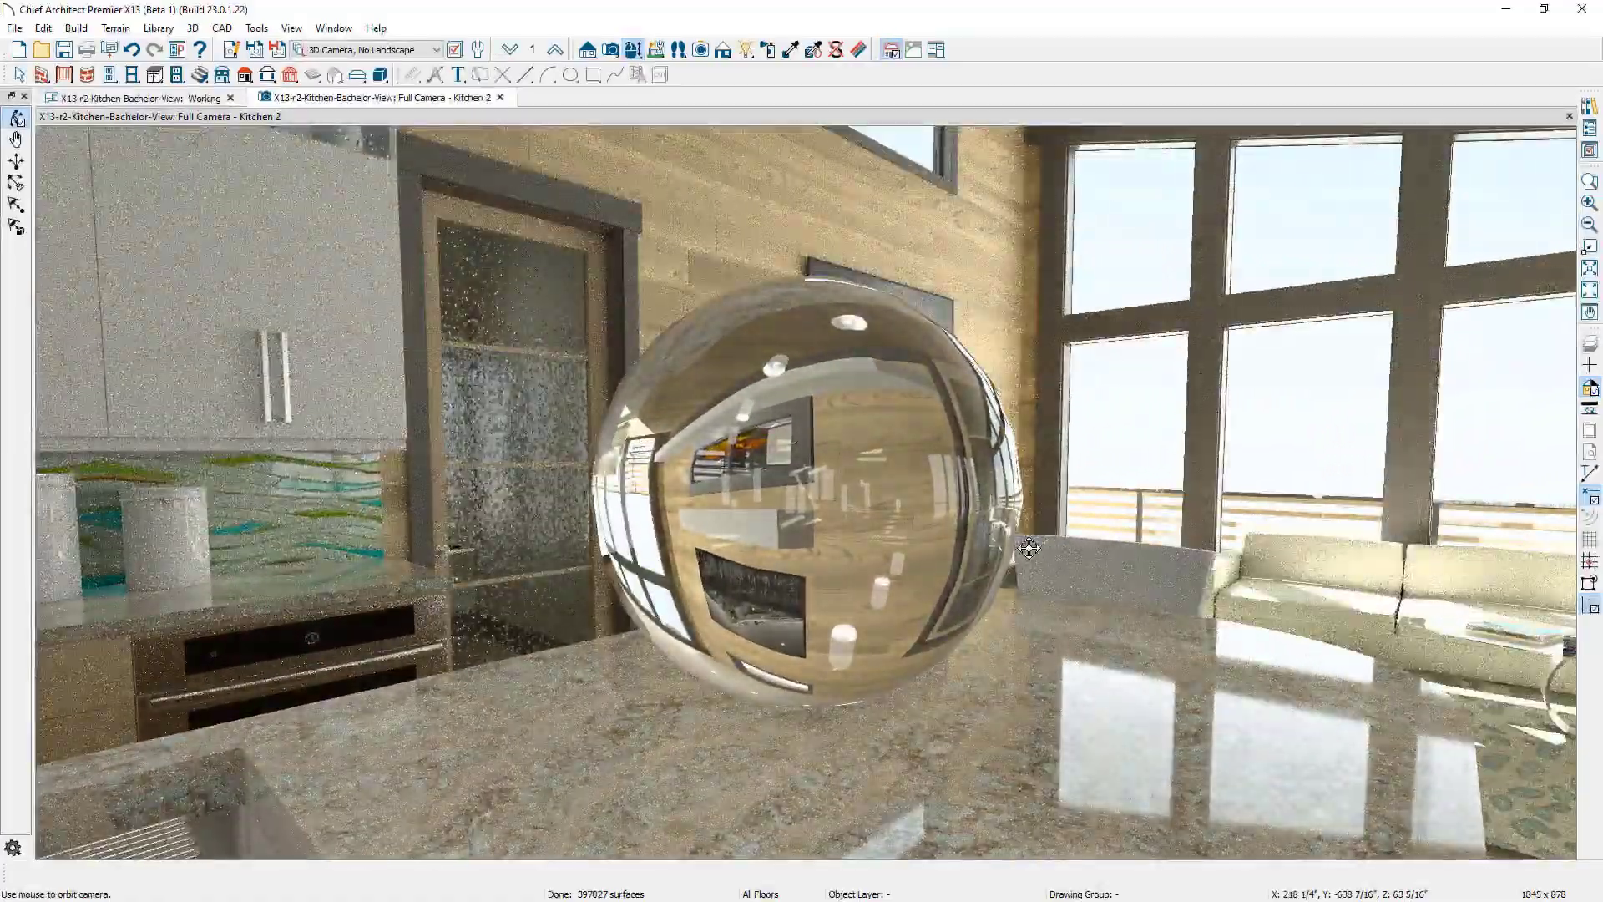
# Orbit the ray-traced kitchen view around the glass sphere and enable Draw Lines on Top for the Physically Based technique
pyautogui.moveTo(1025, 547); pyautogui.dragTo(800, 539)
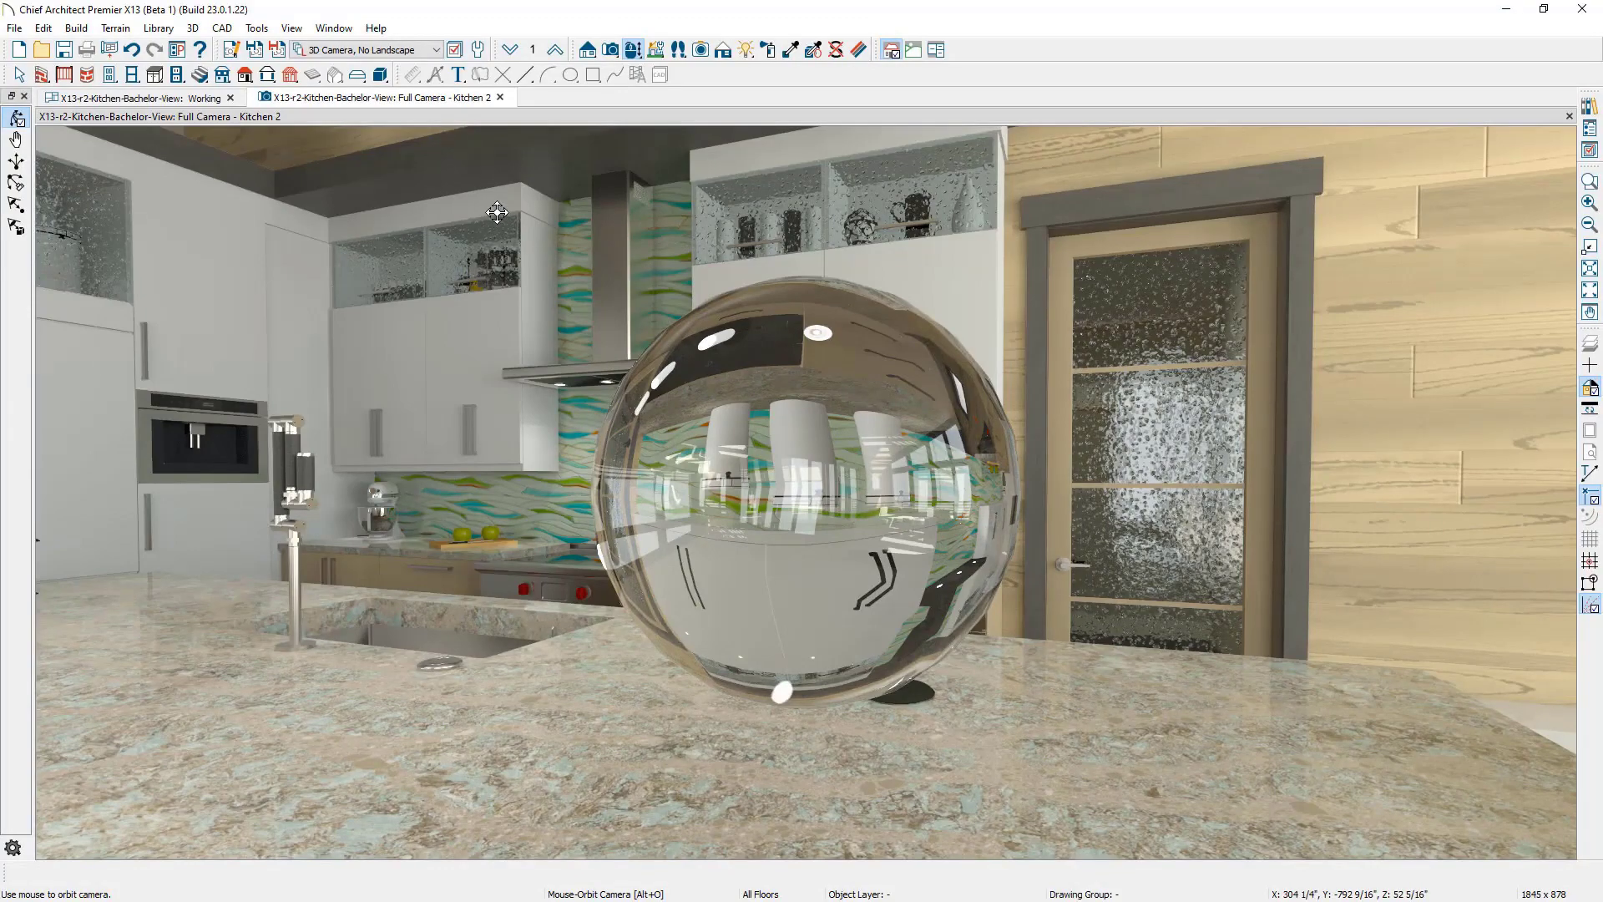
pyautogui.click(722, 51)
pyautogui.click(15, 338)
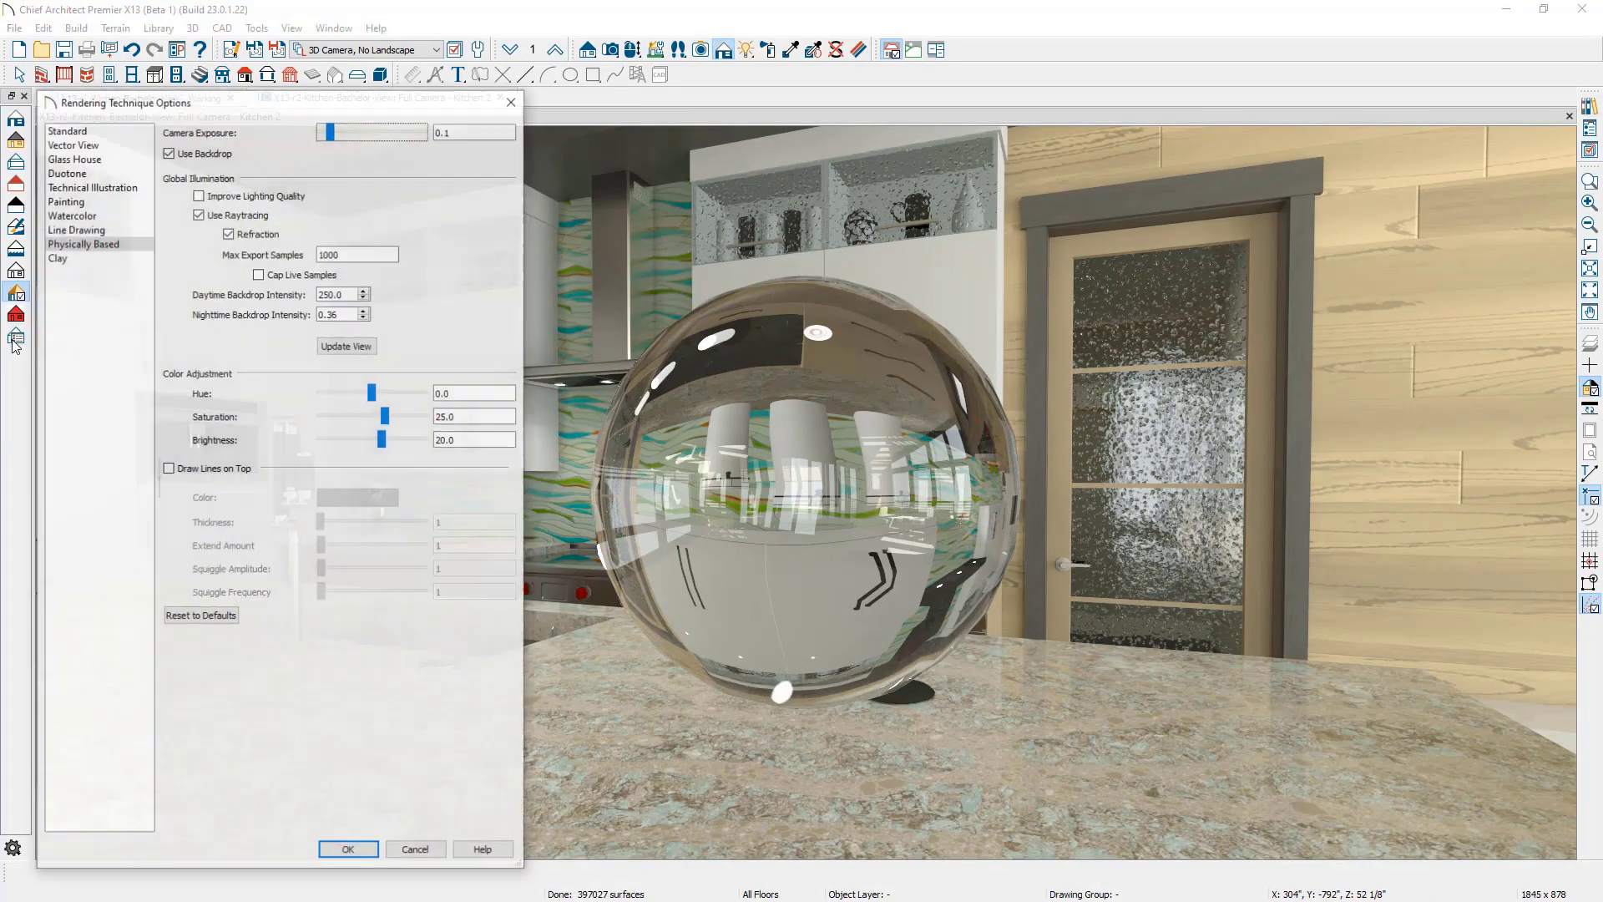
pyautogui.click(169, 469)
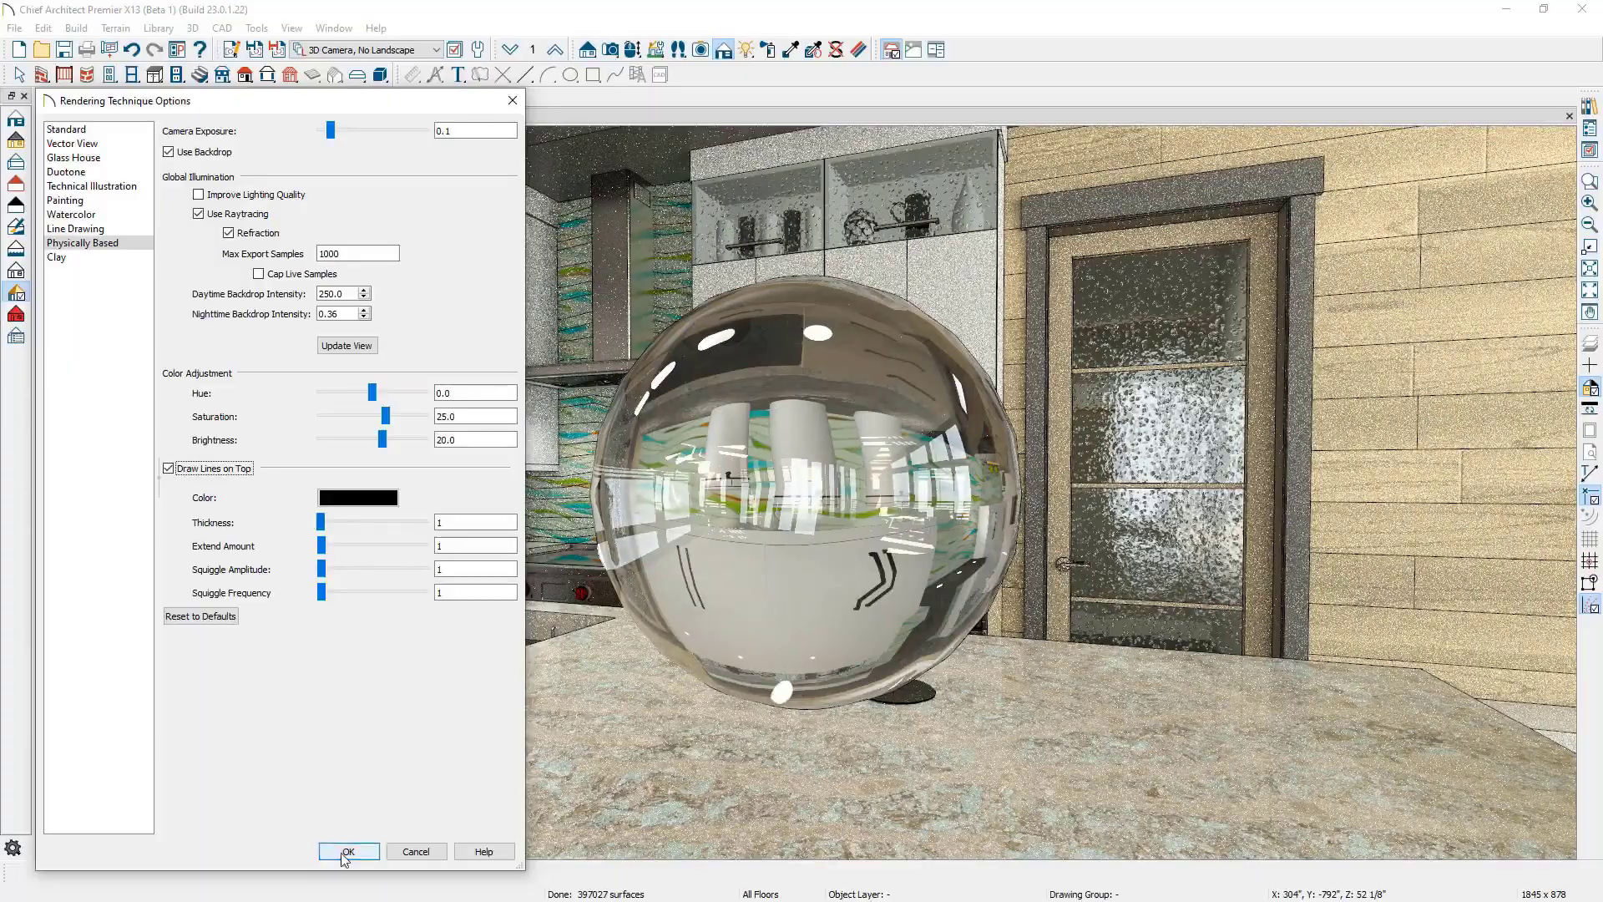
pyautogui.click(346, 850)
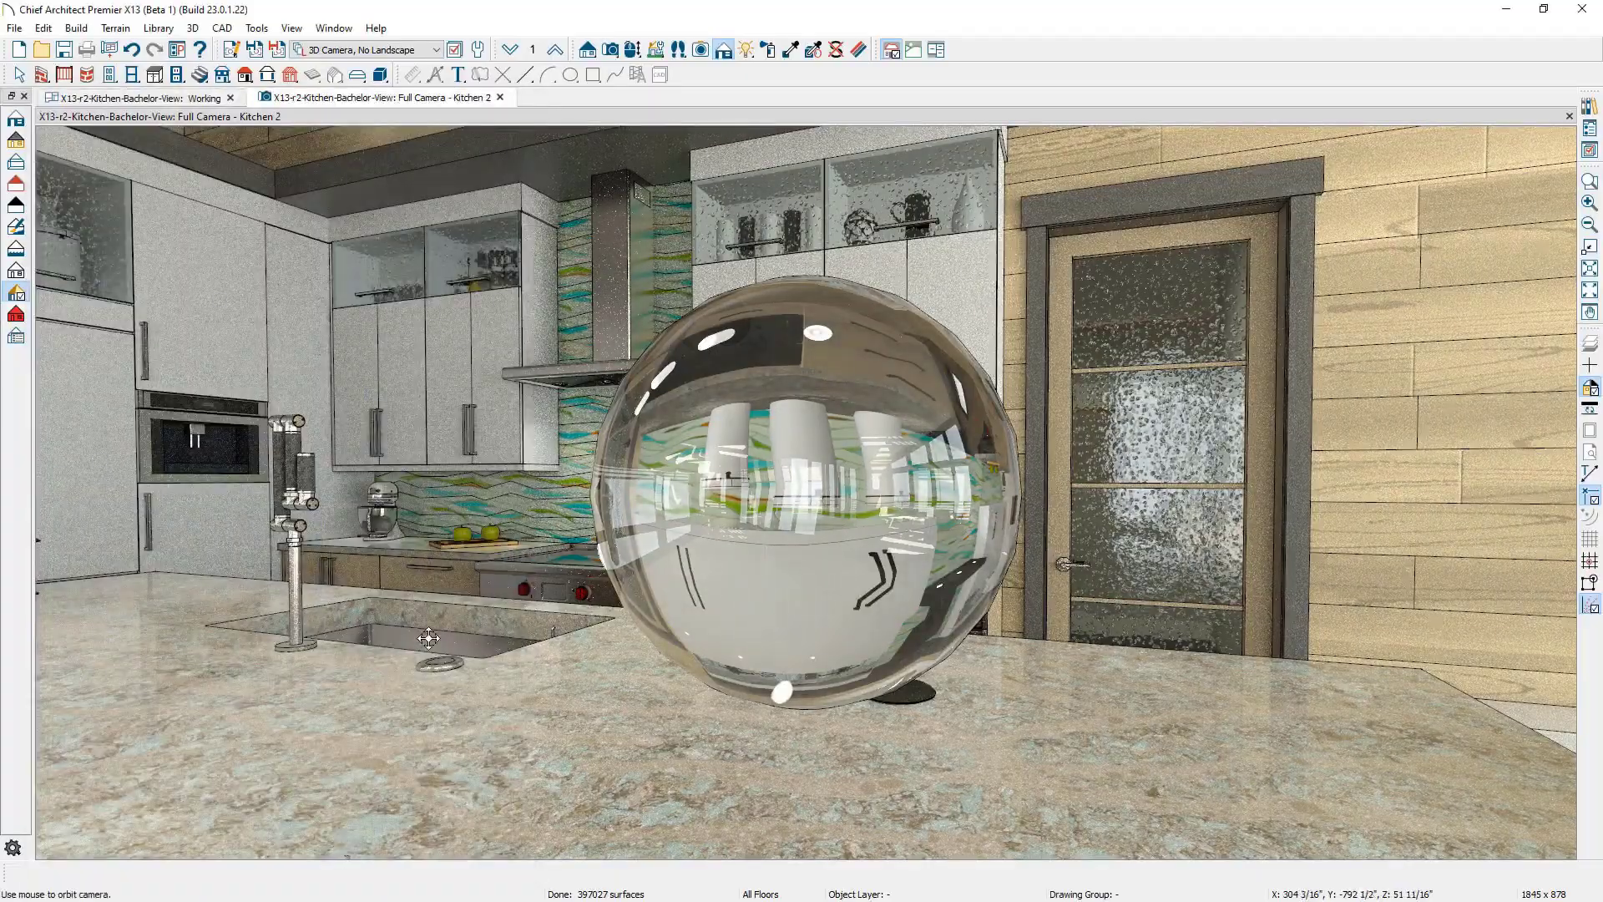
# Orbit the line-overlaid kitchen view around the glass sphere and render it with the Watercolor technique
pyautogui.scroll(-2, 425, 629)
pyautogui.moveTo(426, 629); pyautogui.dragTo(545, 645)
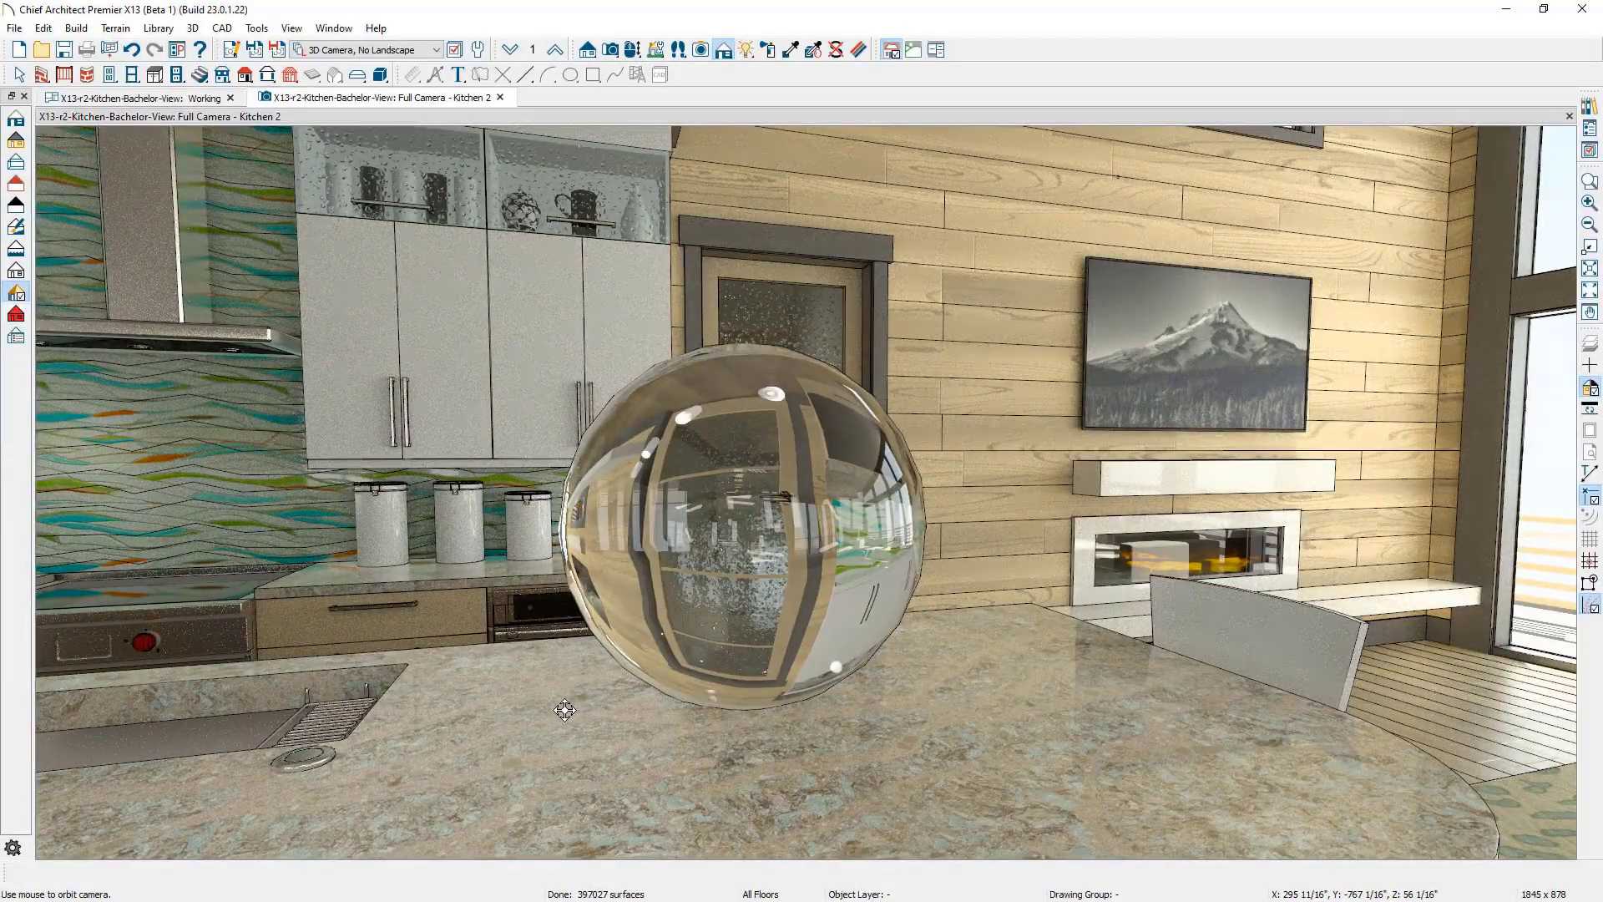
pyautogui.moveTo(566, 709); pyautogui.dragTo(450, 719)
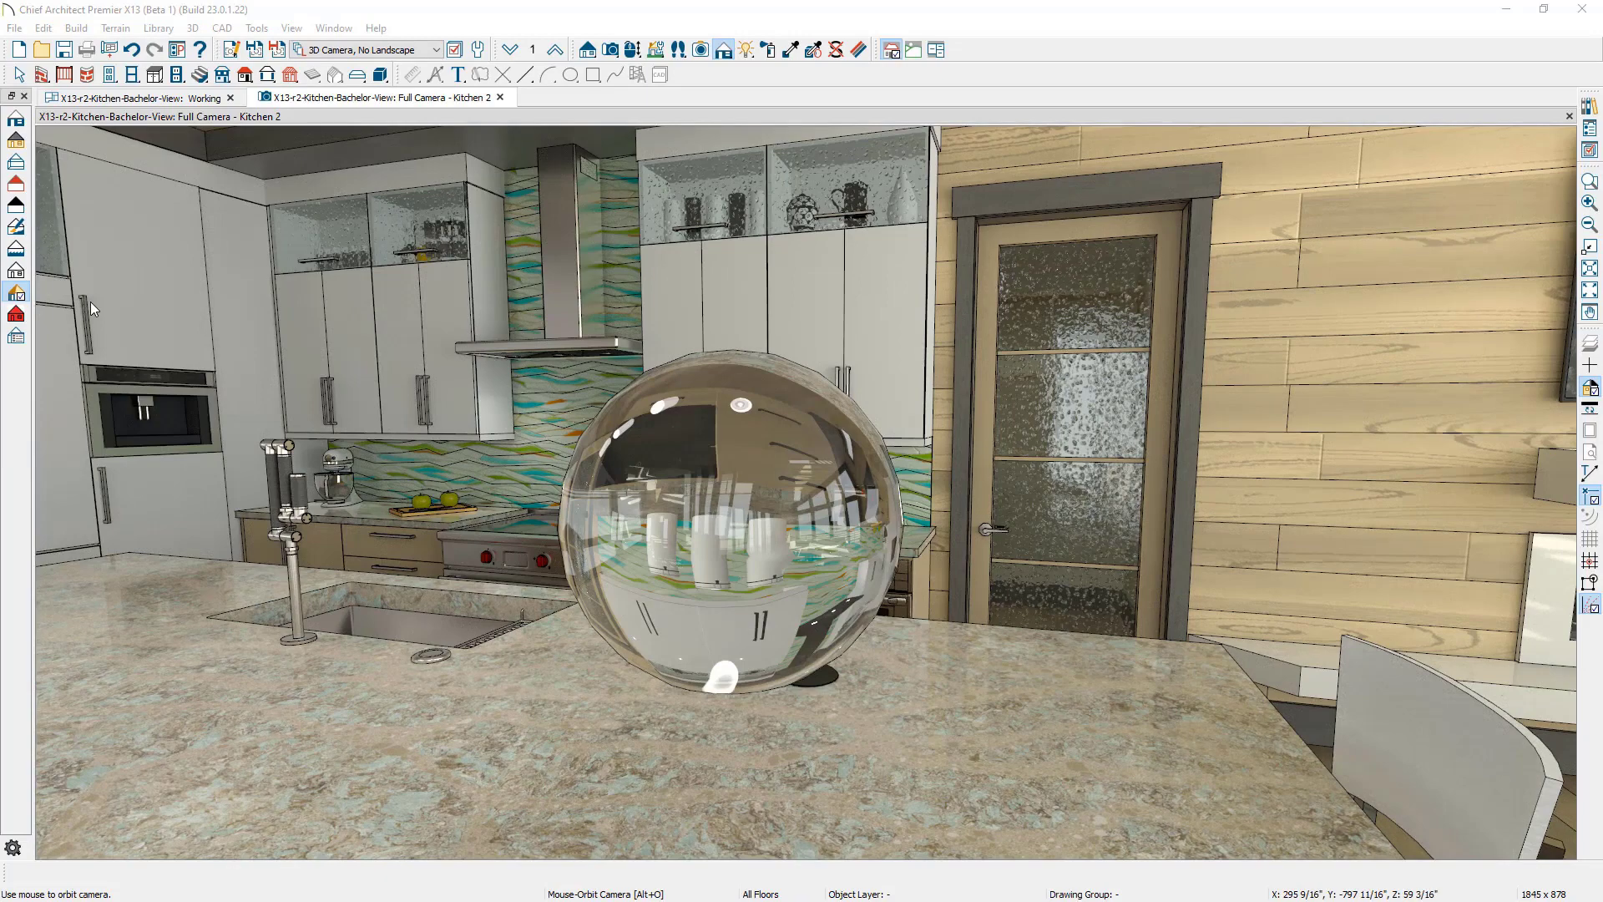
pyautogui.click(18, 252)
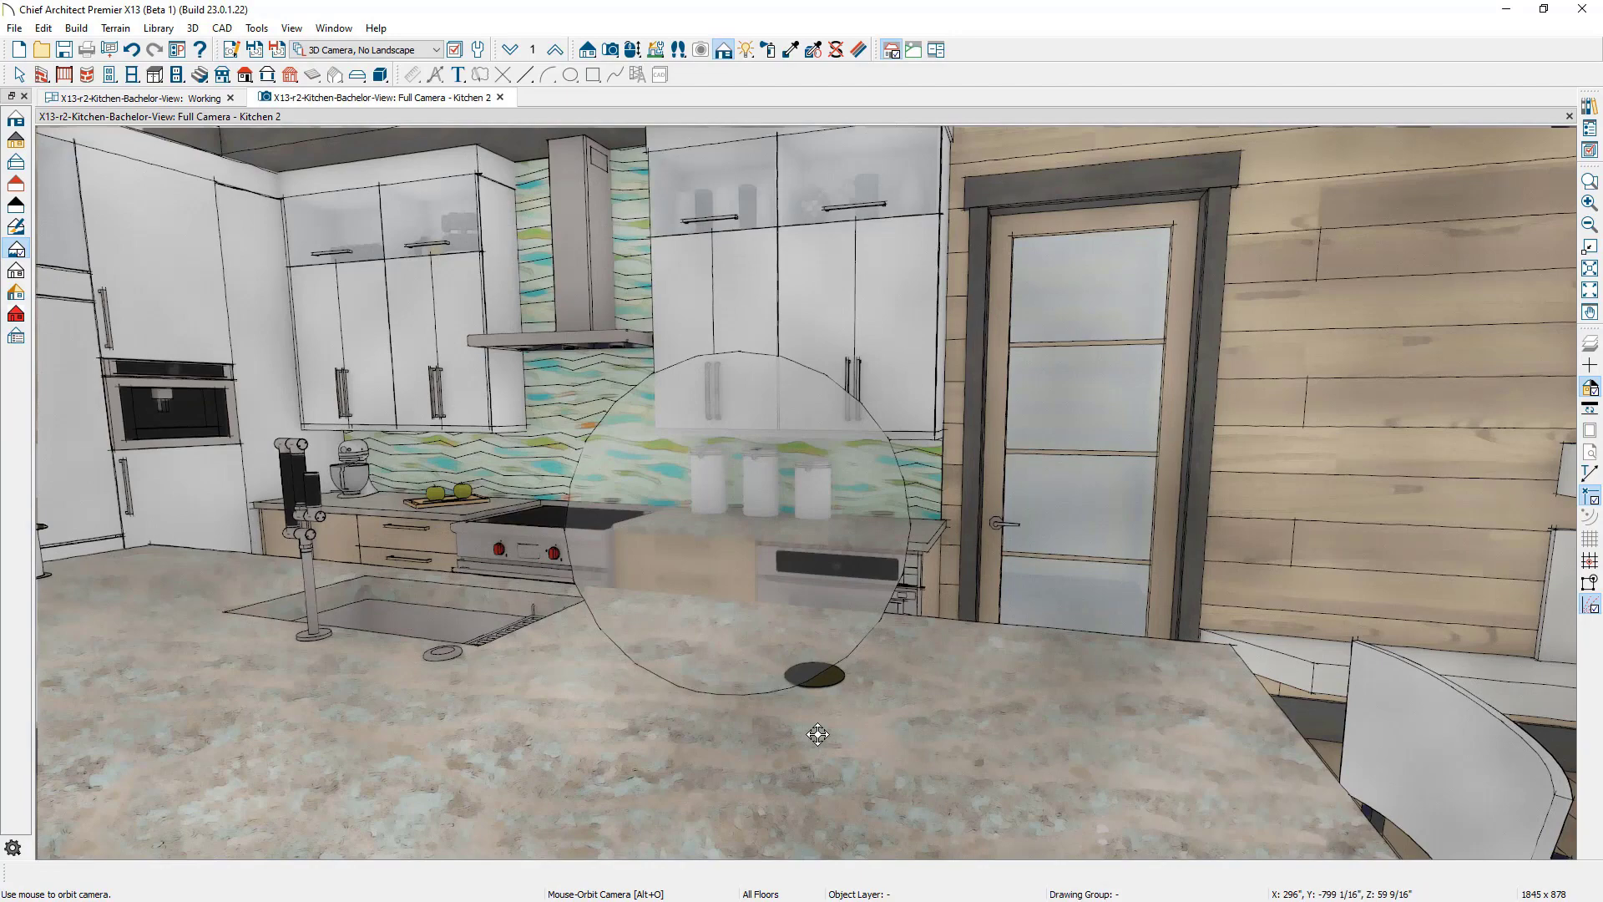
pyautogui.moveTo(817, 734); pyautogui.dragTo(698, 743)
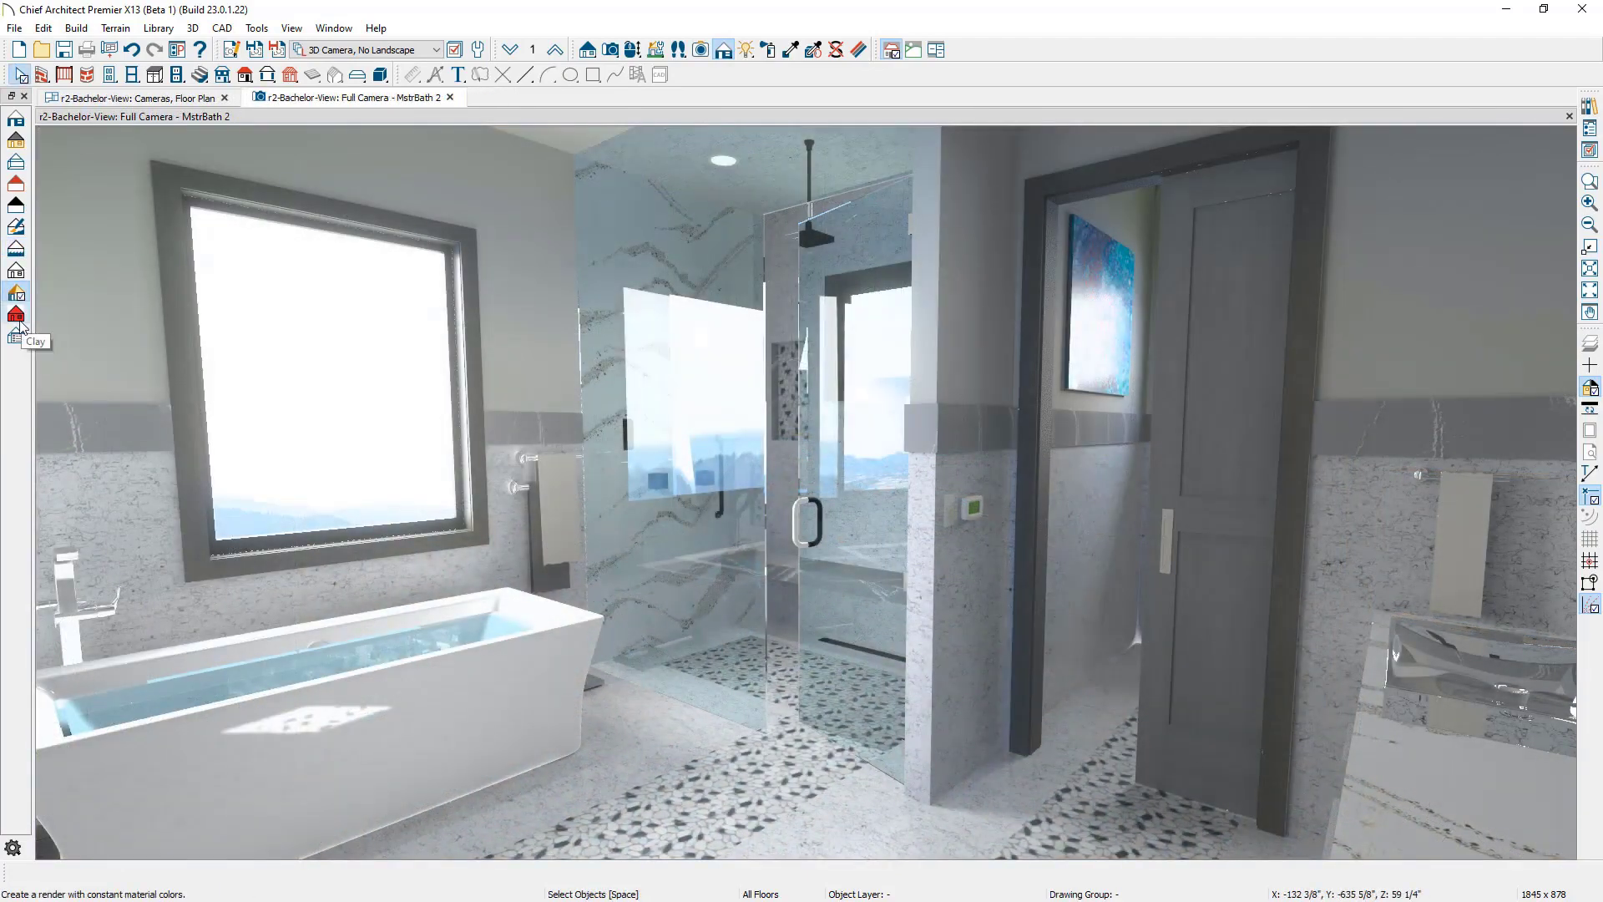
# Render the master bath view with the Clay technique and enable Use Raytracing and Improve Lighting Quality in its options
pyautogui.click(16, 315)
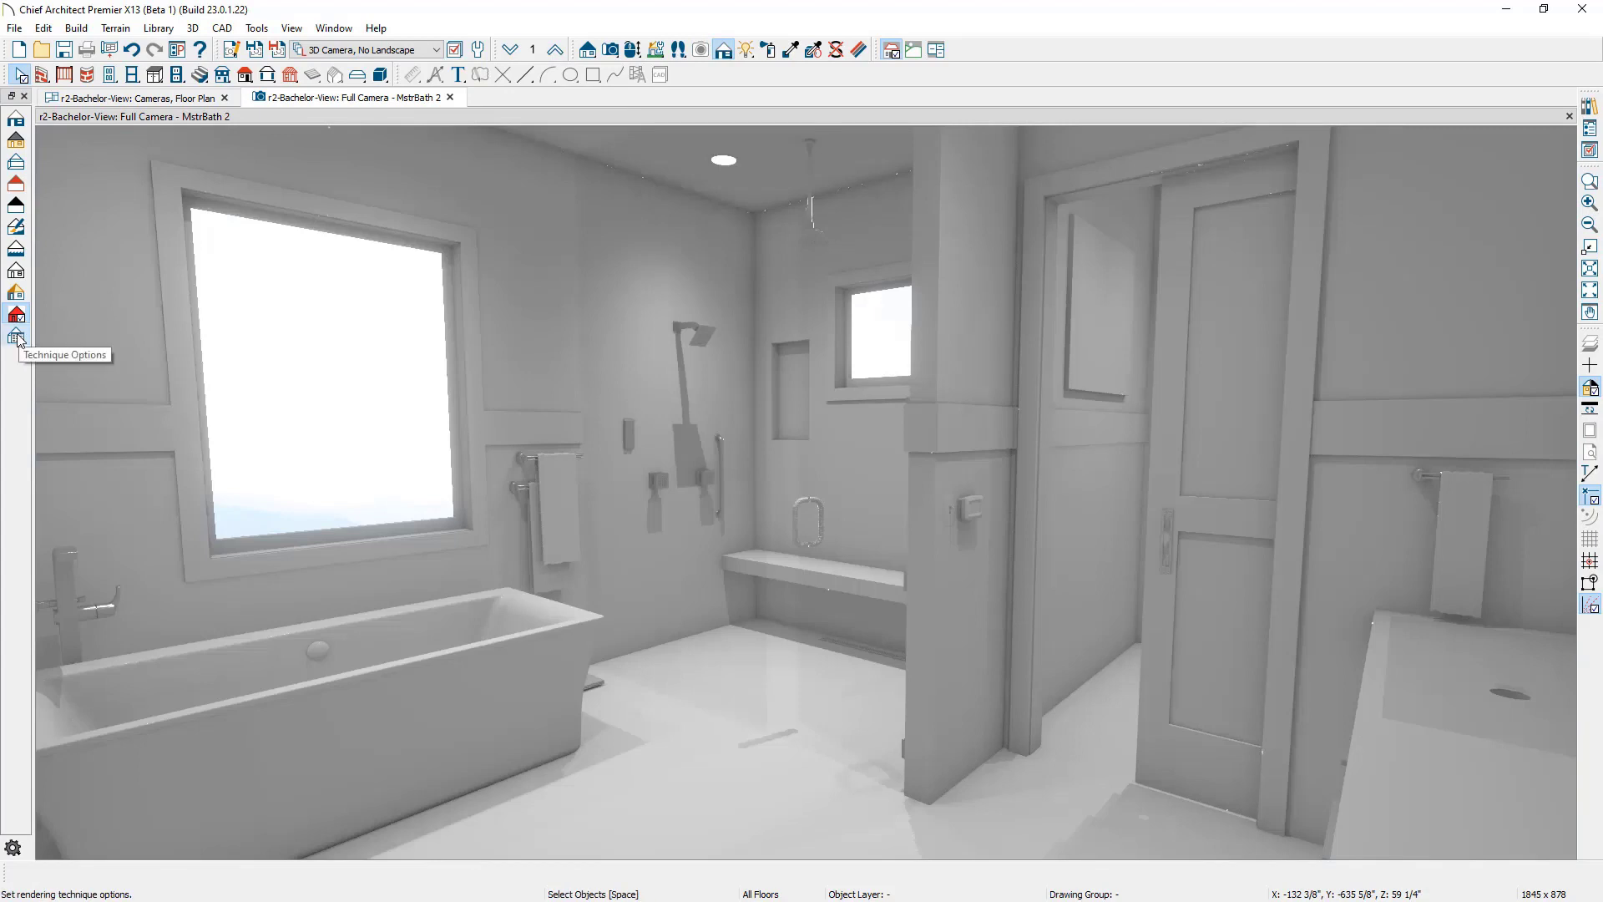
pyautogui.click(17, 338)
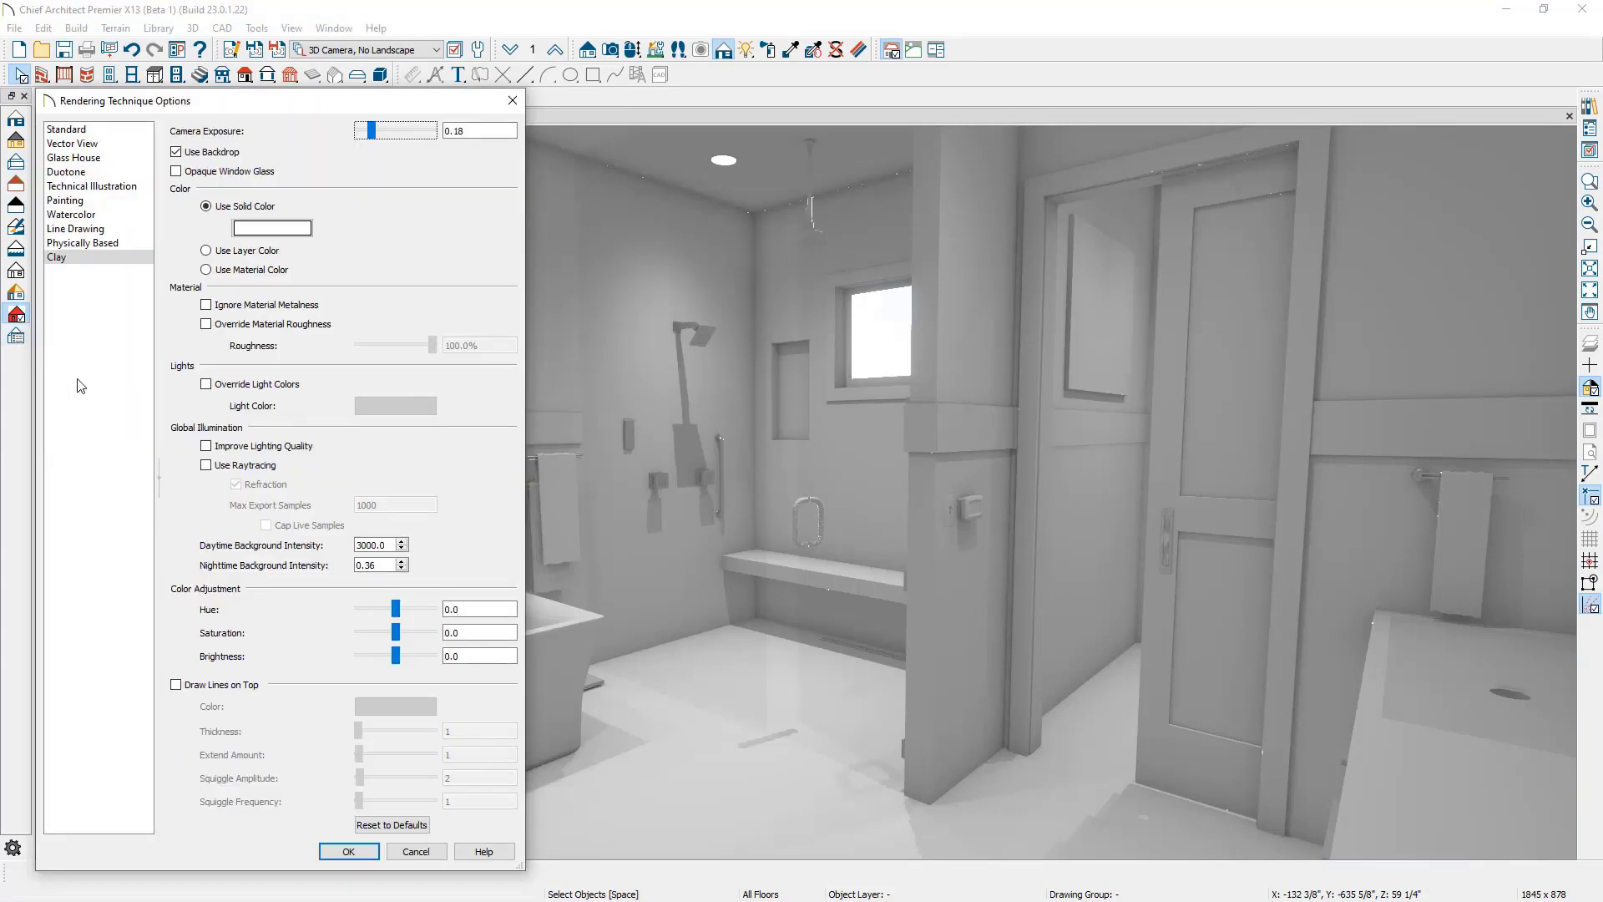
pyautogui.click(206, 466)
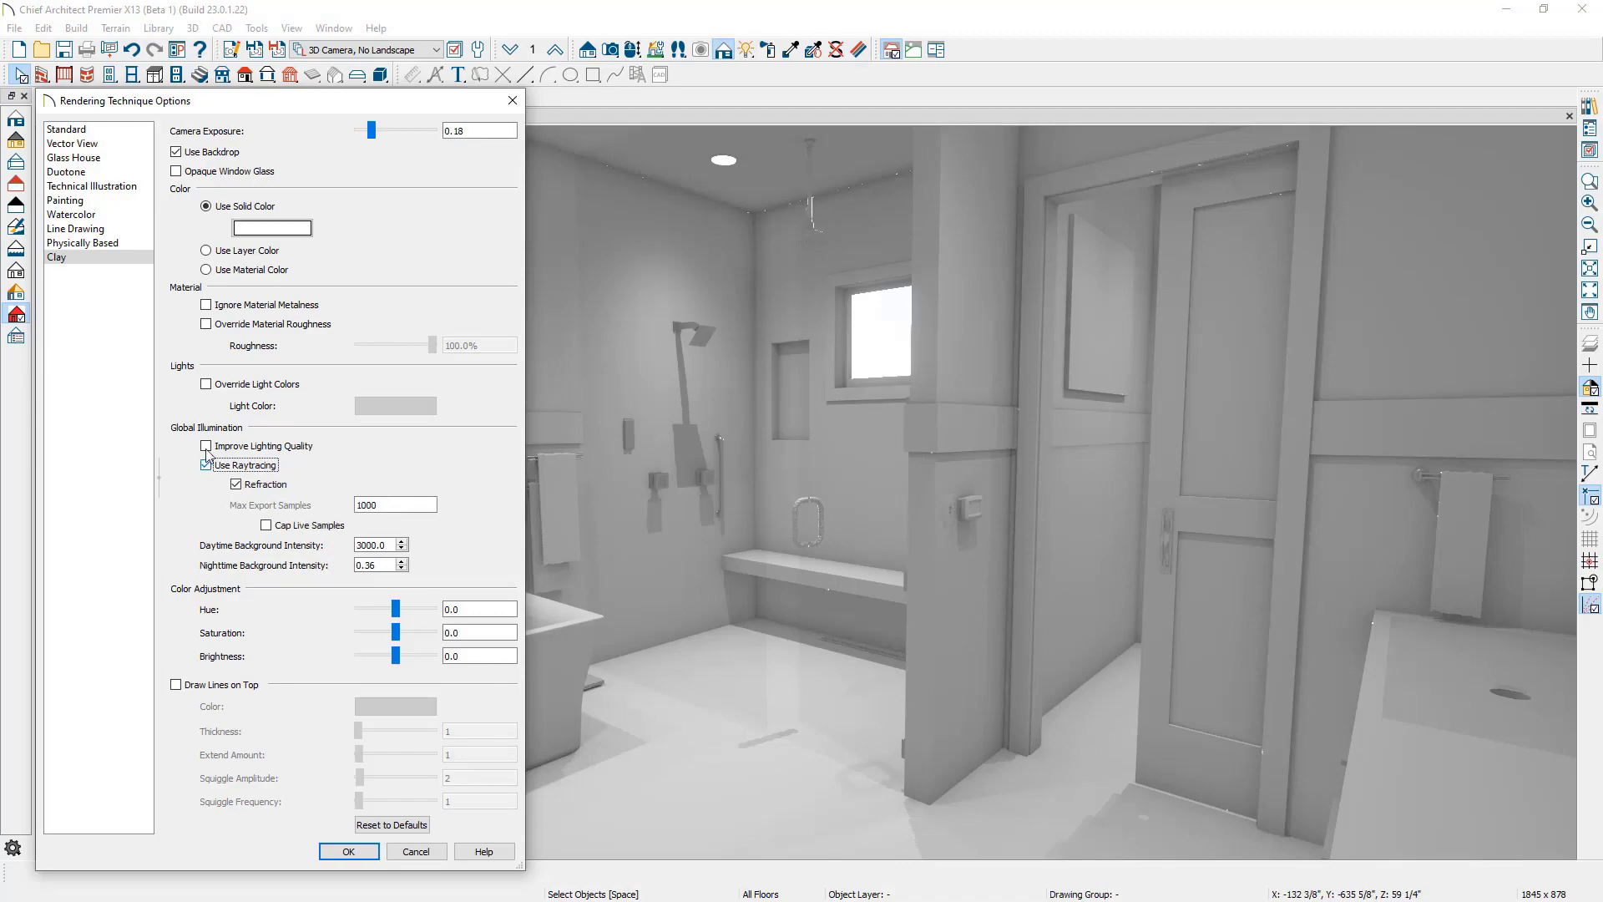
pyautogui.click(206, 446)
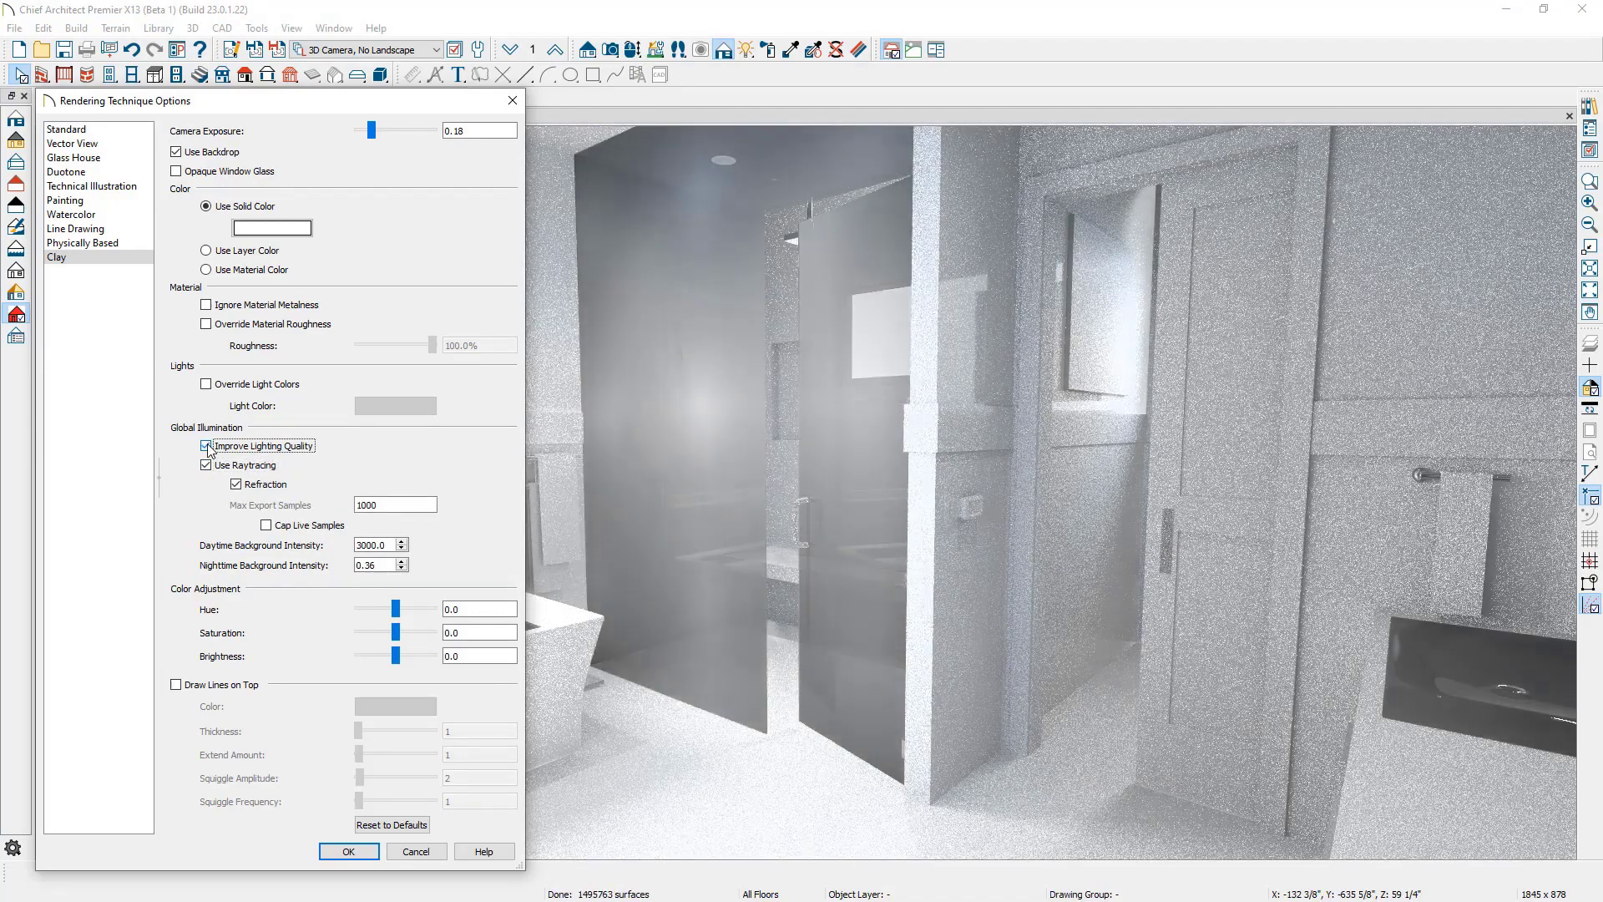
# Enable Draw Lines on Top and Use Material Color for the Clay technique, and accept the options
pyautogui.click(175, 685)
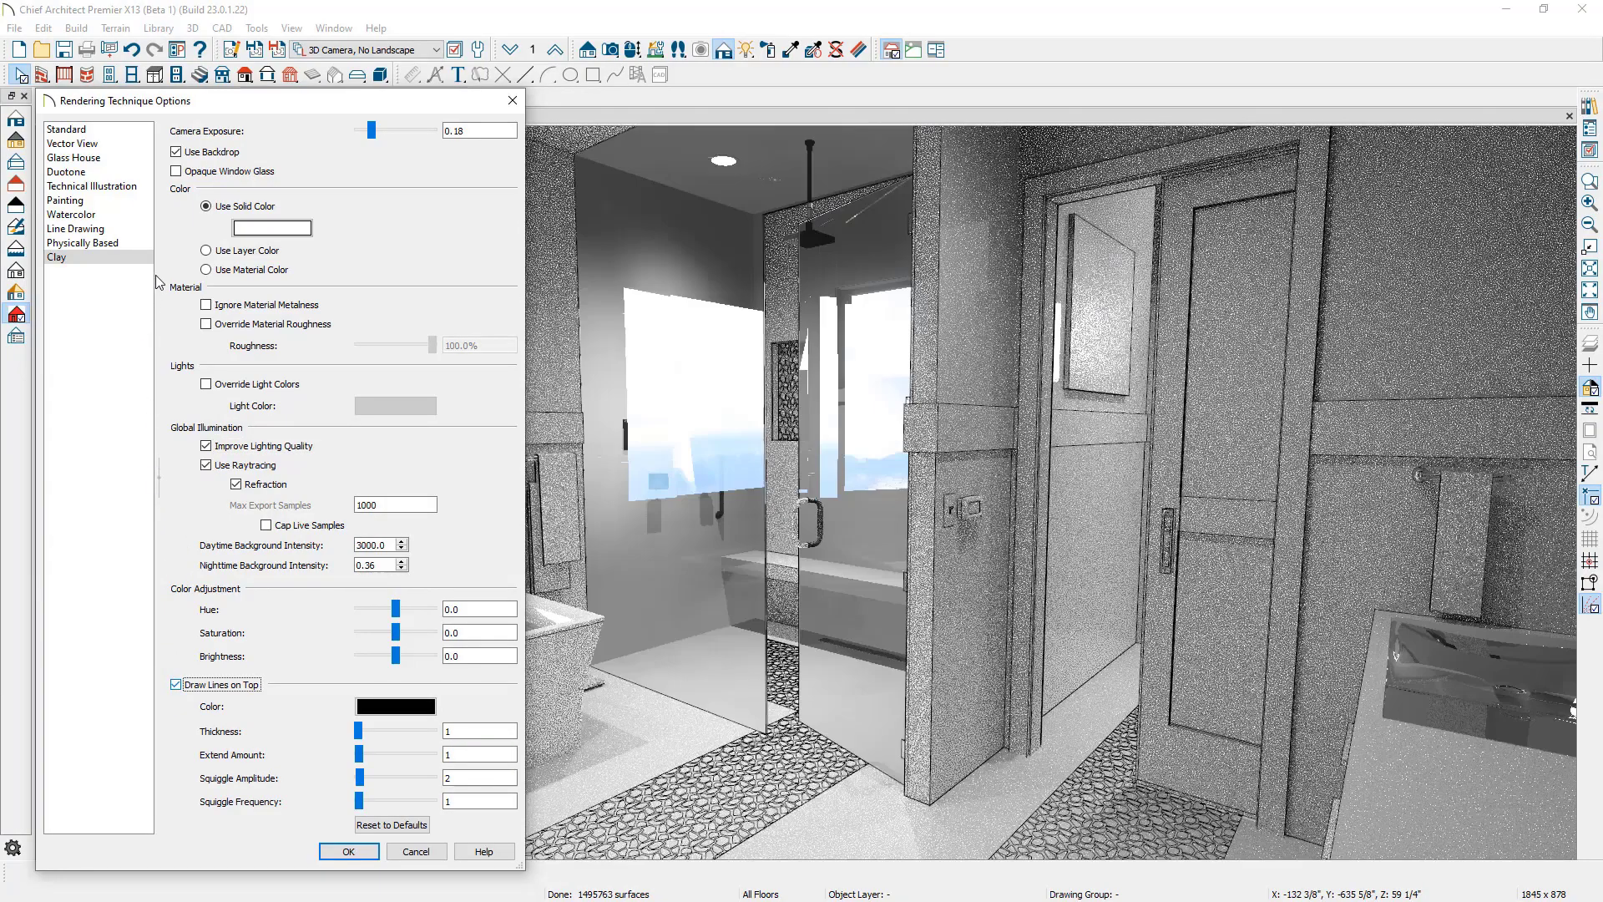
pyautogui.click(205, 270)
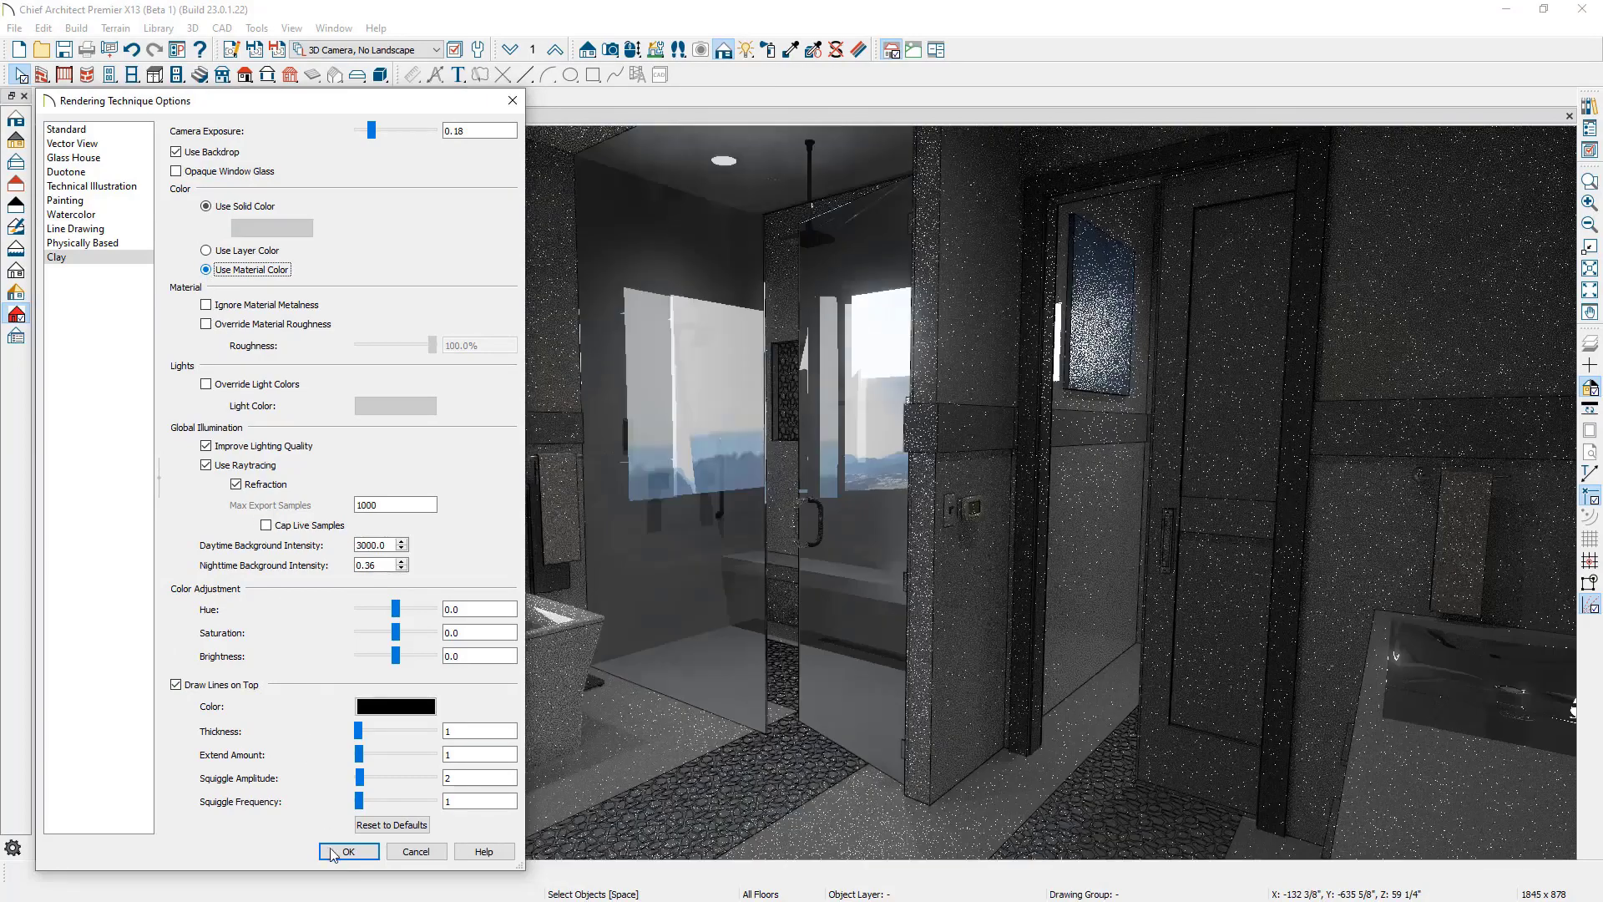
pyautogui.click(348, 851)
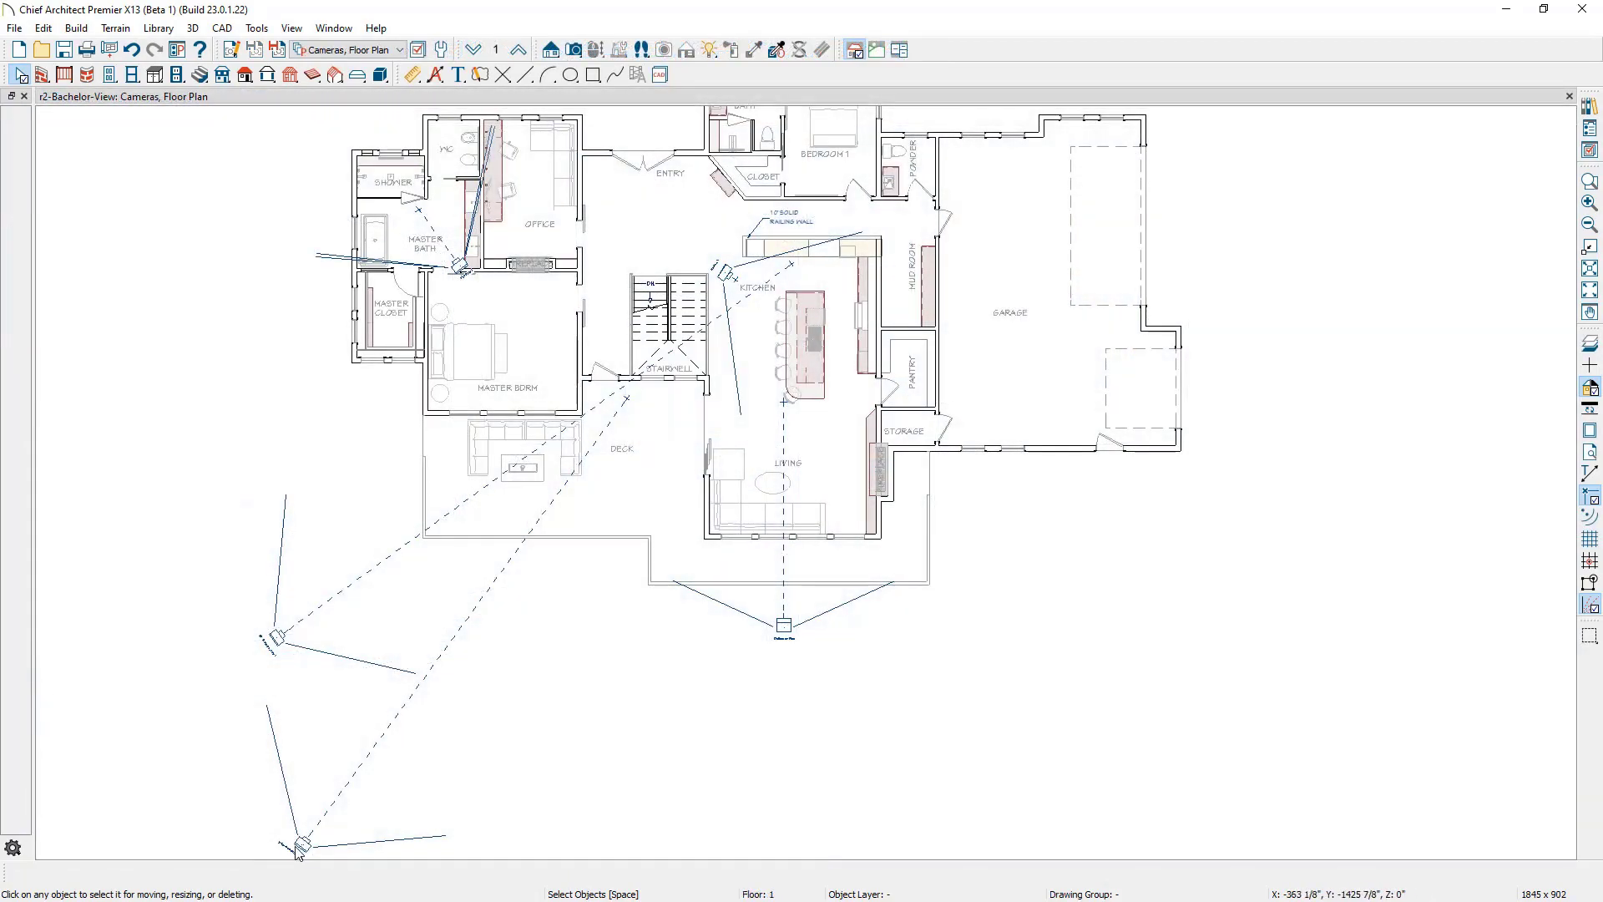
# Open the Rear Overview 1 camera view from the floor plan and orbit around the pool side of the house
pyautogui.click(303, 848)
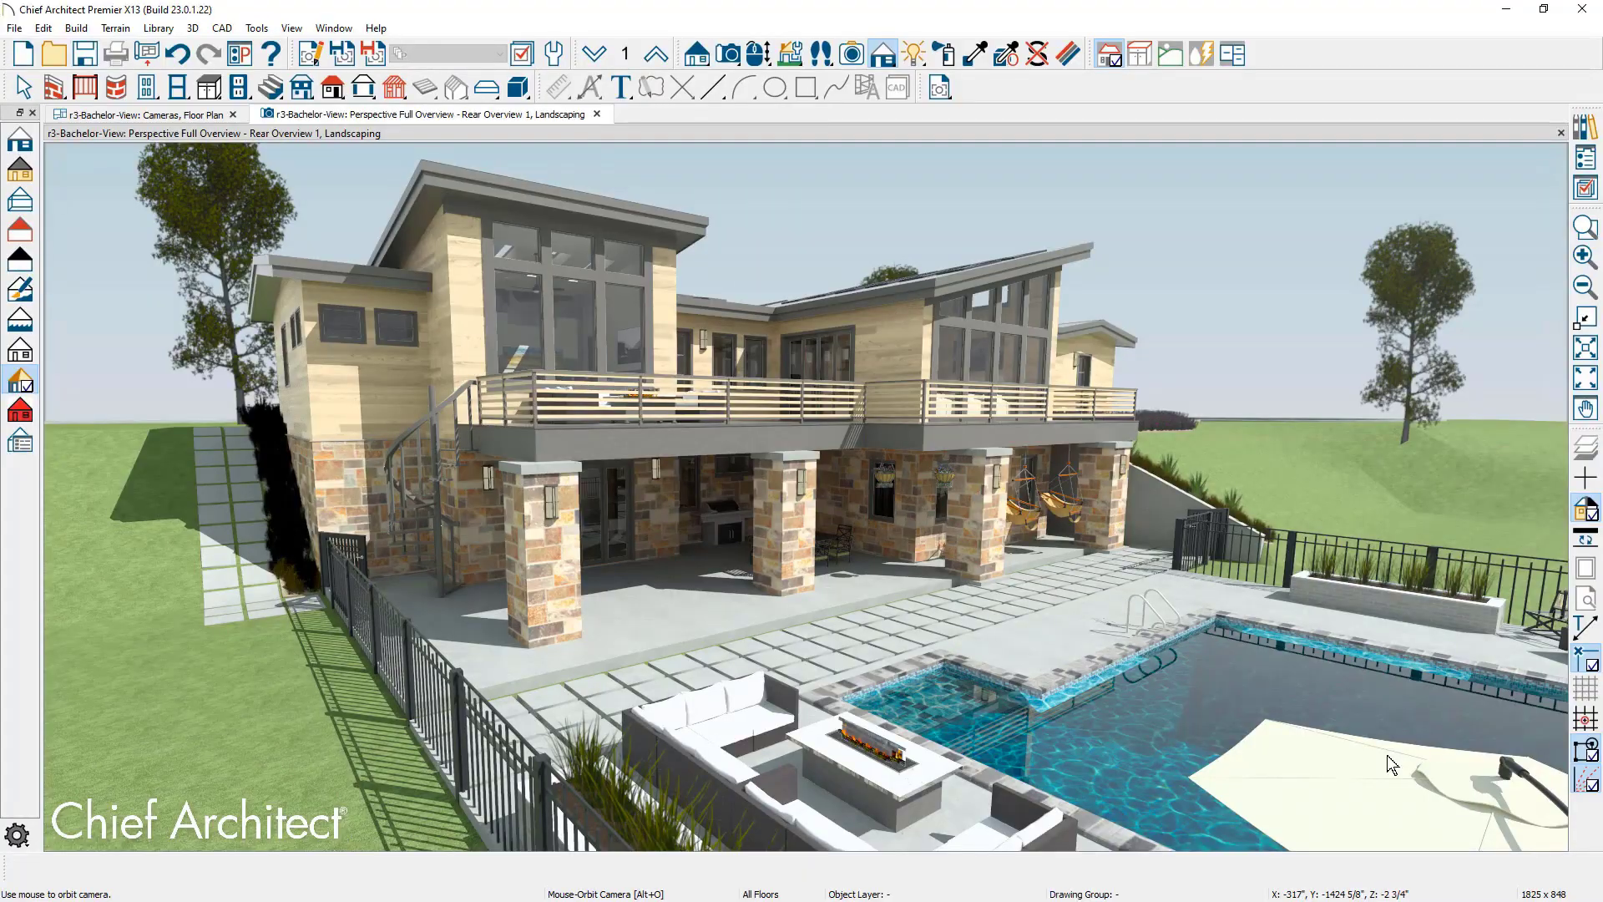
pyautogui.moveTo(1380, 751); pyautogui.dragTo(1318, 756)
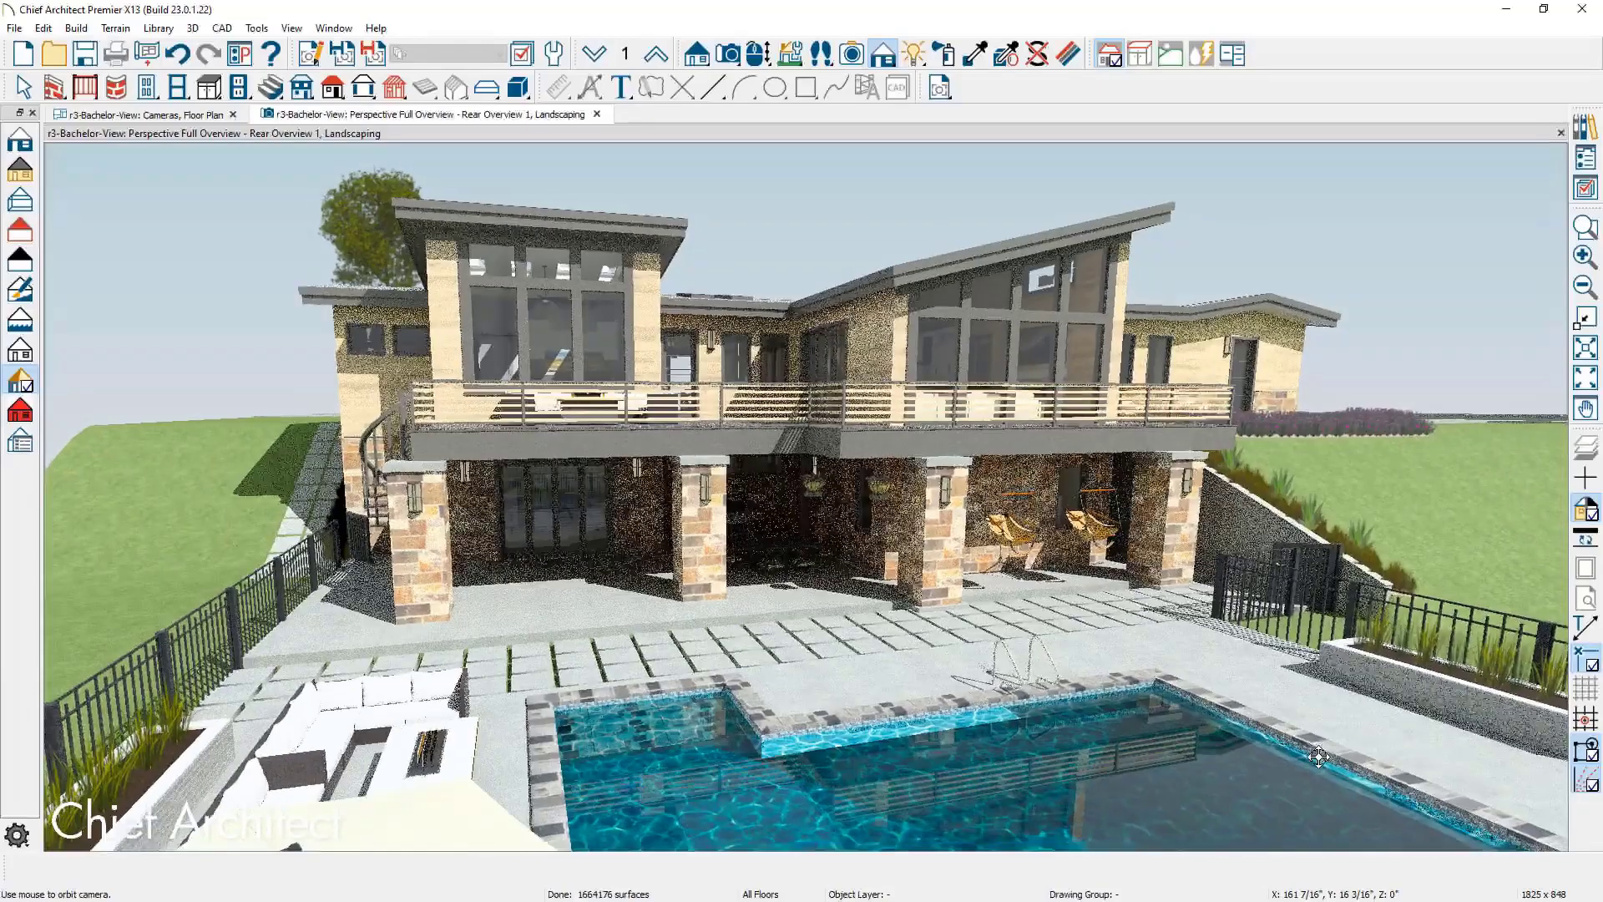
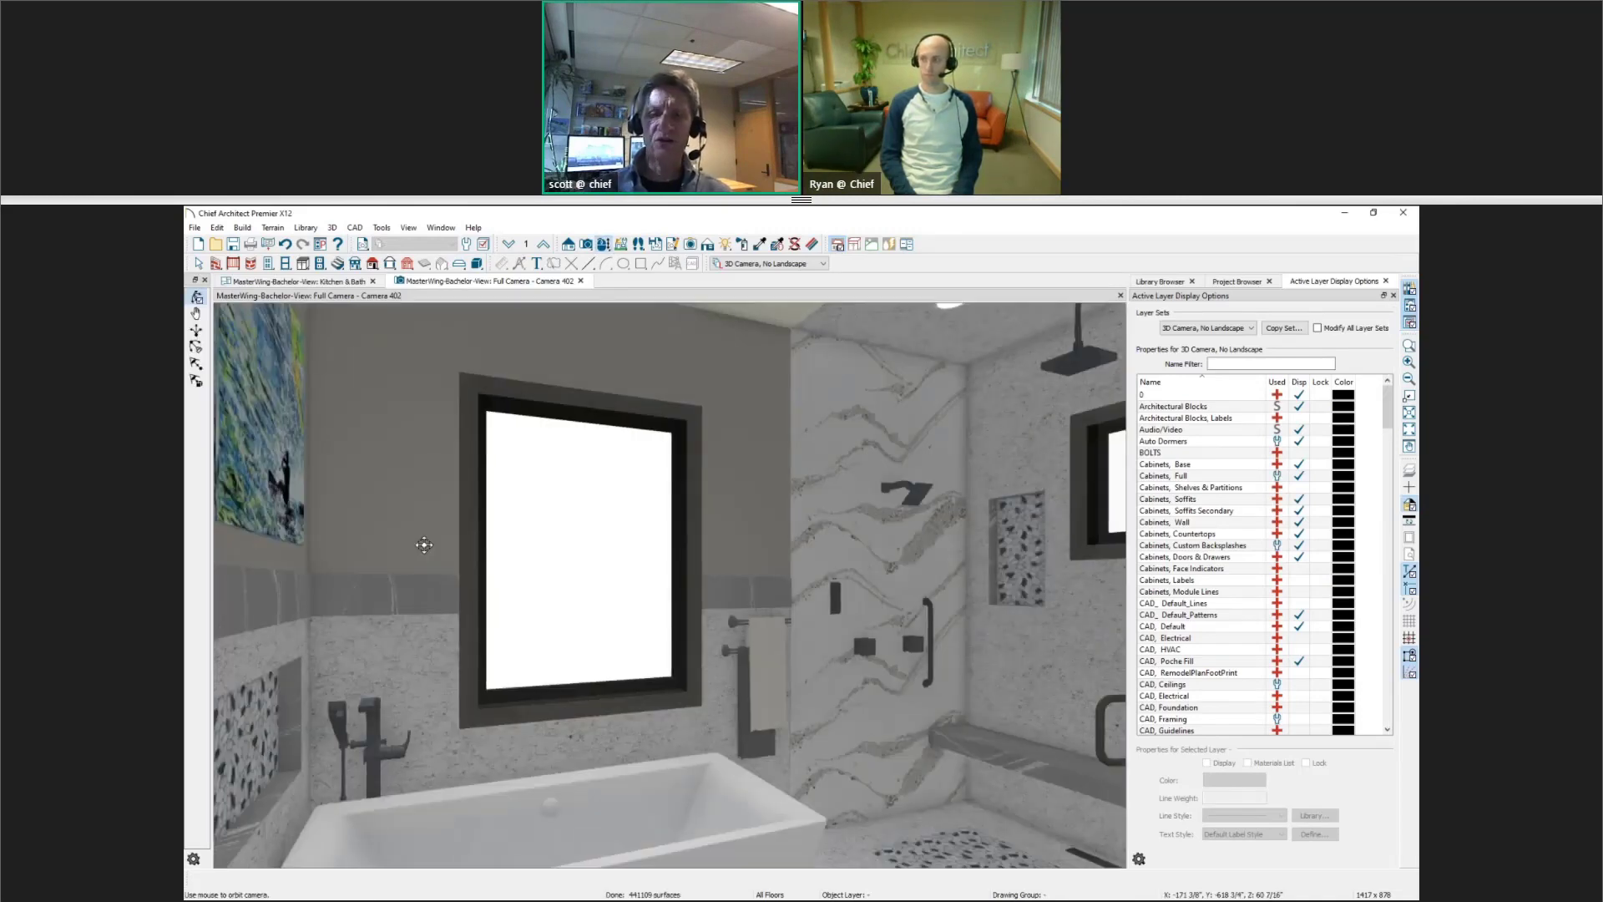
# Examine the material properties and texture settings of the pebble floor tile in the bathroom camera view
pyautogui.moveTo(482, 618); pyautogui.dragTo(580, 709)
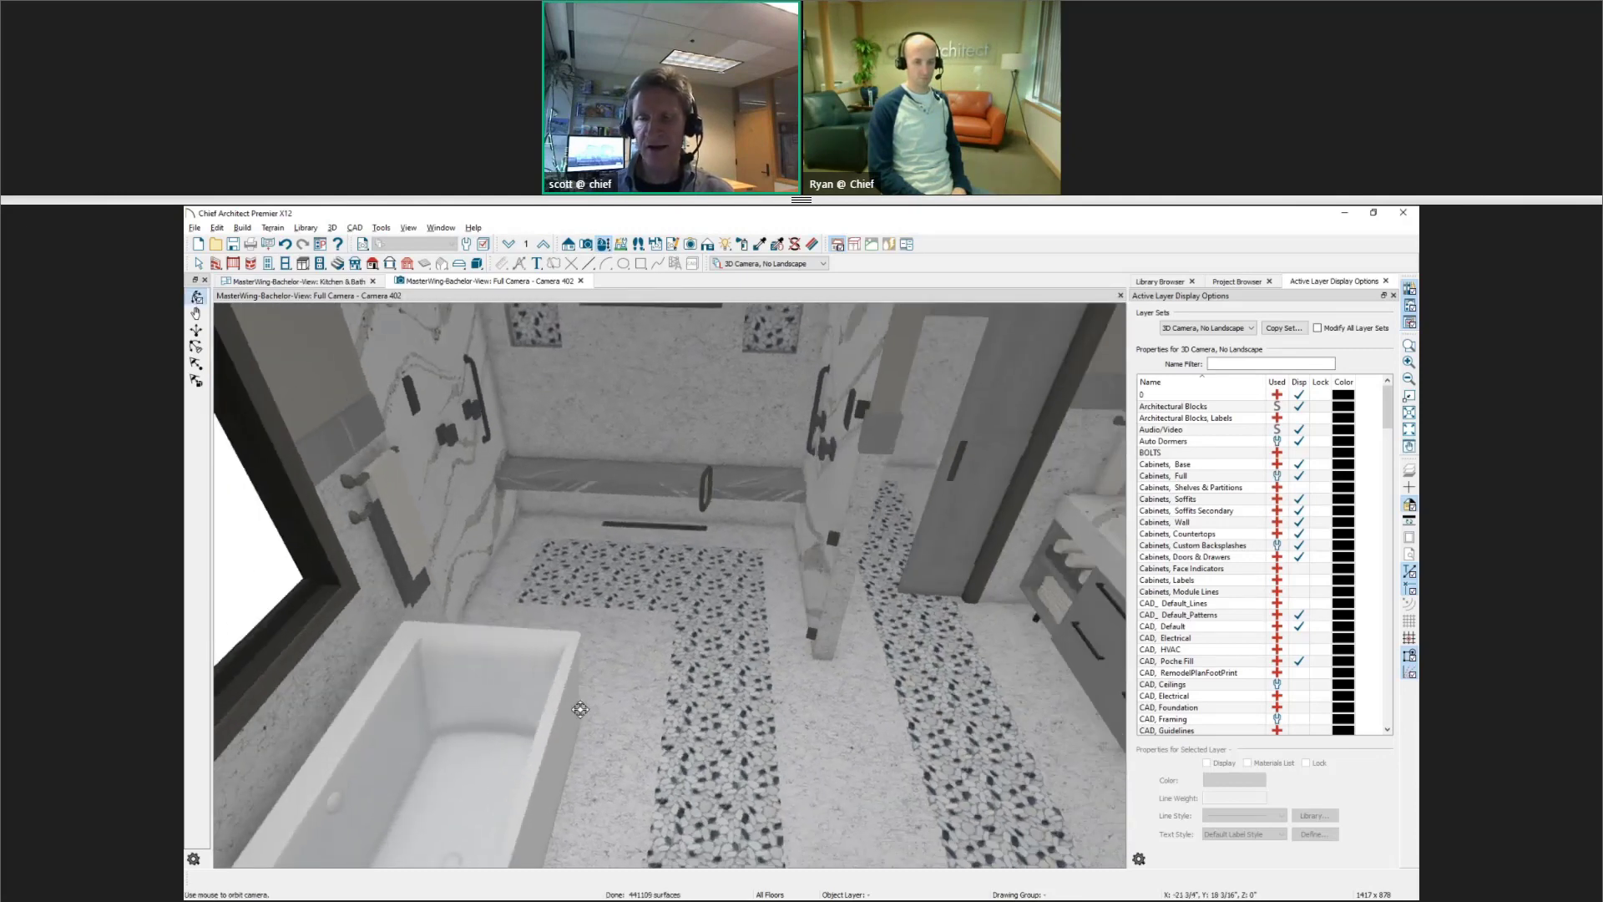
pyautogui.click(811, 244)
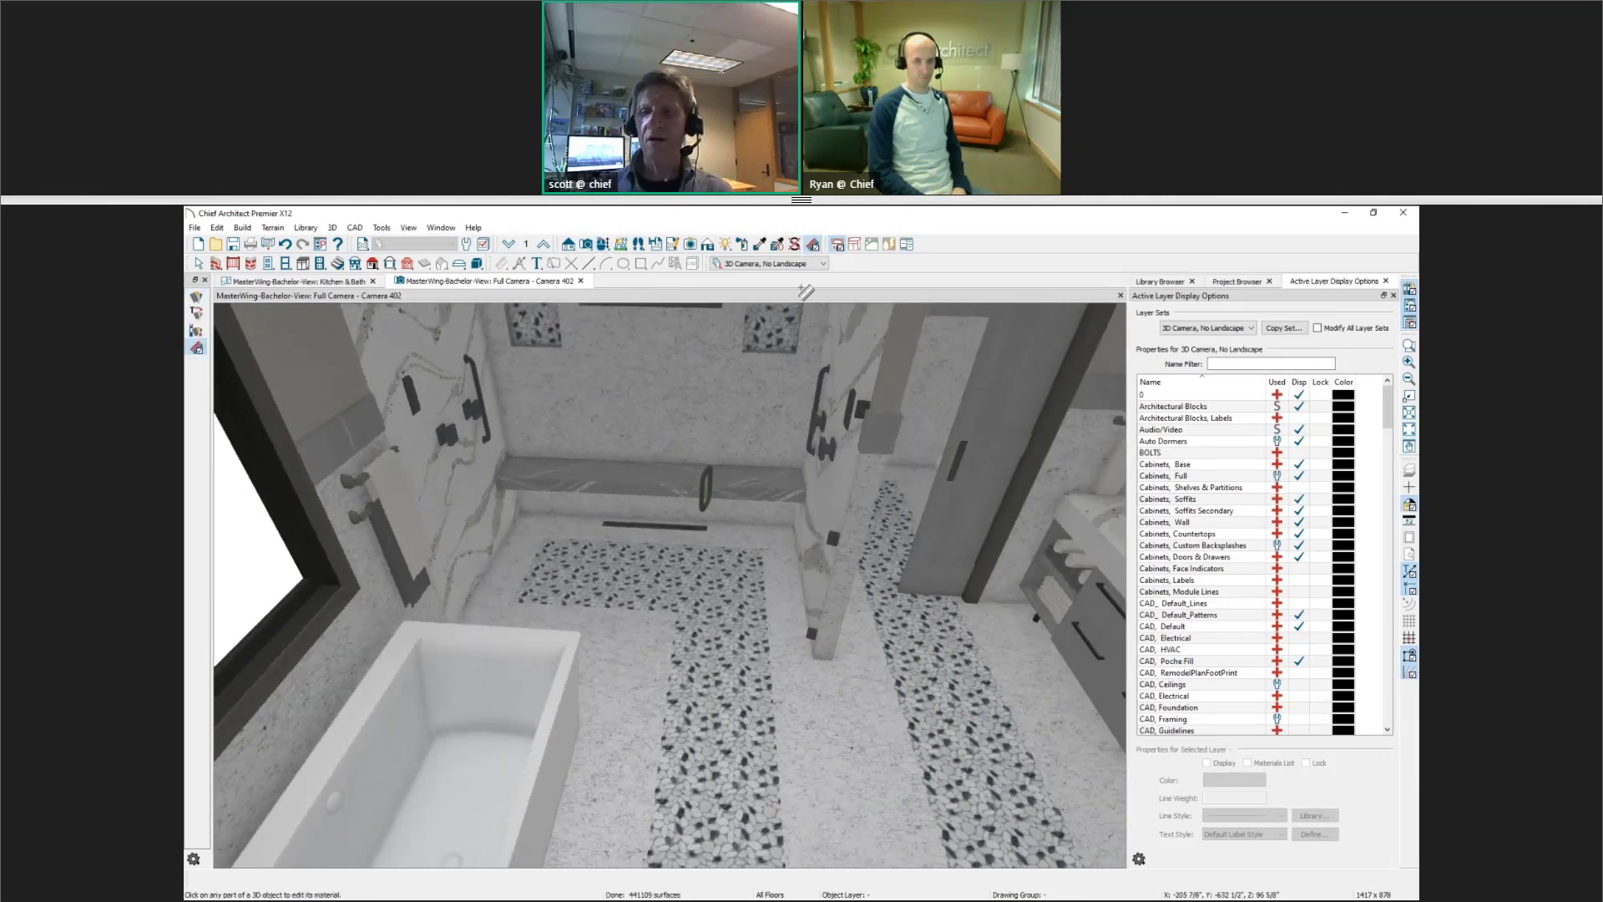
pyautogui.click(749, 674)
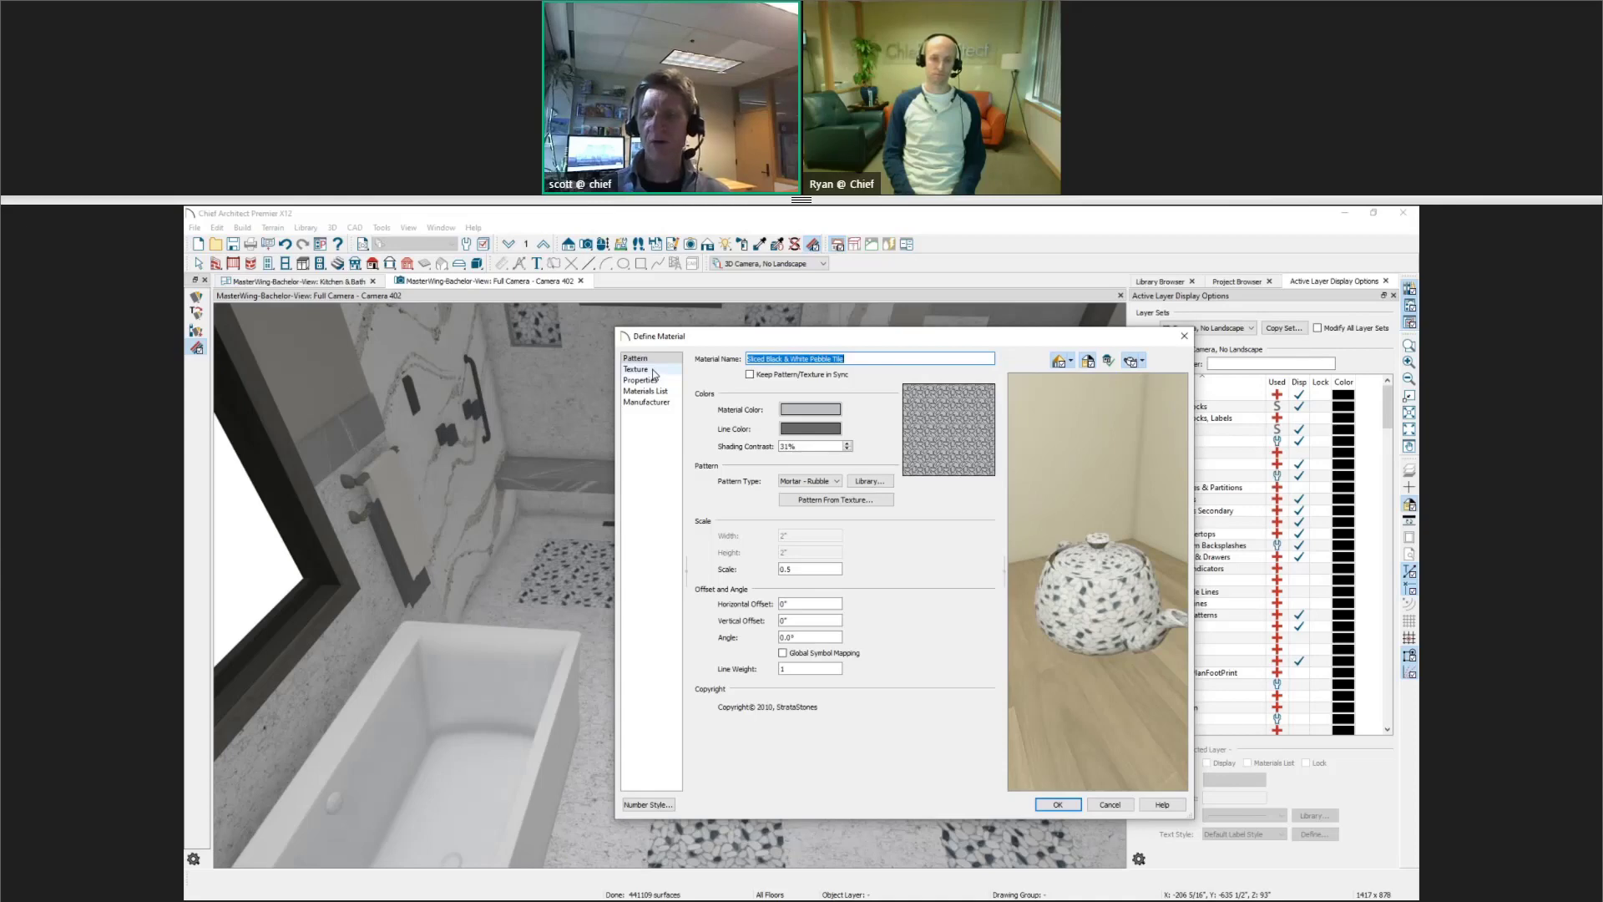
pyautogui.click(656, 377)
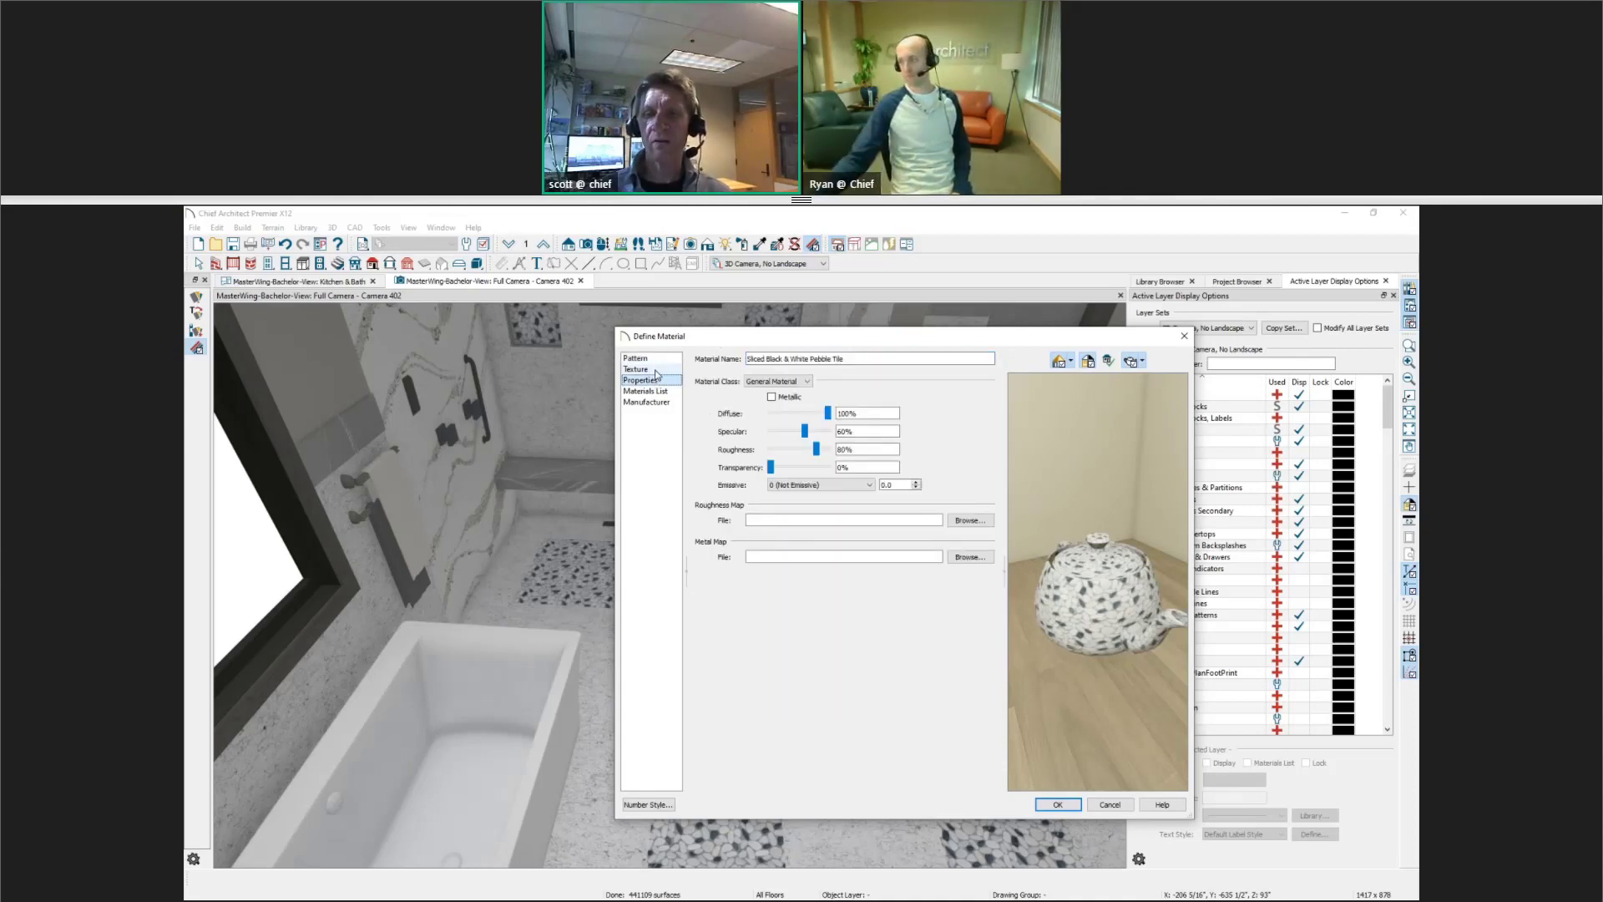
pyautogui.click(655, 370)
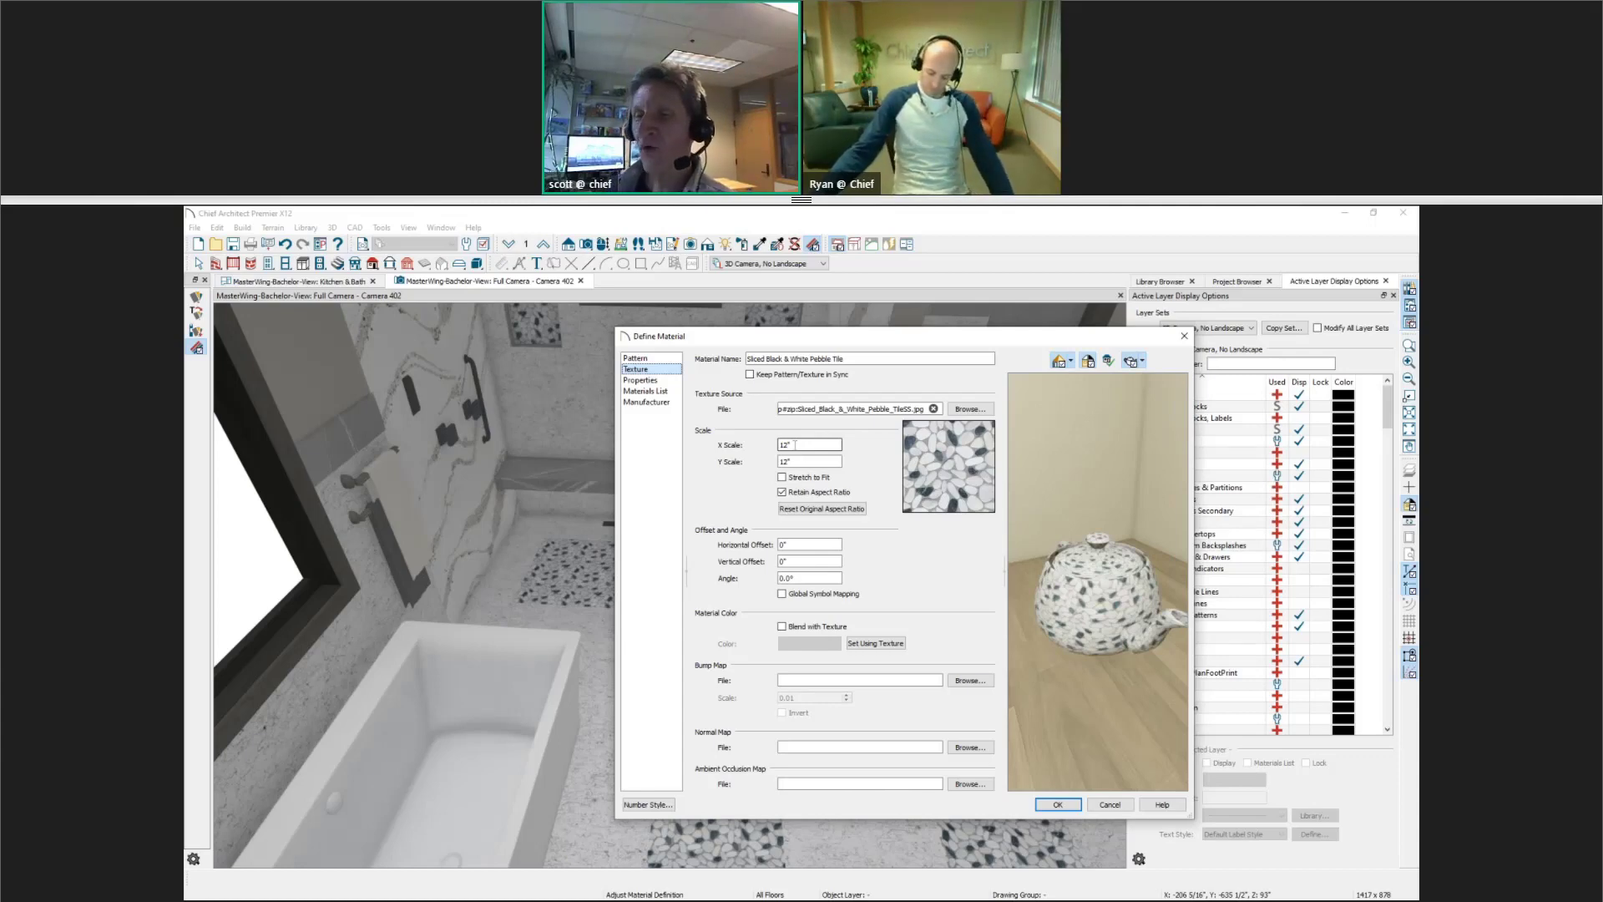
pyautogui.click(1184, 338)
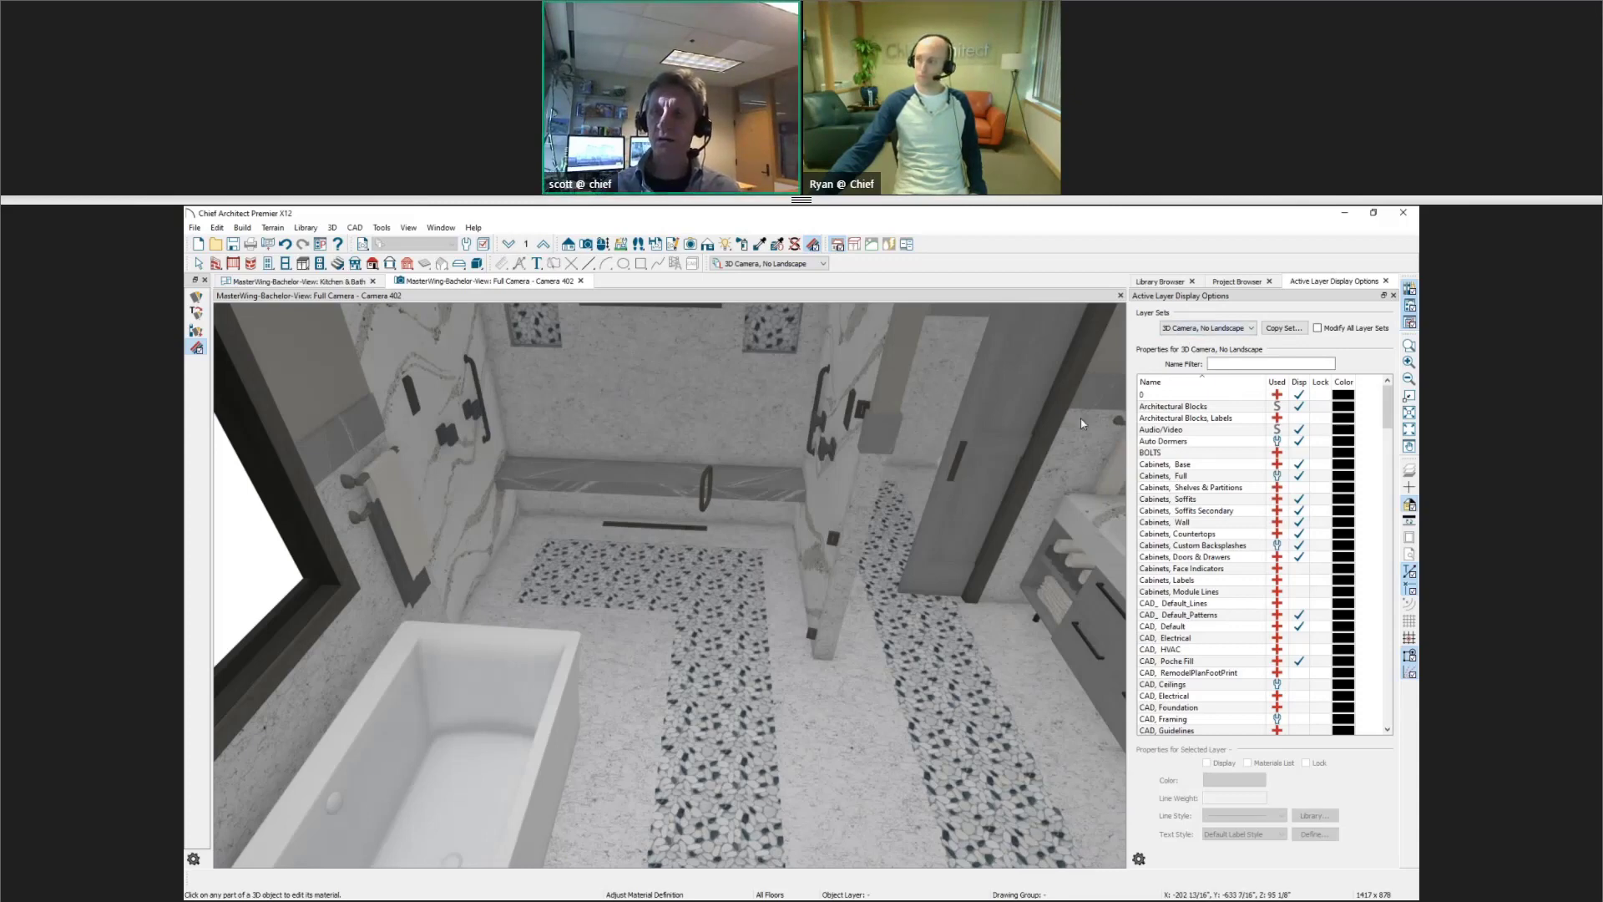
# Examine the bathtub and shower from several angles and distances, and switch to the 3D Rendering - Questions slide in Photos
pyautogui.press('space')
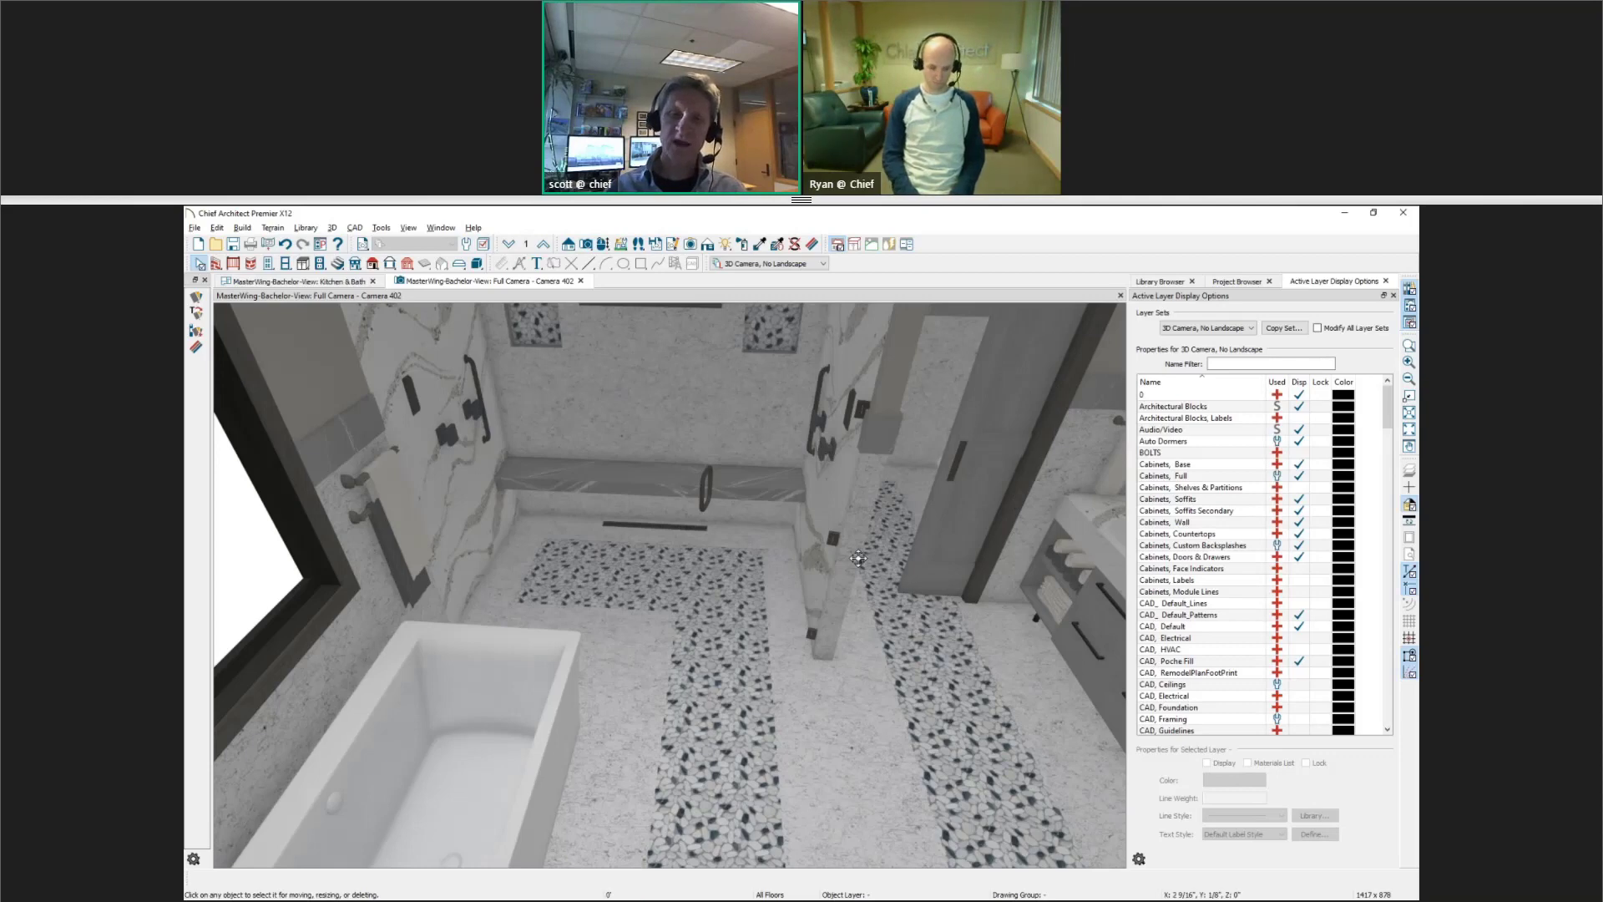
pyautogui.moveTo(859, 559); pyautogui.dragTo(820, 532, button='middle')
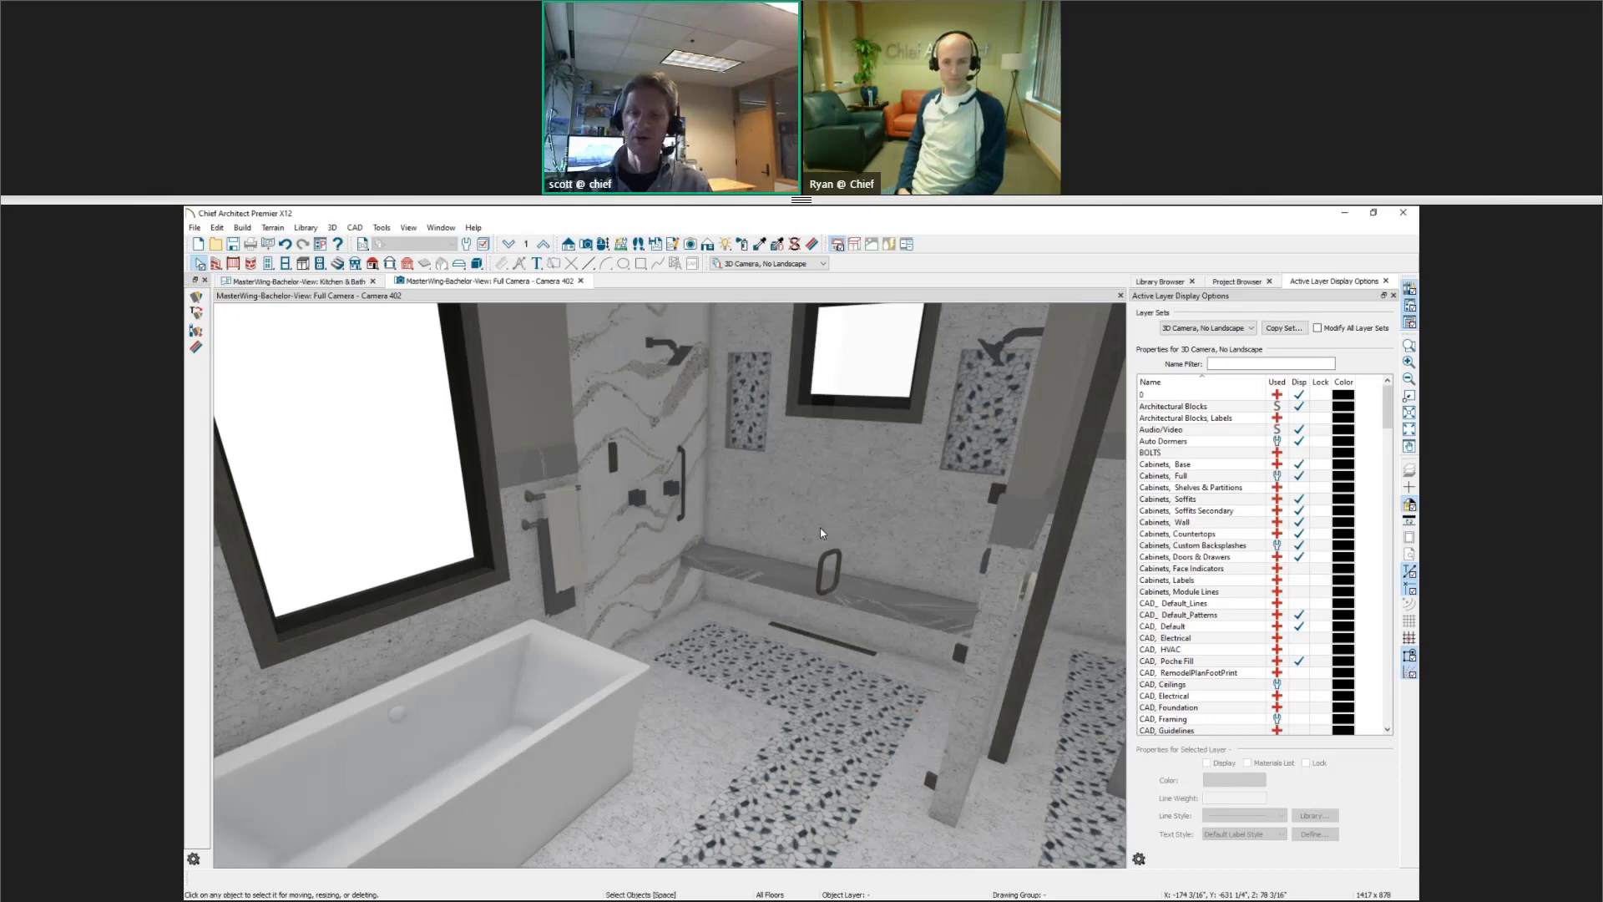
pyautogui.moveTo(687, 579); pyautogui.dragTo(734, 494, button='middle')
pyautogui.moveTo(735, 494); pyautogui.dragTo(680, 503)
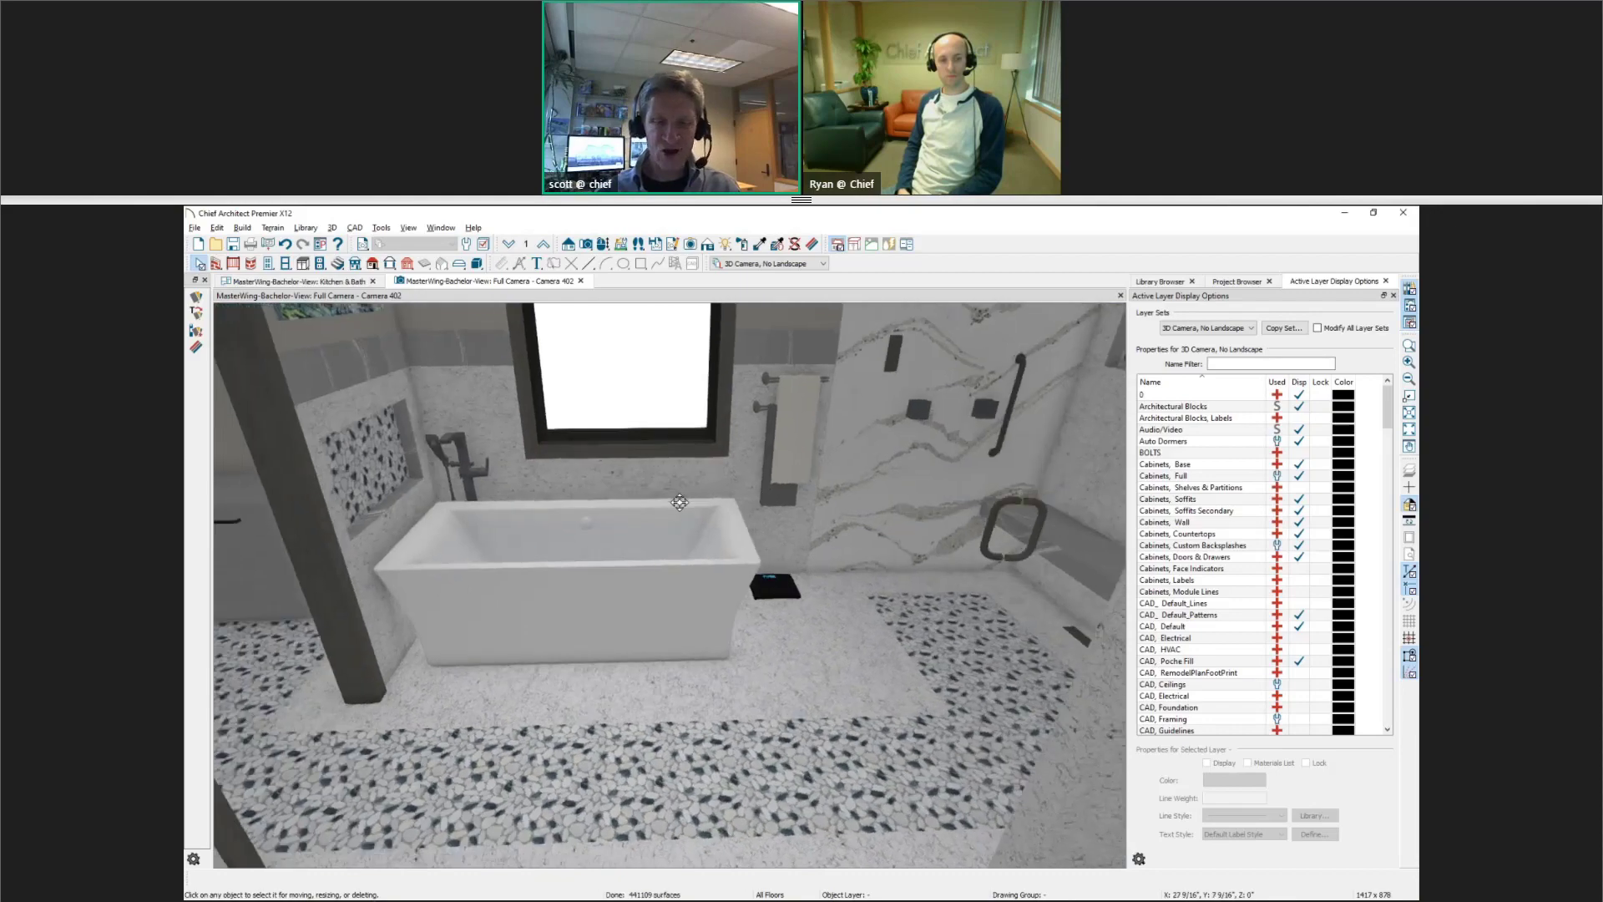
pyautogui.scroll(3, 673, 486)
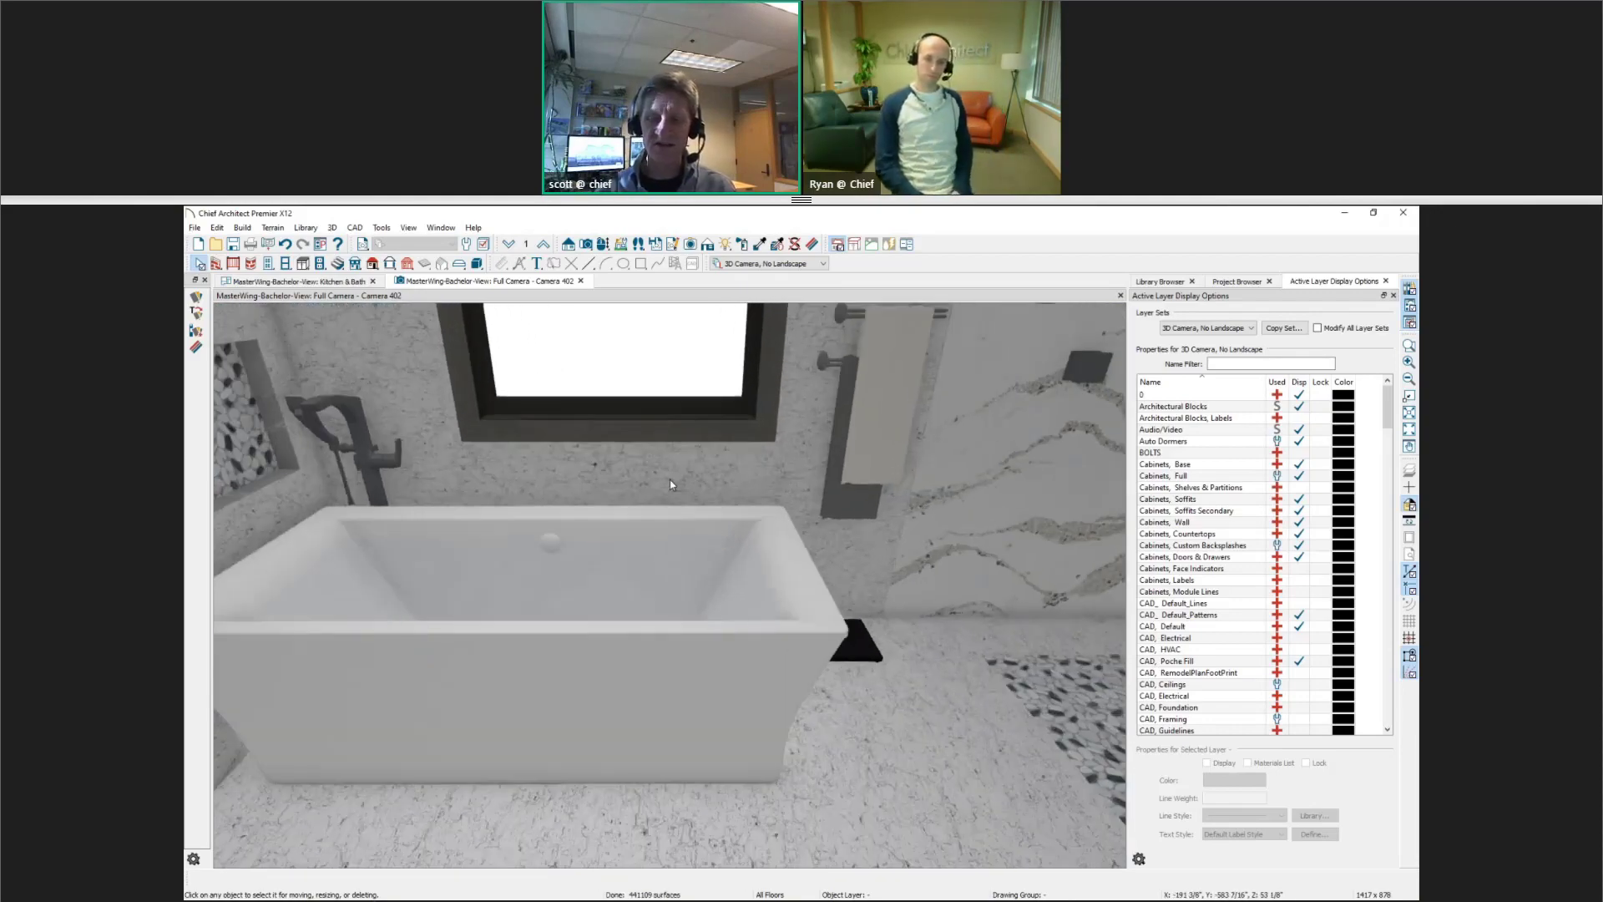
pyautogui.scroll(1, 670, 479)
pyautogui.scroll(-1, 656, 468)
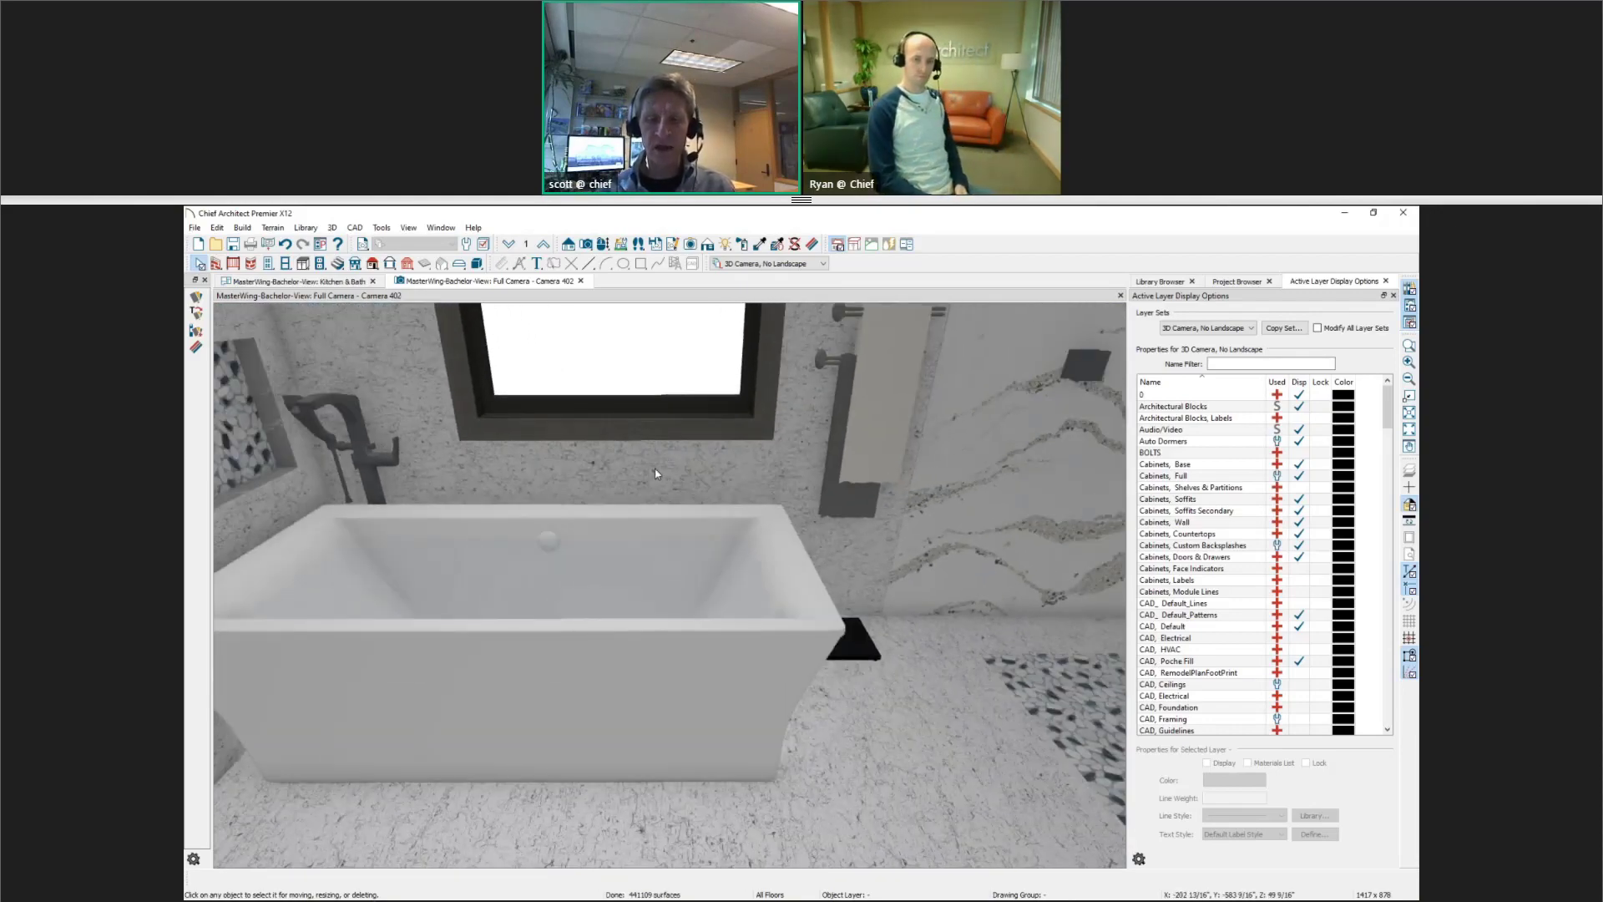
pyautogui.scroll(-3, 655, 473)
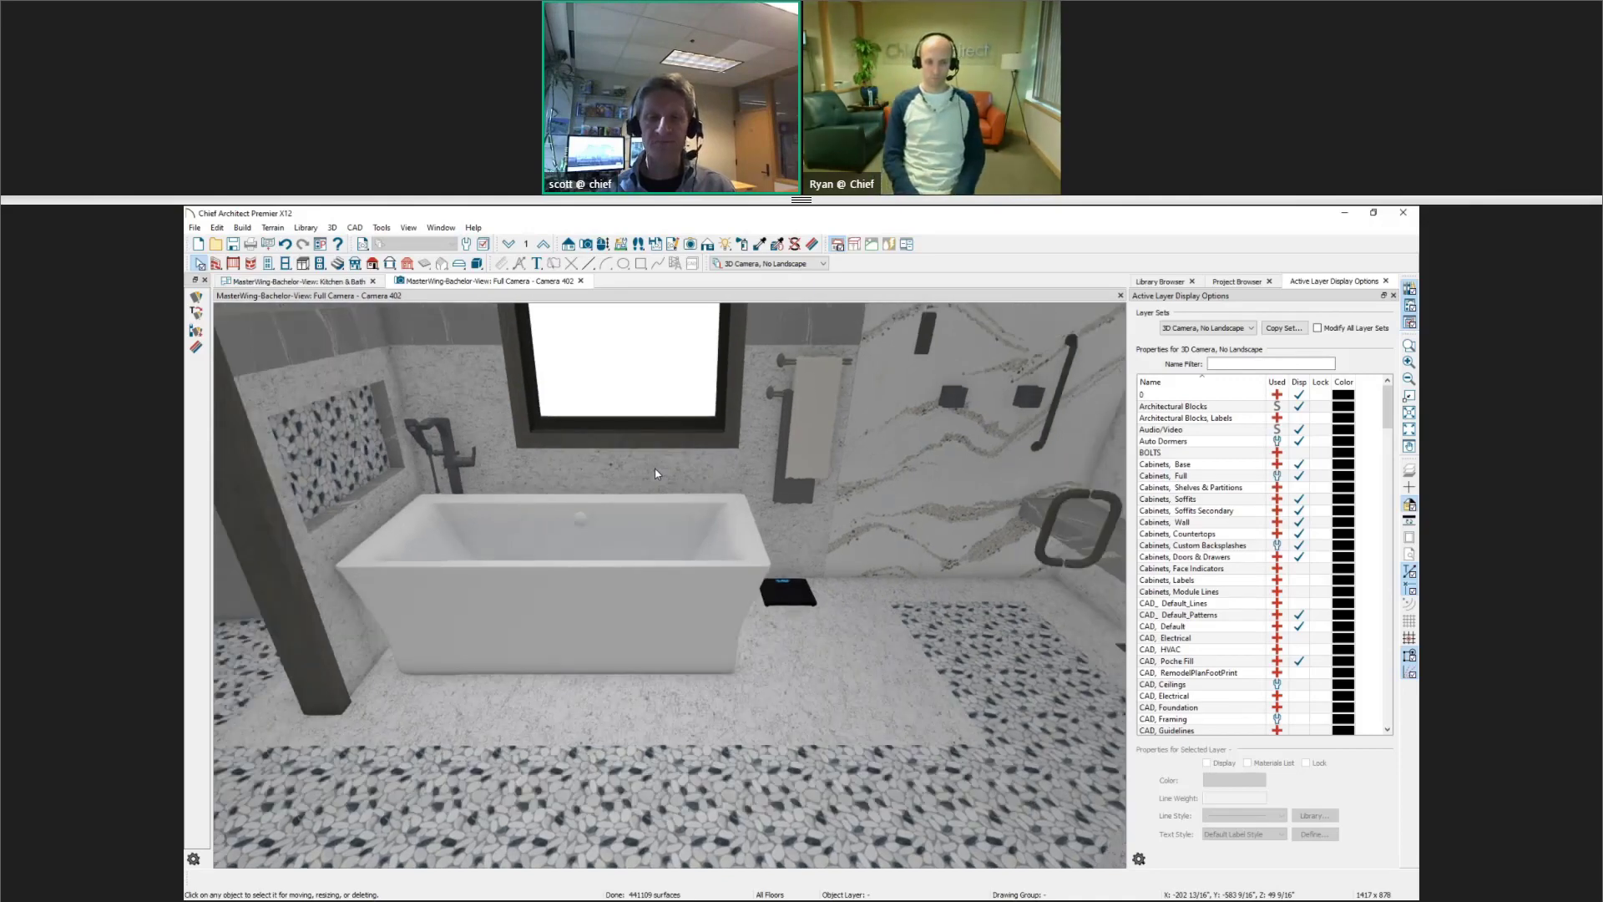
pyautogui.scroll(1, 655, 474)
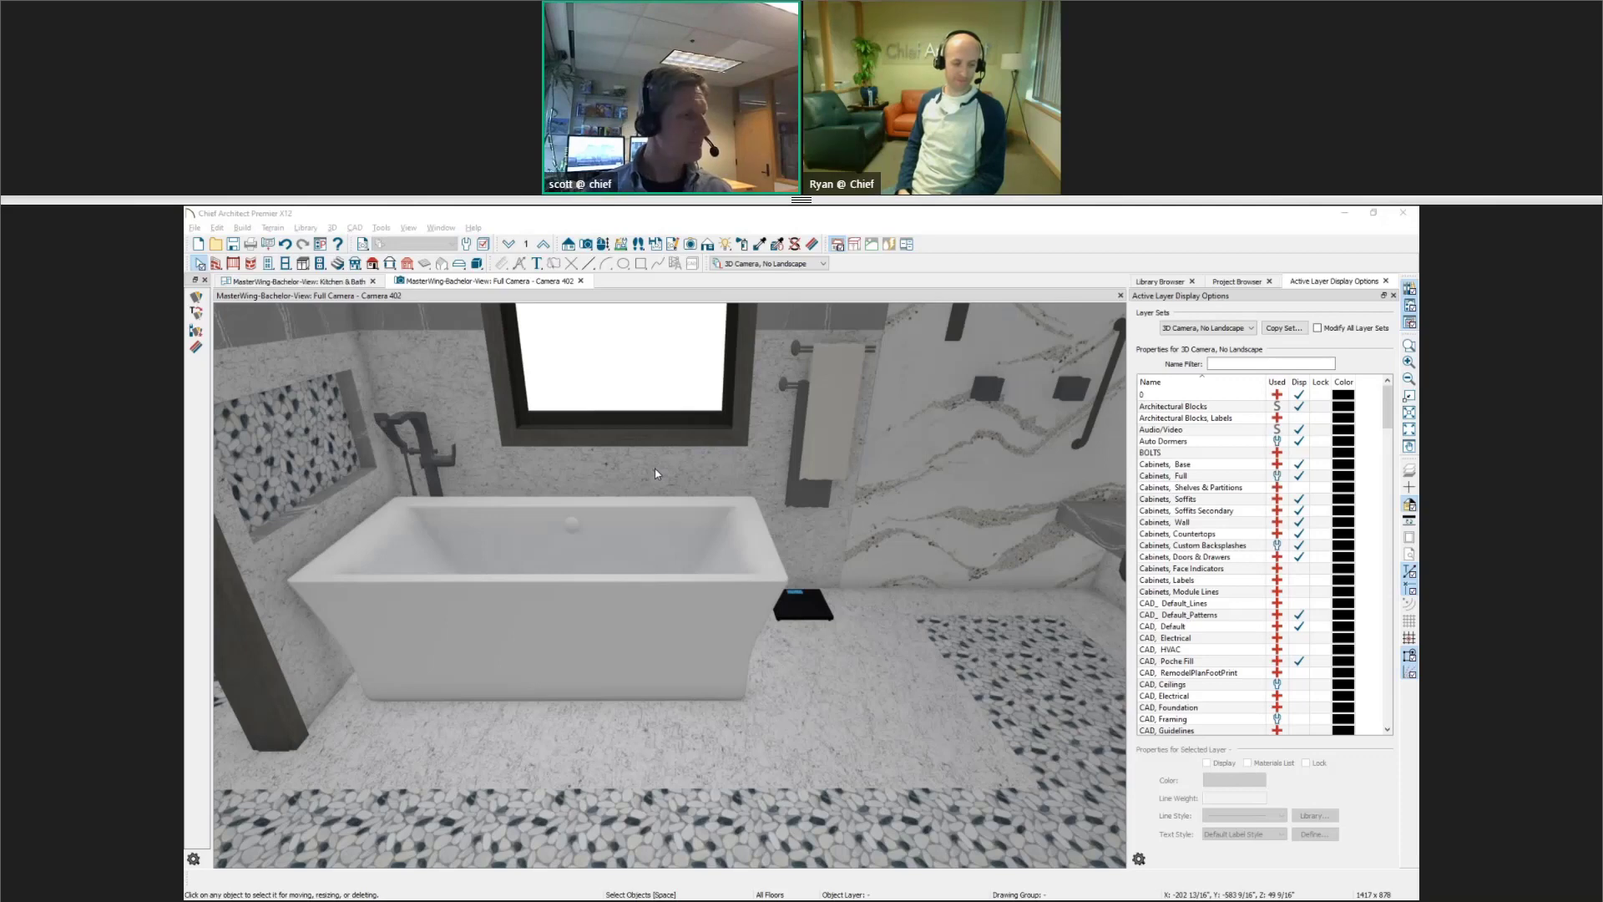
pyautogui.hotkey('alt', 'Tab')
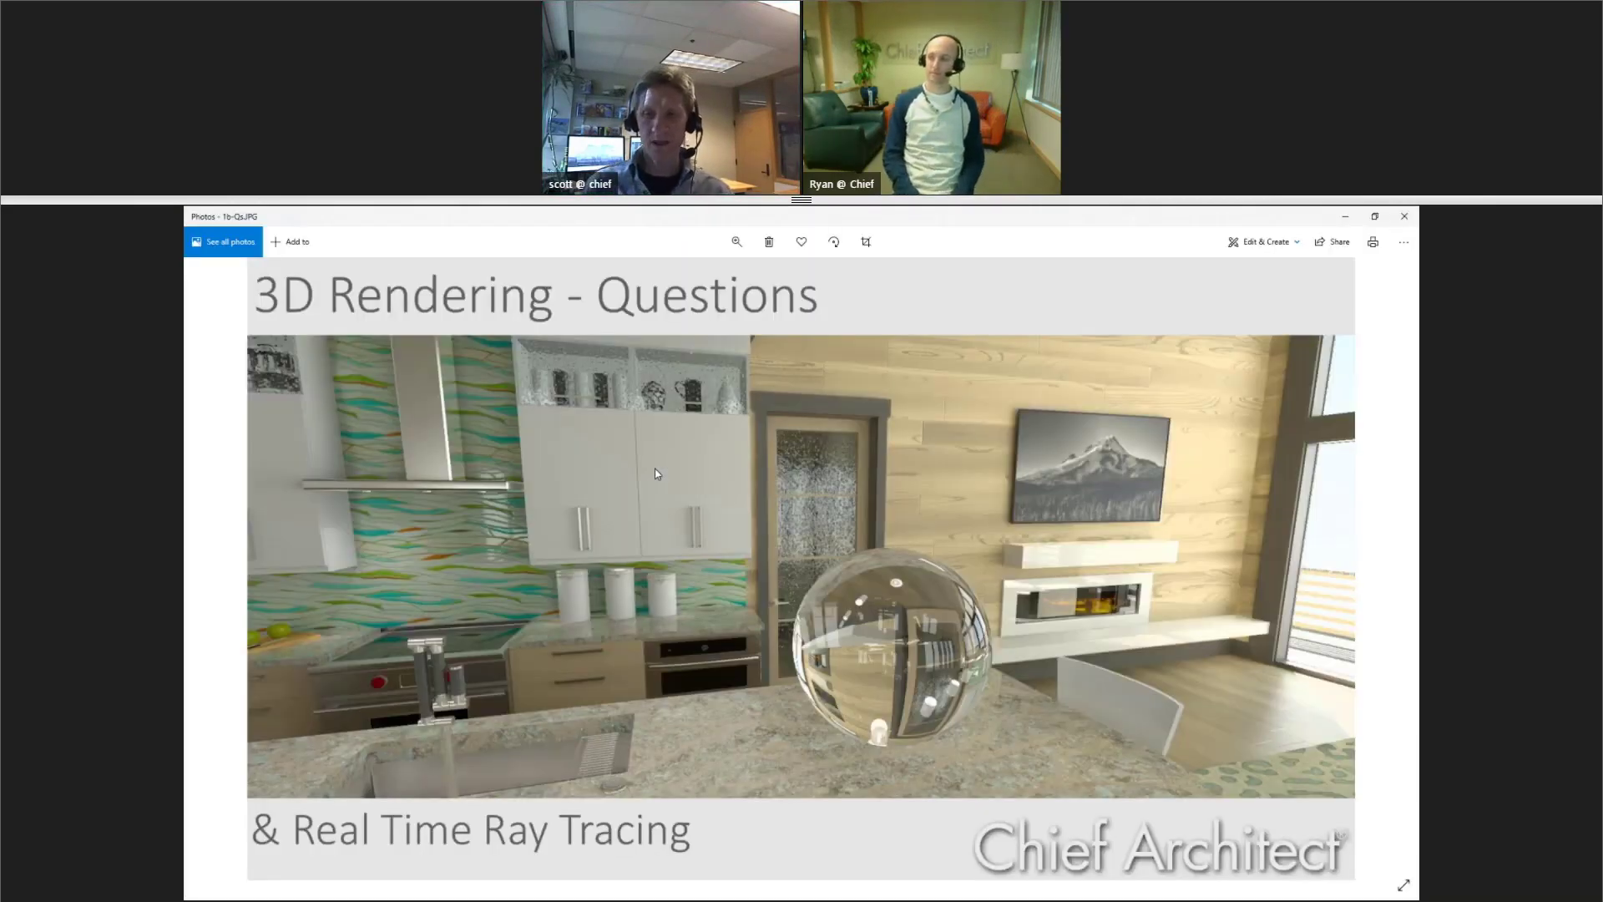
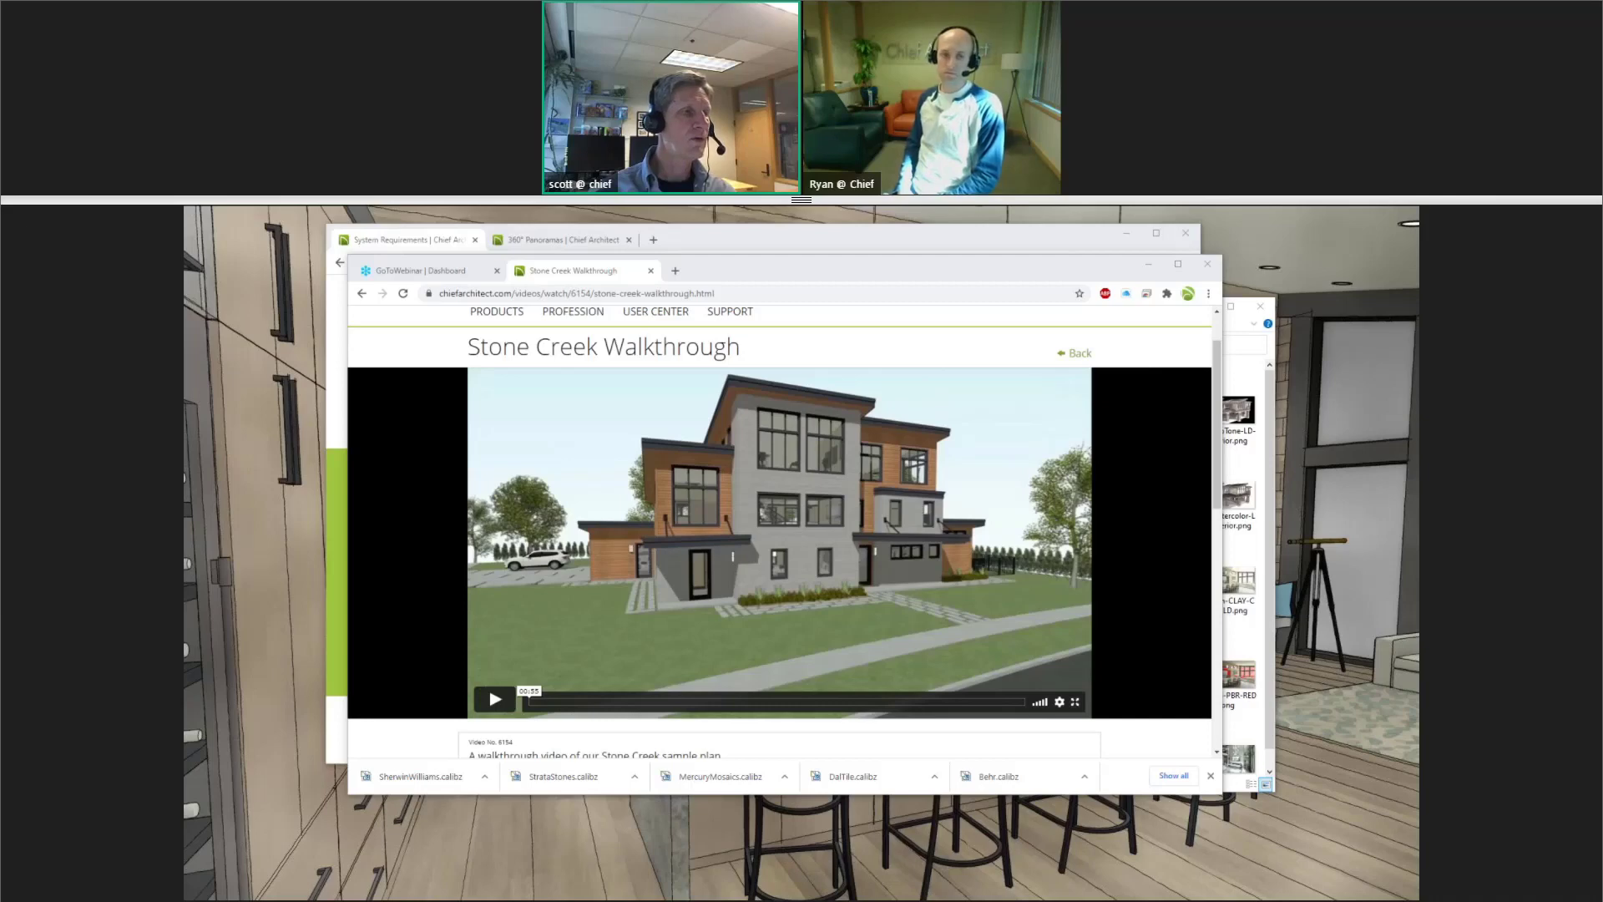
# Clear the browser windows off the desktop and dismiss the welcome window in Chief Architect
pyautogui.press('super+d')
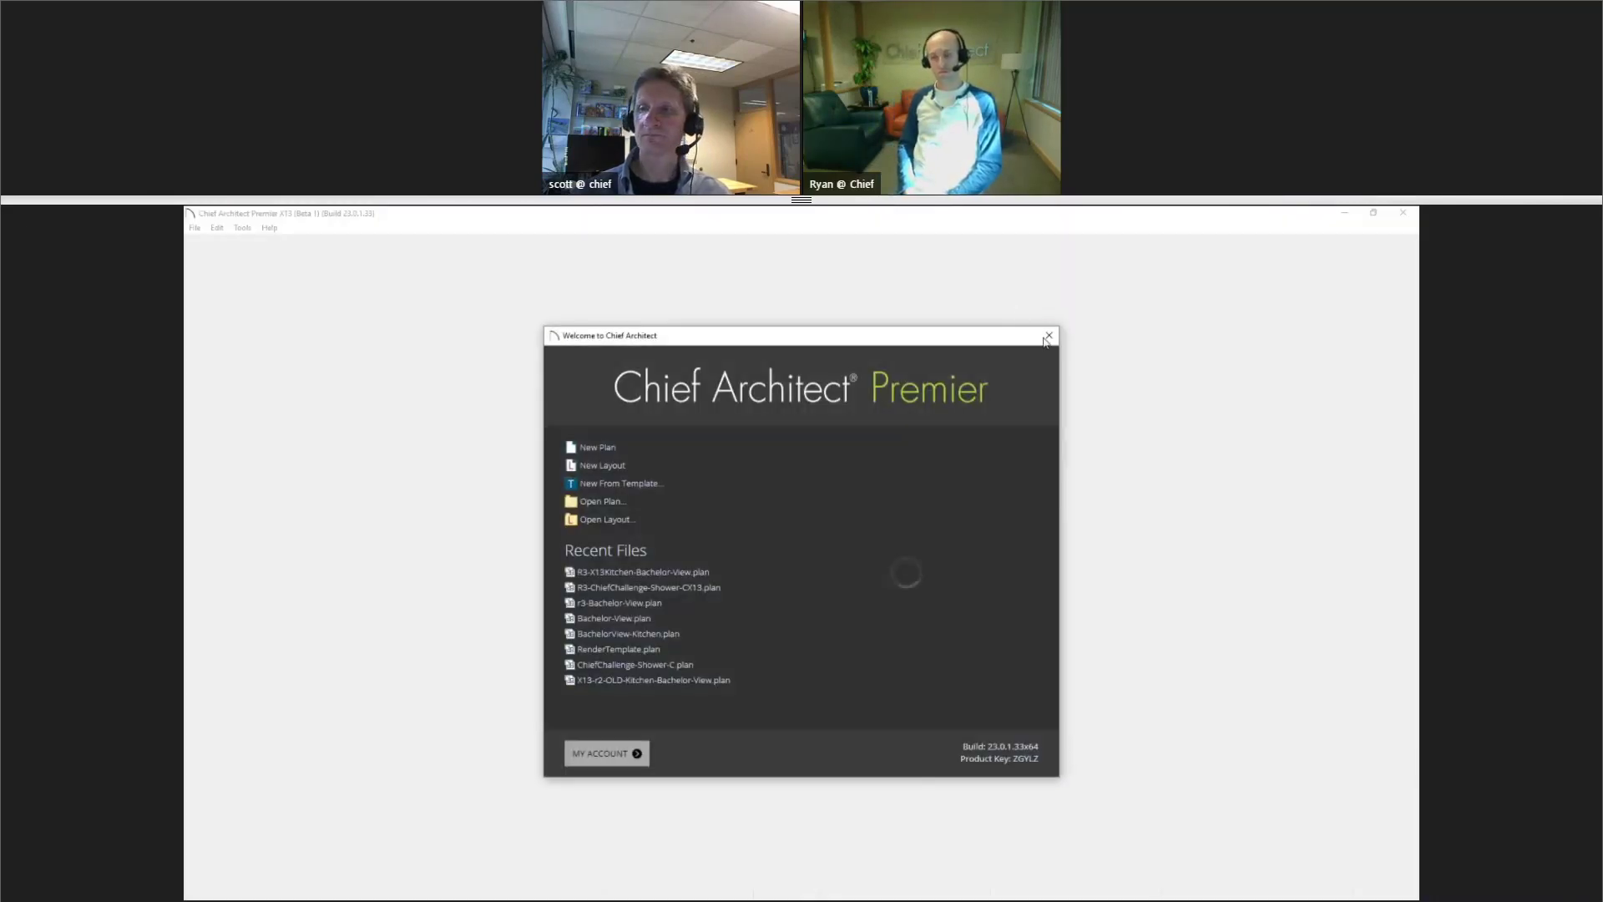
pyautogui.click(1049, 338)
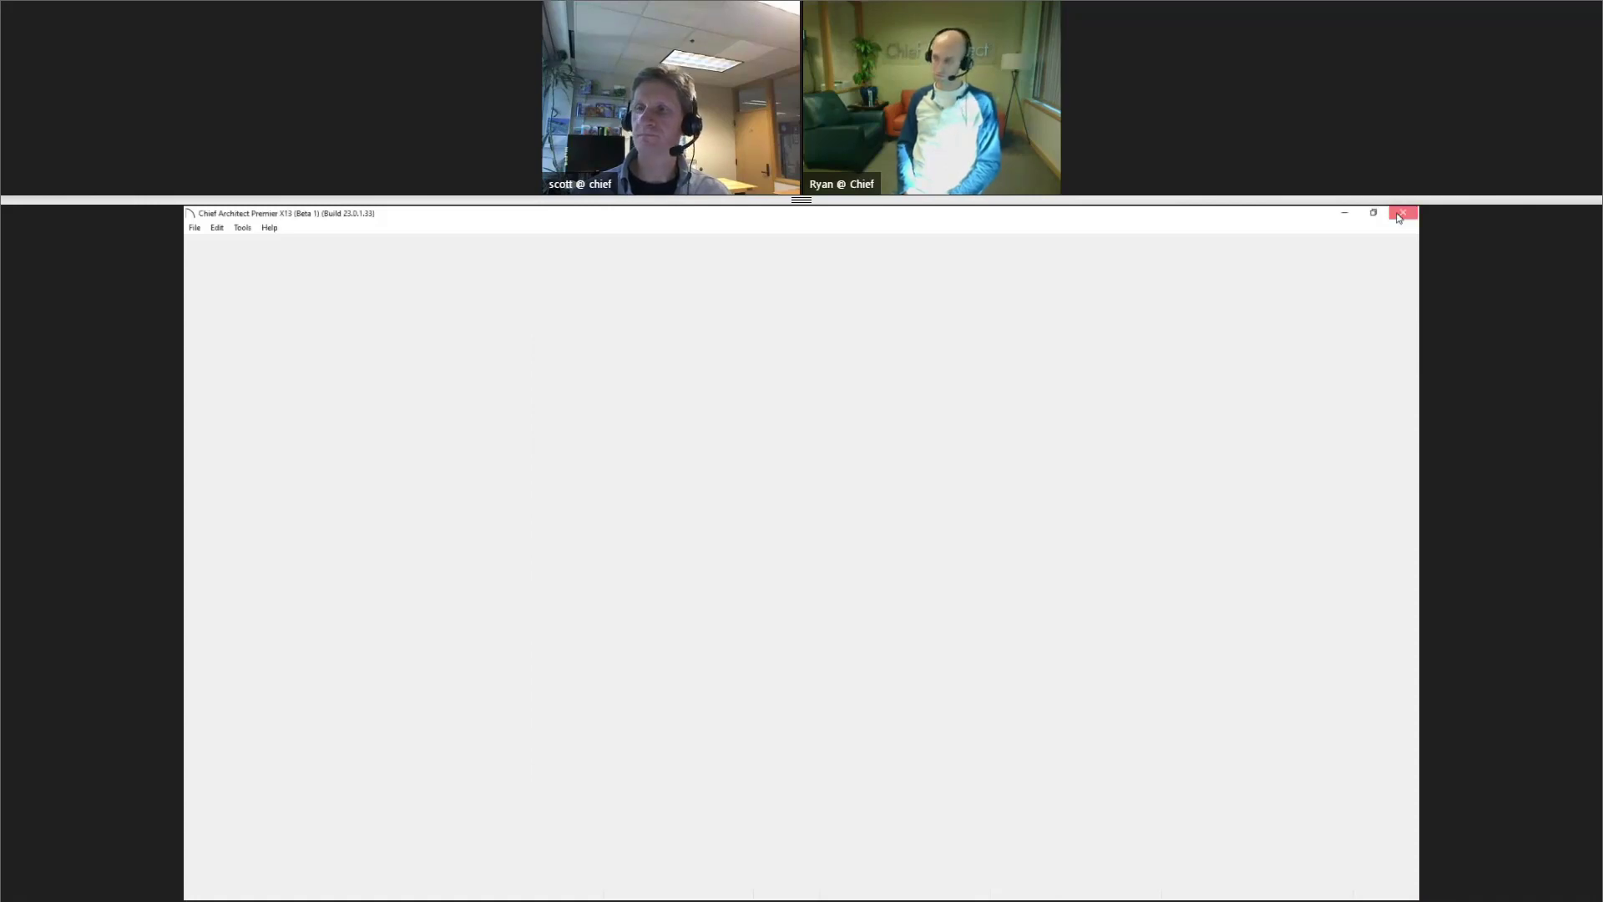
# Close the empty Chief Architect window and advance the kitchen rendering slideshow to the next image
pyautogui.click(1400, 214)
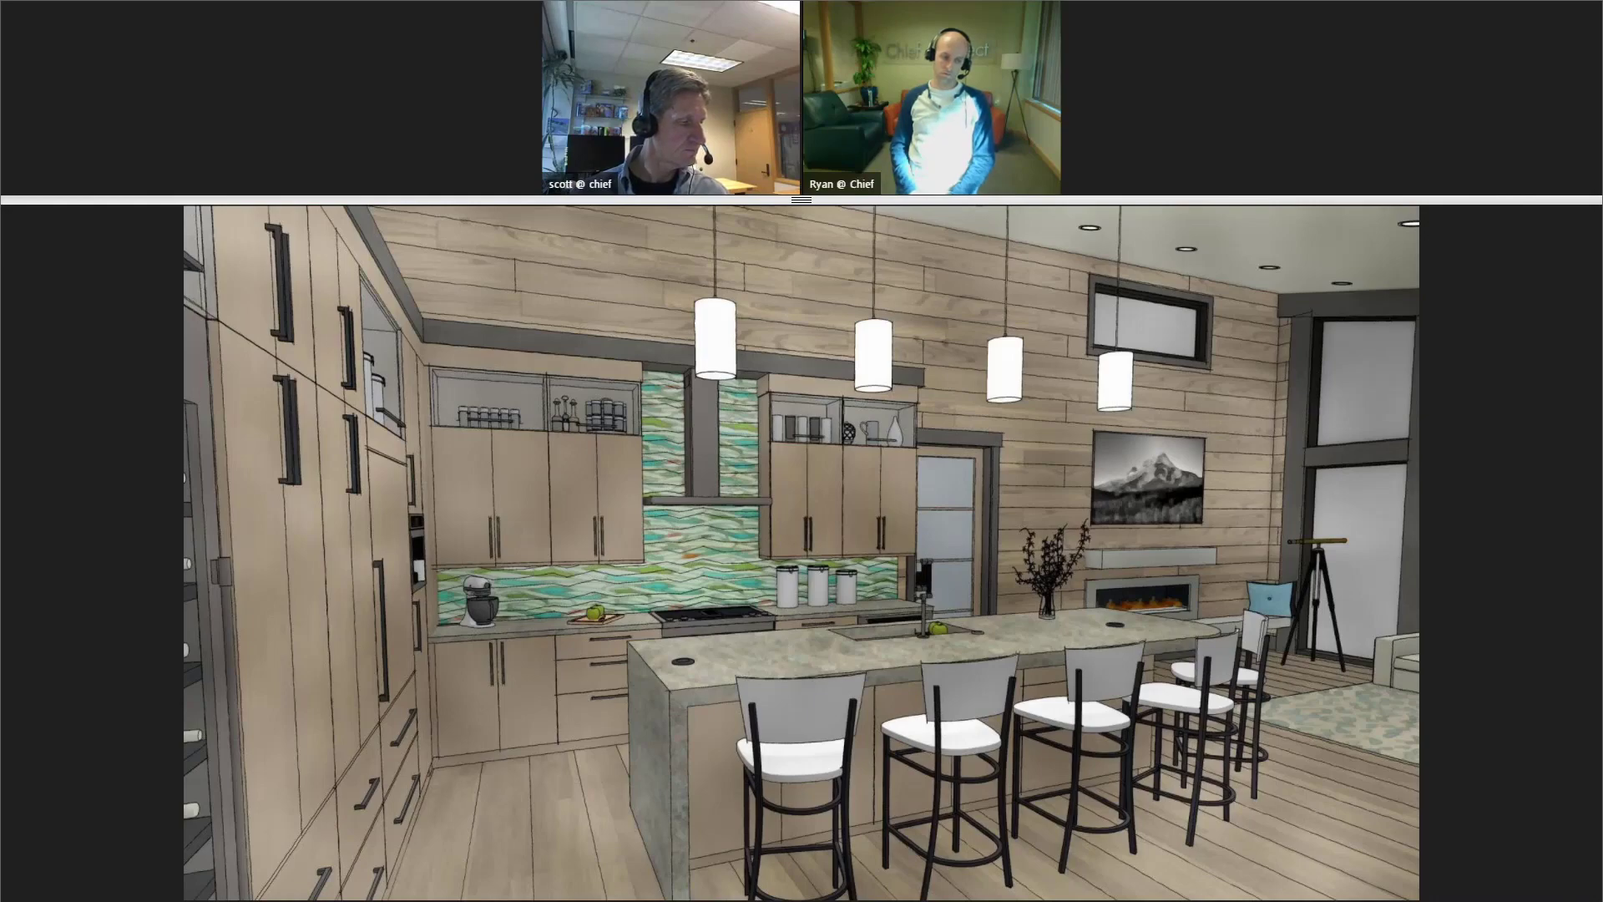
pyautogui.press('Right')
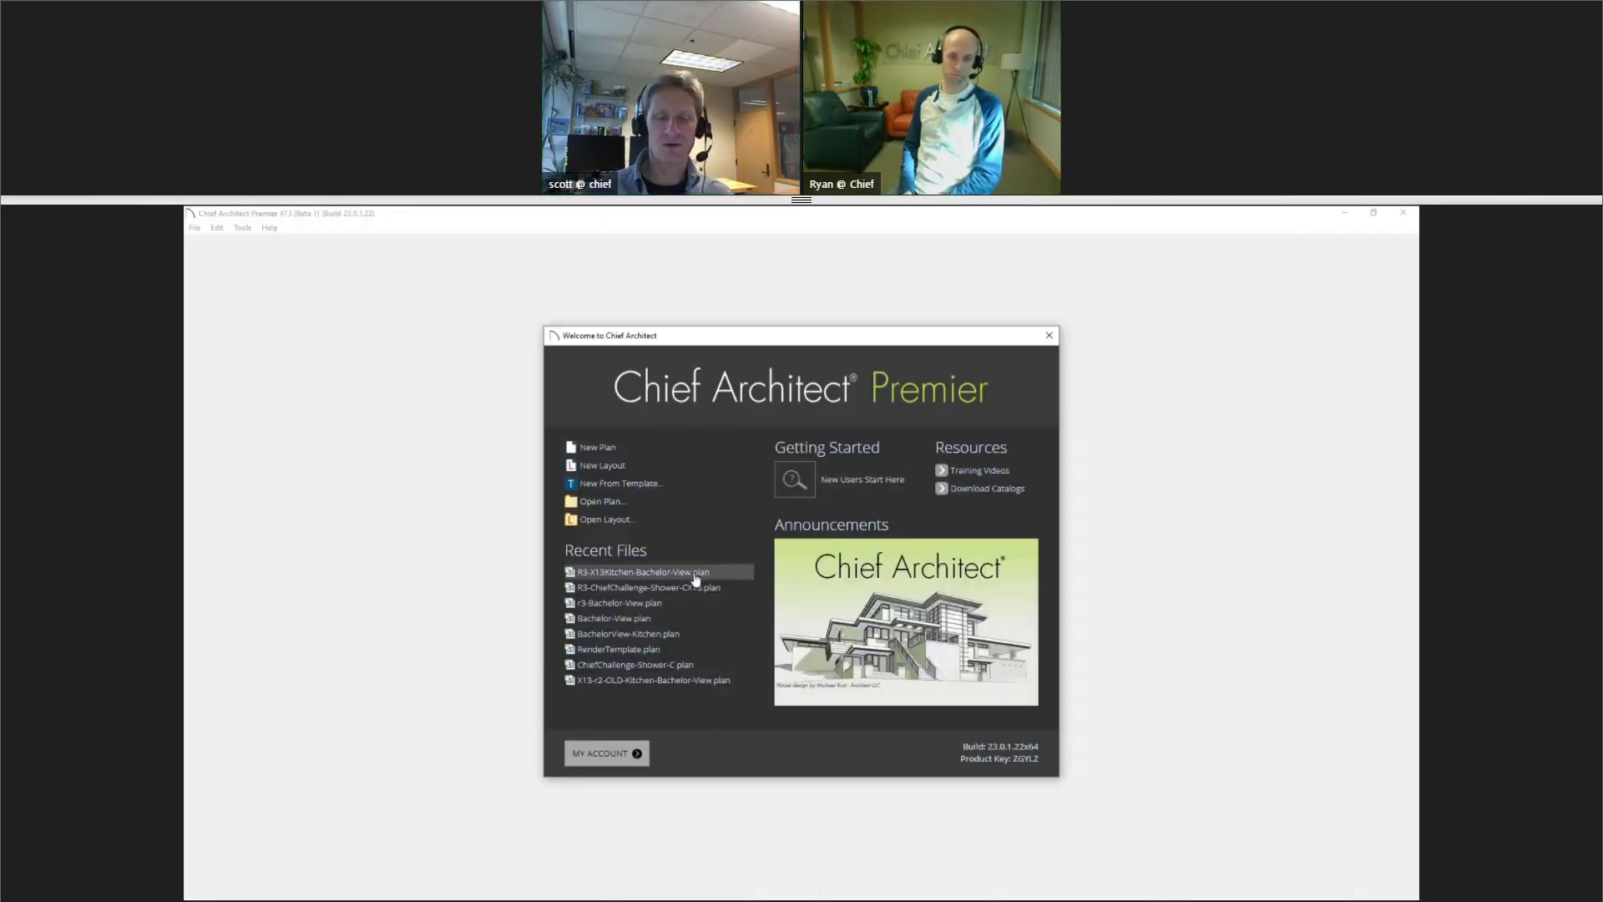
# Open the recent plan R3-X13Kitchen-Bachelor-View and orbit its Kitchen 2 camera to face the kitchen island and fireplace wall
pyautogui.click(670, 574)
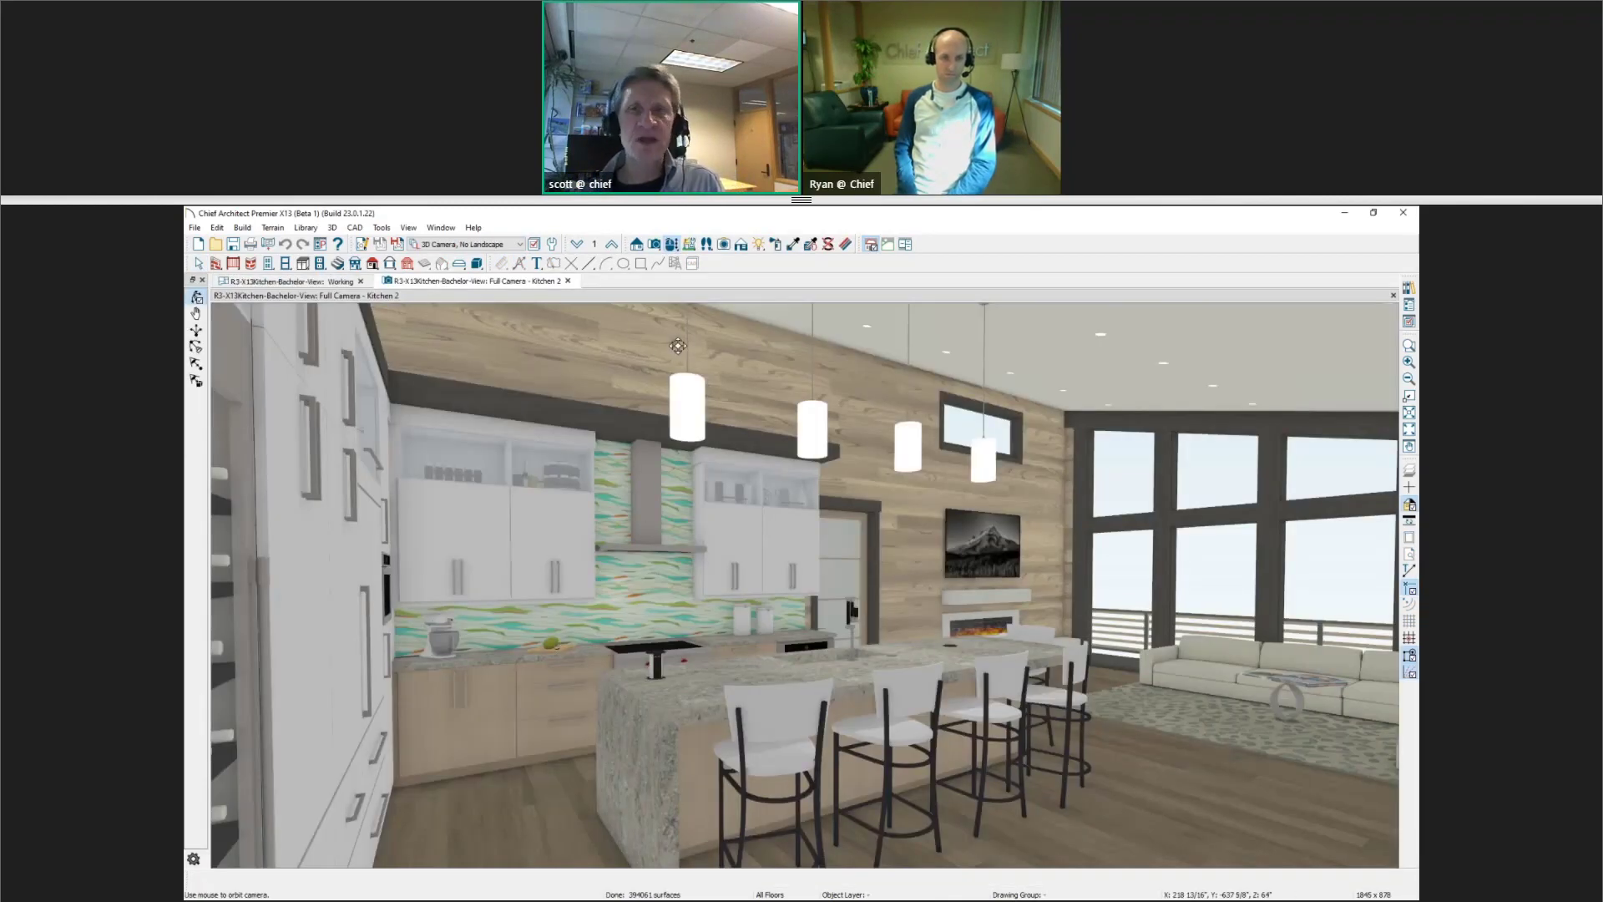
pyautogui.moveTo(960, 561); pyautogui.dragTo(804, 555, button='middle')
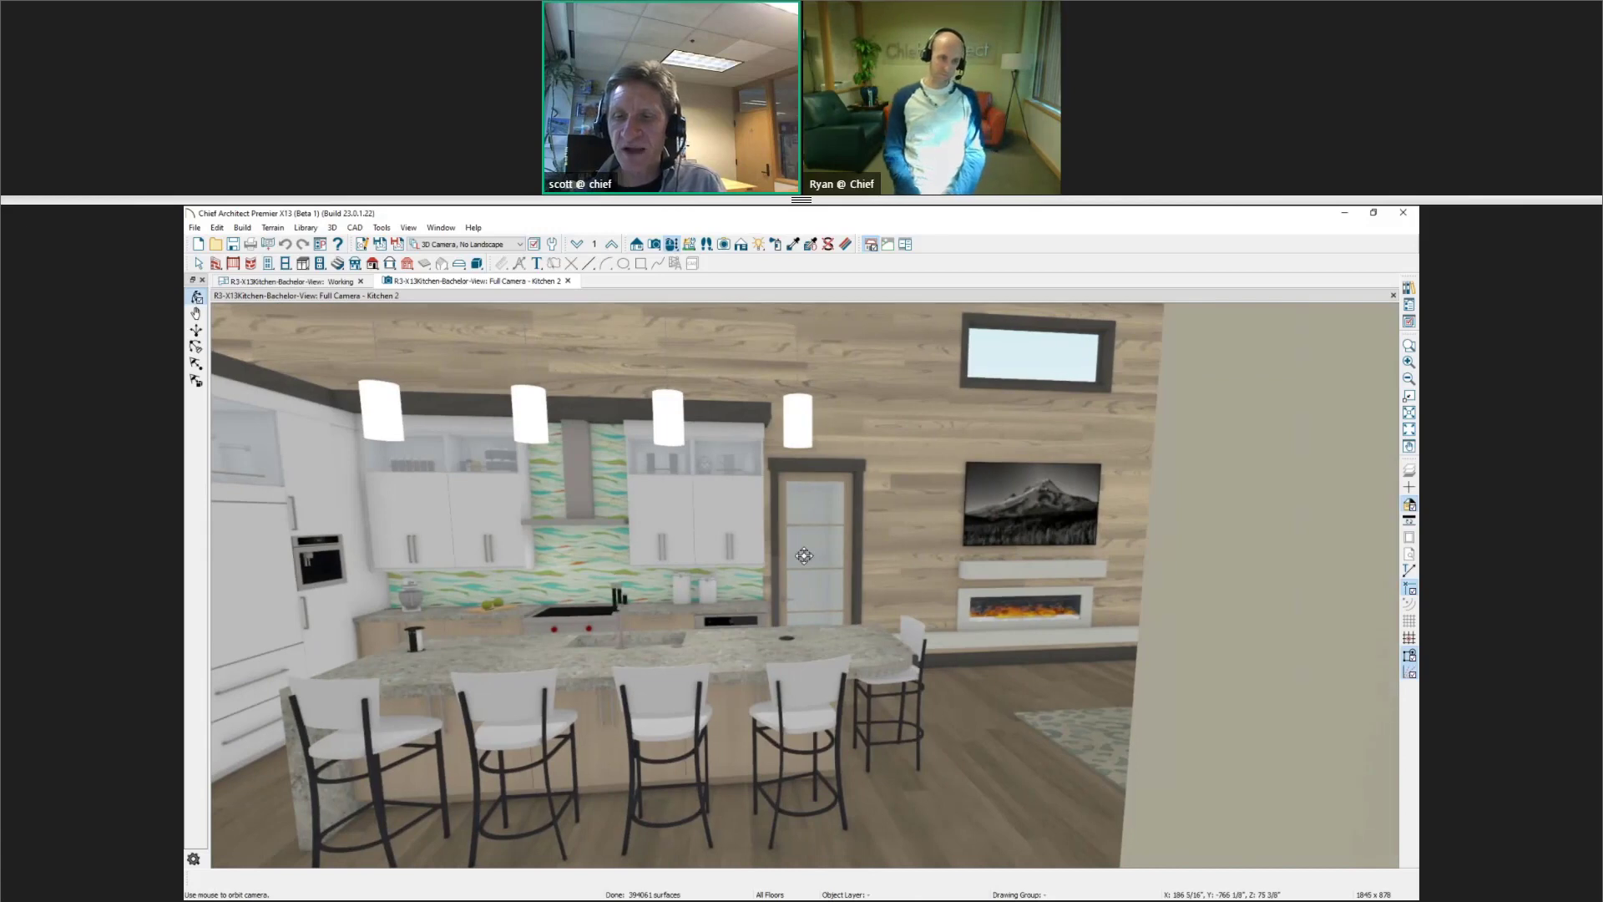
pyautogui.scroll(3, 804, 555)
pyautogui.moveTo(902, 590); pyautogui.dragTo(634, 612, button='middle')
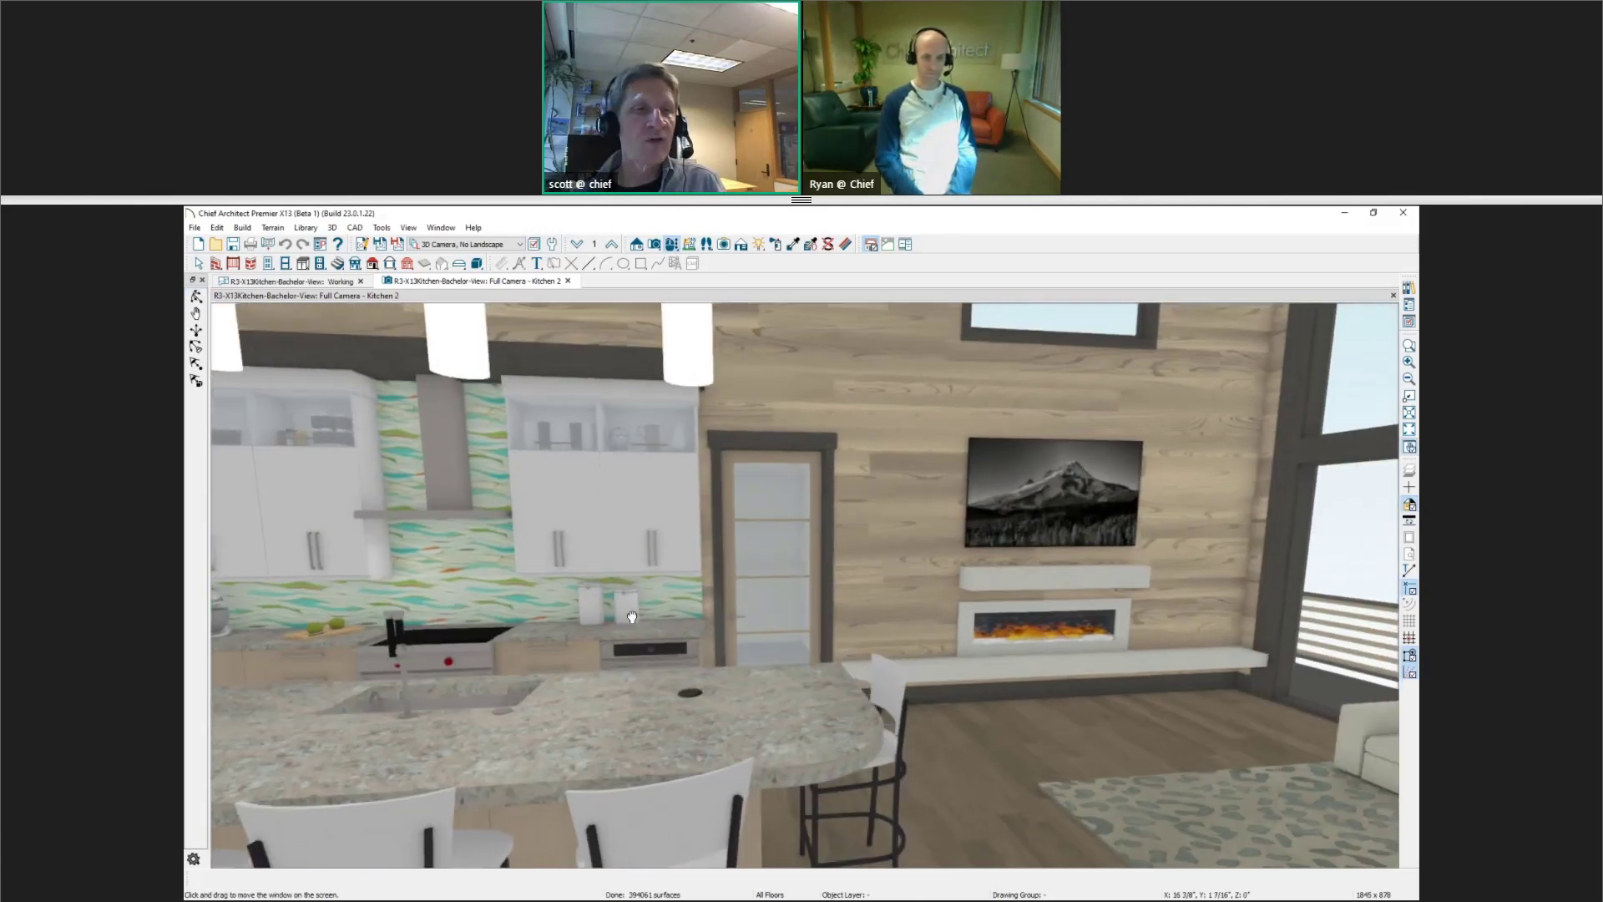
# Turn on Line Drawing on Top for the Standard rendering technique, with Squiggle Amplitude and Squiggle Frequency both set to 25
pyautogui.click(741, 244)
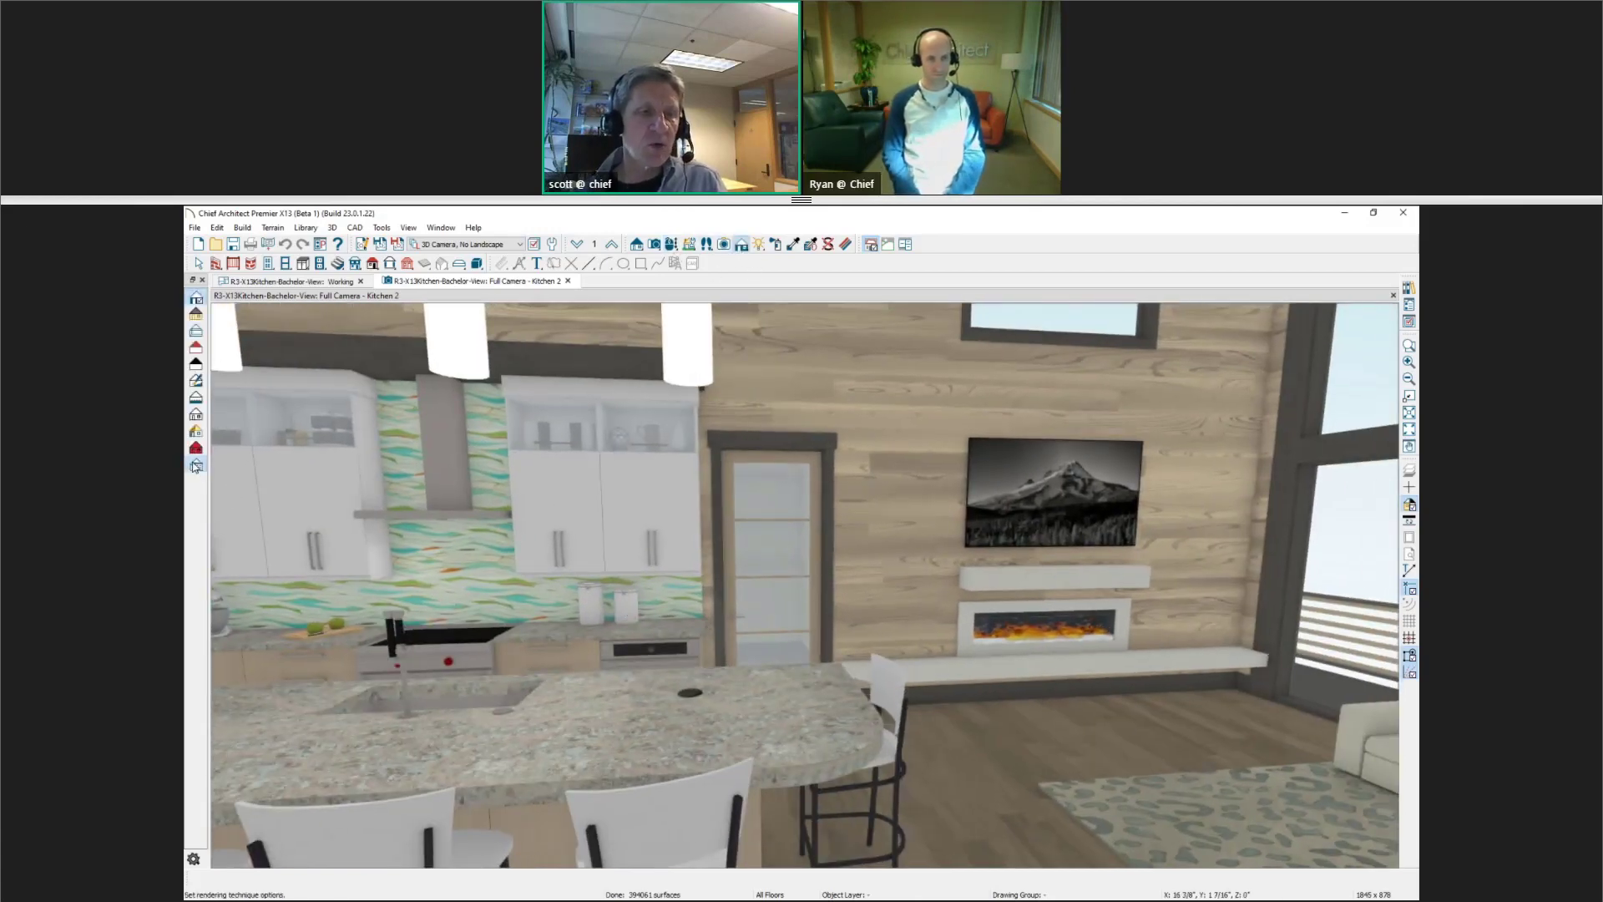
pyautogui.click(196, 466)
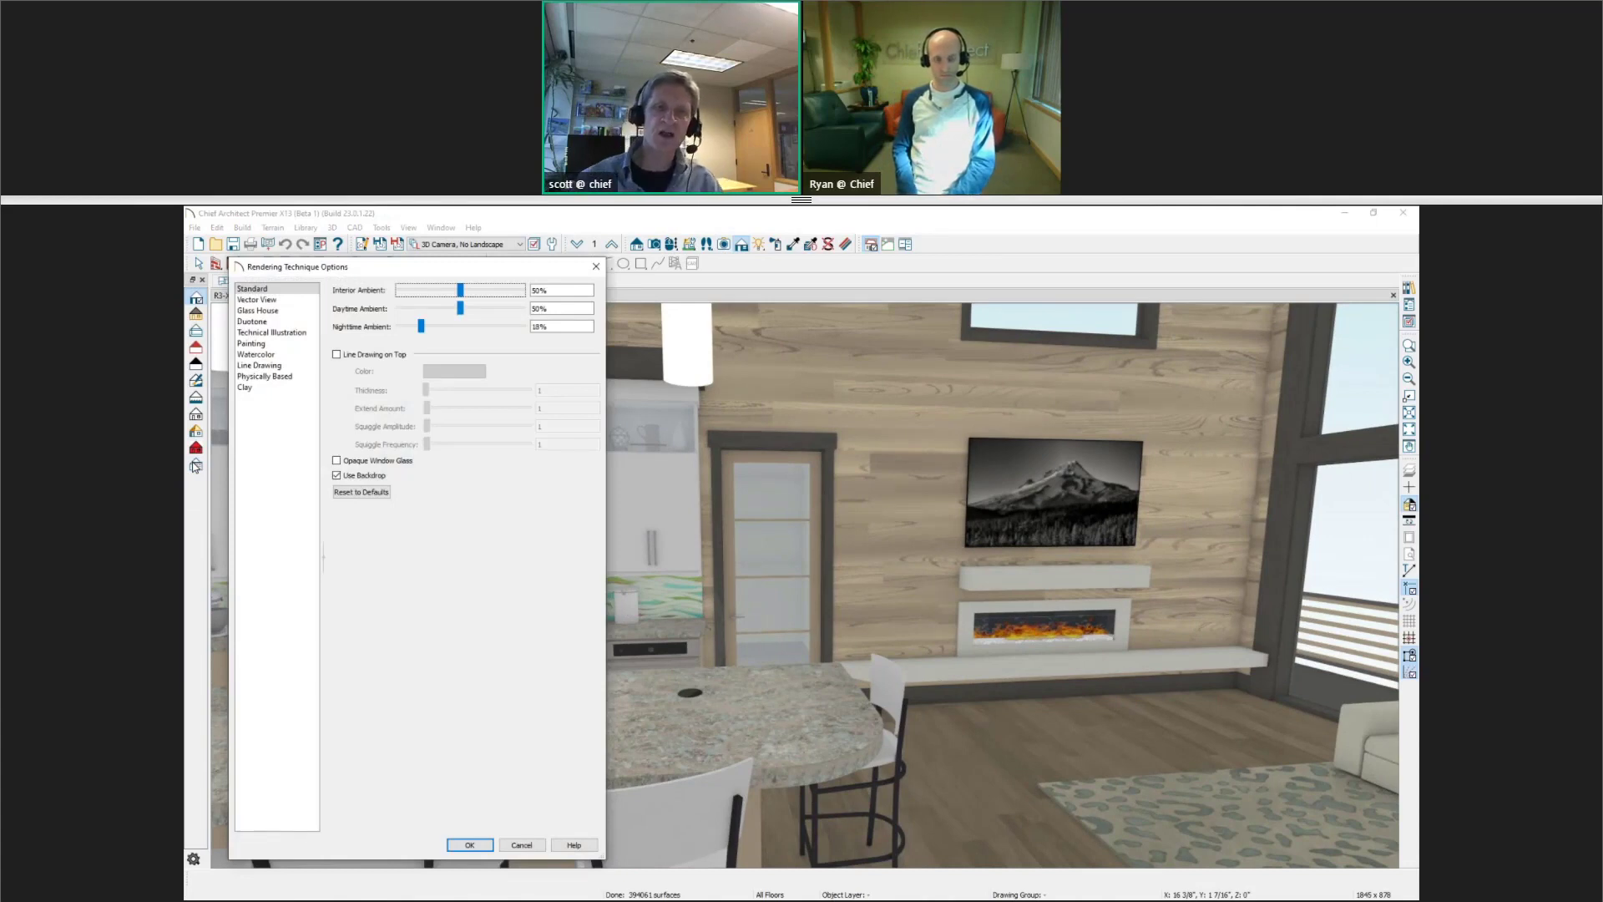
pyautogui.click(351, 356)
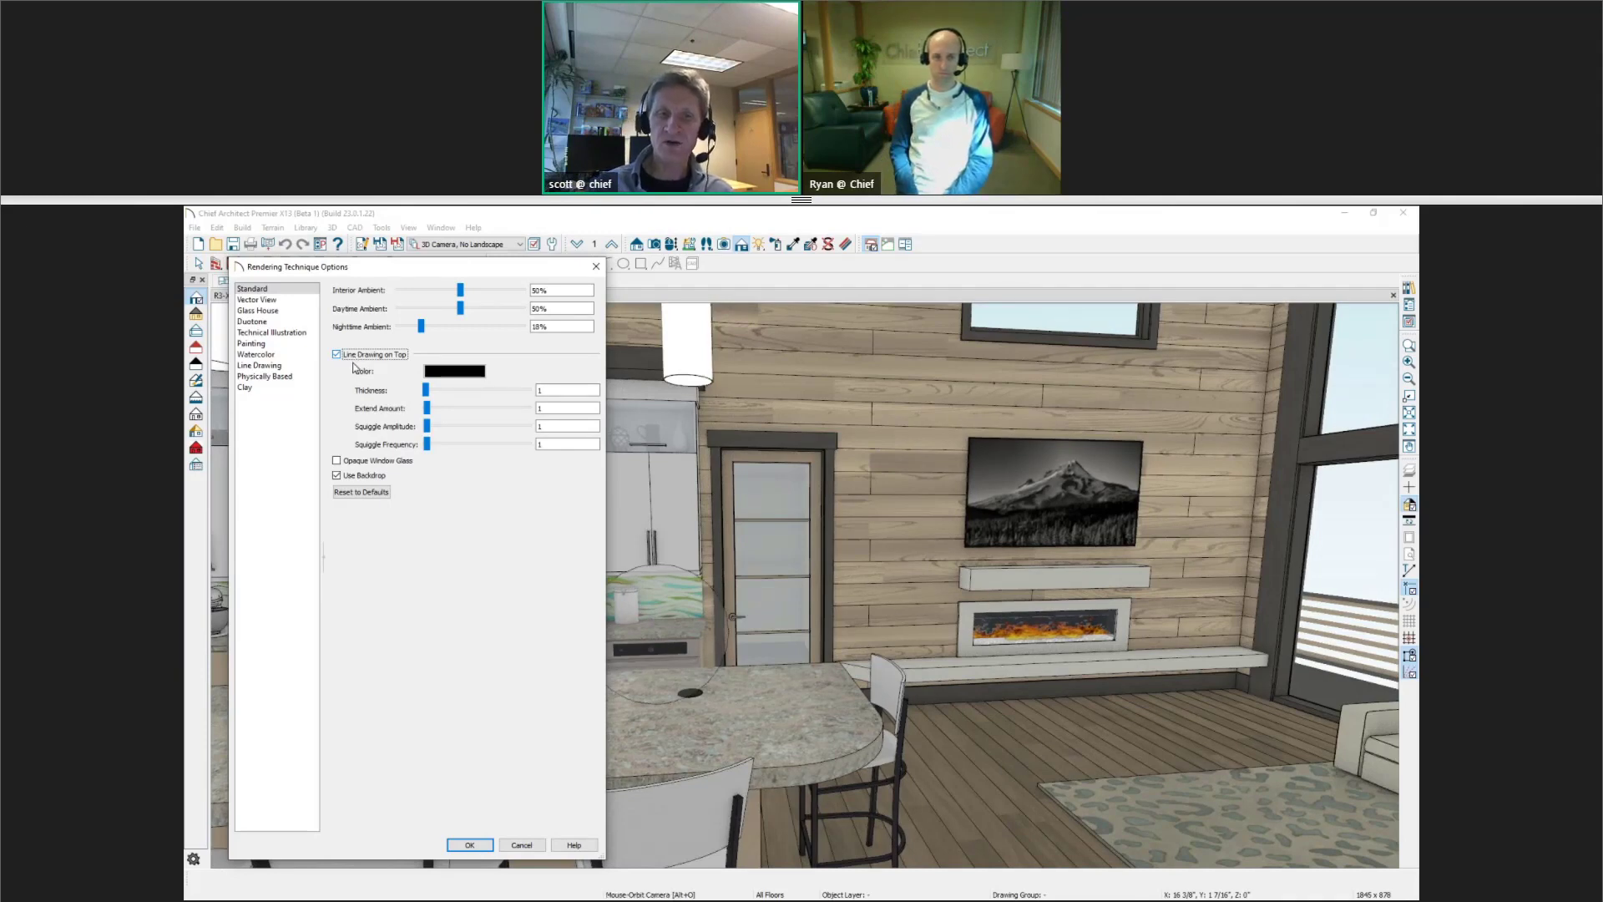
pyautogui.doubleClick(539, 426)
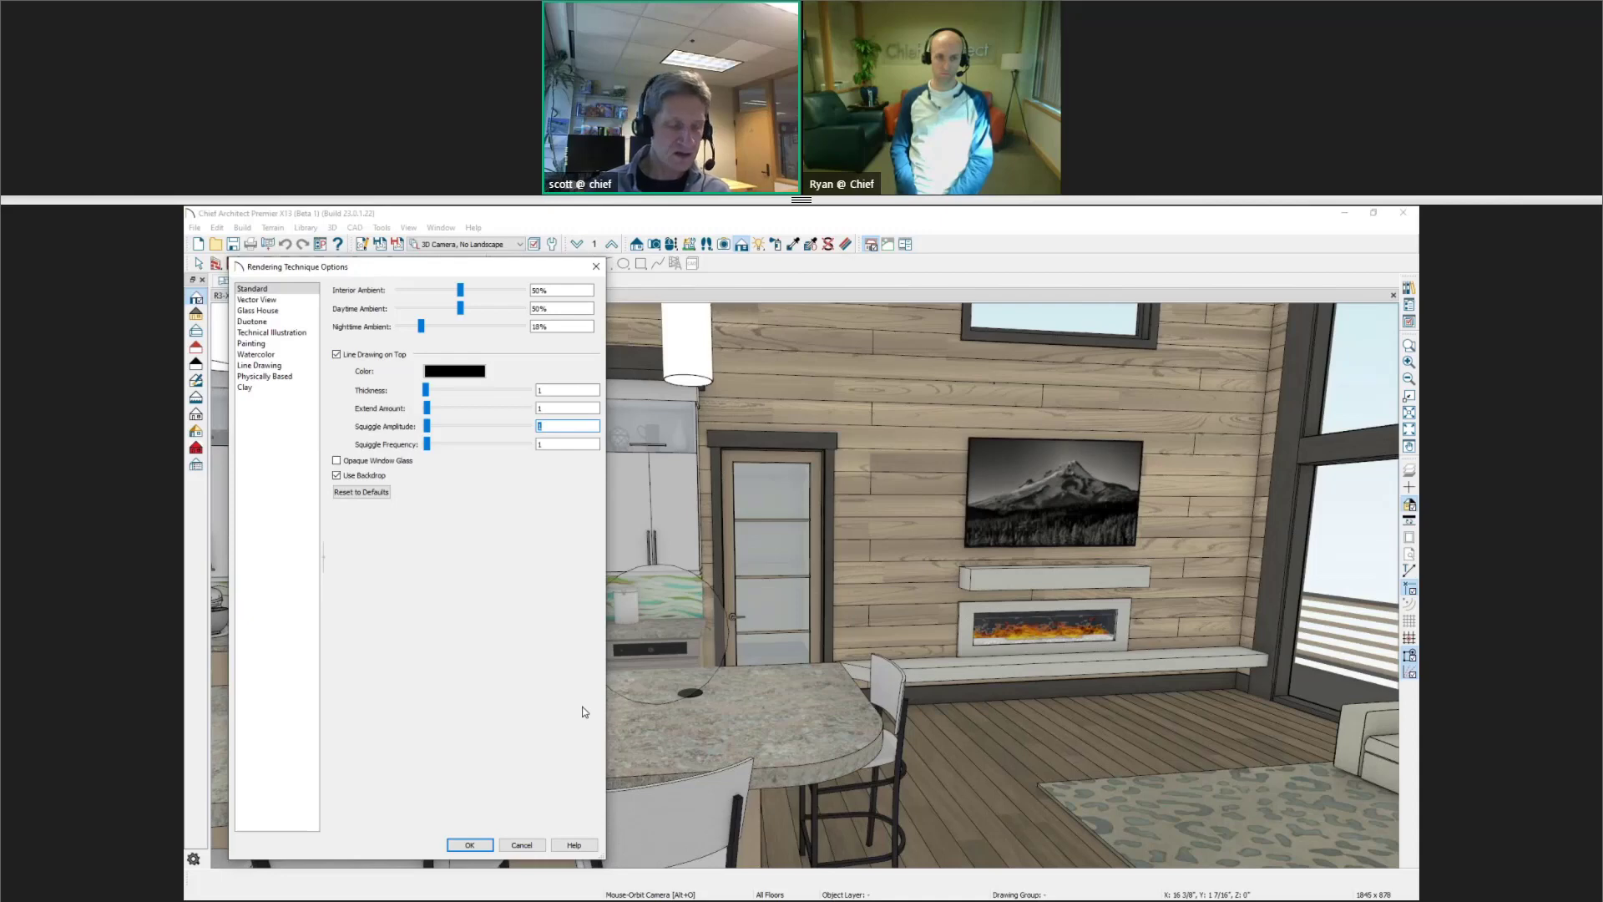
pyautogui.write('25')
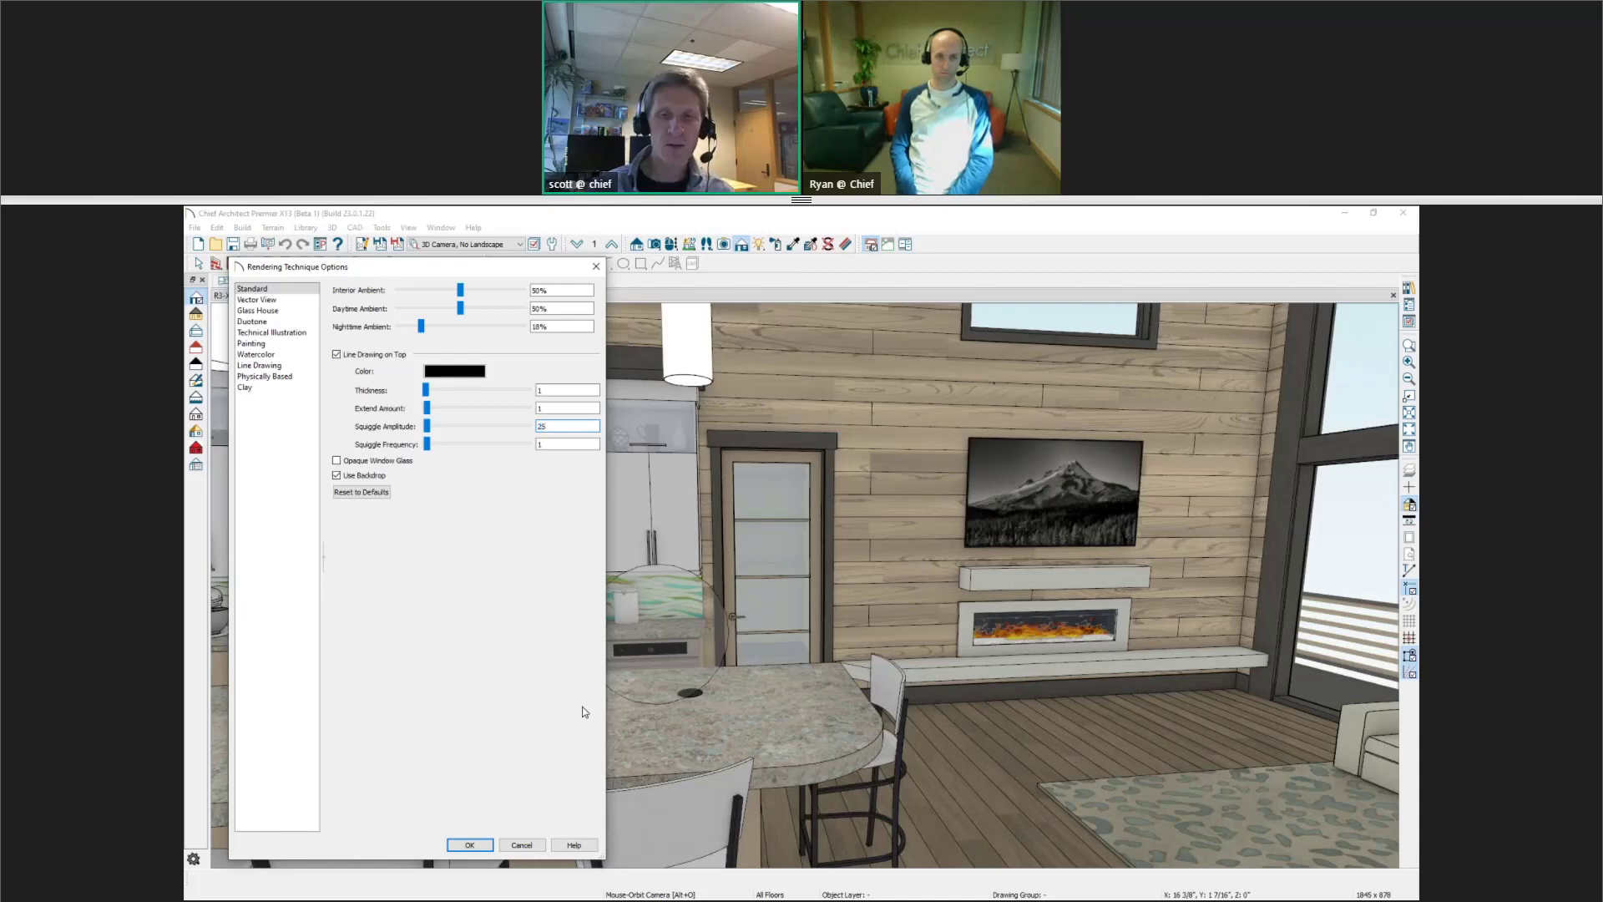
pyautogui.press('Tab')
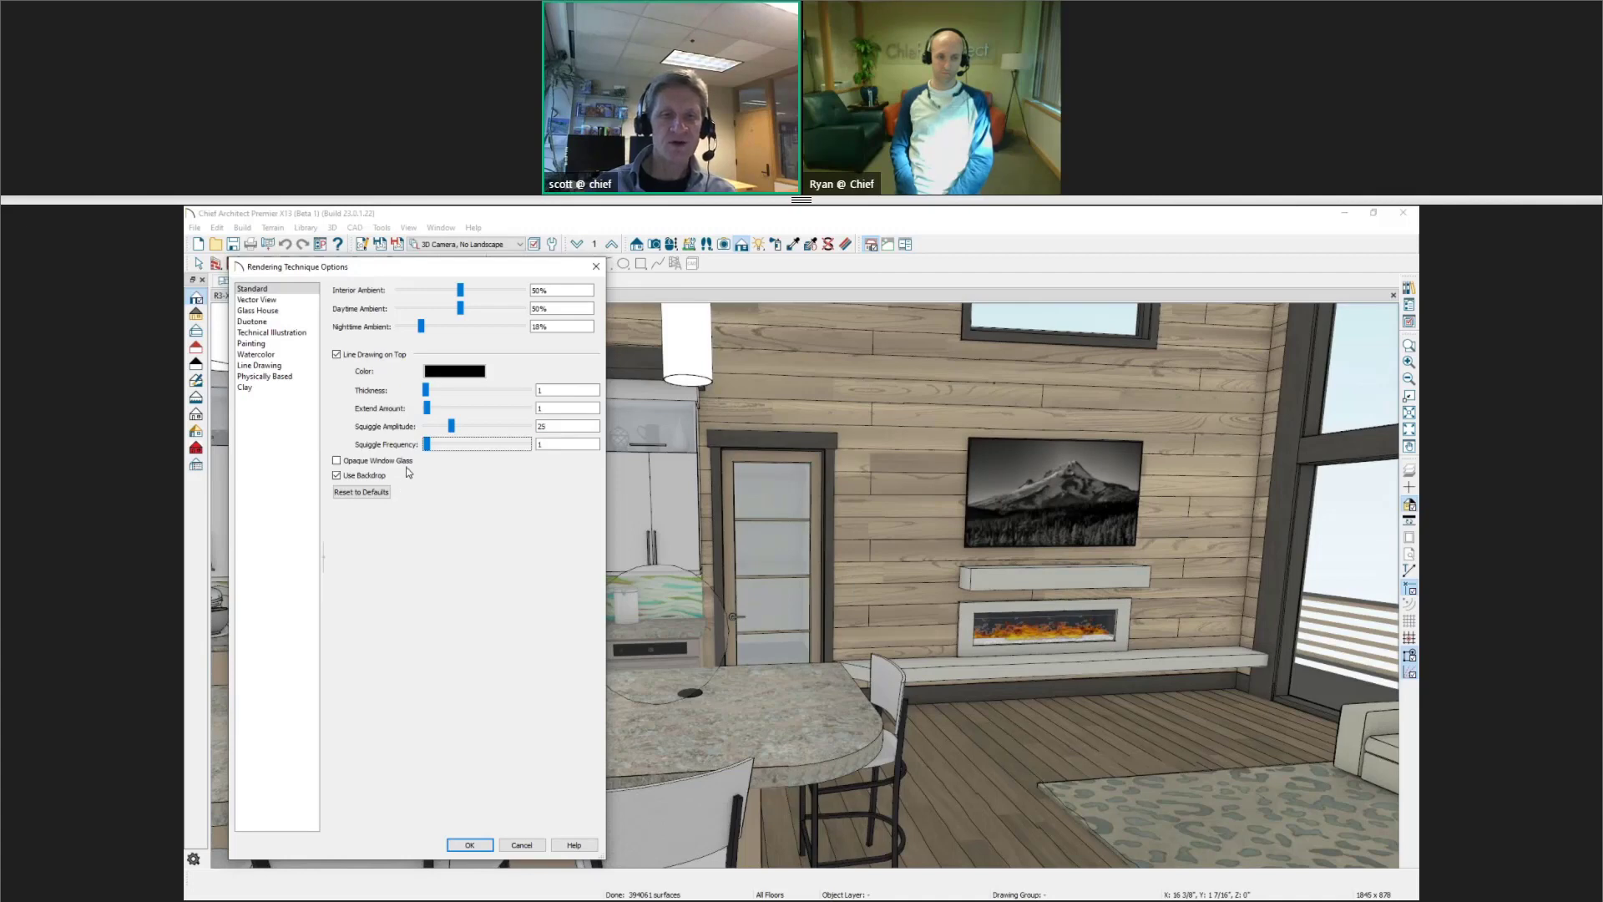
pyautogui.press('Tab')
pyautogui.write('25')
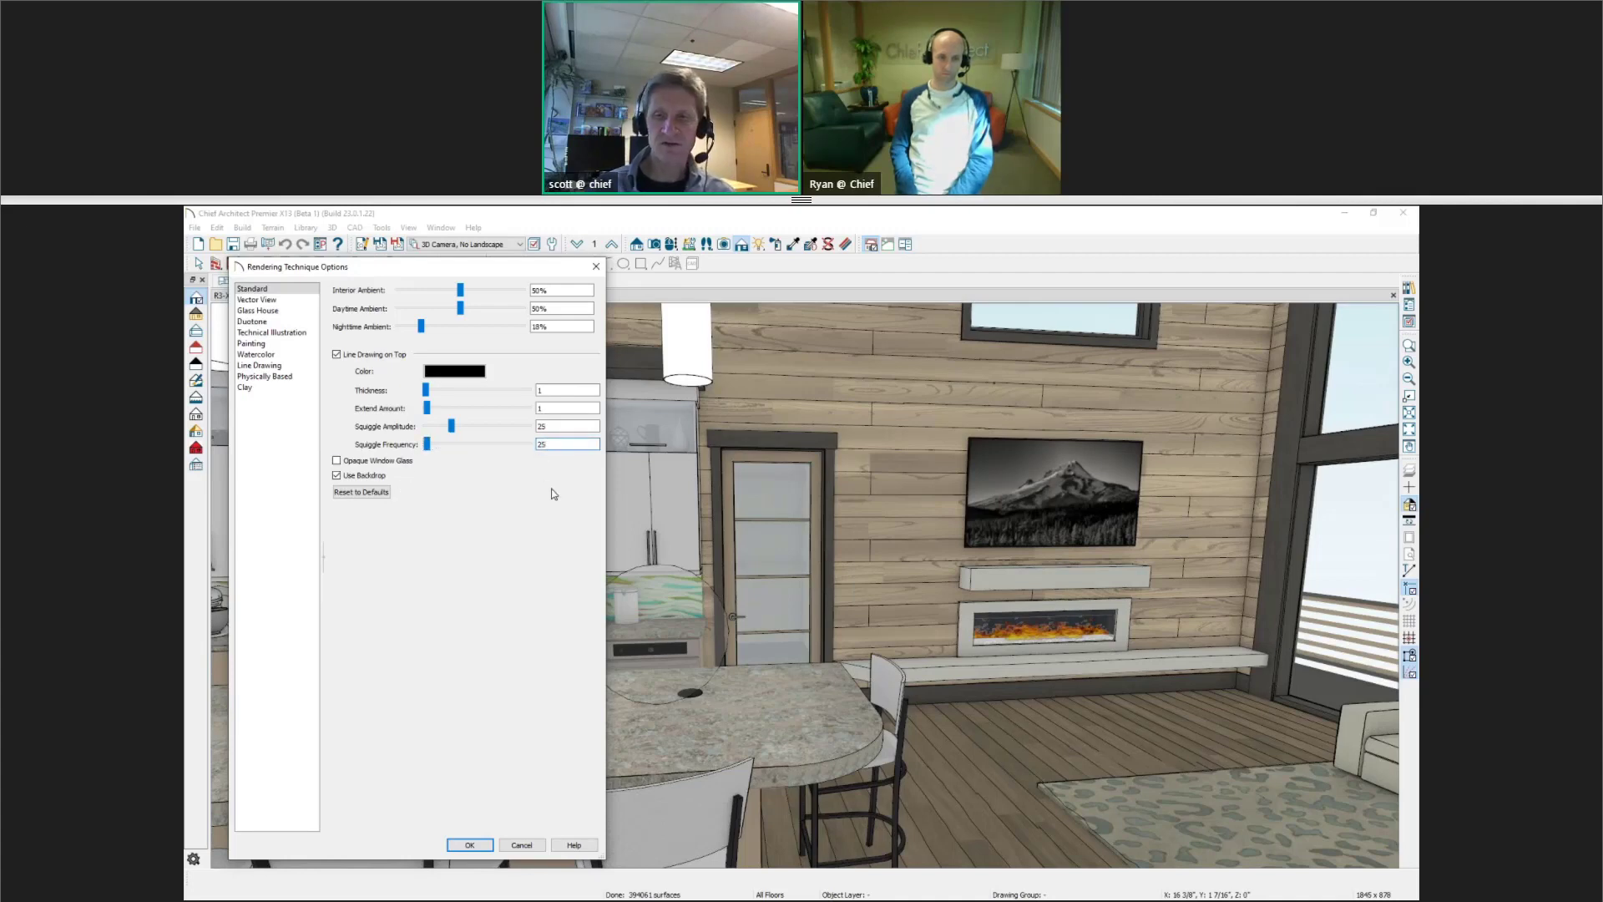
pyautogui.press('Tab')
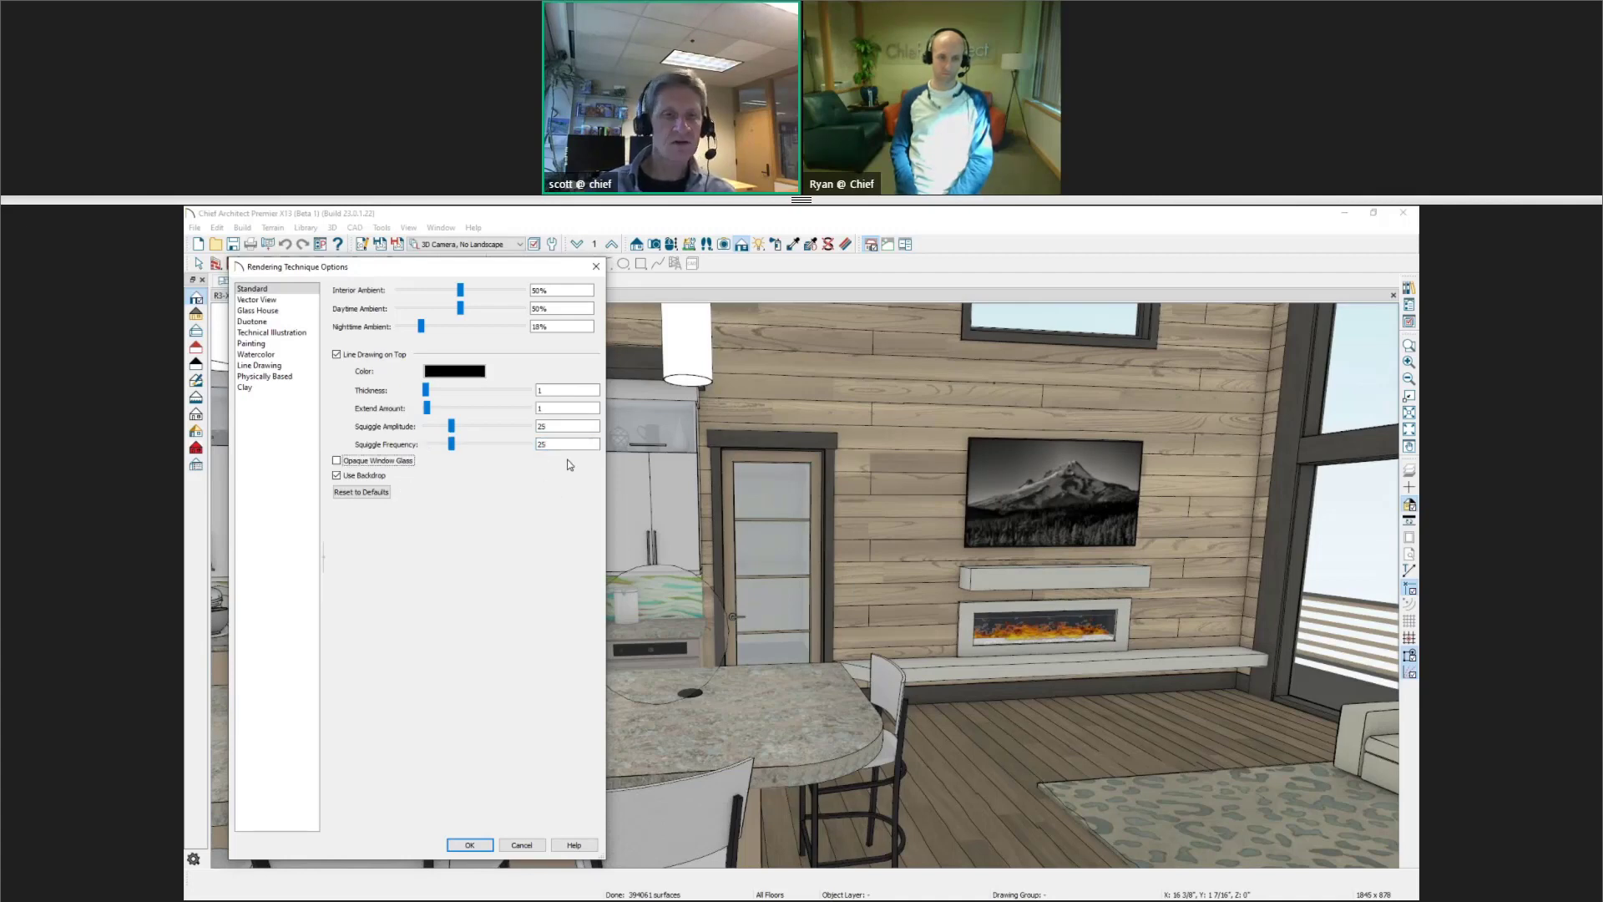
pyautogui.click(470, 844)
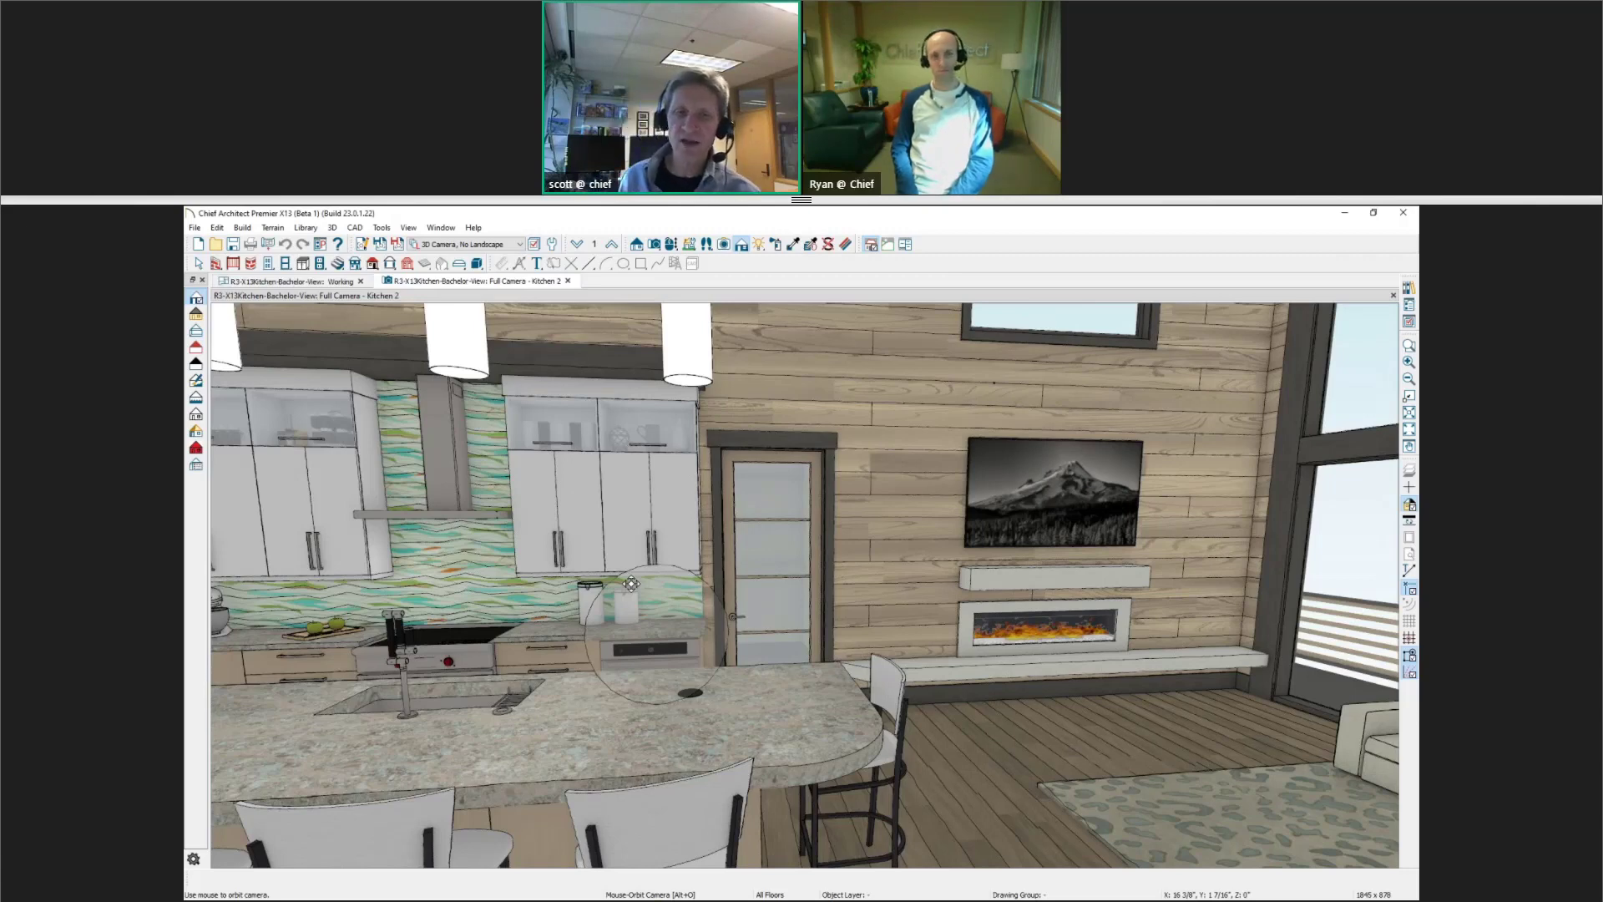
# Preview the Clay rendering technique with Draw Lines on Top enabled, and dismiss the rendering options without applying them
pyautogui.click(197, 466)
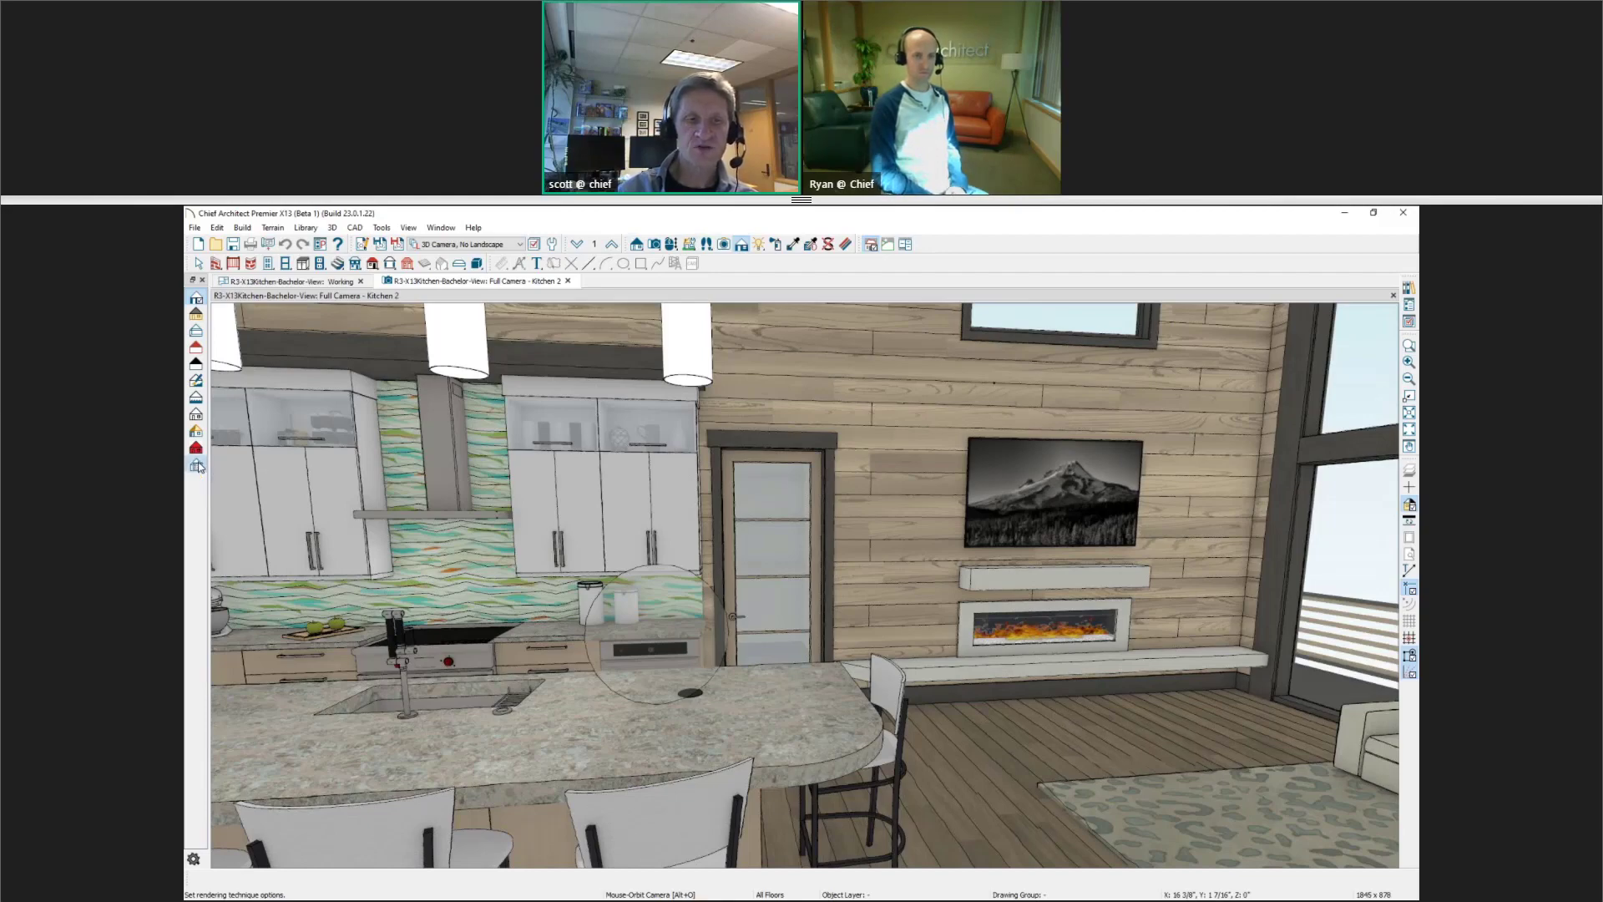
pyautogui.click(286, 388)
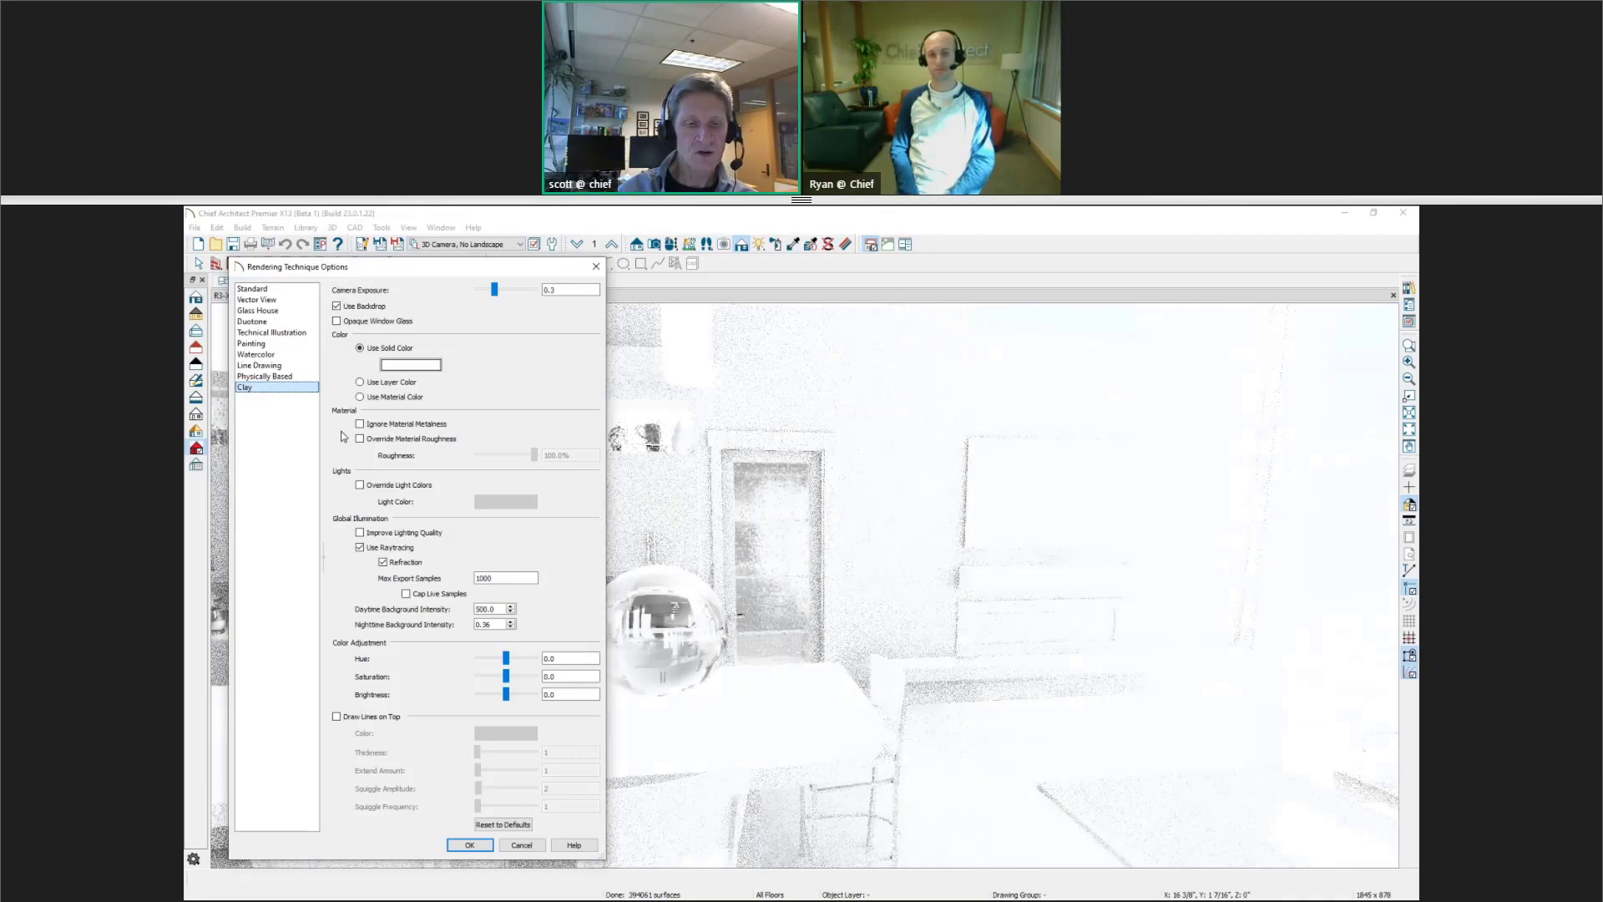
pyautogui.click(388, 717)
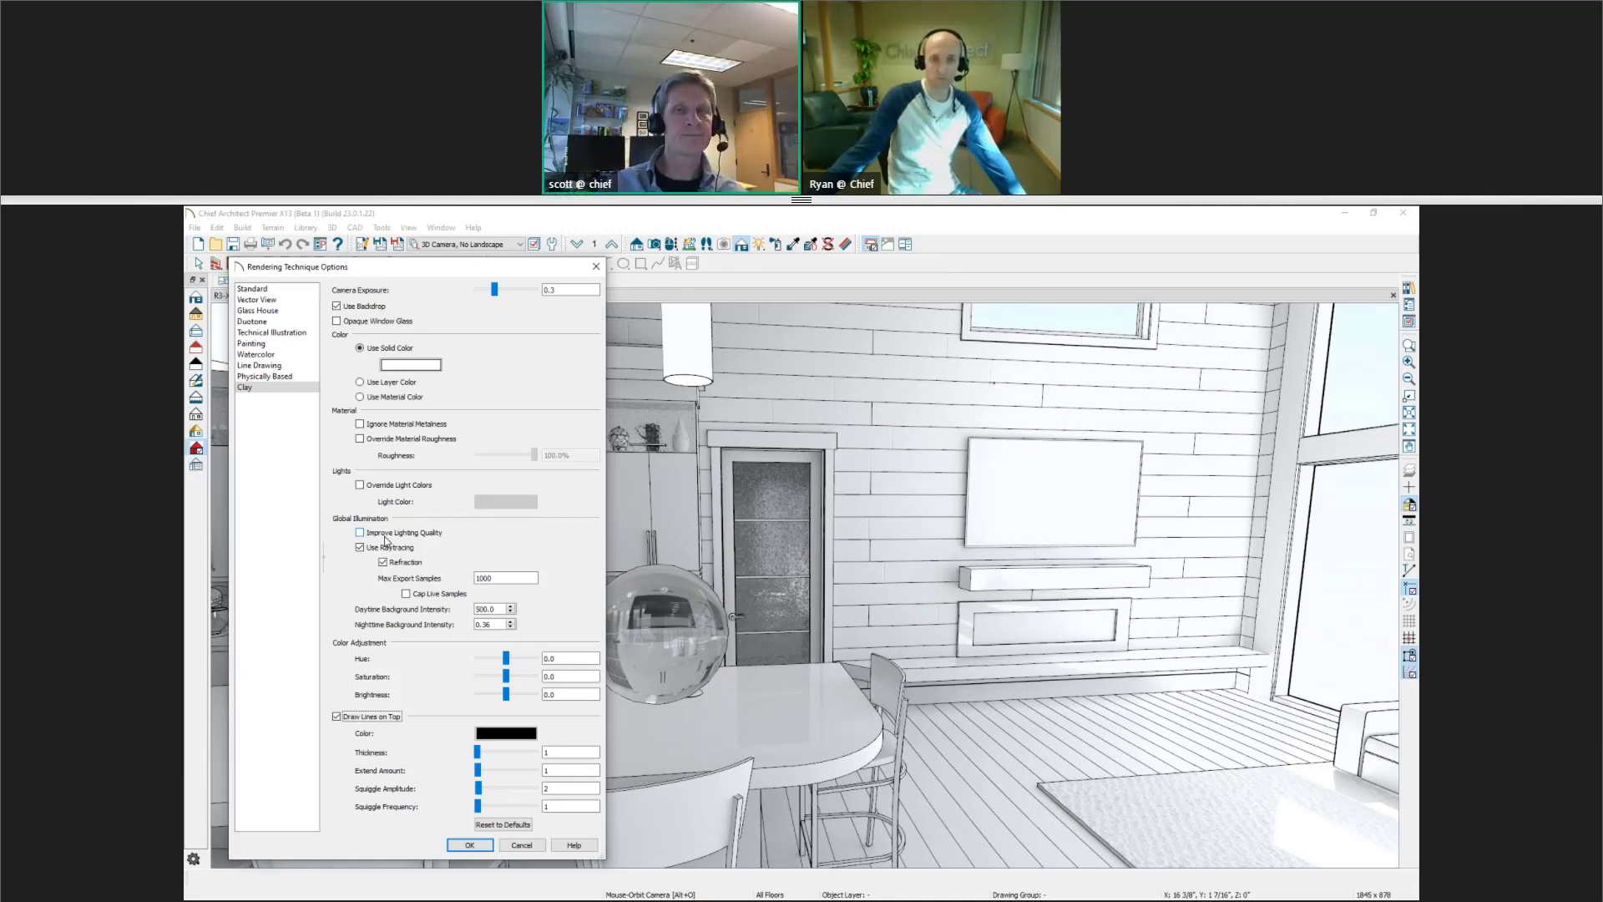
pyautogui.click(594, 266)
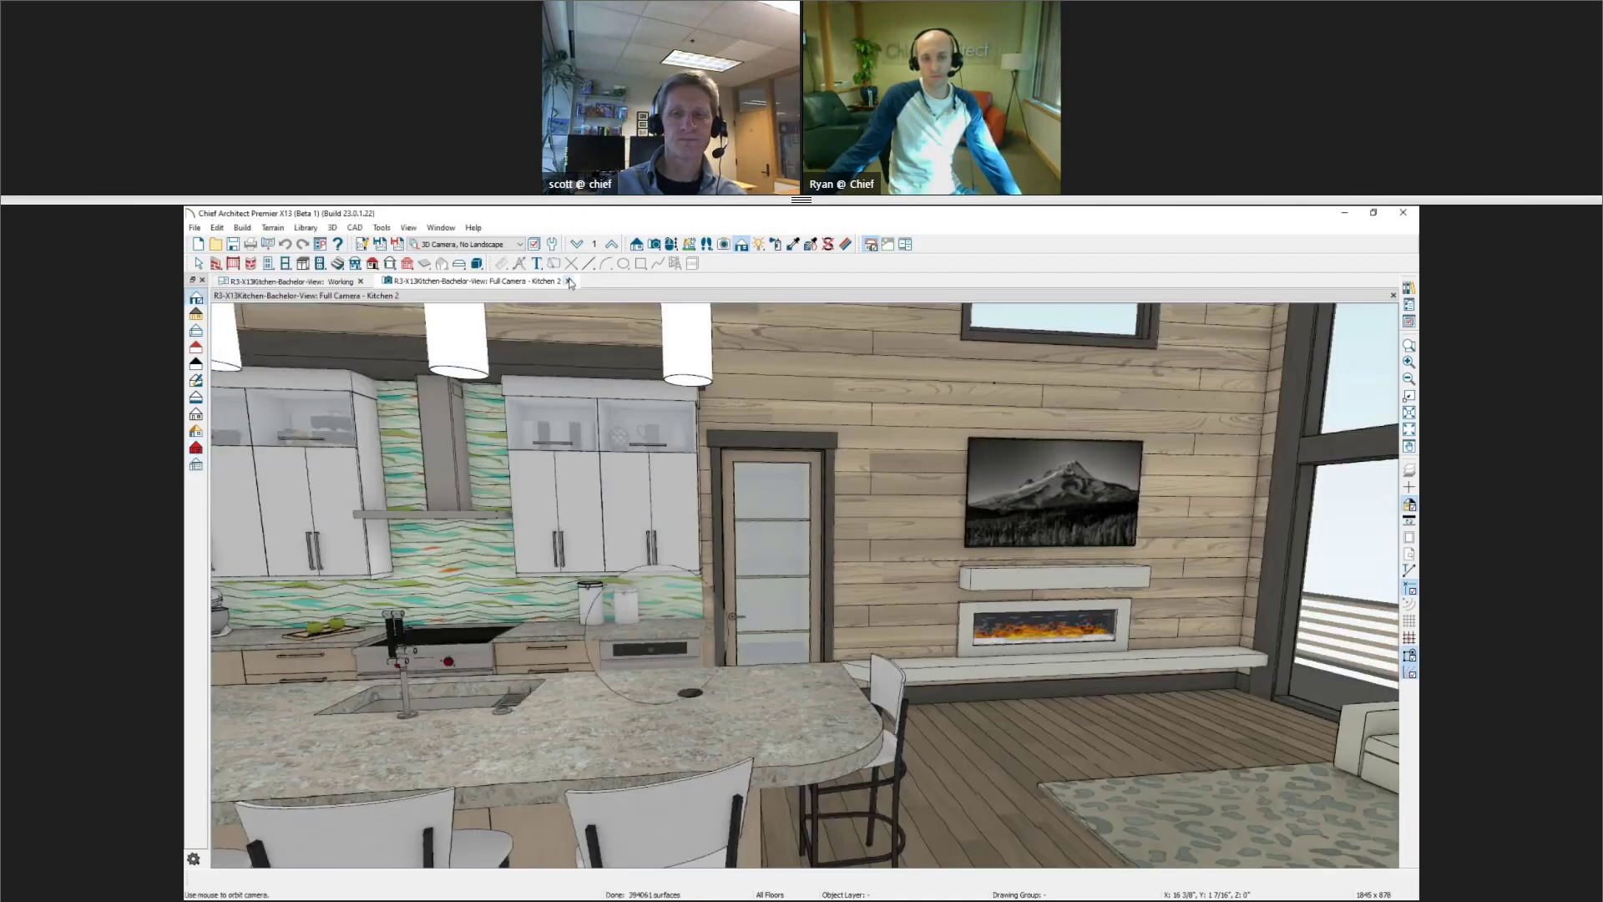
# Close the Kitchen 2 camera without saving it, and replace the kitchen plan with the recent plan R3-ChiefChallenge-Shower-CX13
pyautogui.click(572, 280)
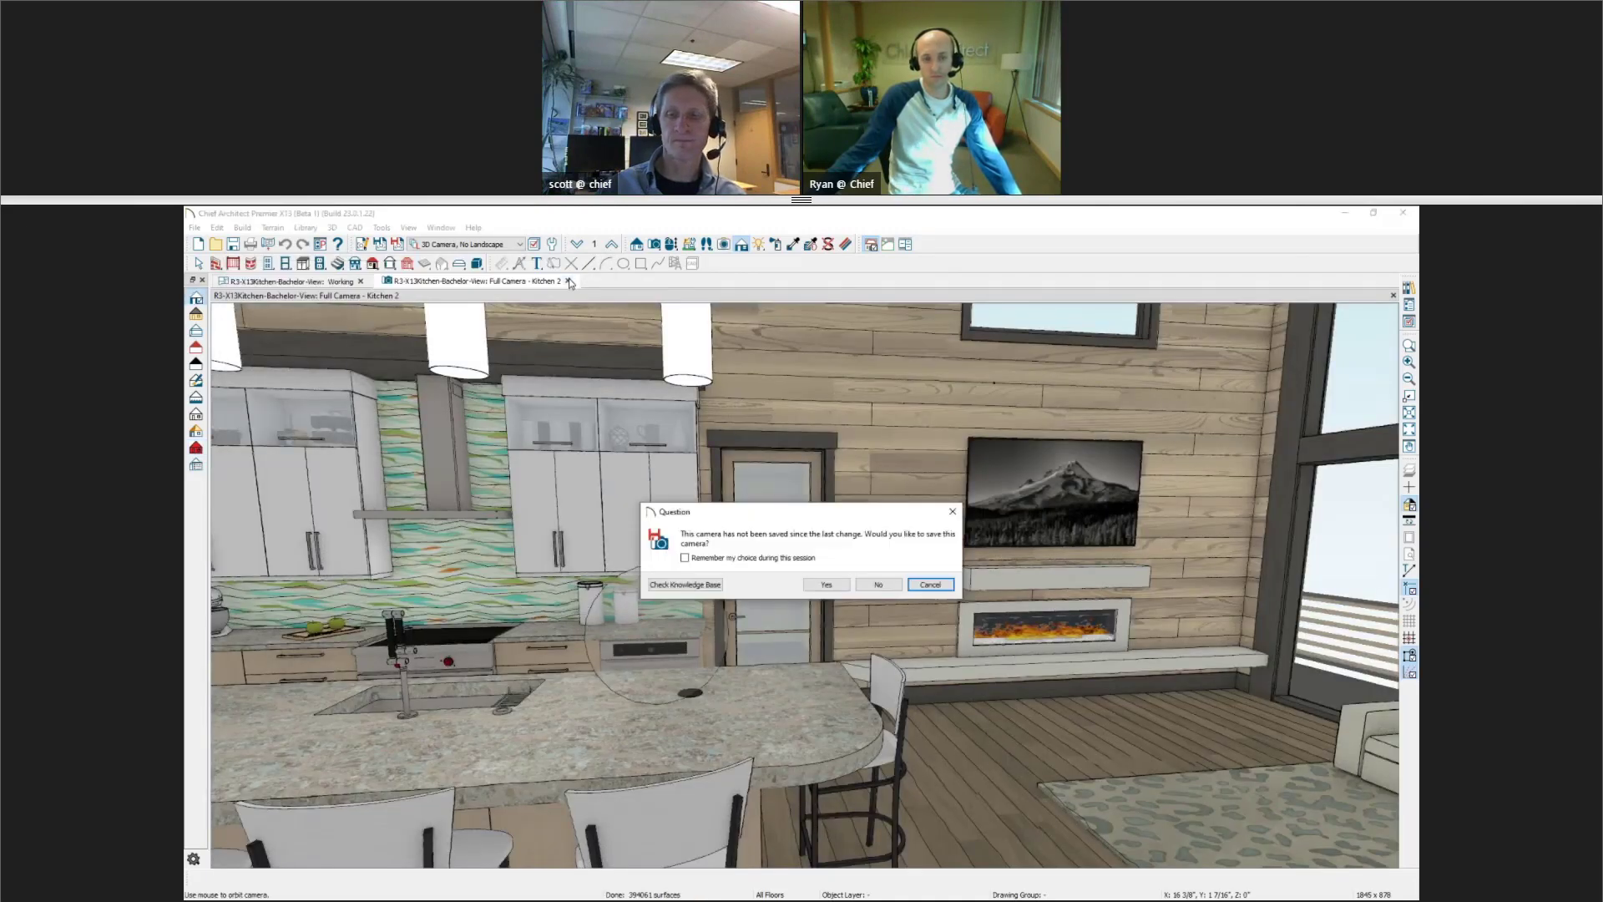
pyautogui.click(892, 587)
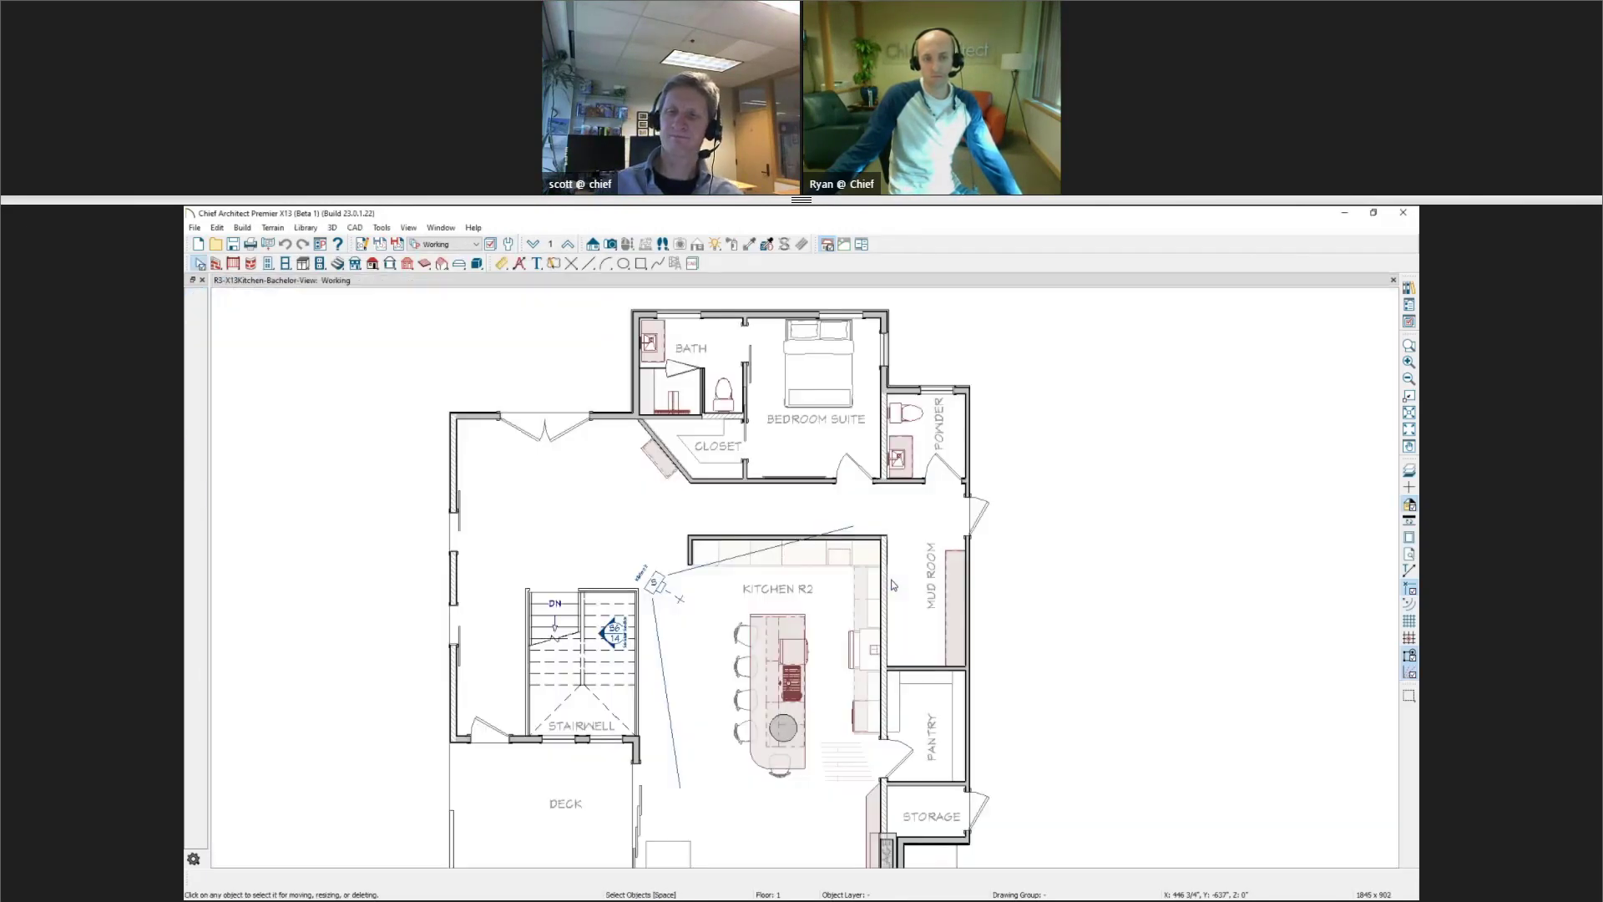
pyautogui.click(195, 227)
pyautogui.moveTo(218, 300)
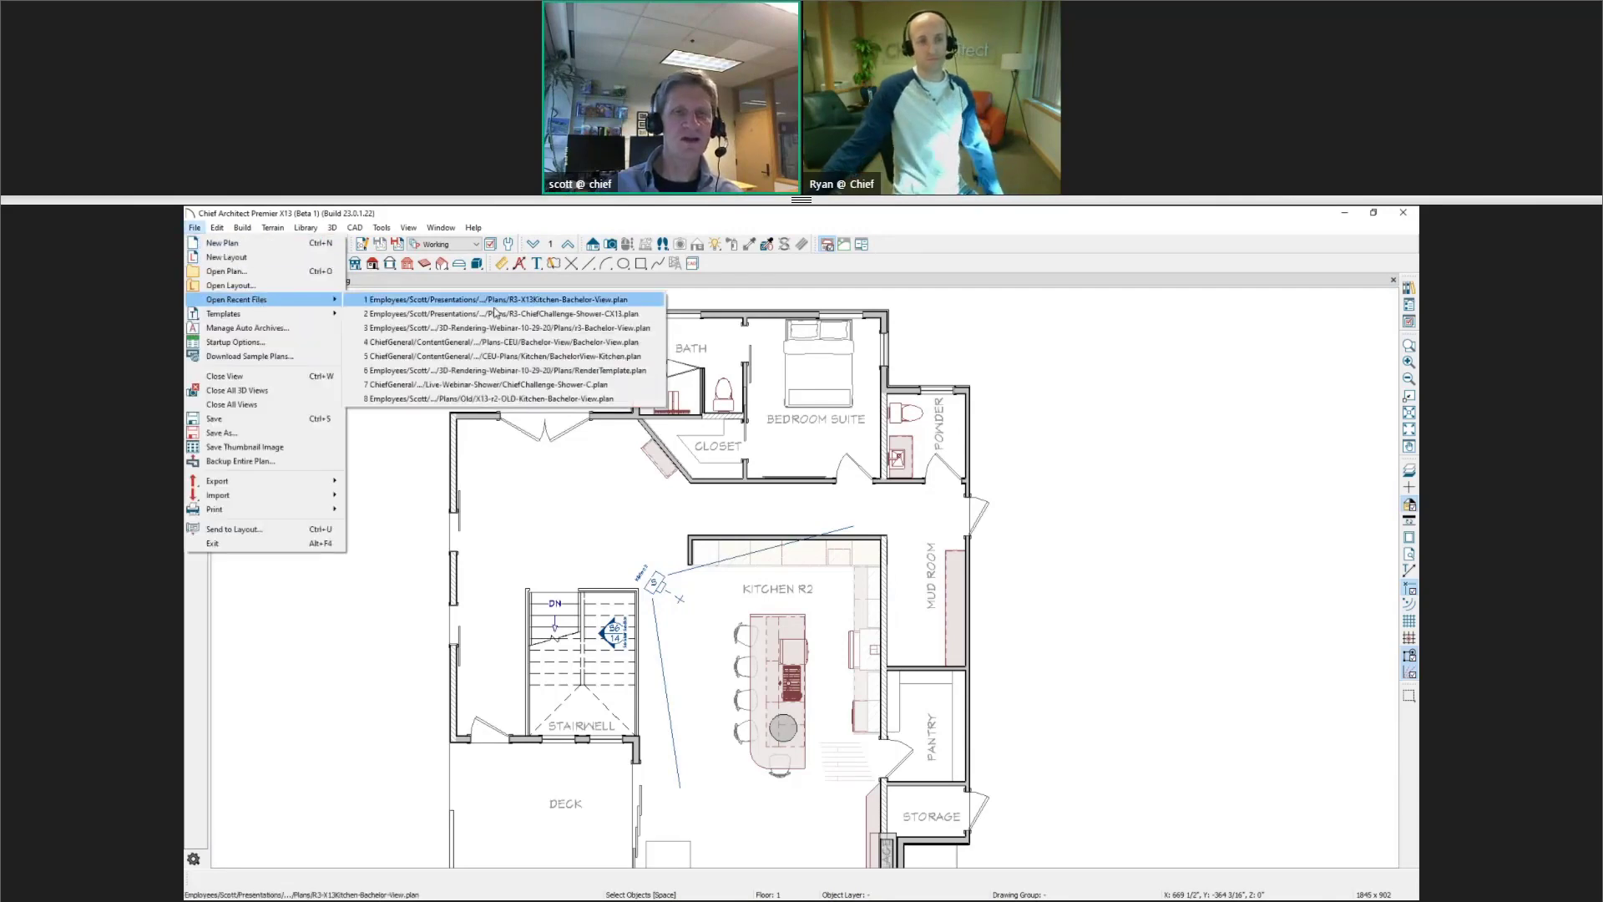
pyautogui.click(547, 314)
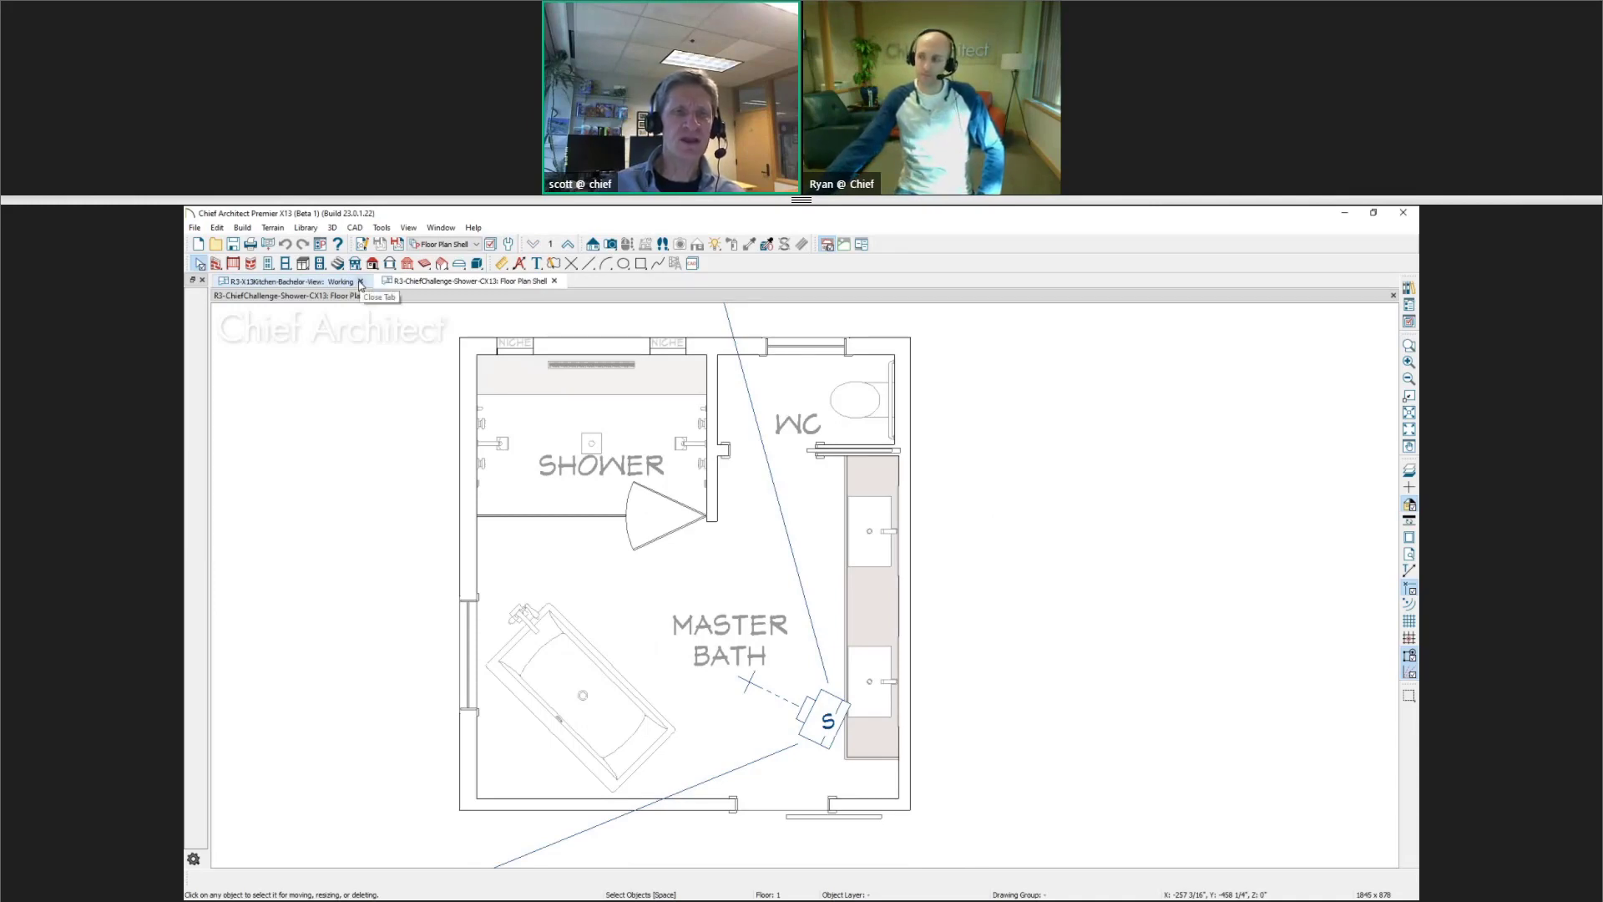
pyautogui.click(361, 282)
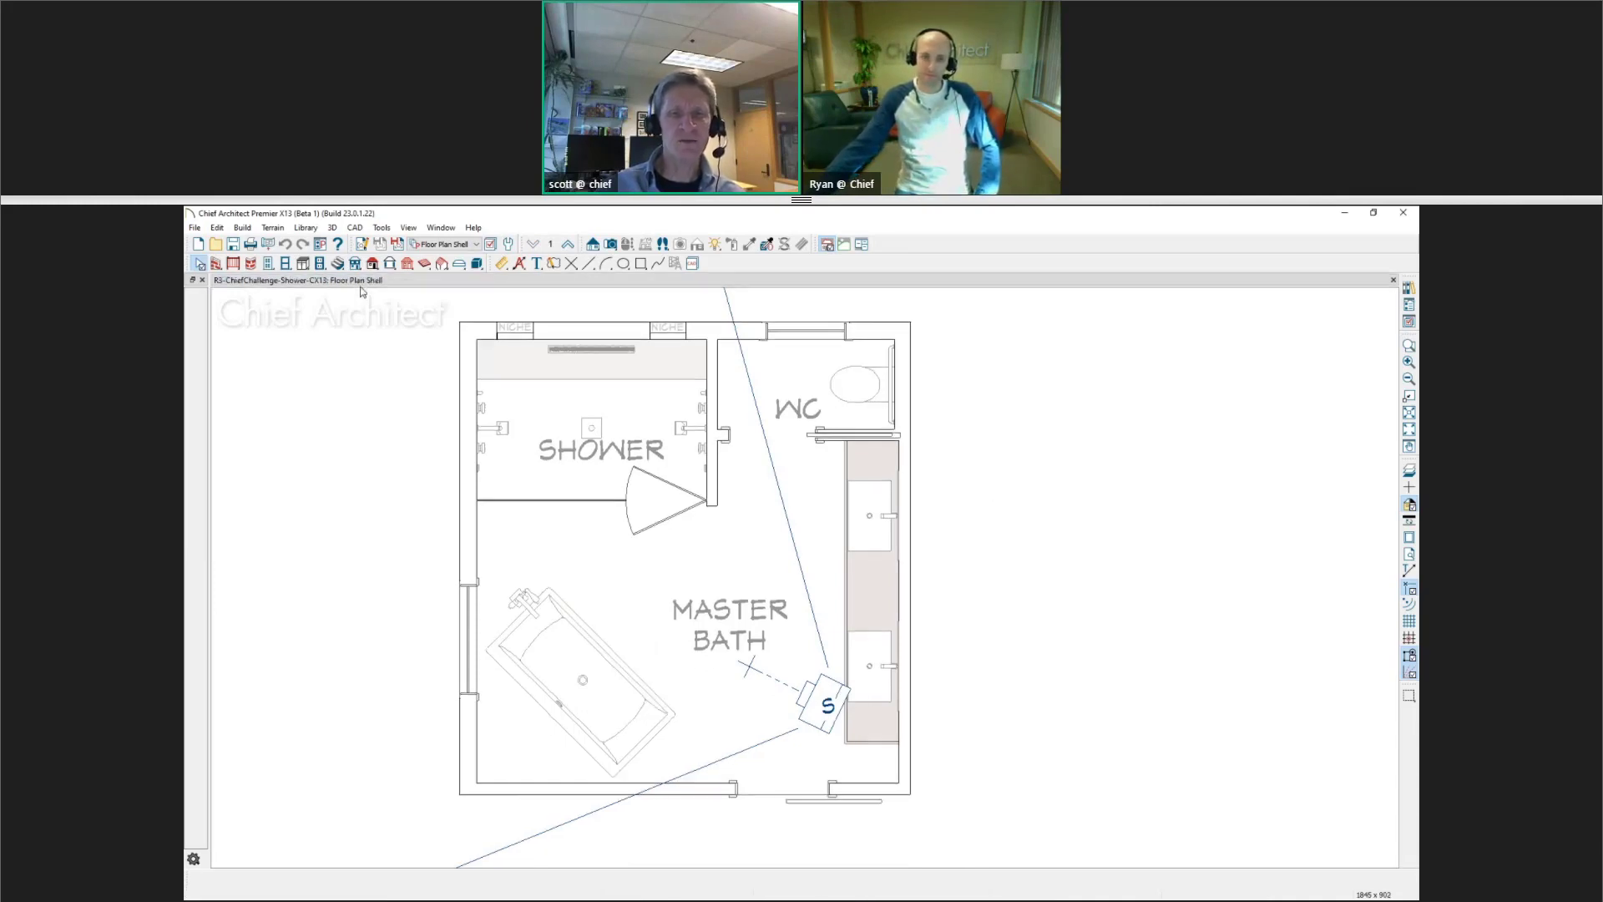
# Open the camera view beside the vanity in the master bath plan and render it with the Physically Based technique
pyautogui.click(826, 706)
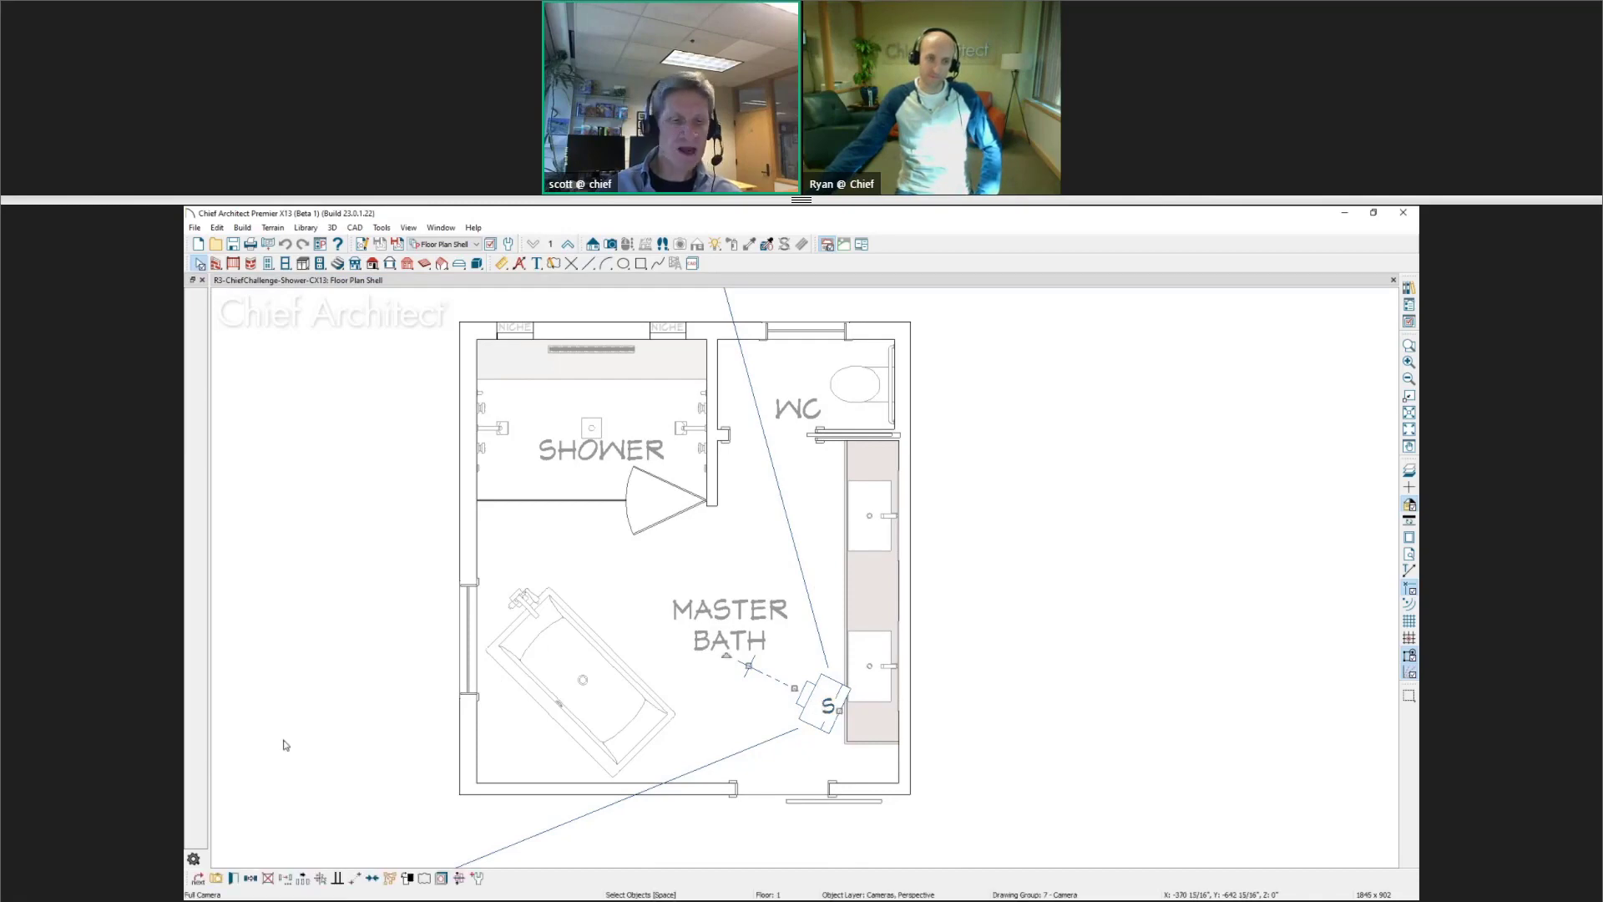
pyautogui.click(218, 879)
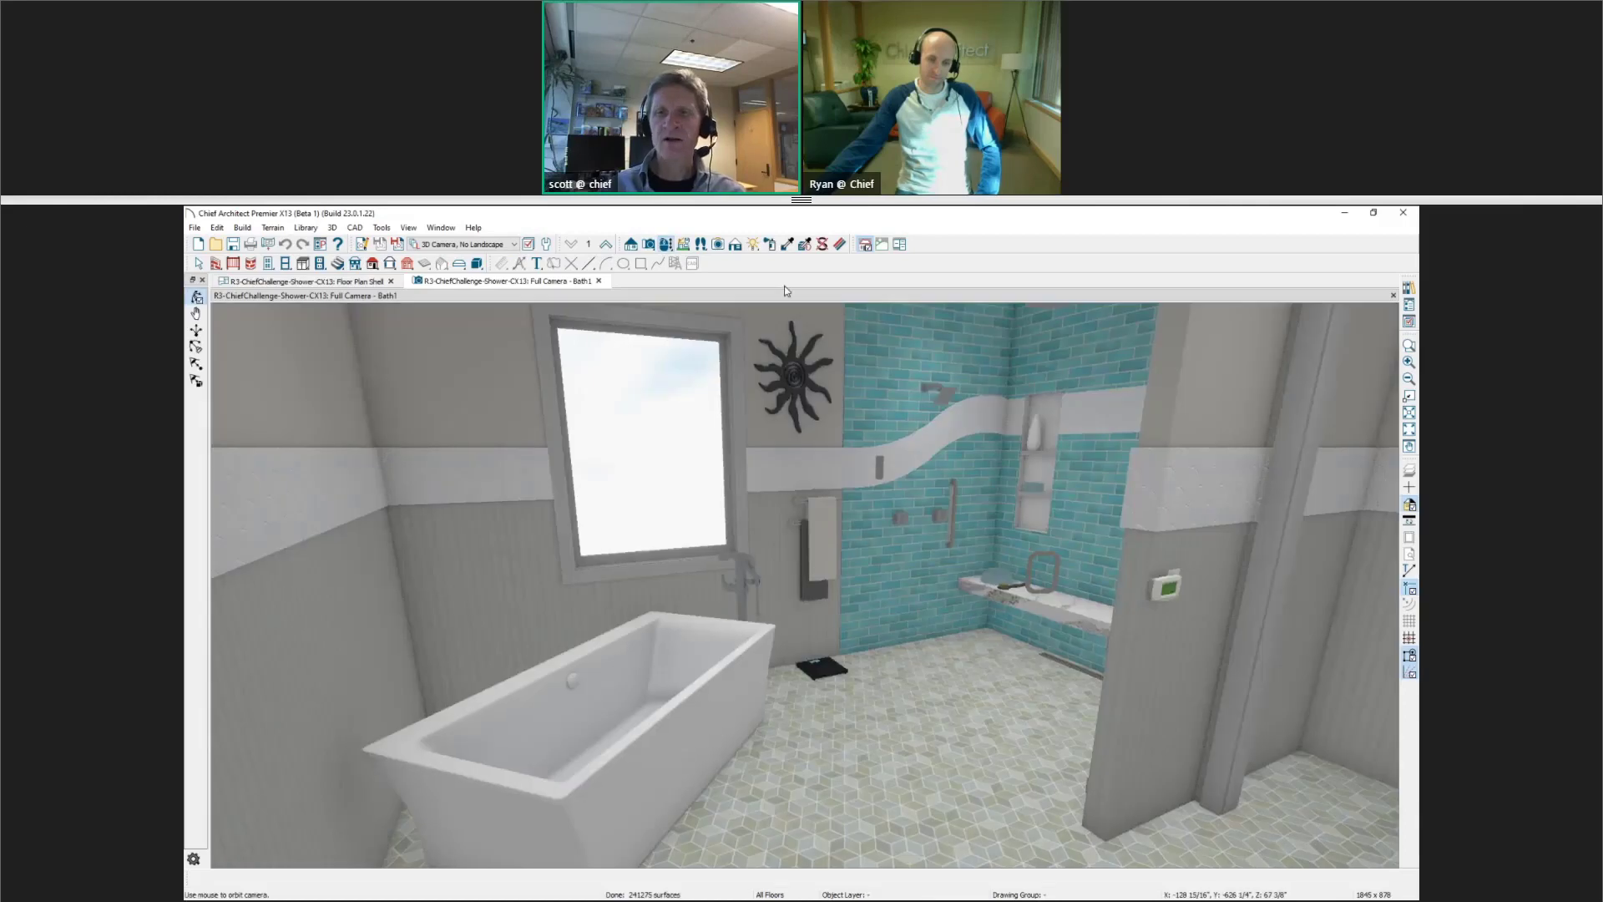
pyautogui.click(728, 245)
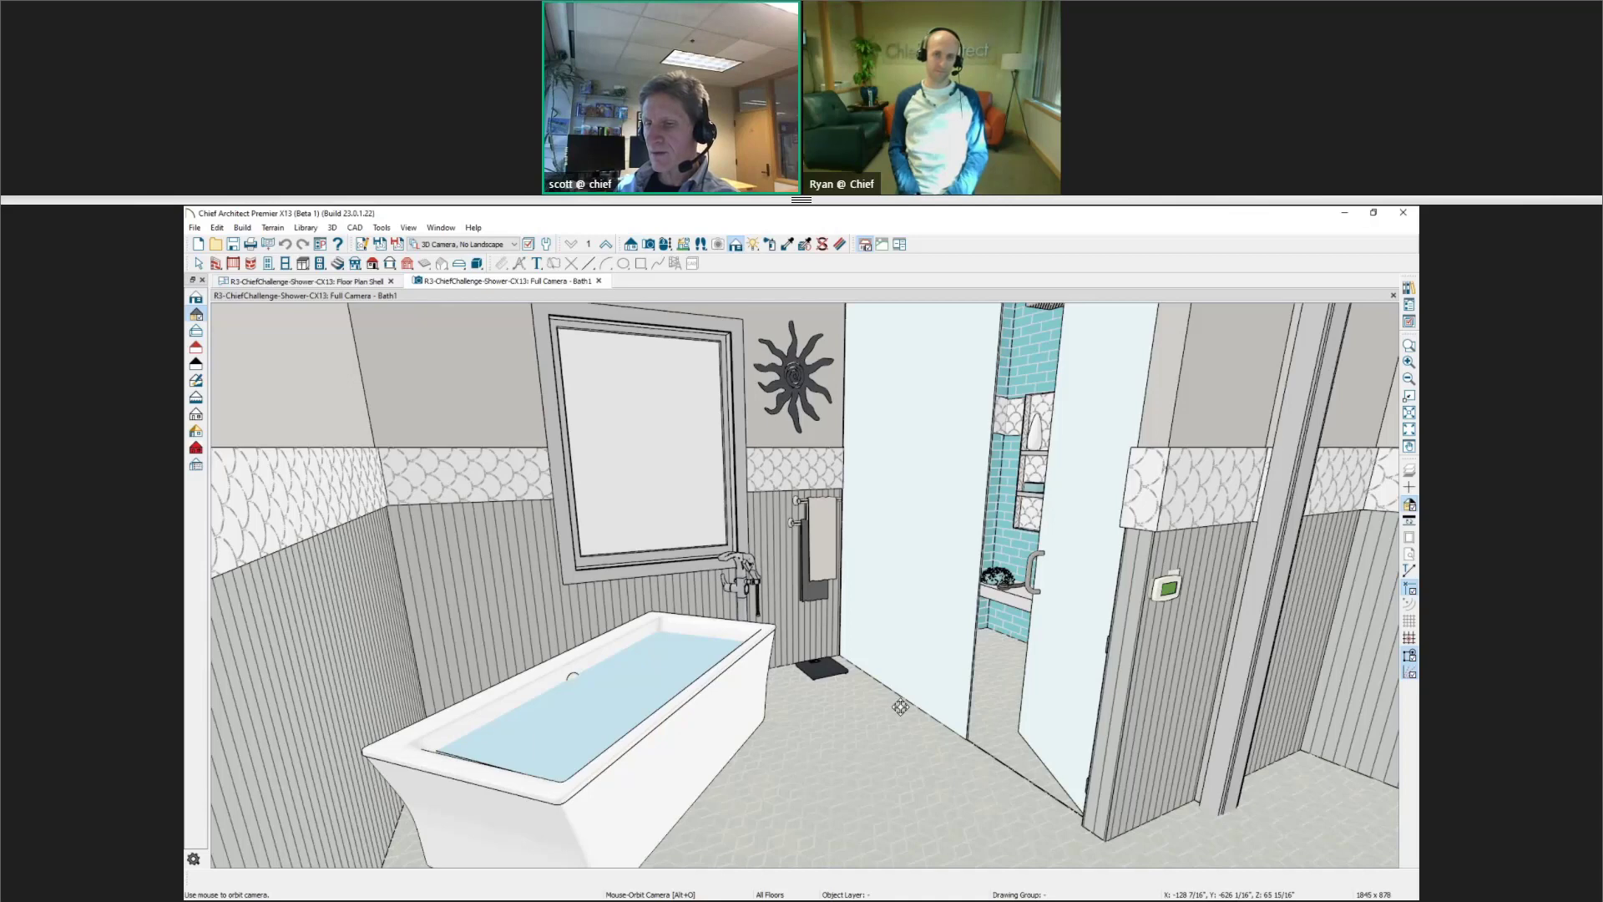
pyautogui.click(197, 432)
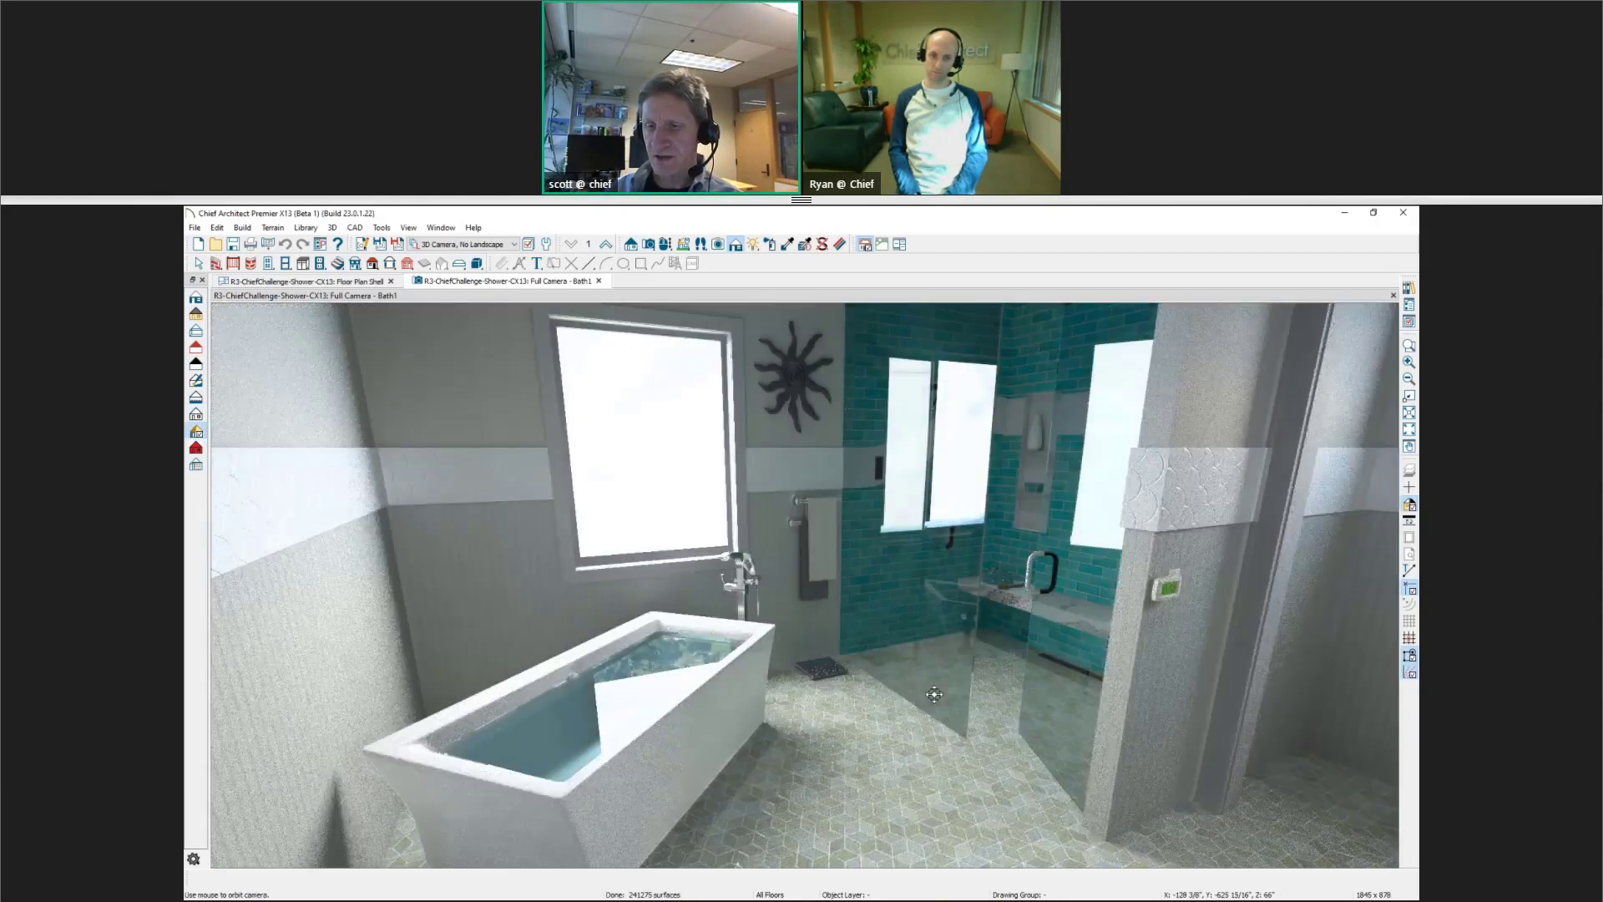
# Examine the Glass Wall type definition of the shower's glass wall and close its specification without changes
pyautogui.moveTo(917, 702); pyautogui.dragTo(920, 738)
pyautogui.scroll(5, 897, 702)
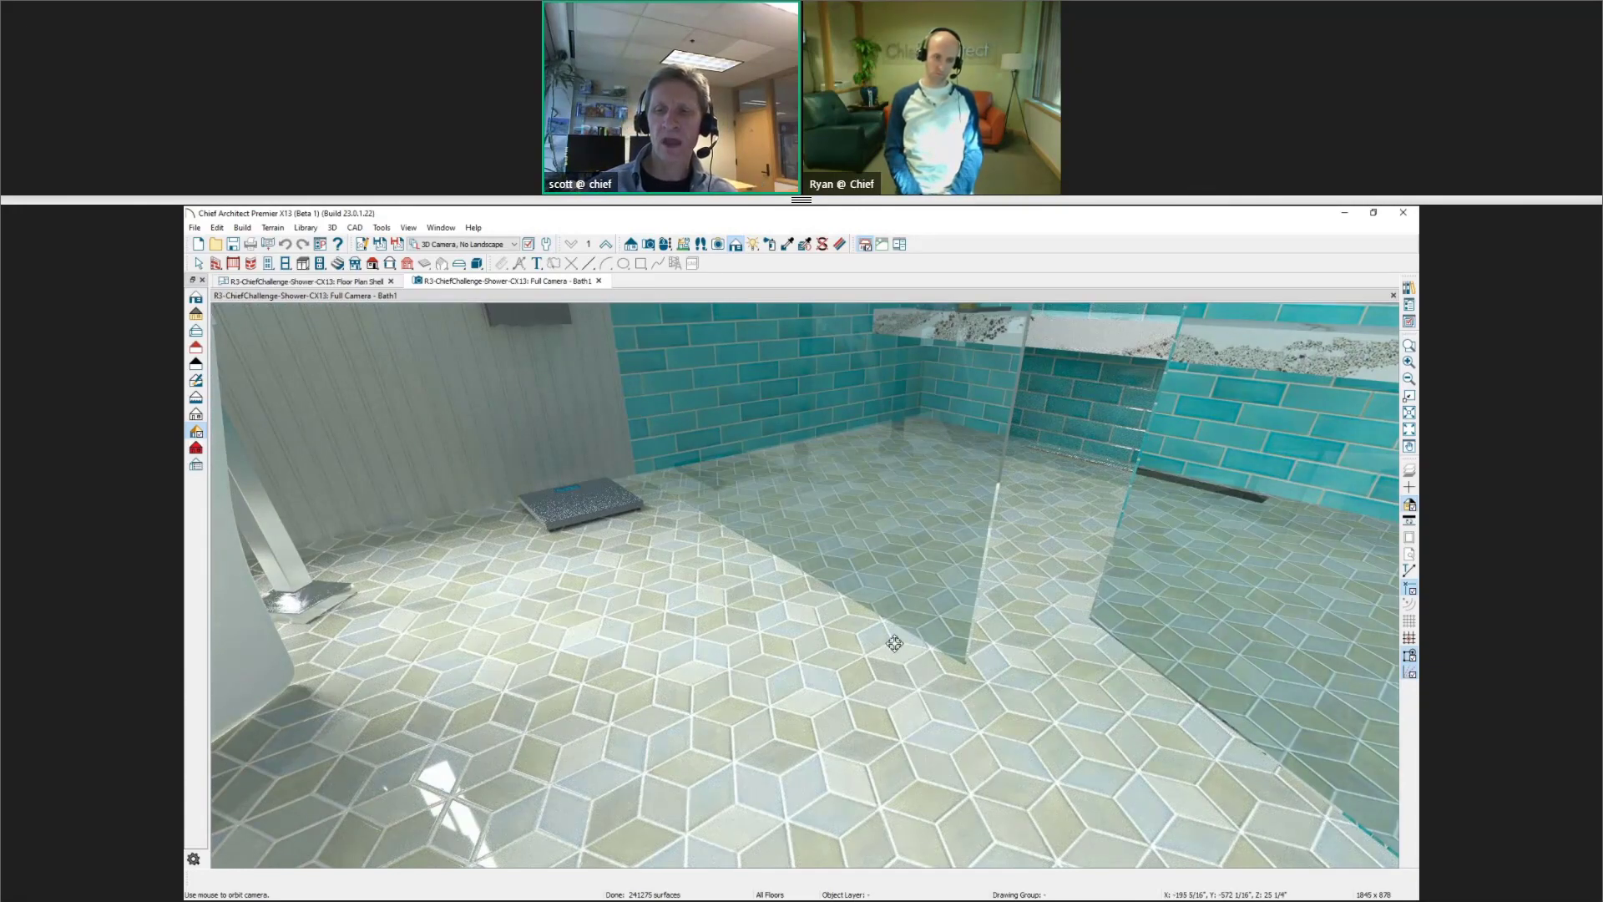
pyautogui.moveTo(894, 643); pyautogui.dragTo(894, 636)
pyautogui.moveTo(894, 636); pyautogui.dragTo(894, 627, button='middle')
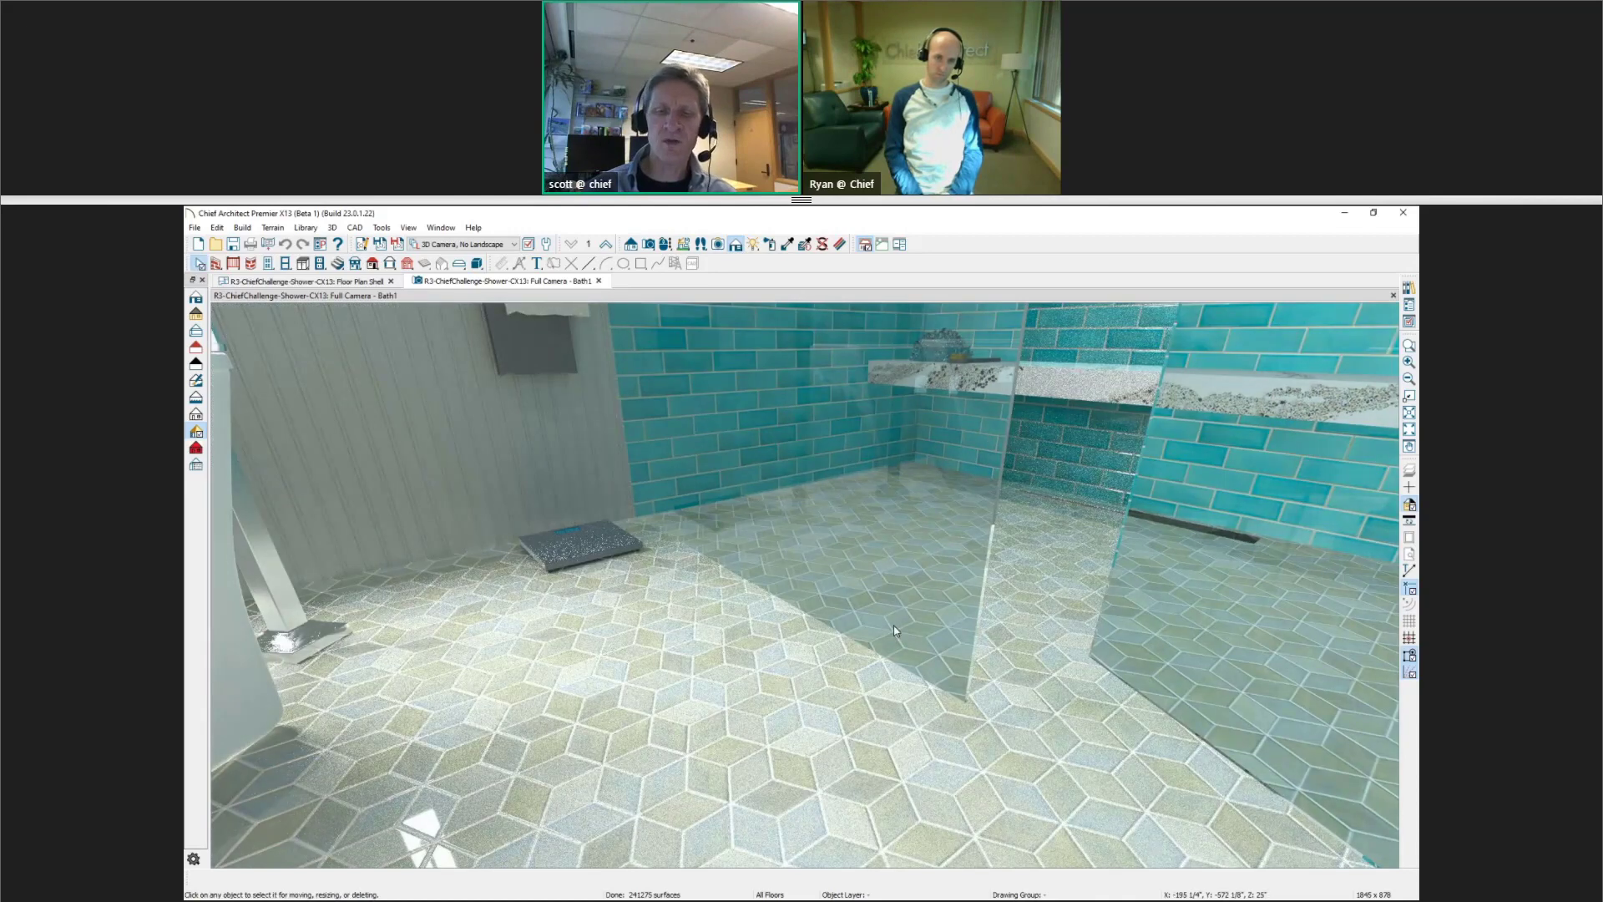
pyautogui.click(894, 626)
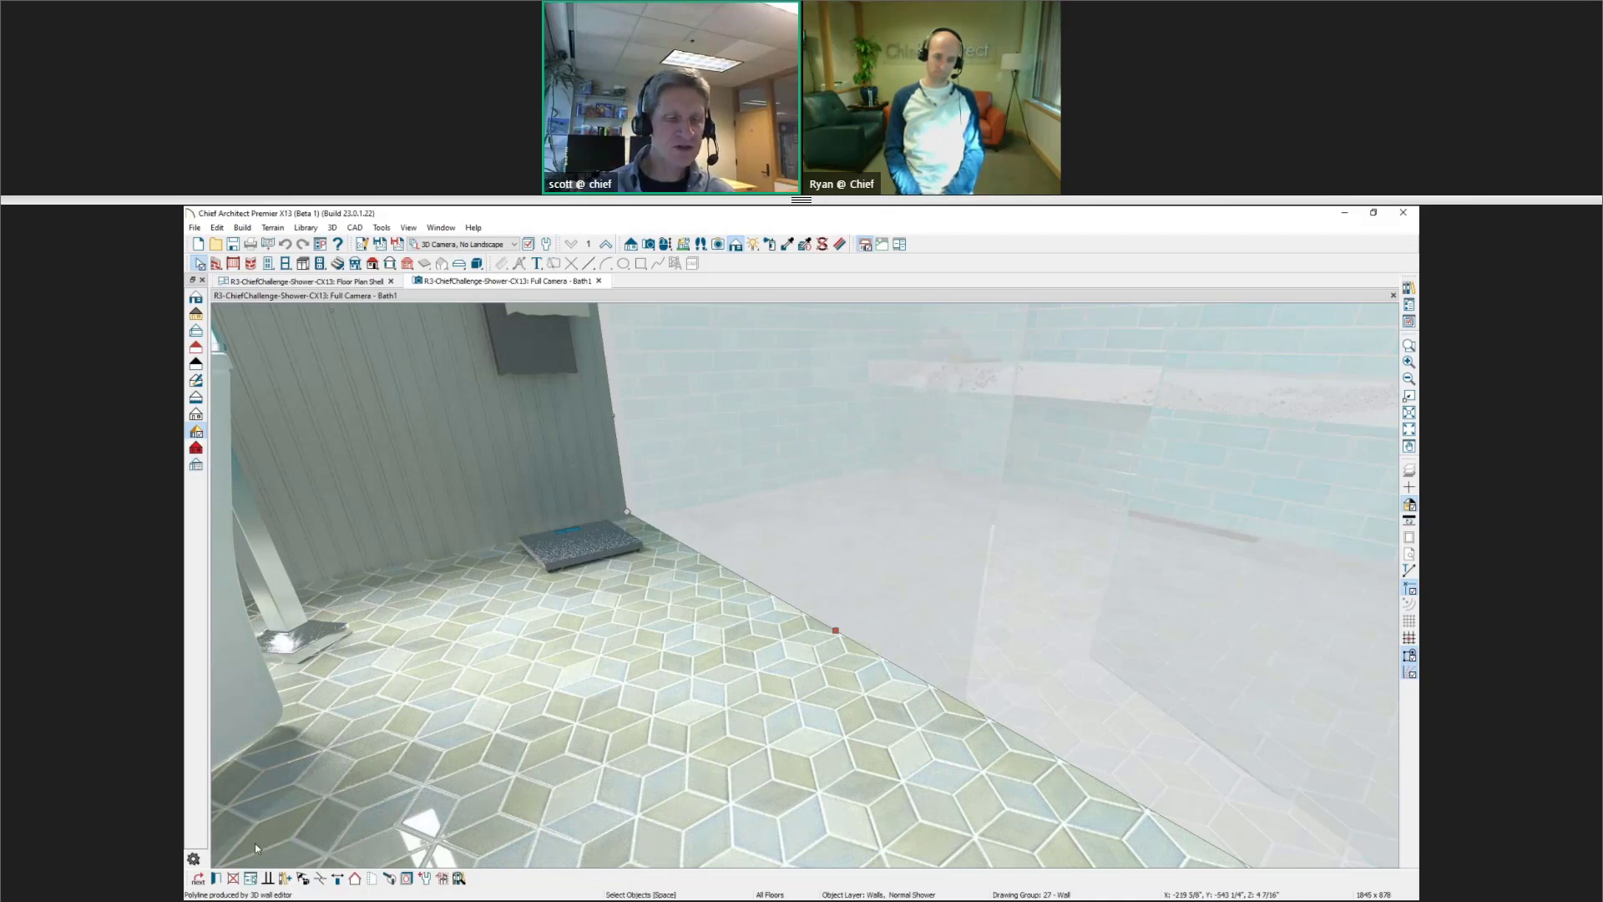
pyautogui.click(216, 879)
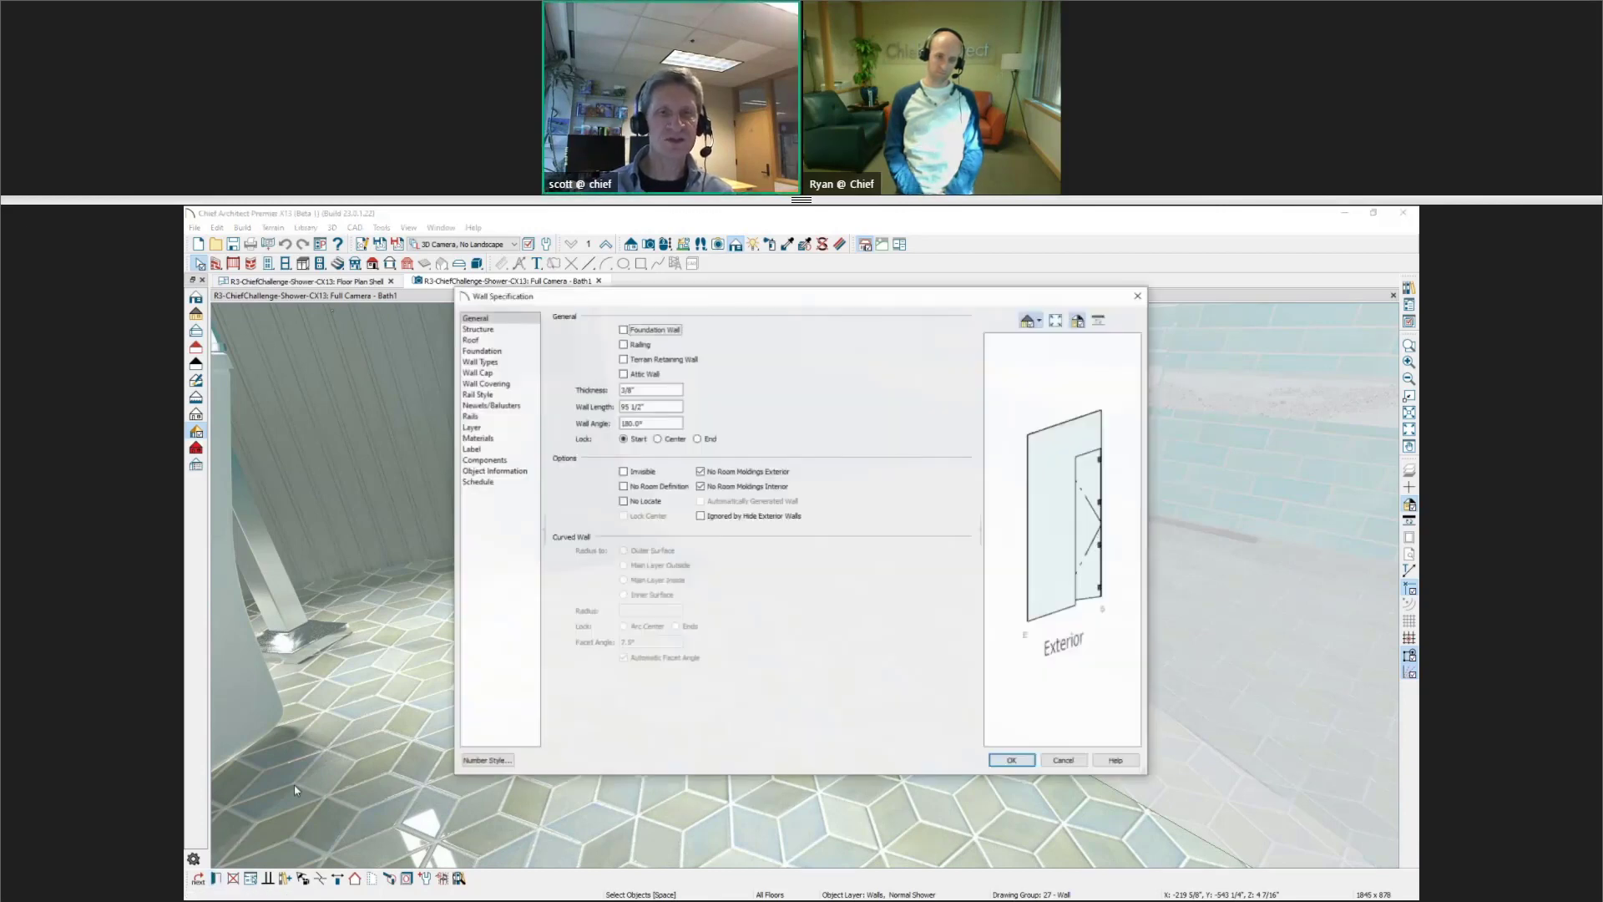
pyautogui.click(513, 364)
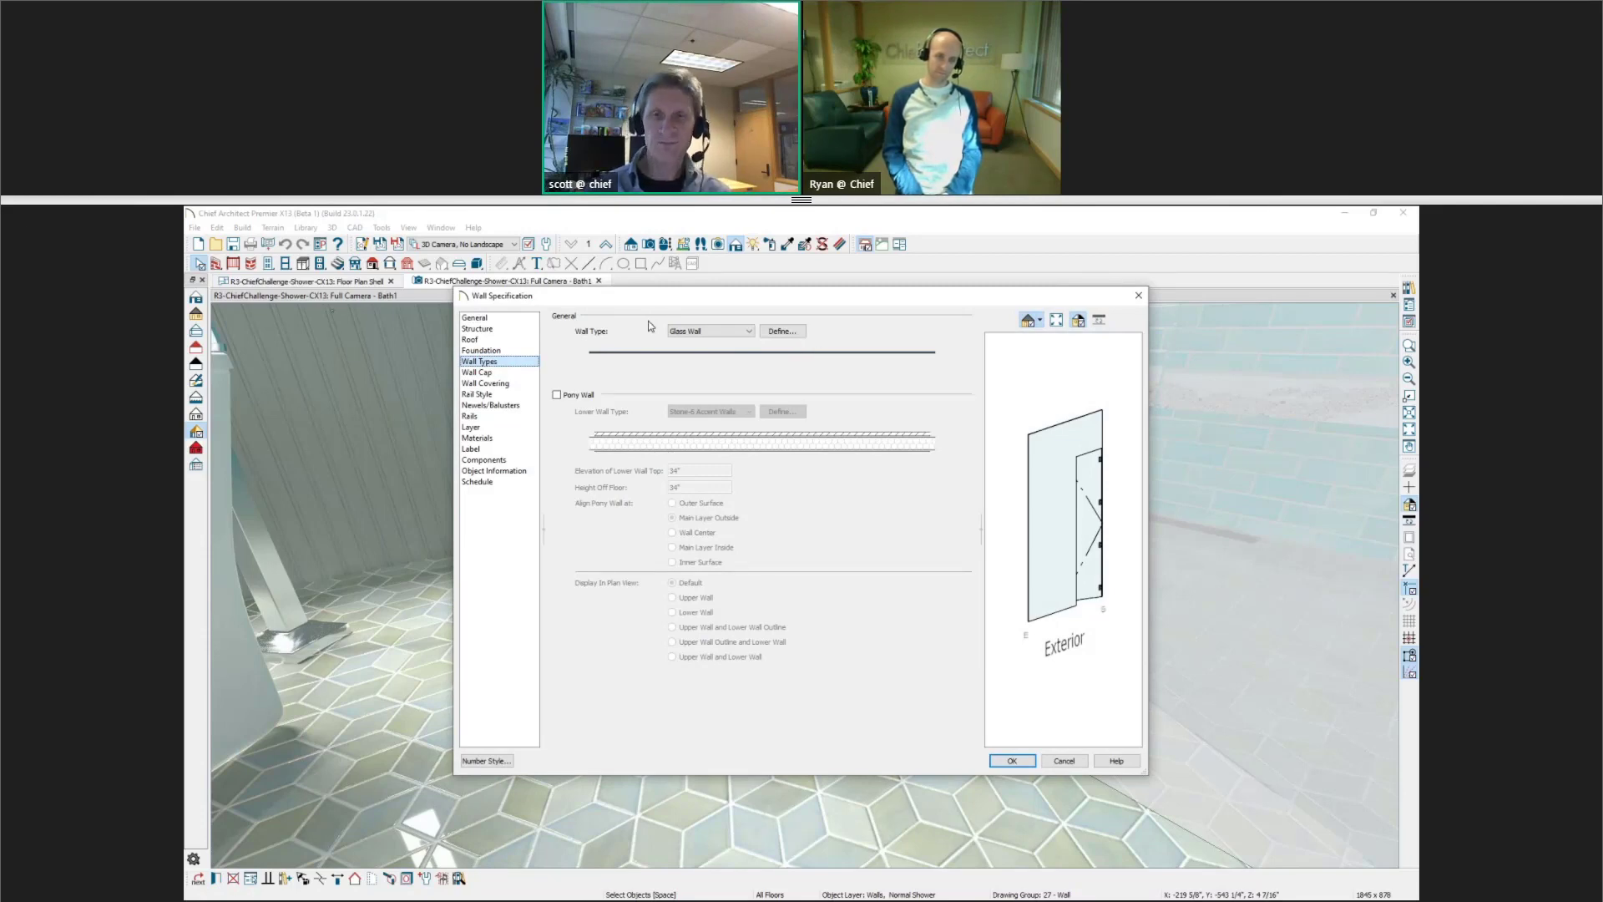
pyautogui.click(782, 334)
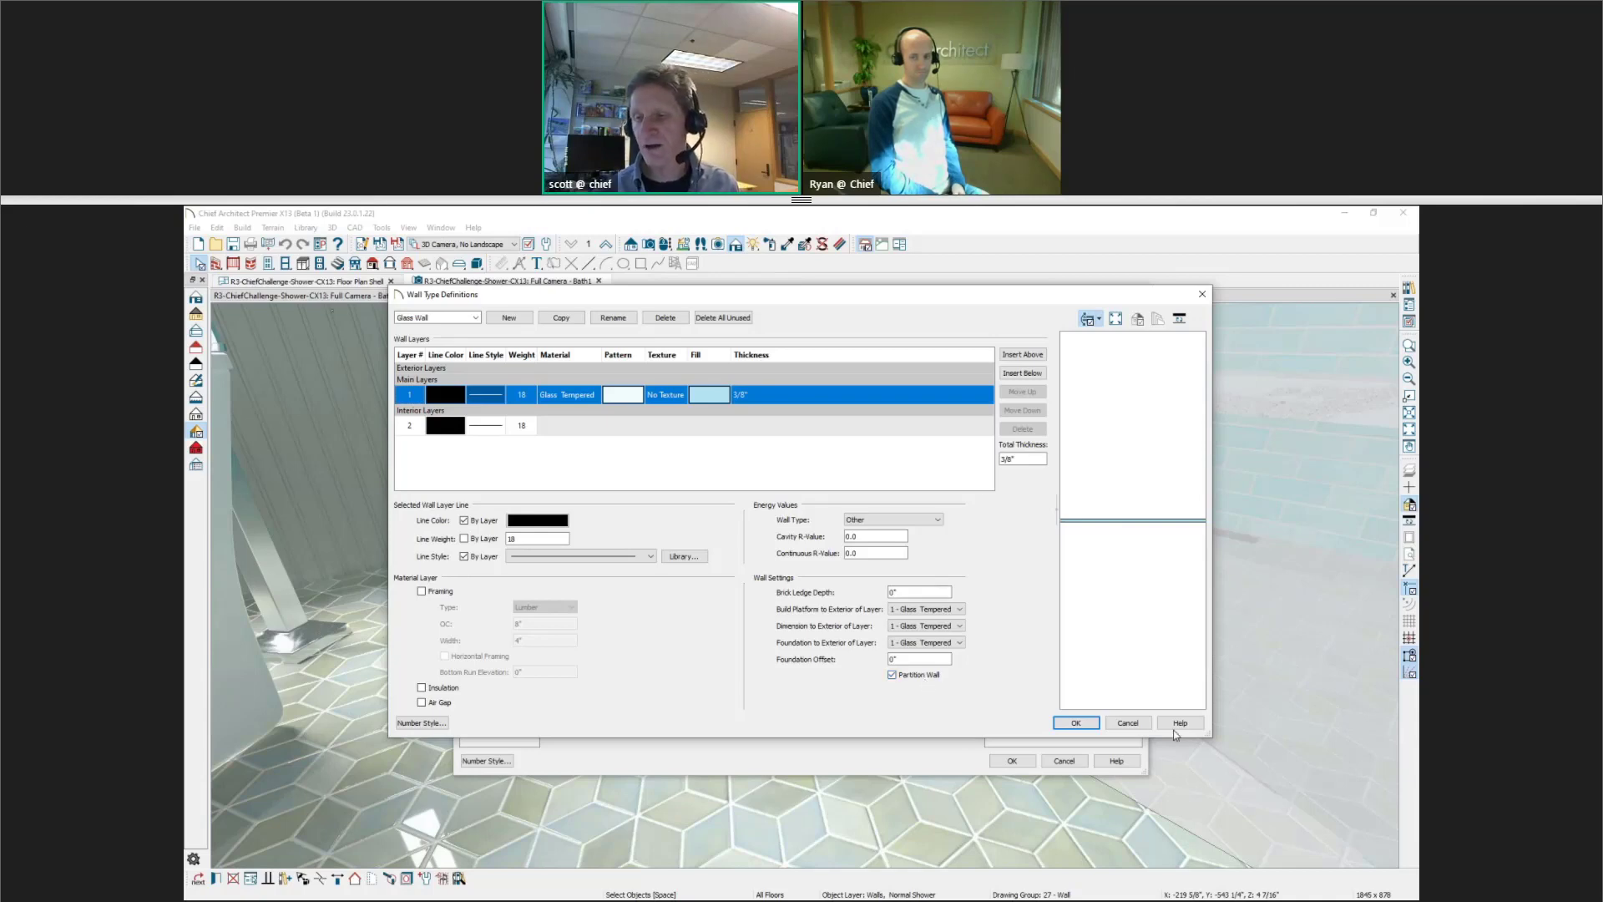
pyautogui.click(1123, 723)
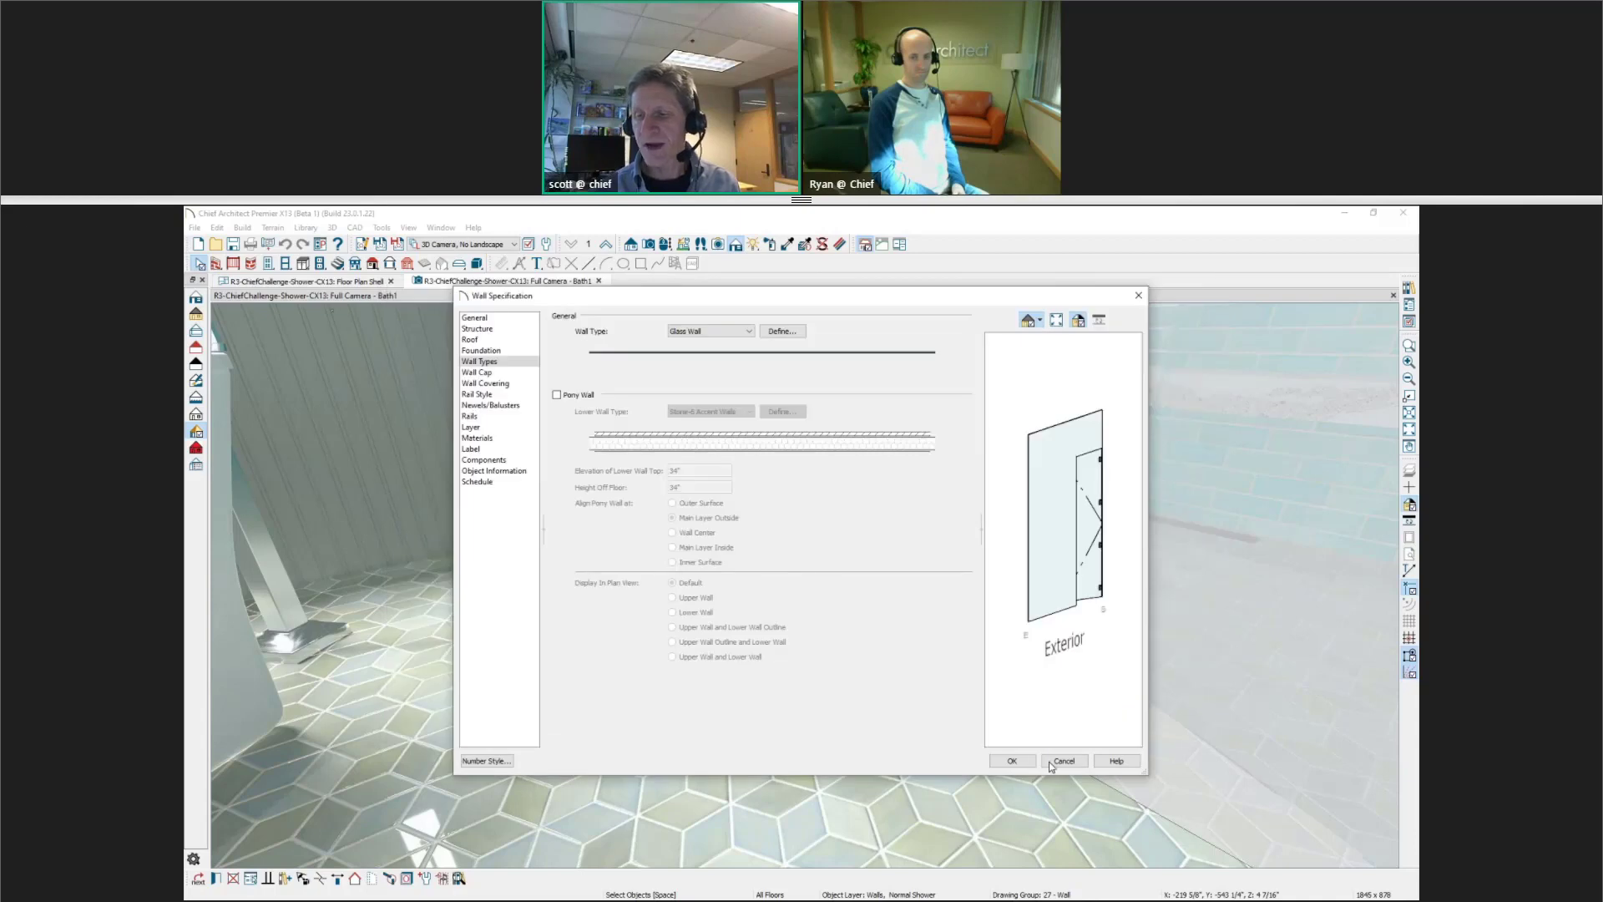
pyautogui.click(1061, 761)
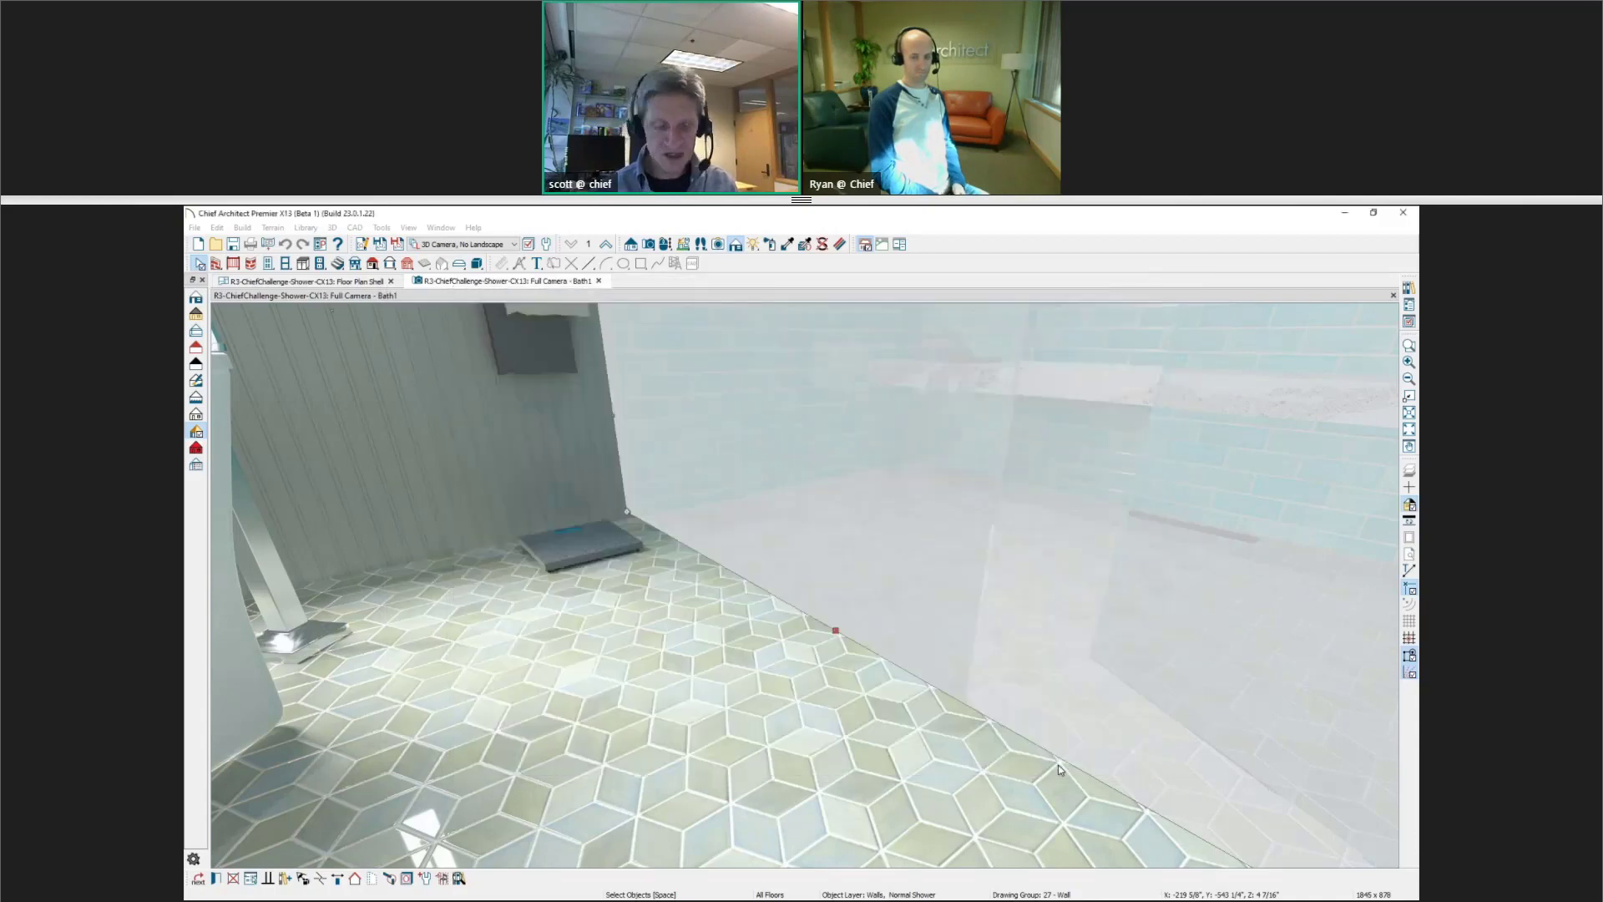
# Deselect the shower's glass wall and pull the camera back to view the tub and glass shower enclosure
pyautogui.press('Escape')
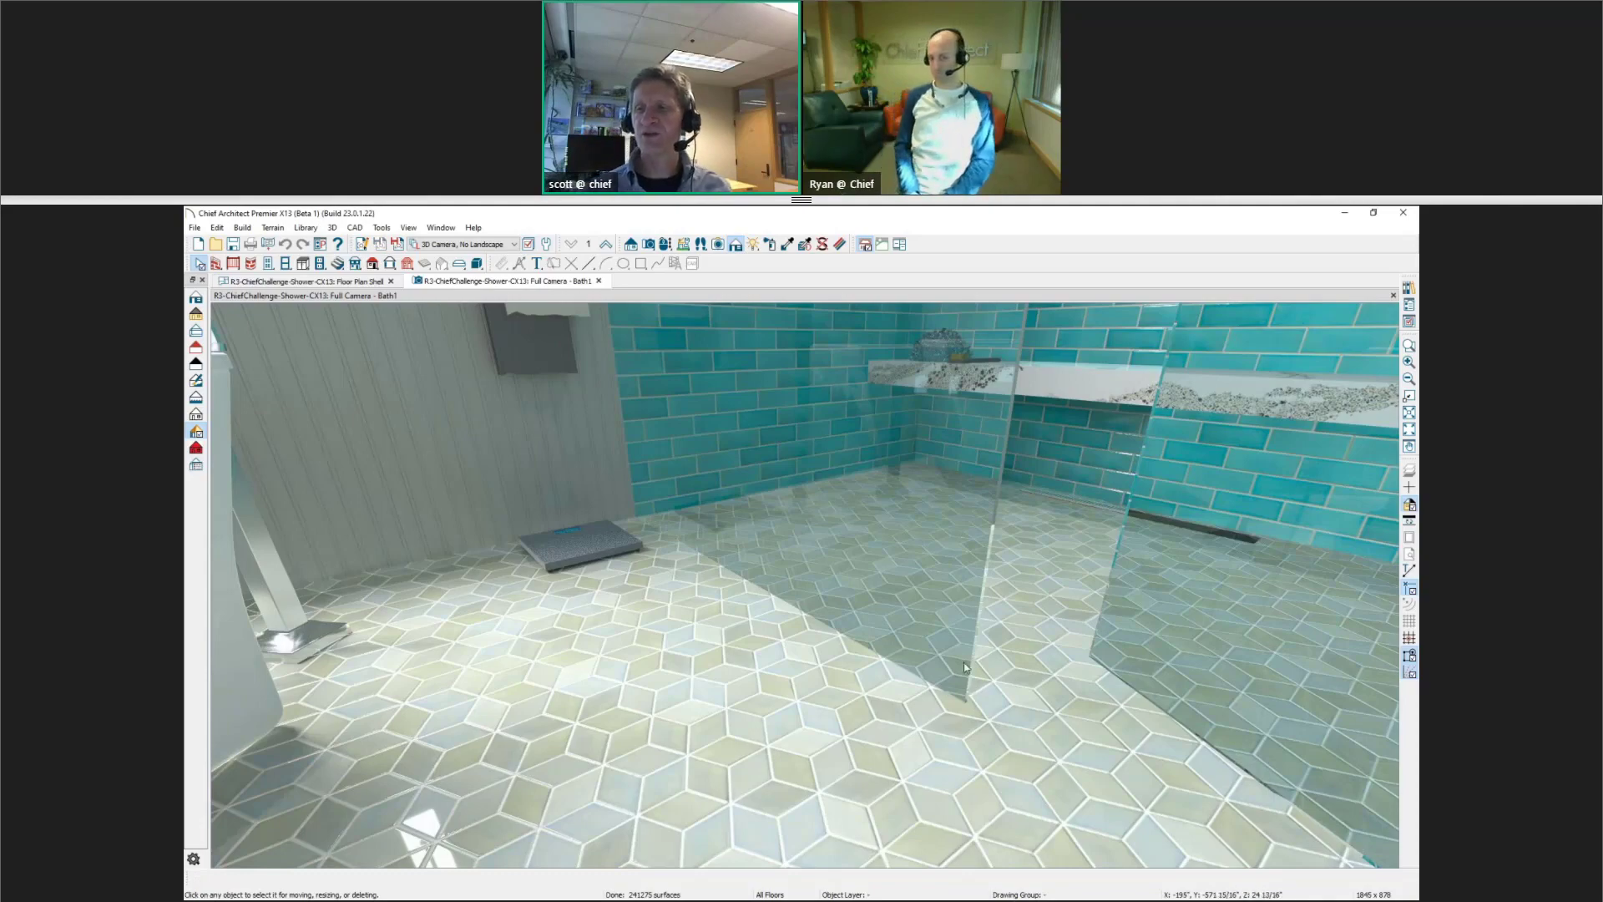
pyautogui.scroll(-2, 964, 629)
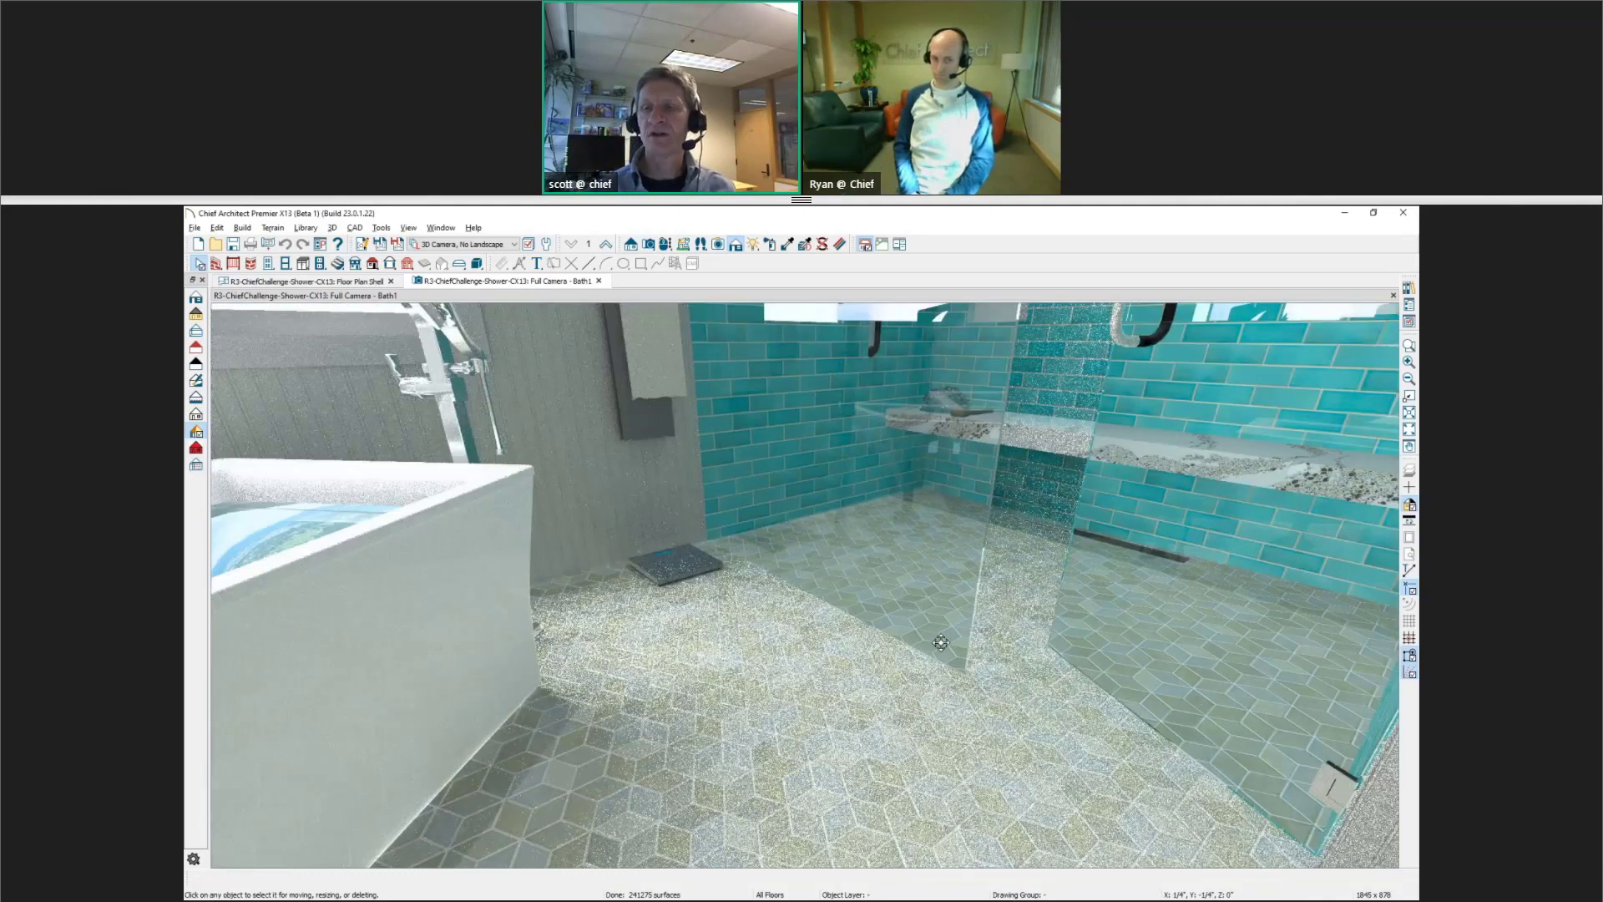
pyautogui.moveTo(940, 642); pyautogui.dragTo(925, 771, button='middle')
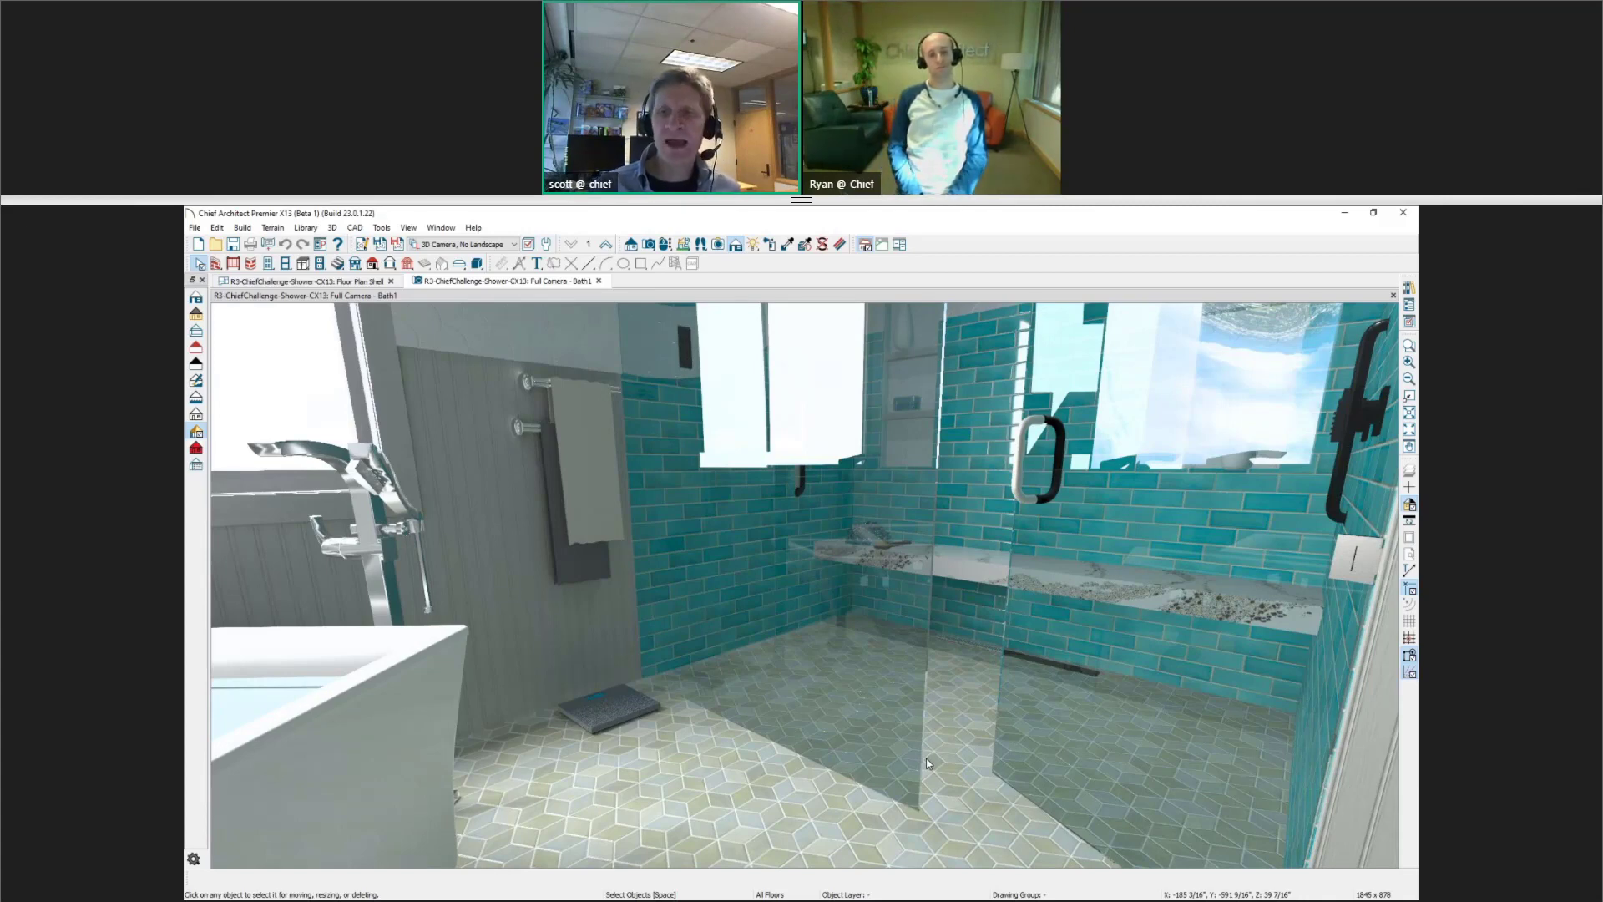
# Close the Bath1 camera without saving it, and close the R3-ChiefChallenge-Shower-CX13 plan
pyautogui.click(601, 285)
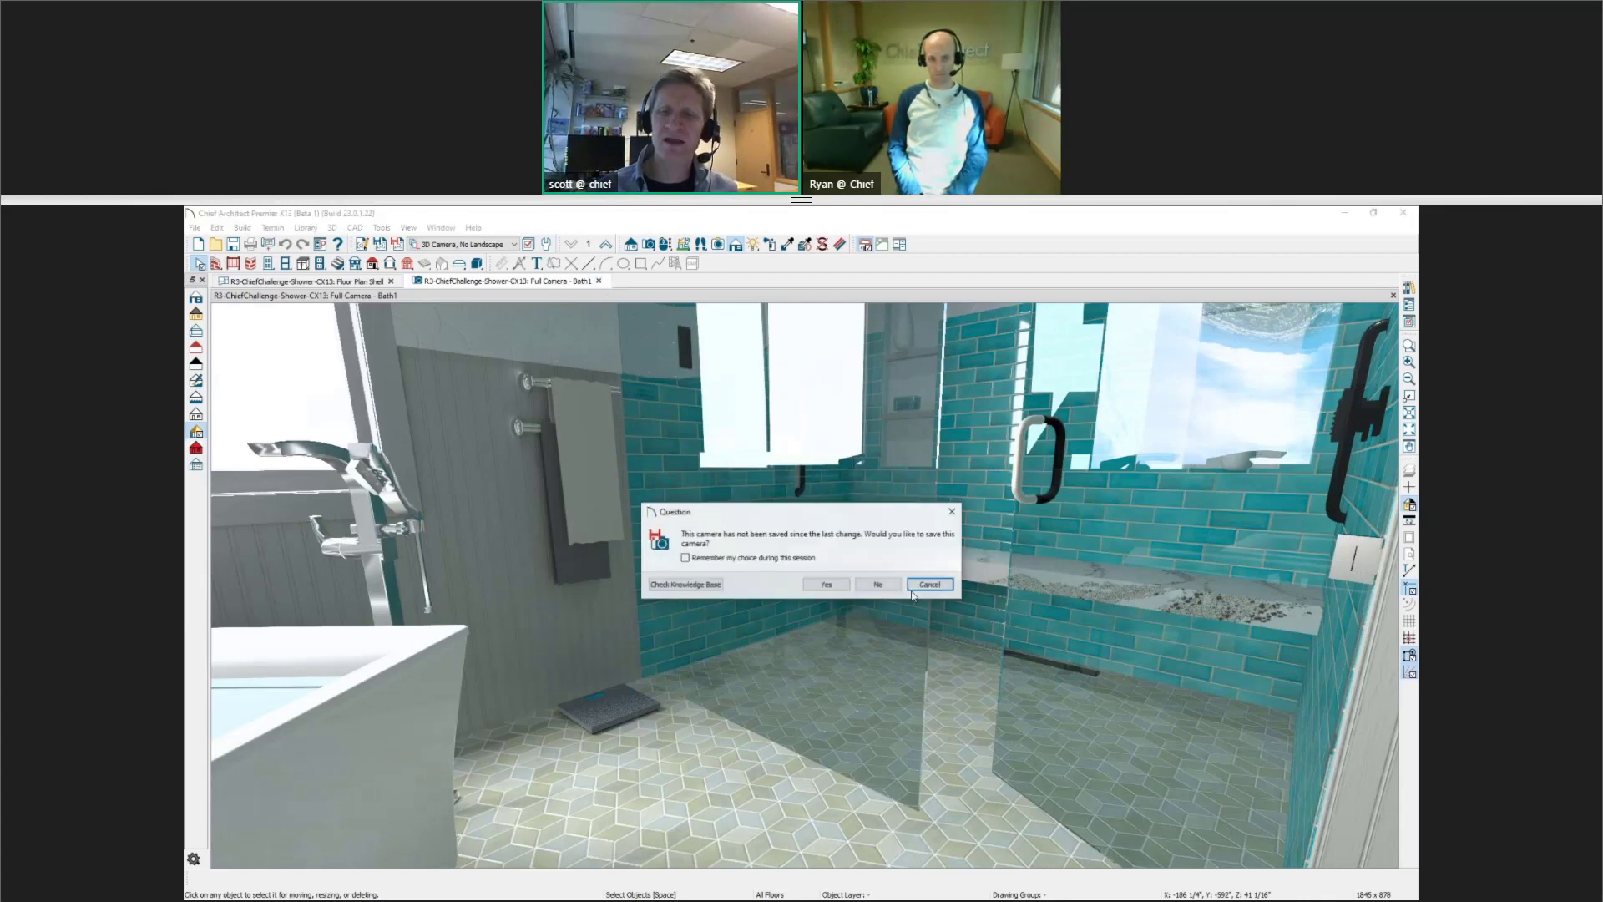
pyautogui.click(870, 578)
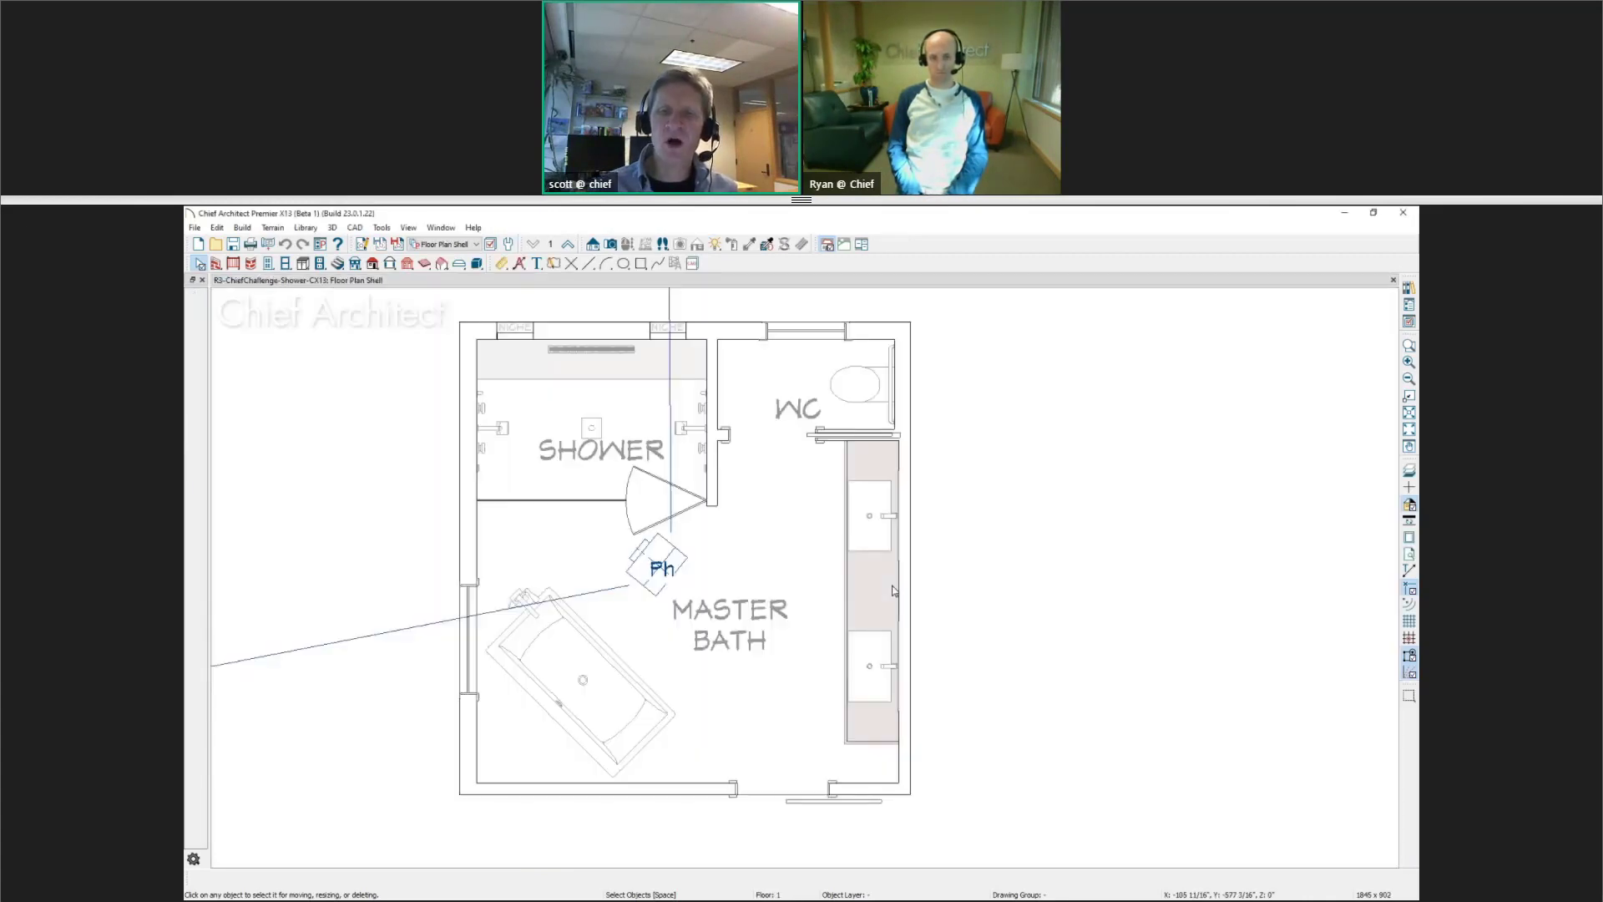
pyautogui.click(1392, 282)
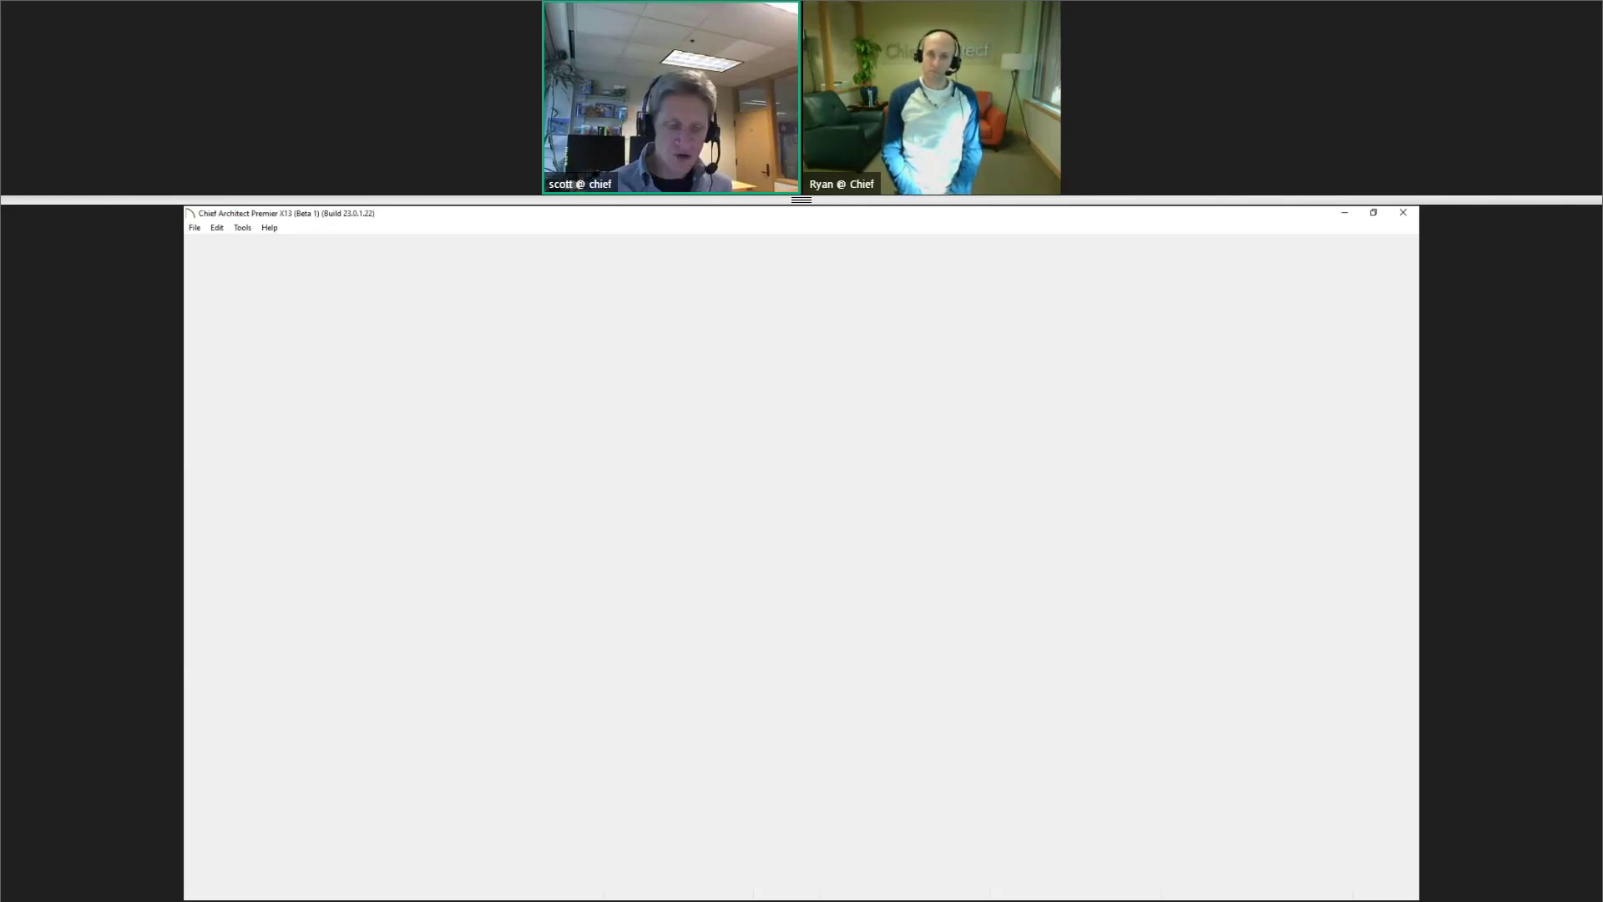
# Switch to the 3D Rendering - Questions image in Photos, and minimize it to return to the bath scene in Chief Architect
pyautogui.hotkey('alt', 'Tab')
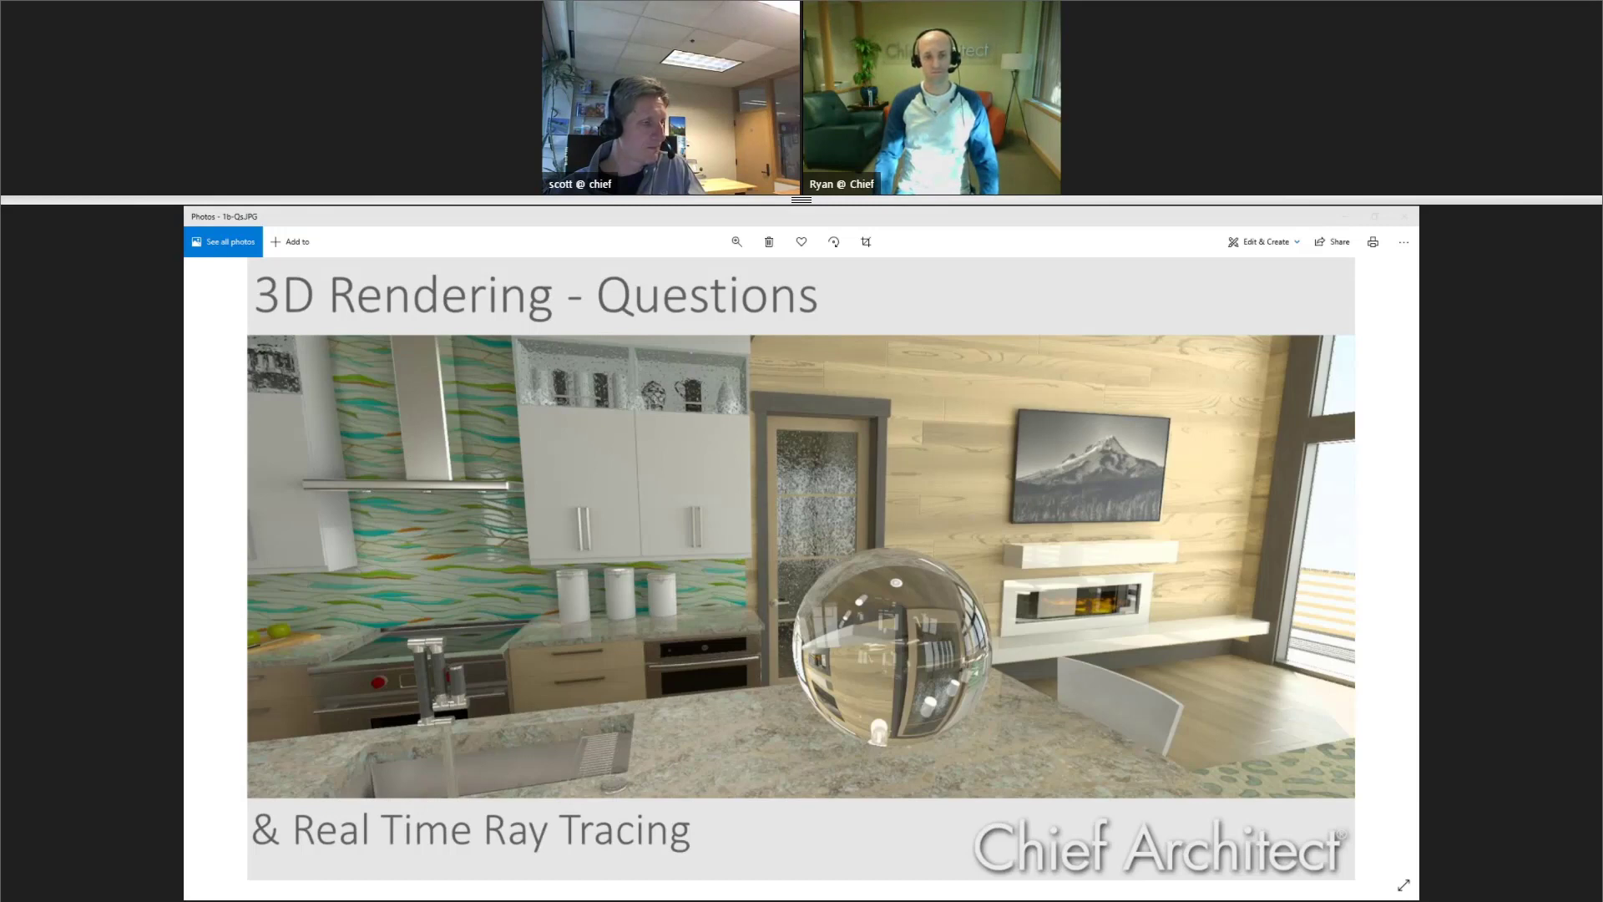
pyautogui.hotkey('alt', 'Tab')
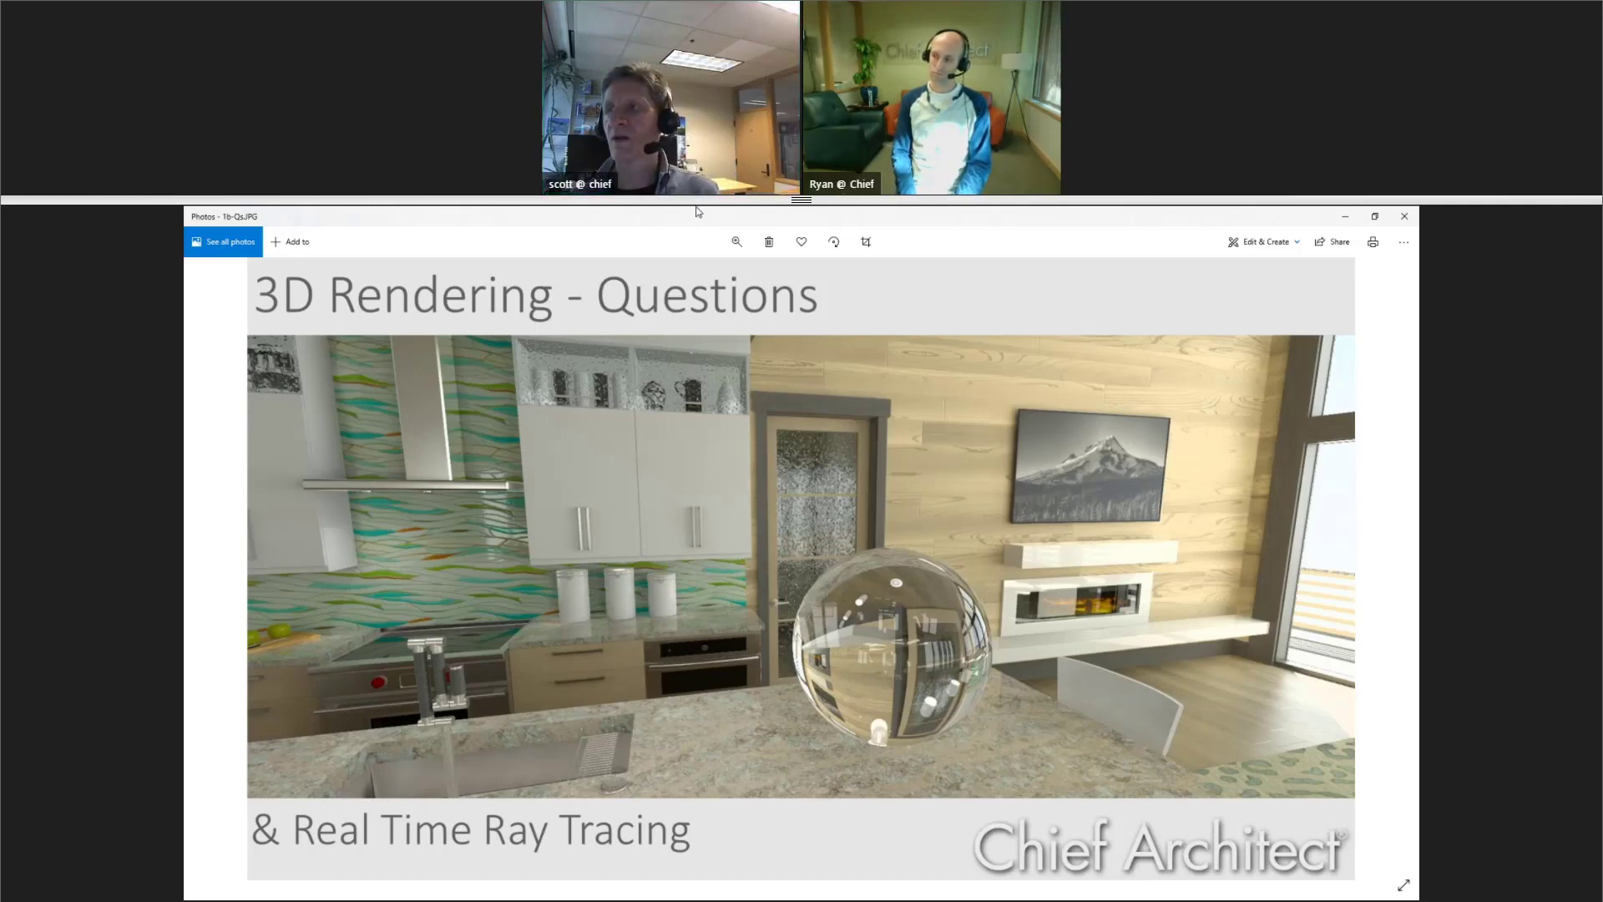
pyautogui.click(1347, 216)
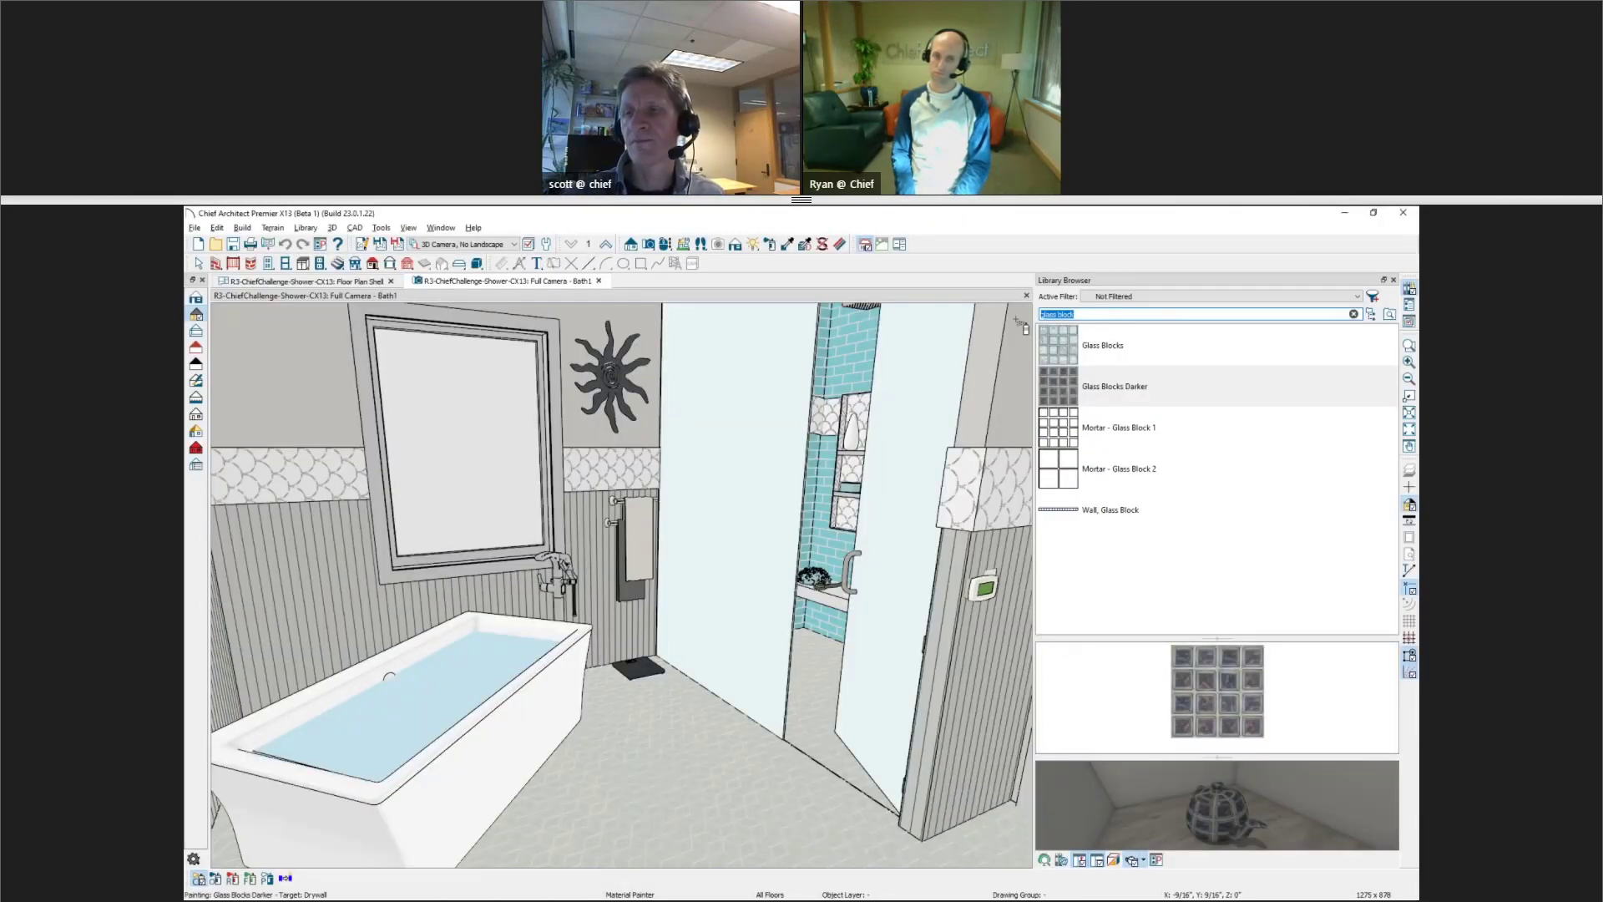
# Search the material library for "rain glass" and pick the first Rain Water Glass material
pyautogui.write('rain glass')
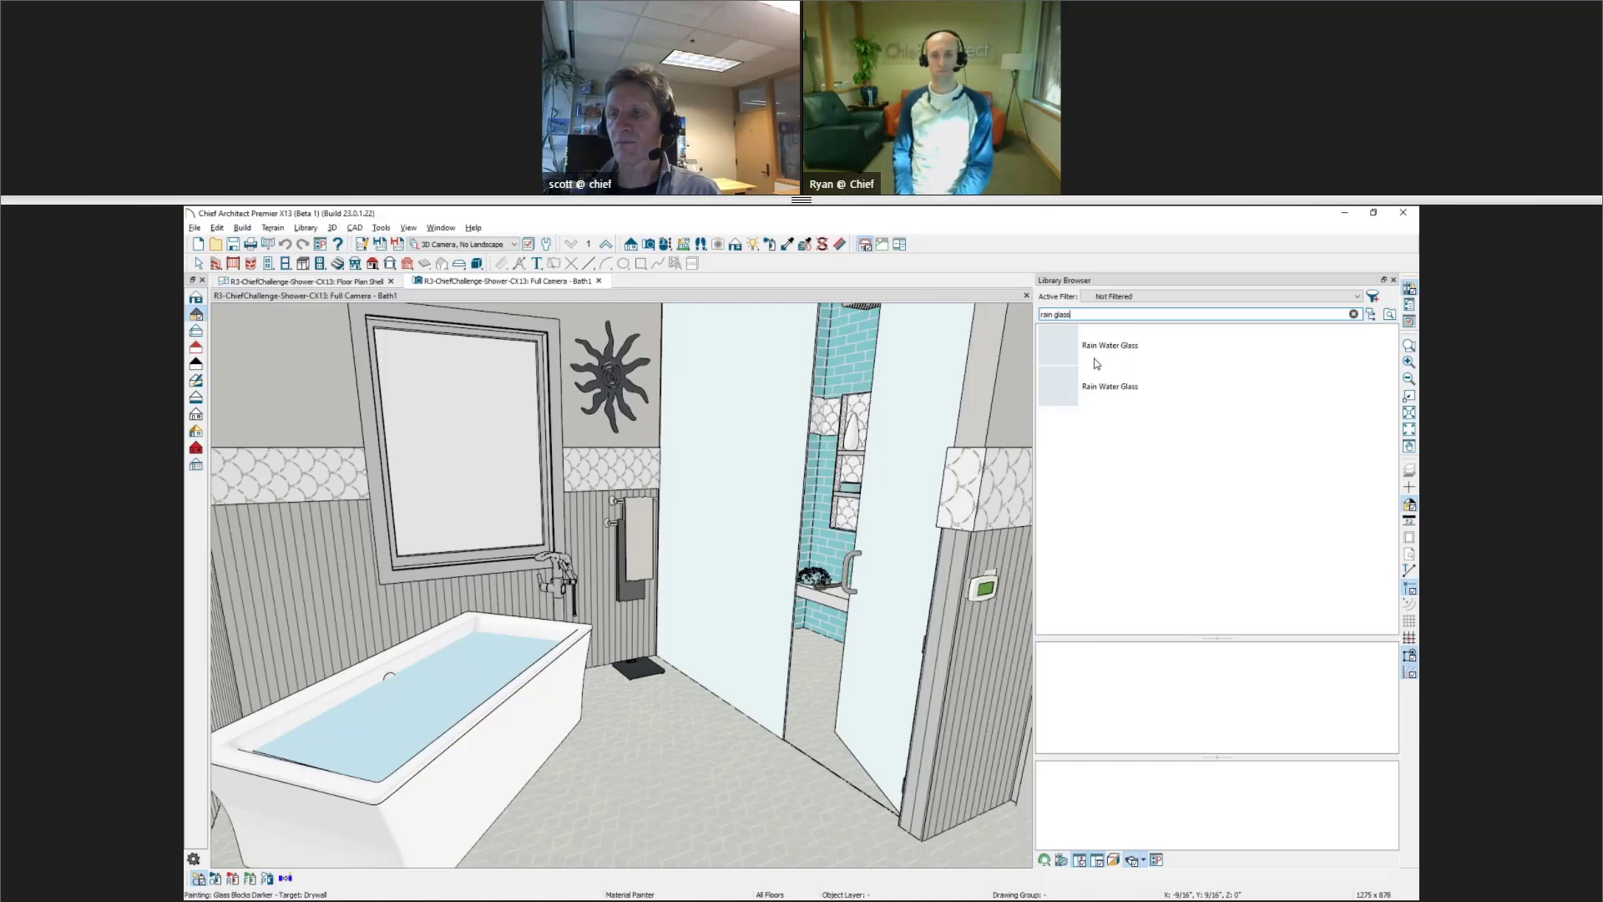
pyautogui.click(1096, 360)
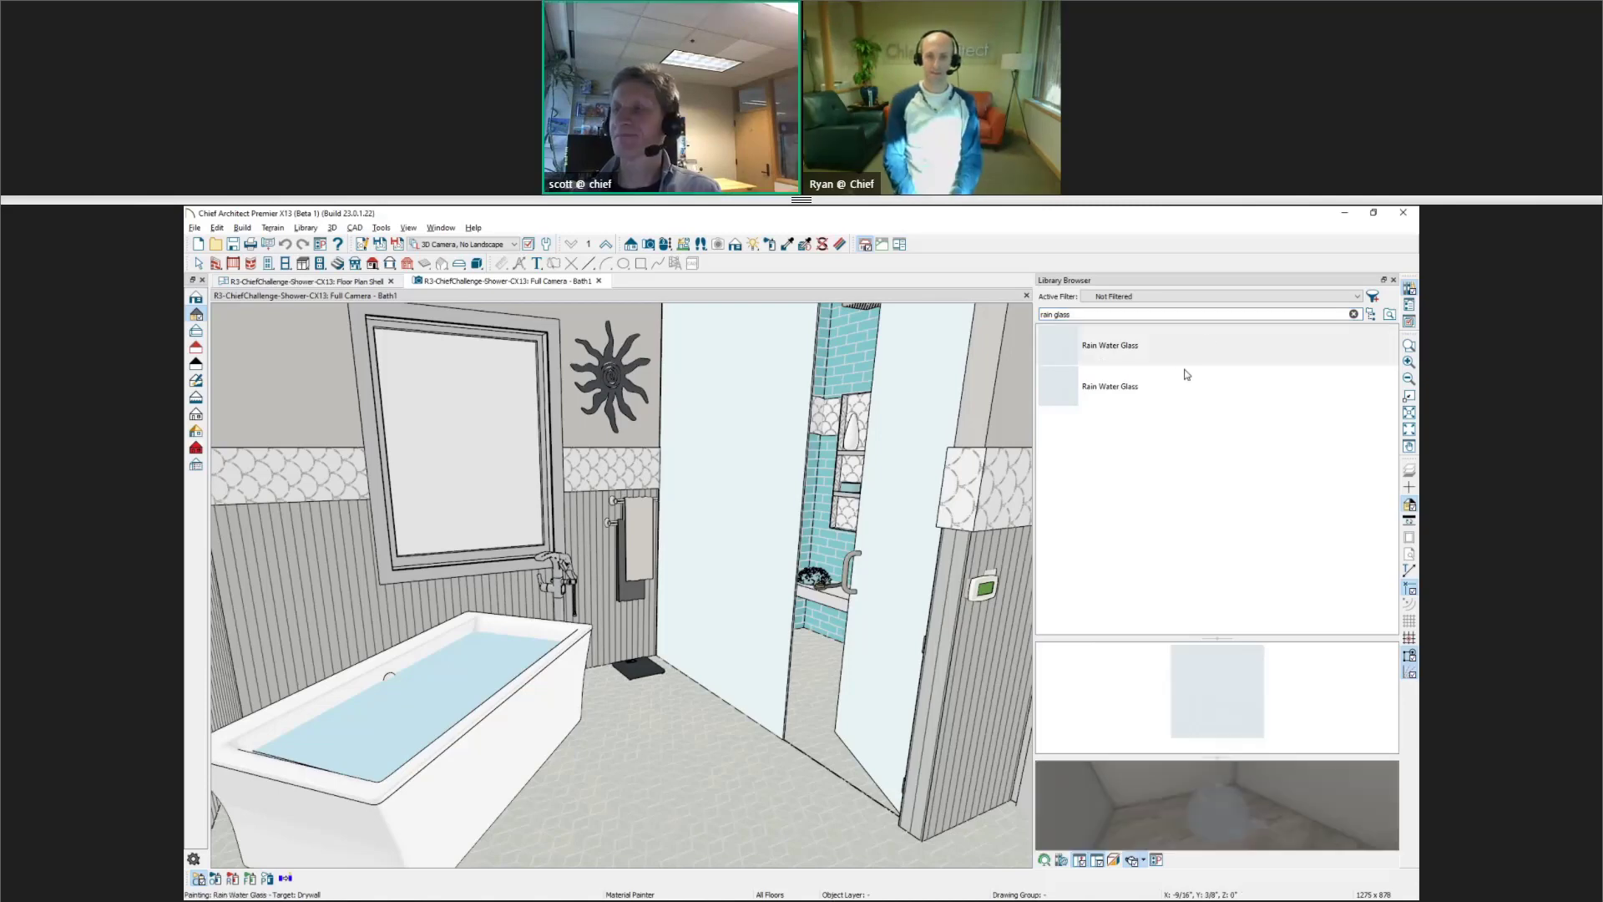
# Clear the plan window from the desktop and close the open camera without saving it
pyautogui.click(1345, 214)
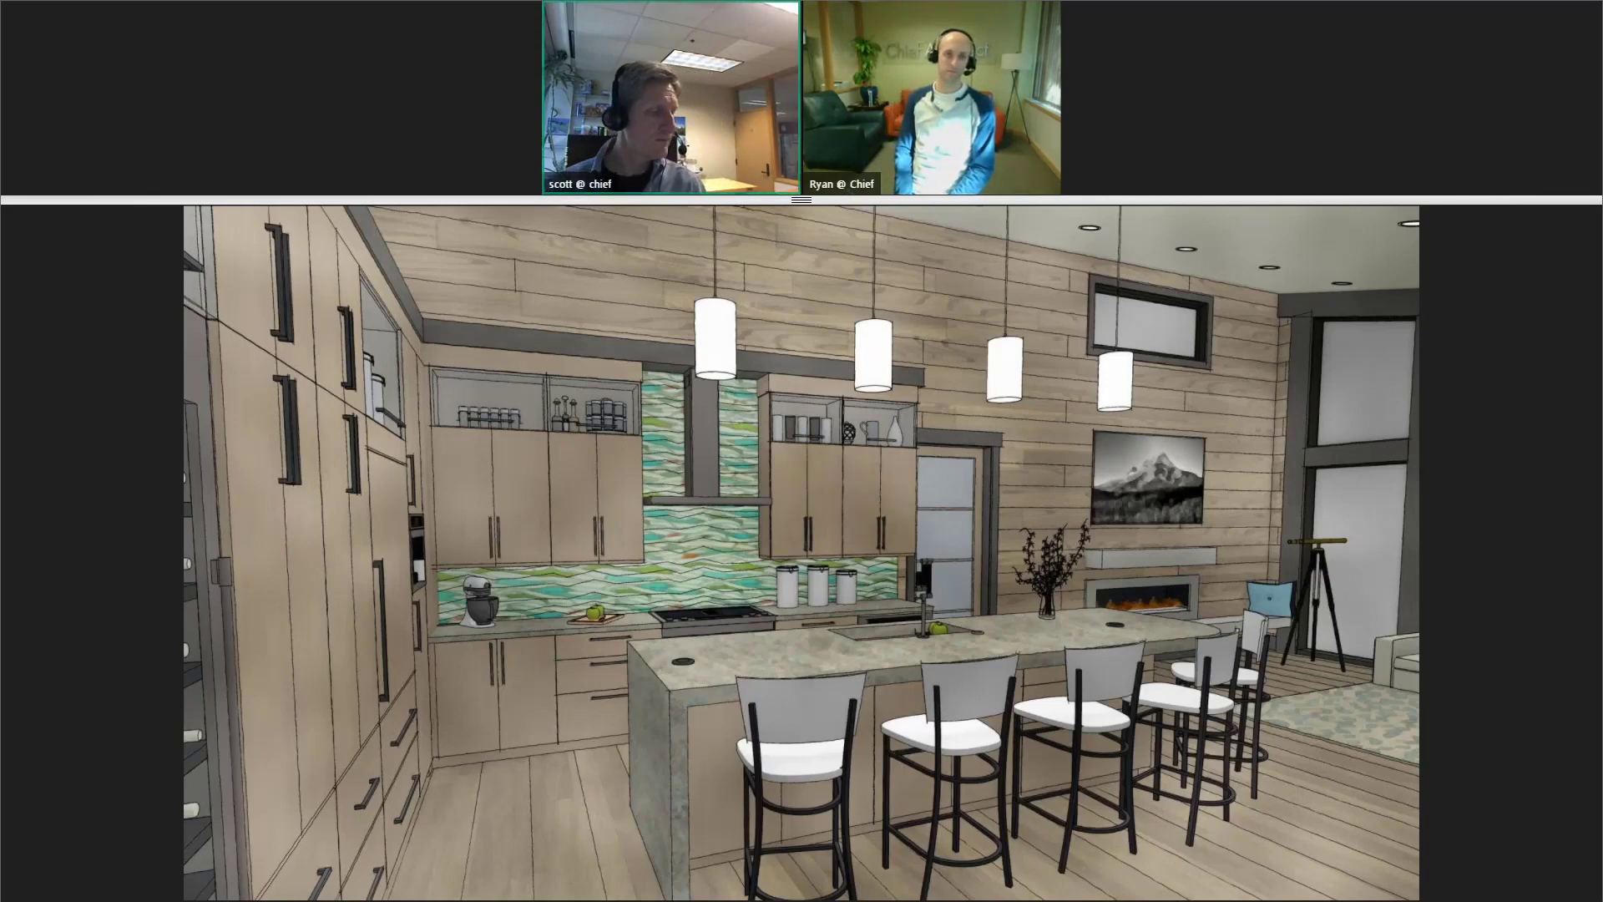
pyautogui.hotkey('ctrl', 'w')
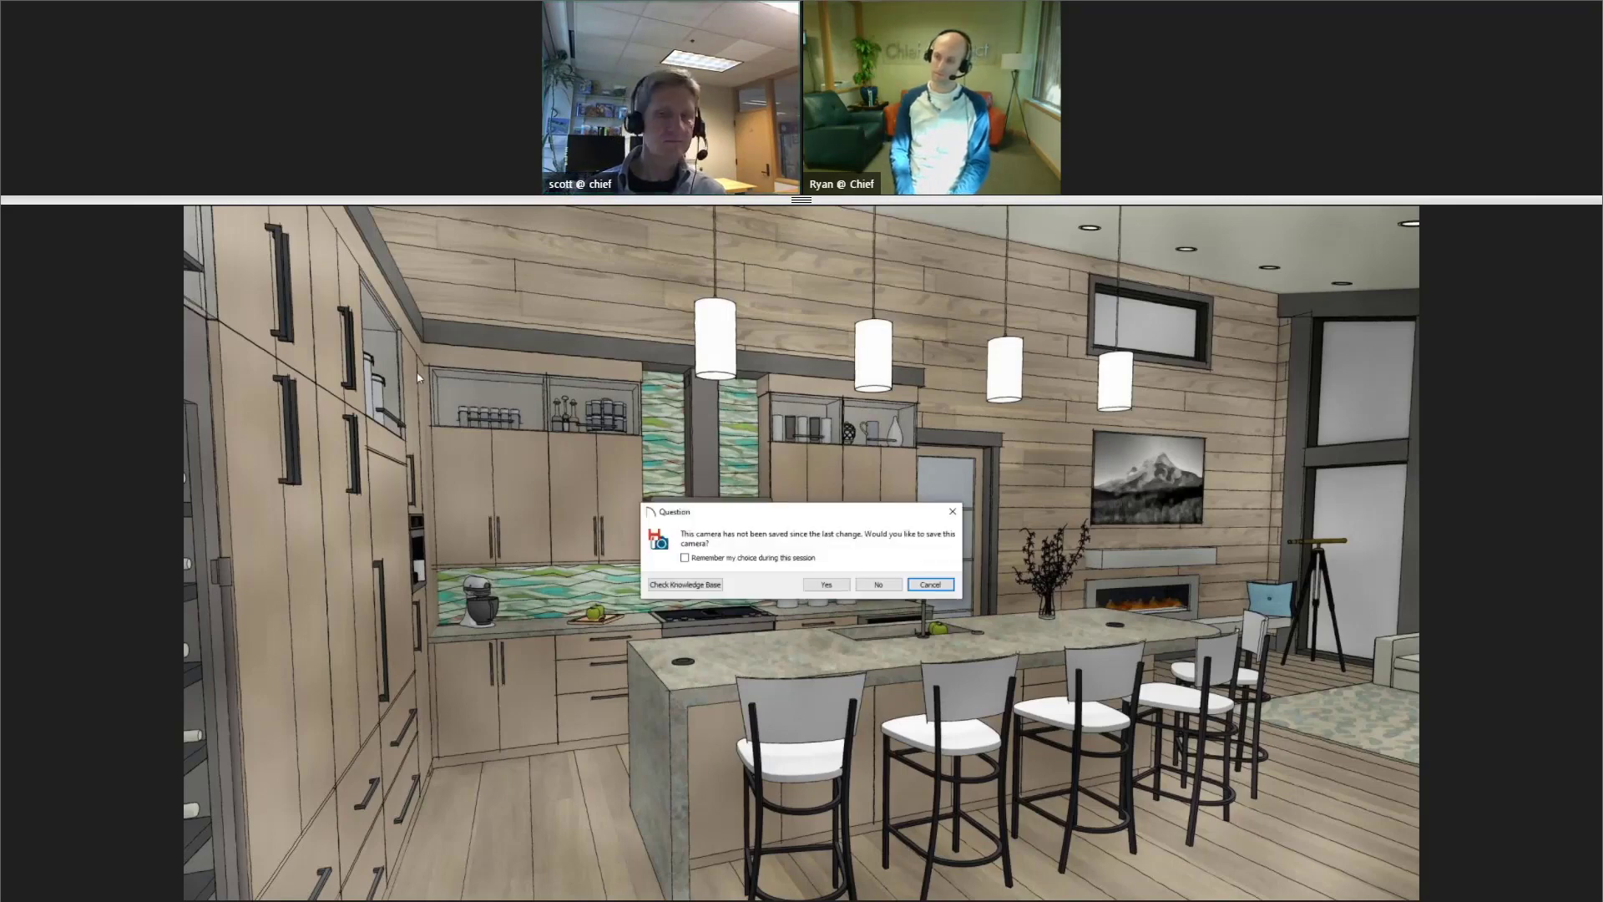
pyautogui.click(875, 585)
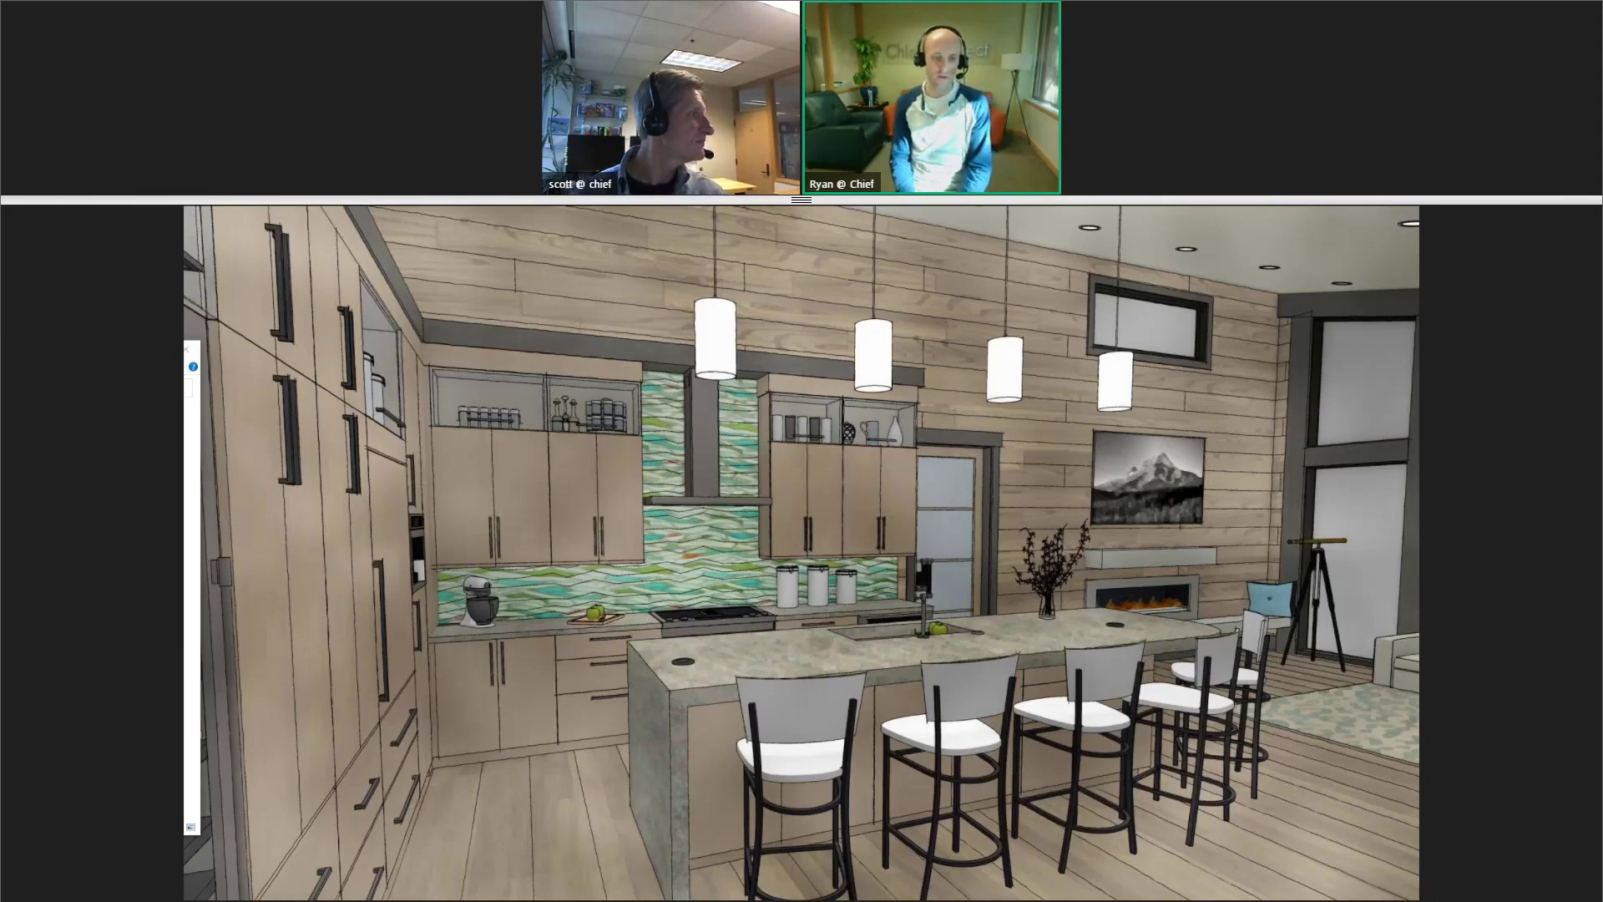
# Bring Device Manager into view and open the properties of the NVIDIA GeForce RTX 3080 display adapter
pyautogui.moveTo(184, 346); pyautogui.dragTo(980, 309)
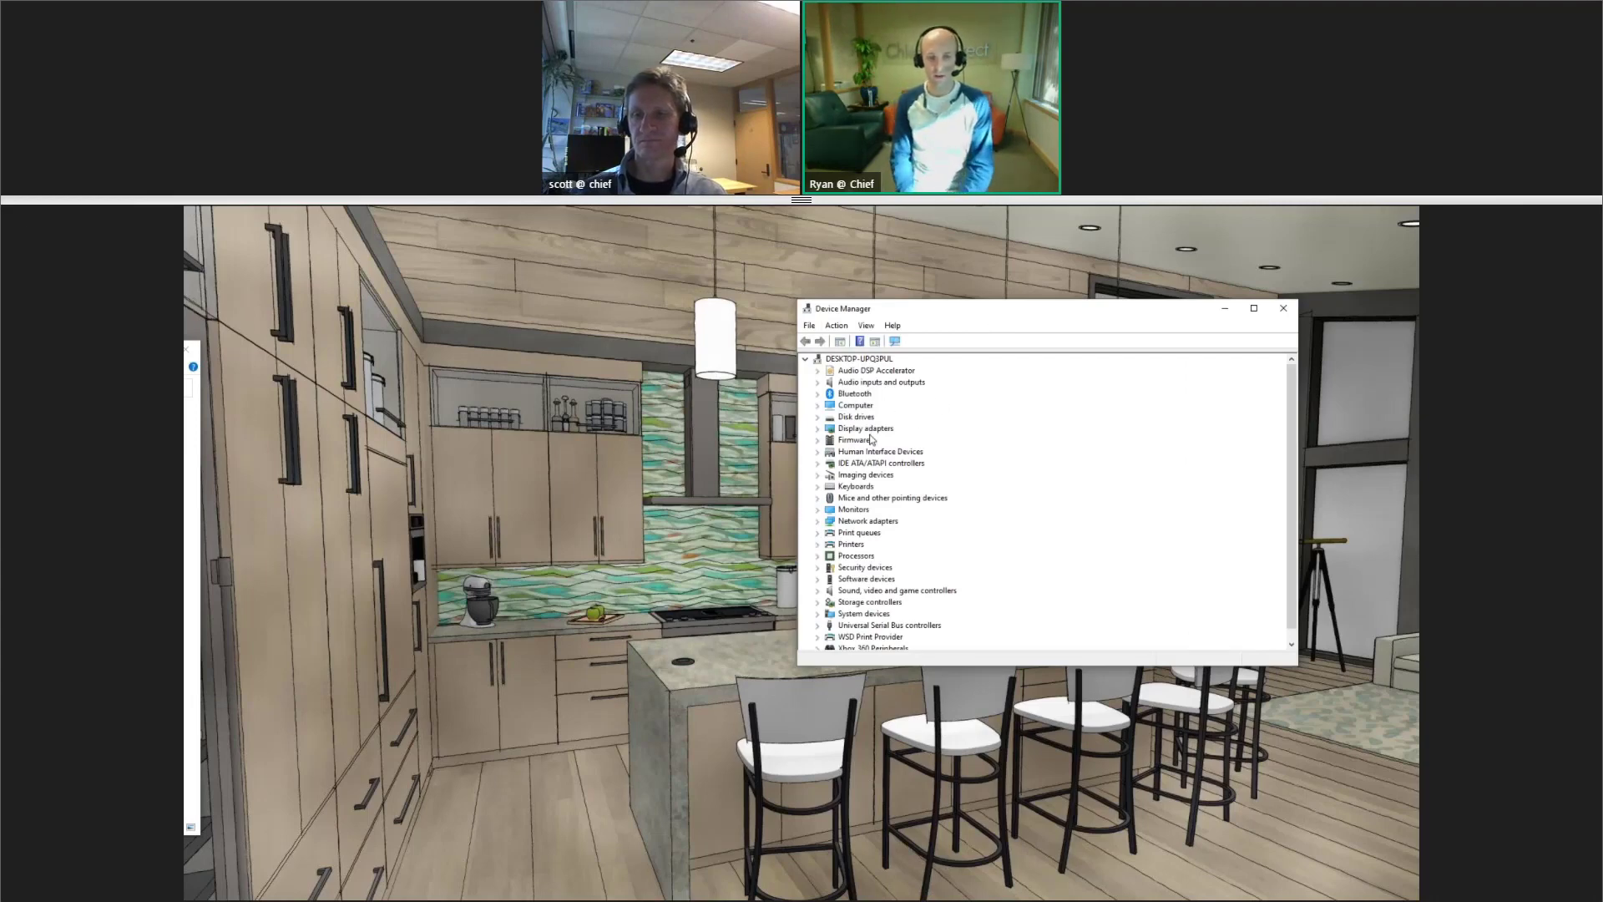
pyautogui.click(818, 429)
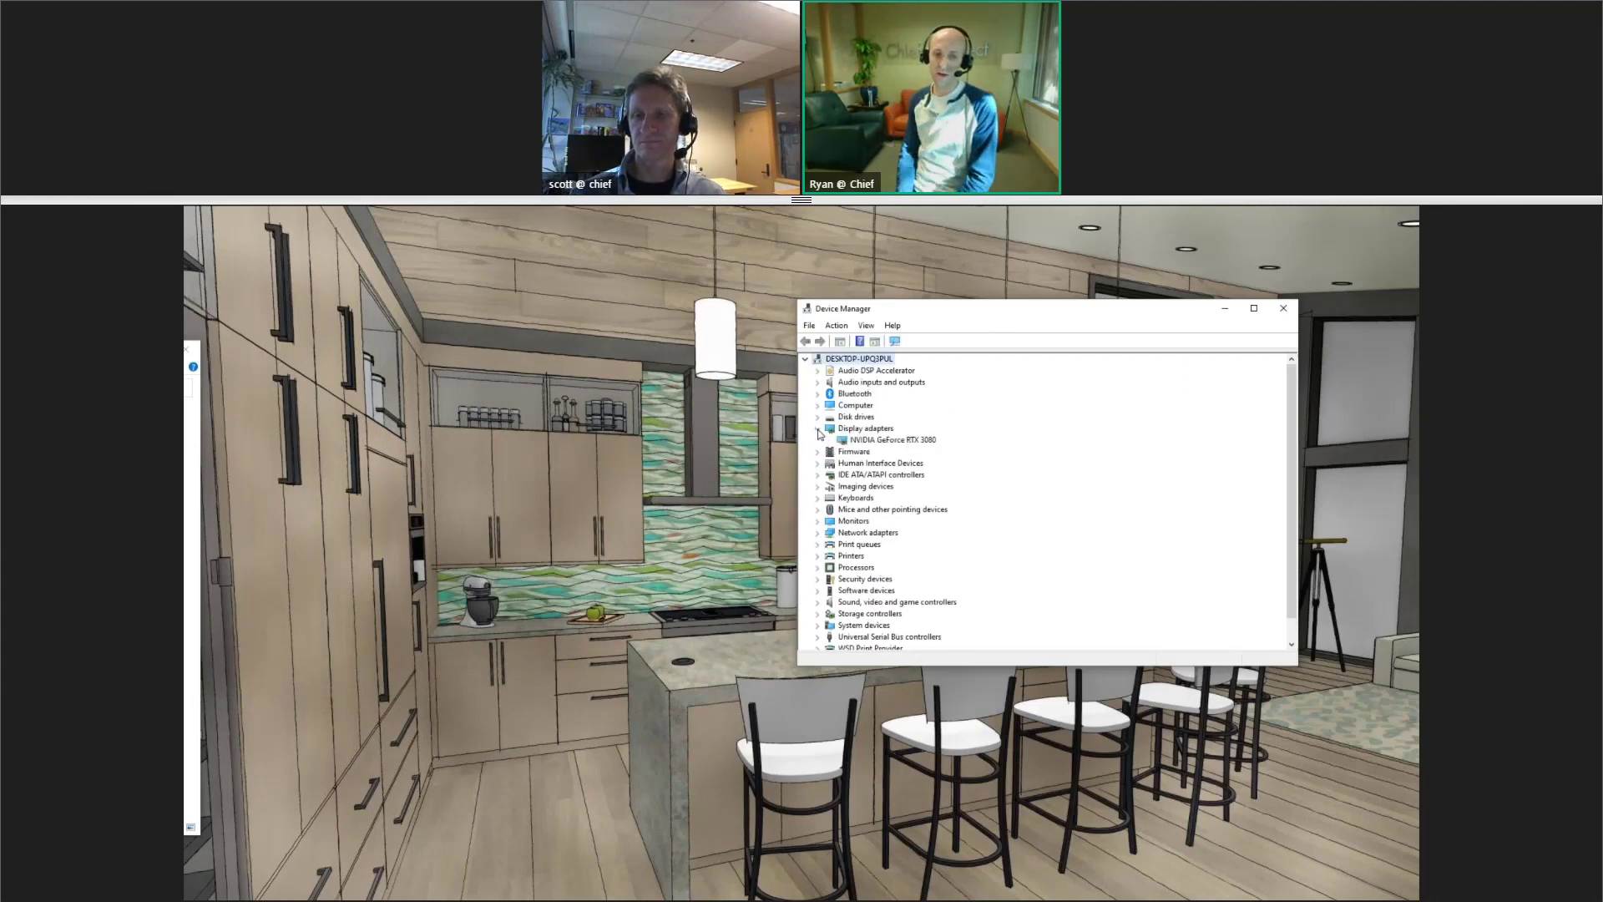
pyautogui.click(872, 441)
pyautogui.rightClick(872, 441)
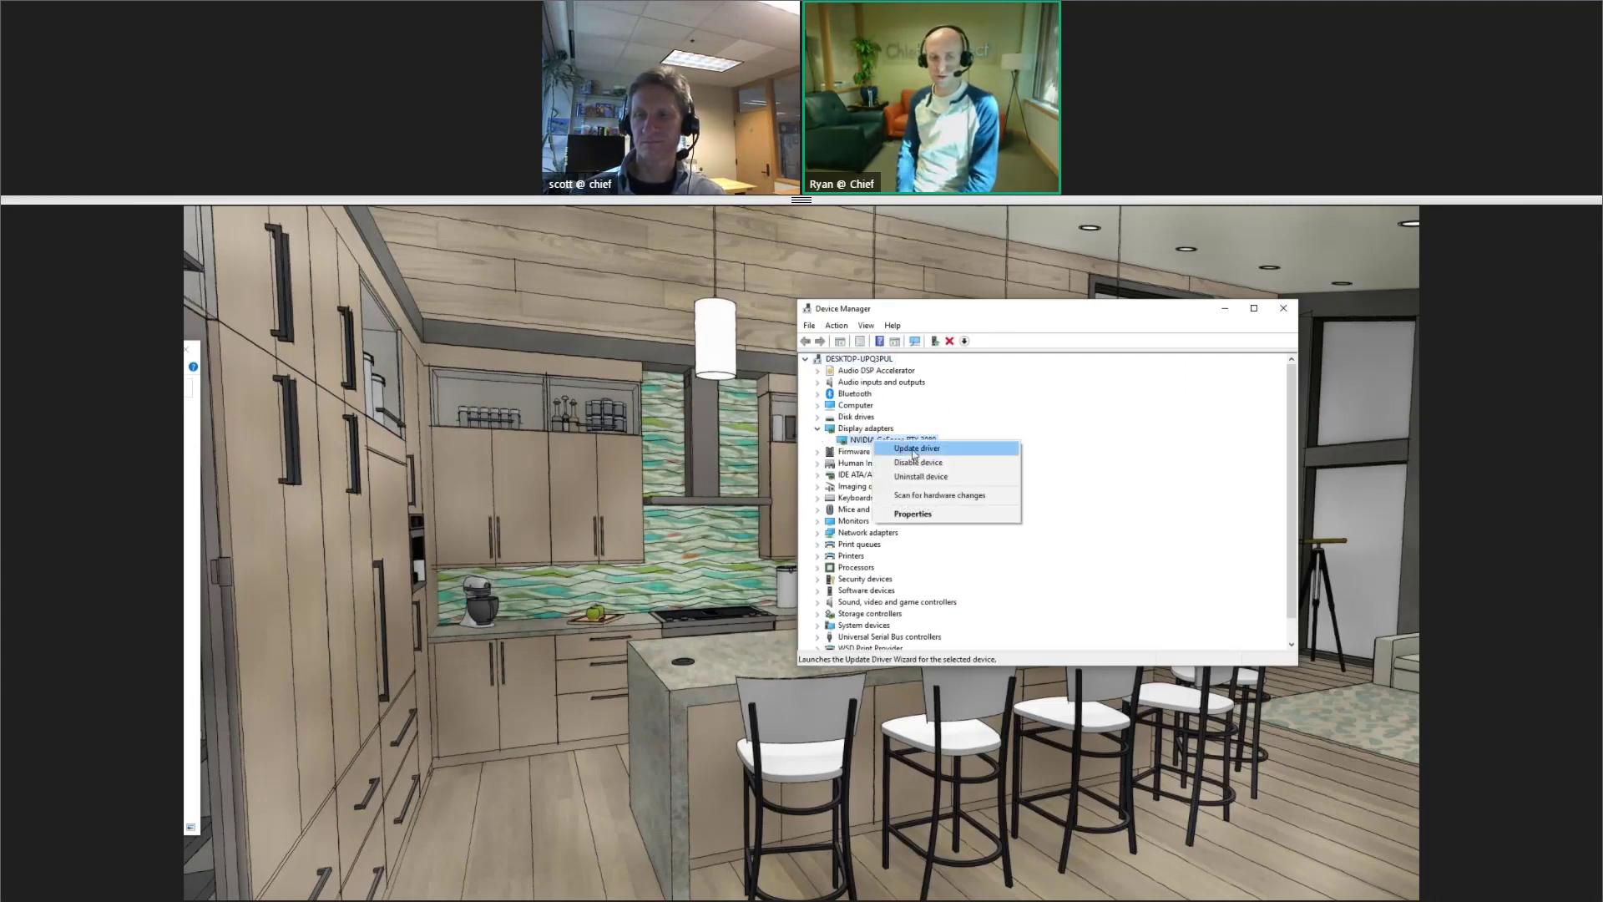
pyautogui.click(922, 514)
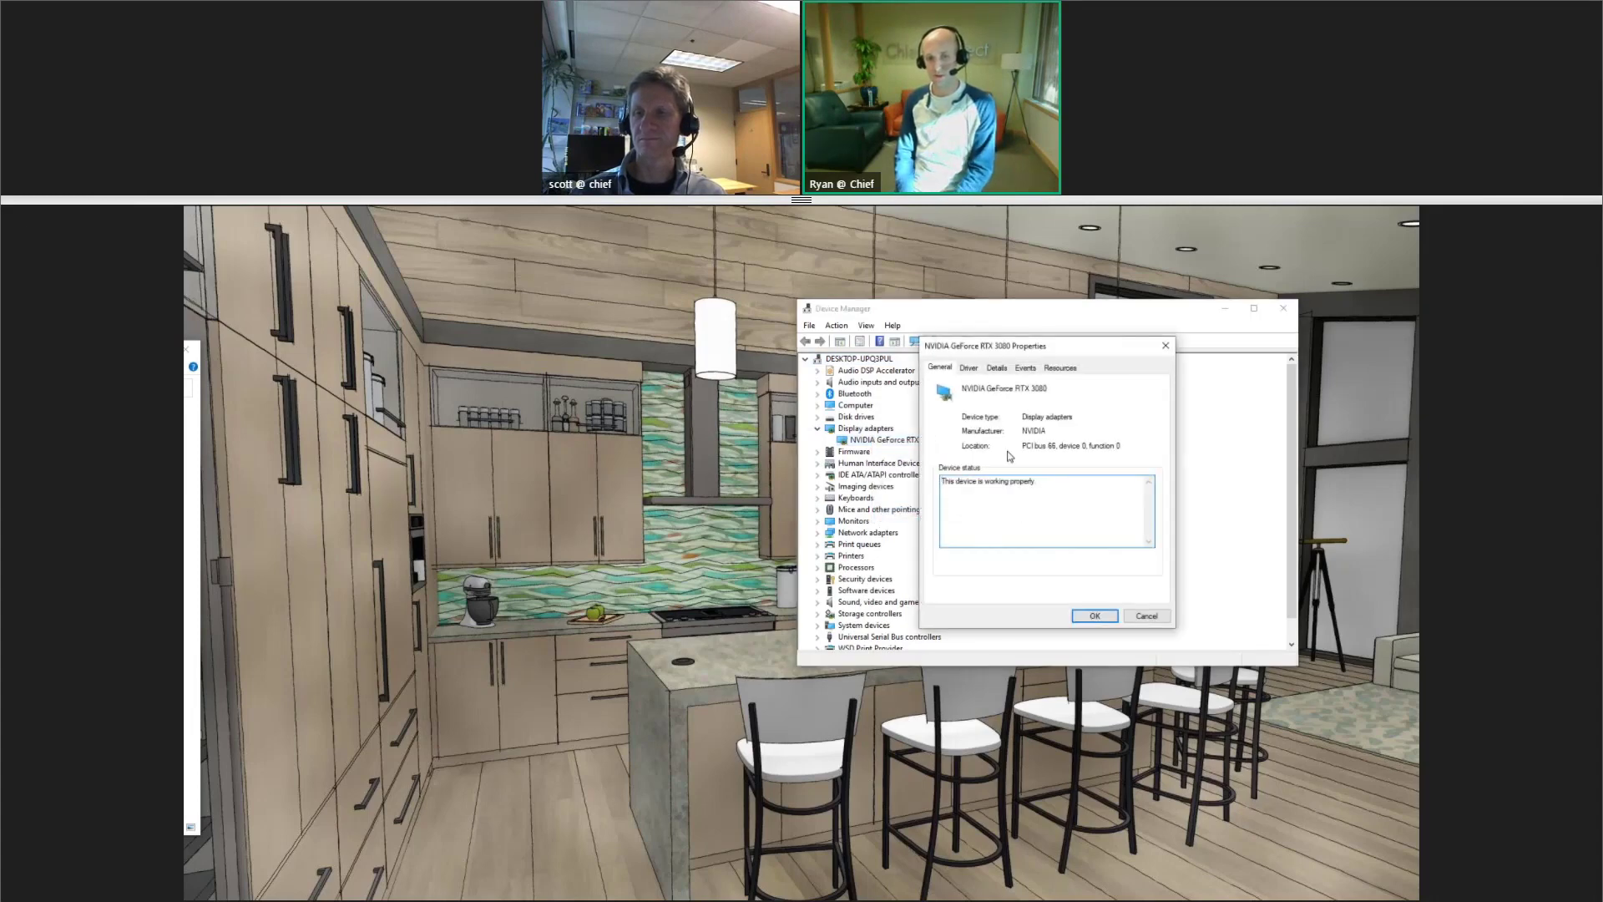
# Examine the graphics card's device details and driver information, and close its properties and Device Manager
pyautogui.click(998, 375)
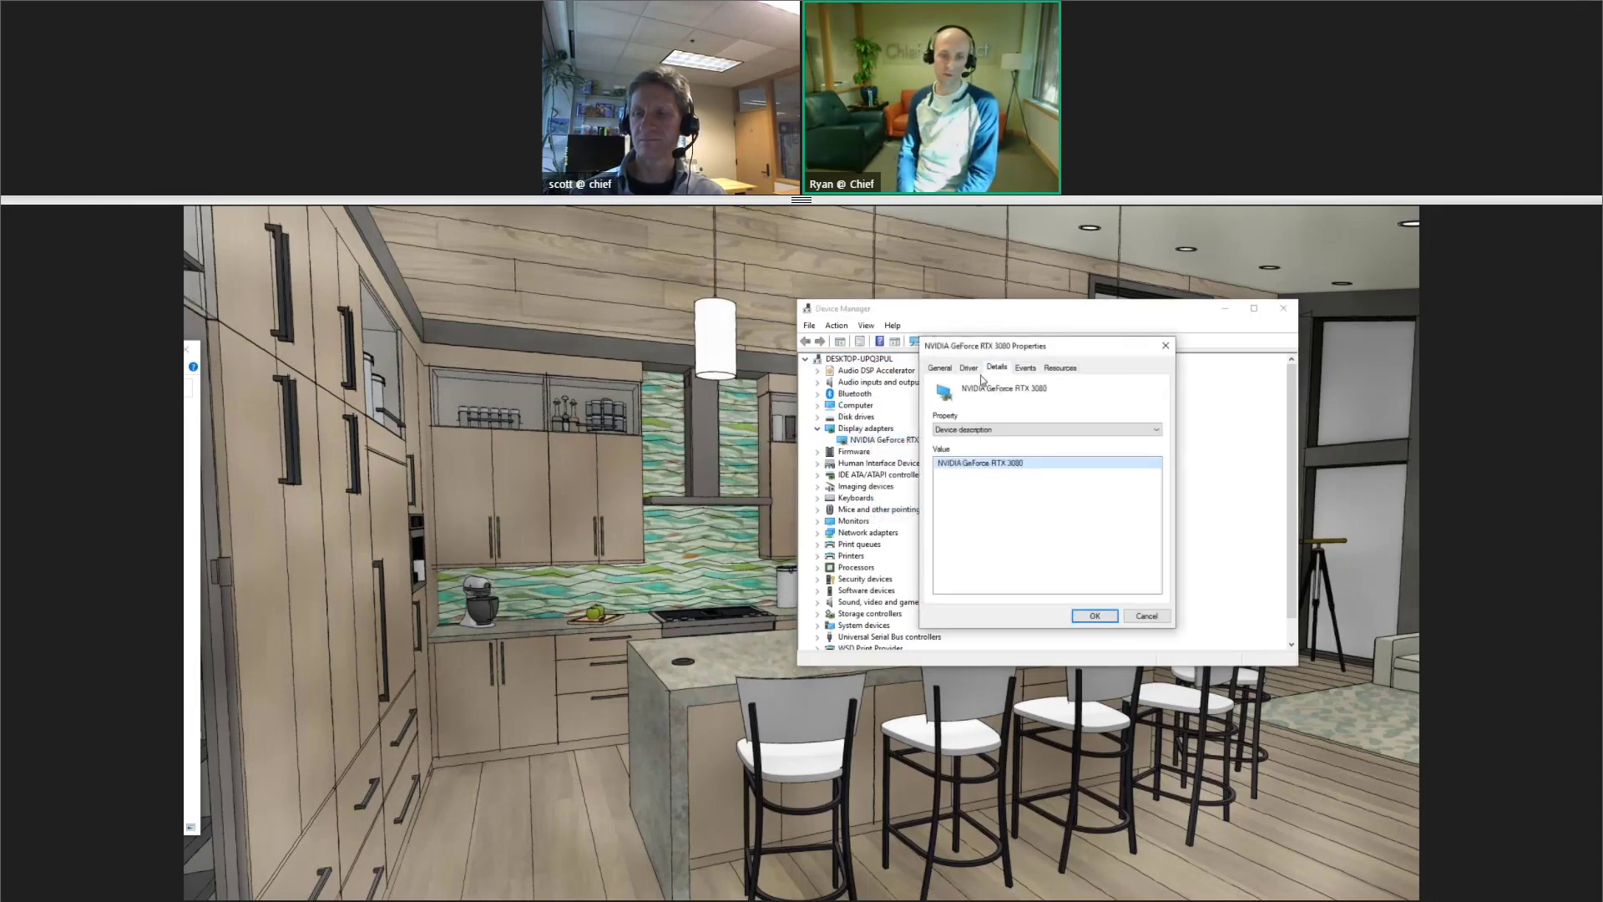
pyautogui.click(968, 368)
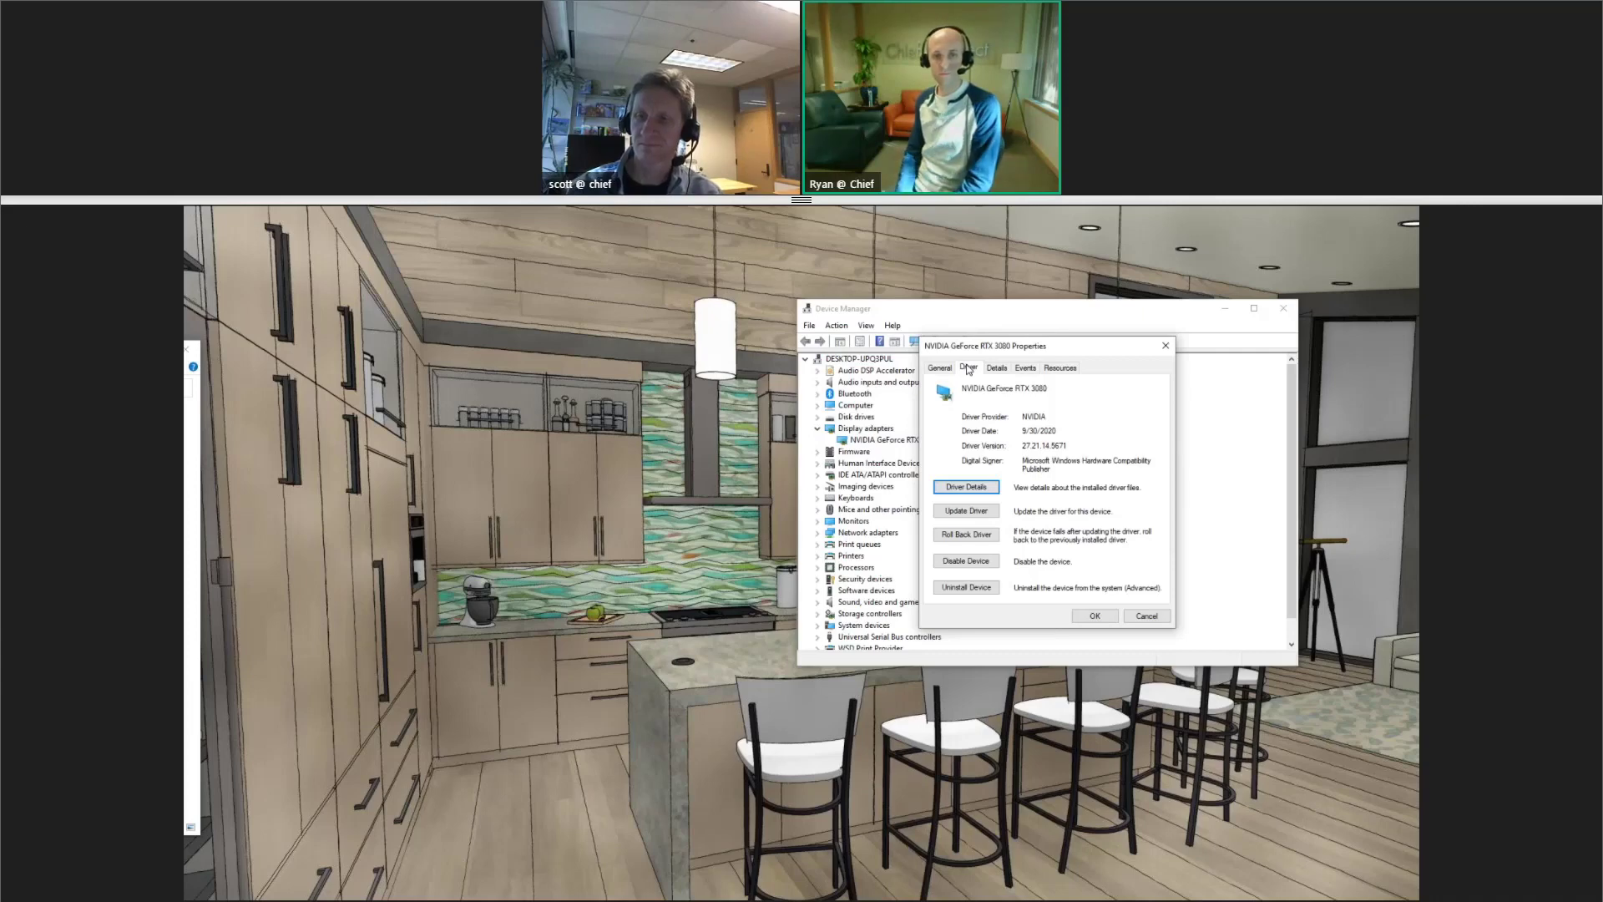
pyautogui.click(1166, 345)
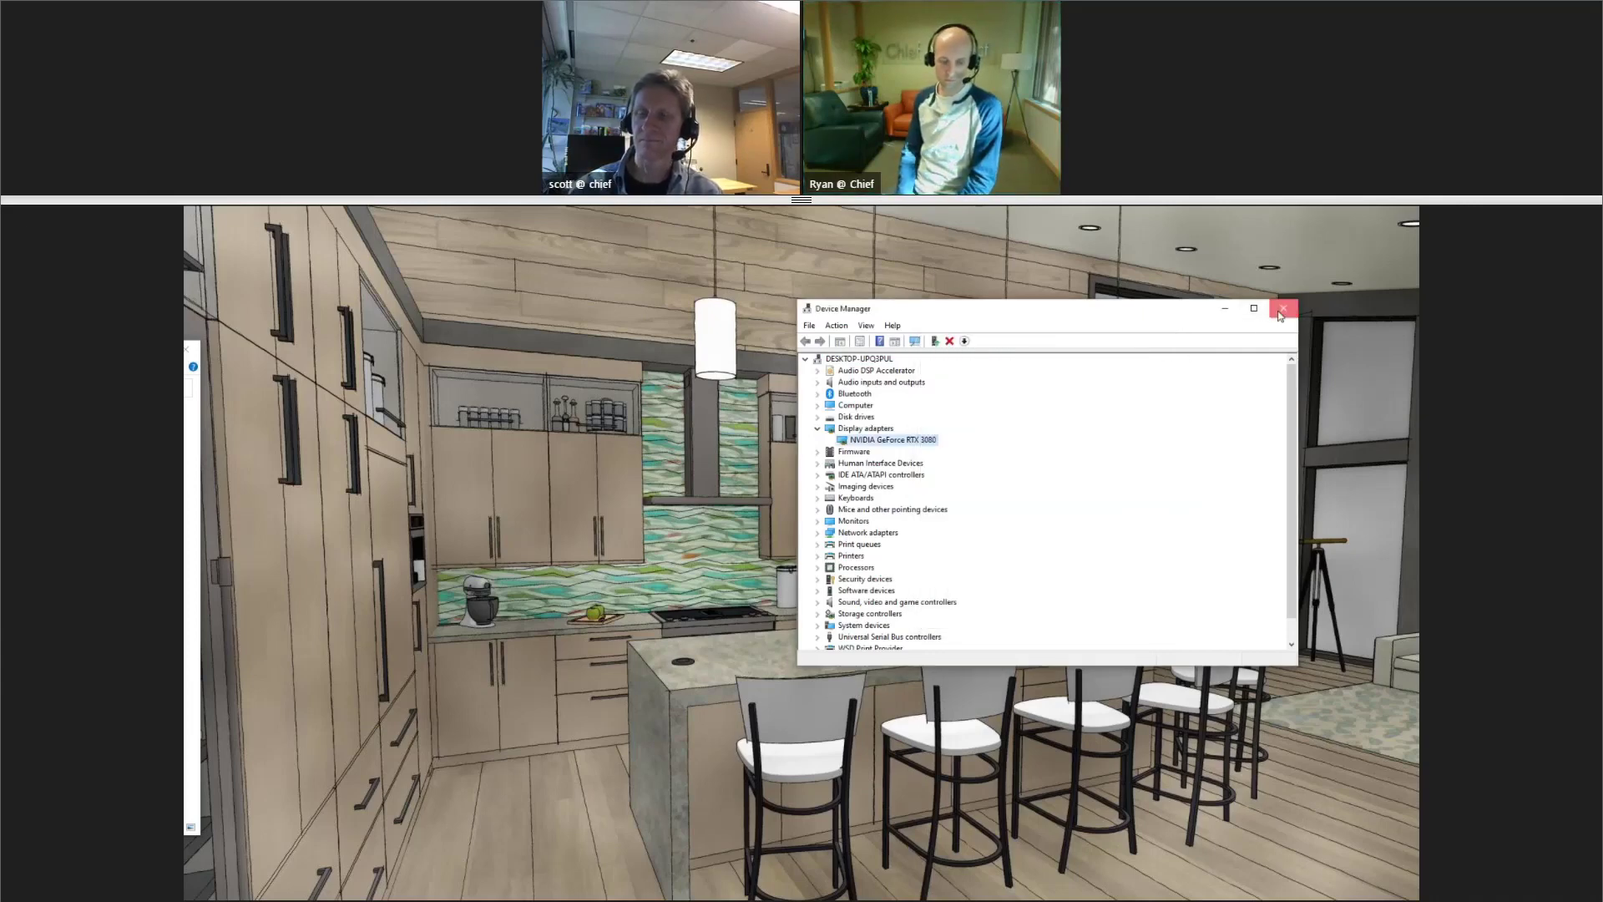
pyautogui.click(1280, 311)
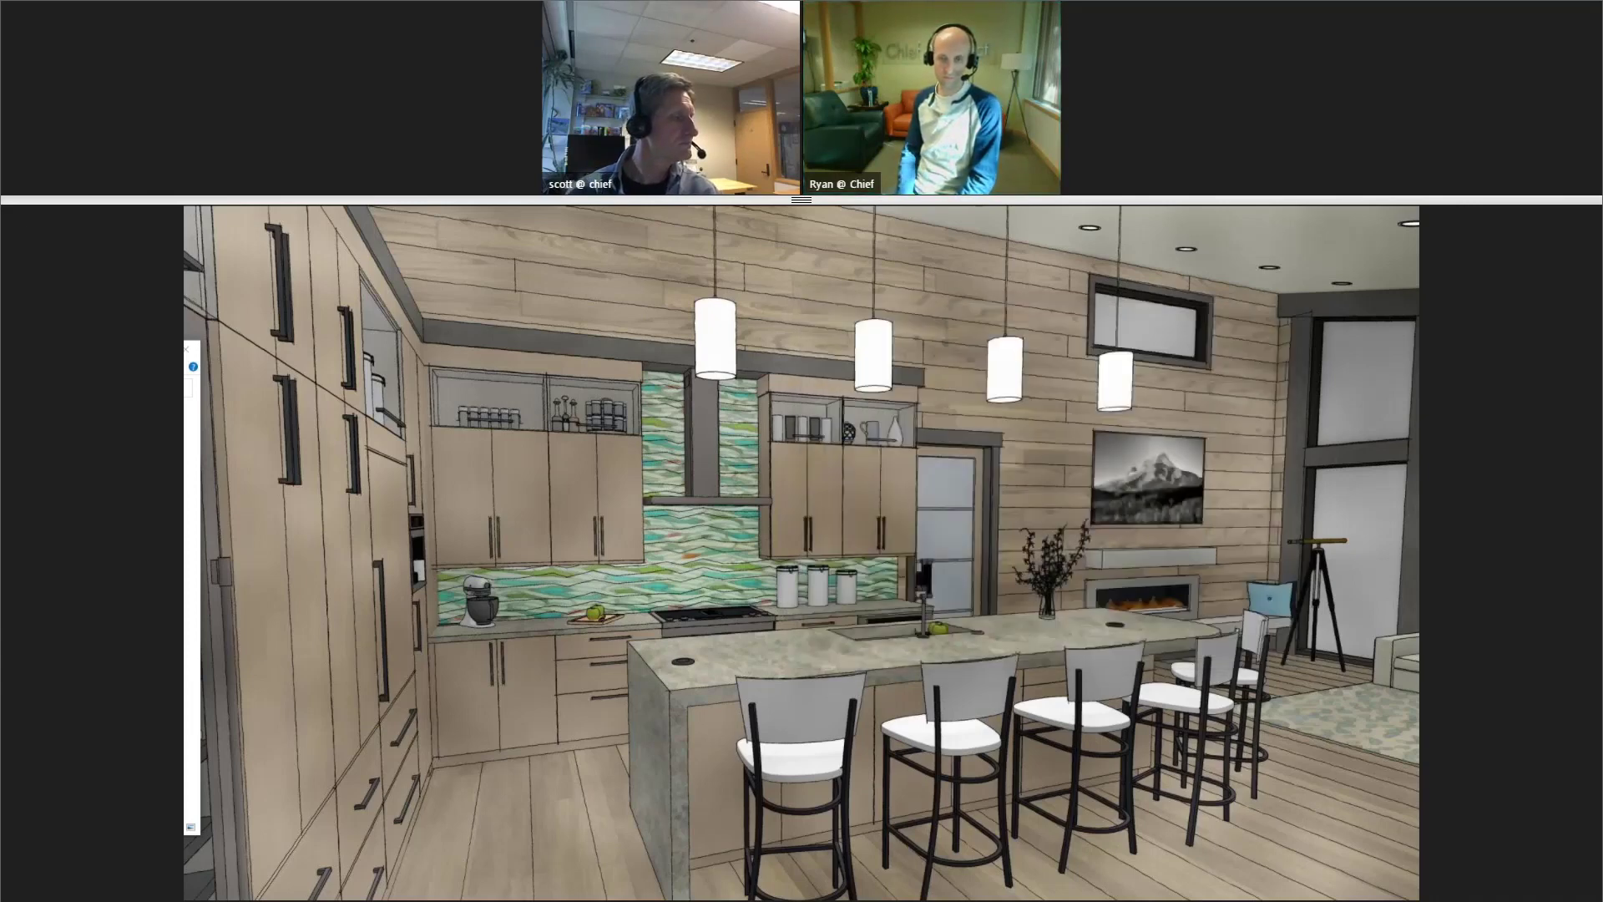
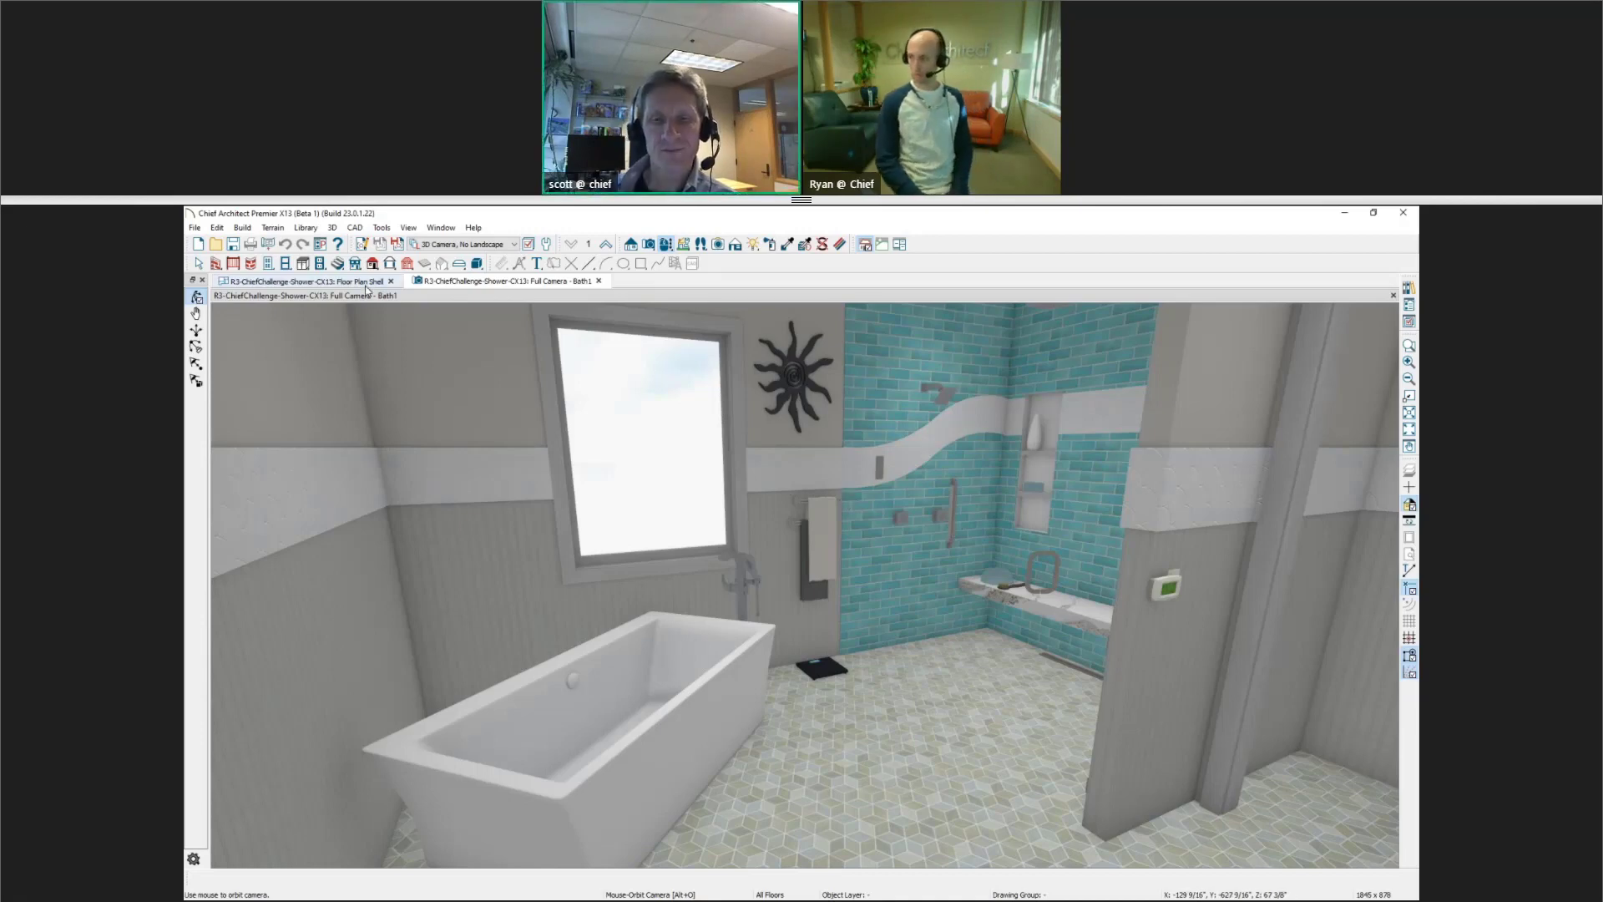
# Delete the MASTER BATH room label from the Floor Plan Shell view
pyautogui.click(366, 286)
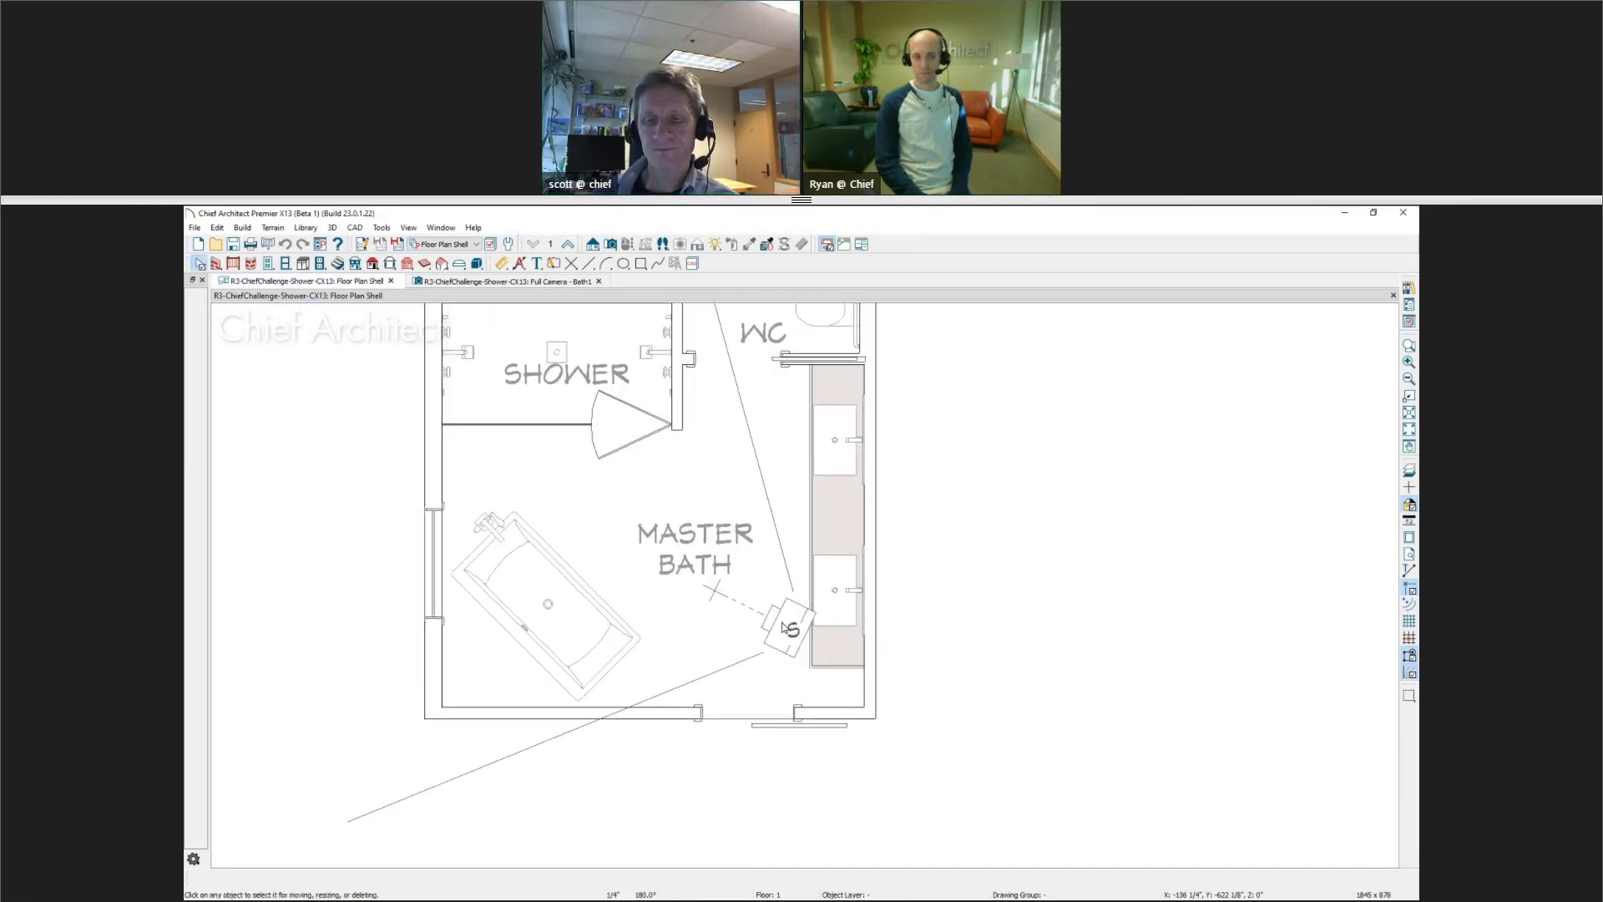
pyautogui.click(697, 548)
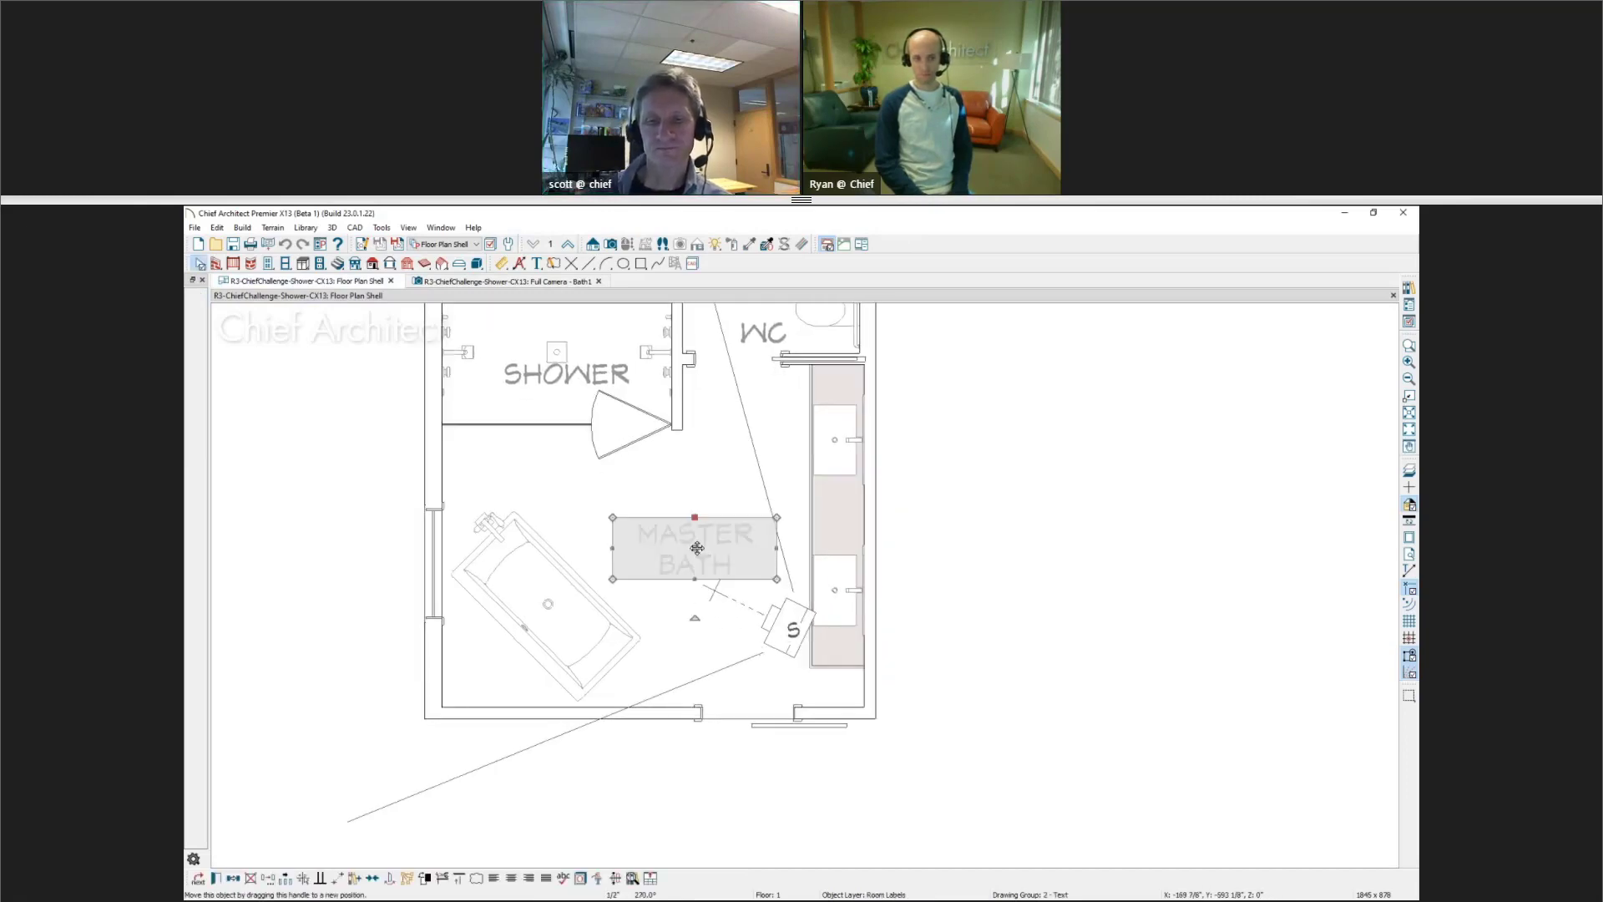
pyautogui.press('Delete')
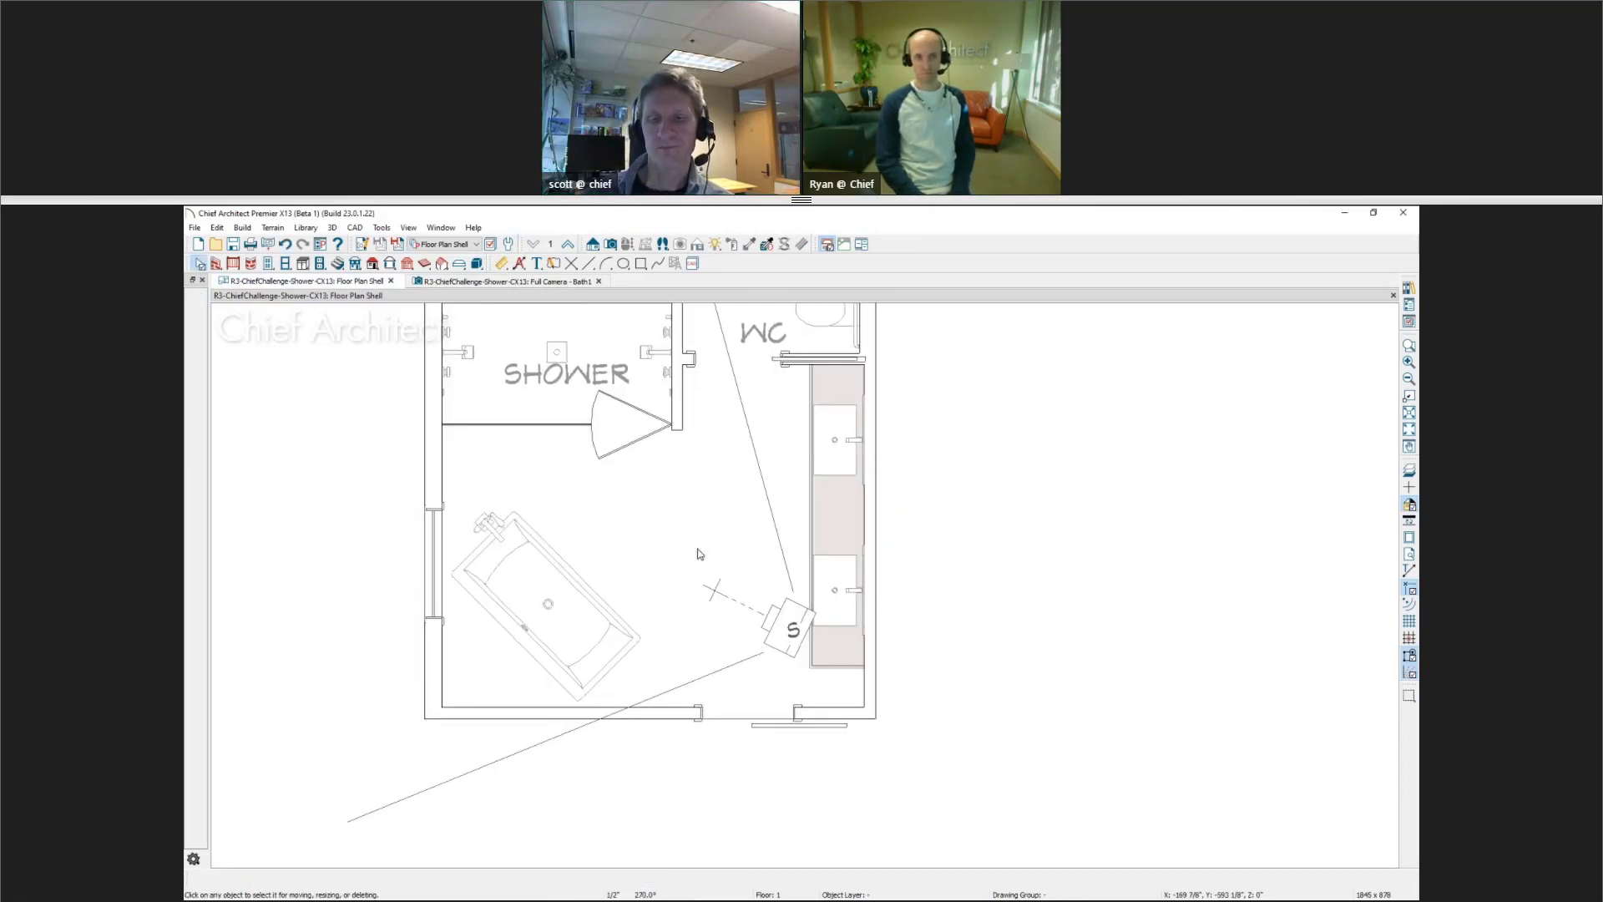
# Select the camera beside the vanity in the floor plan and pull its focal point in close to the camera body
pyautogui.click(789, 622)
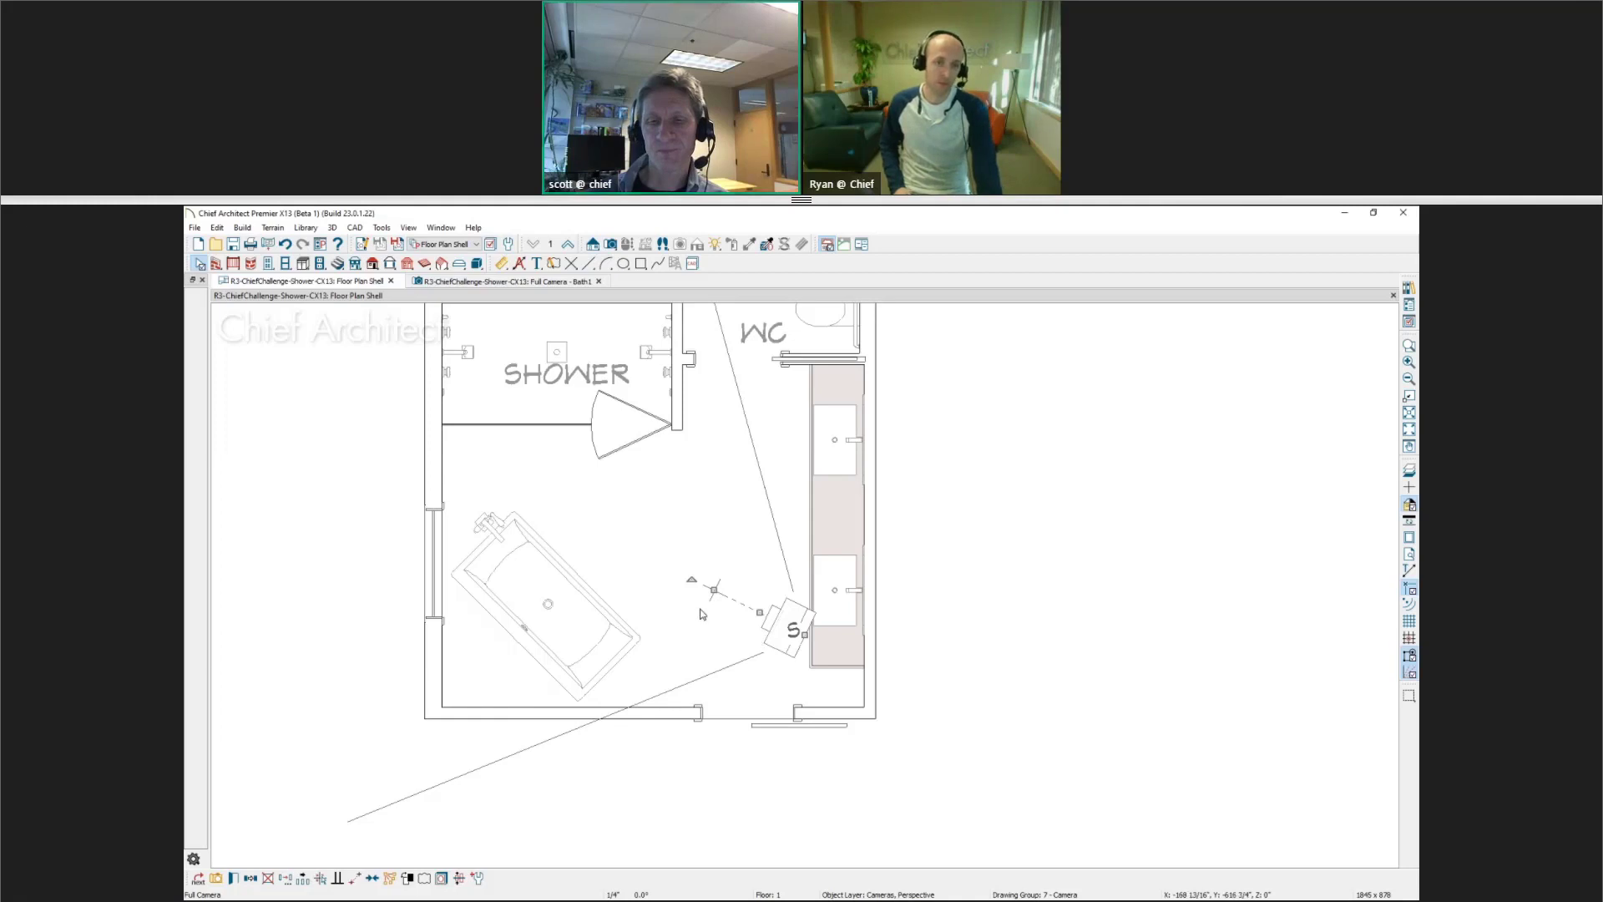
pyautogui.scroll(2, 795, 659)
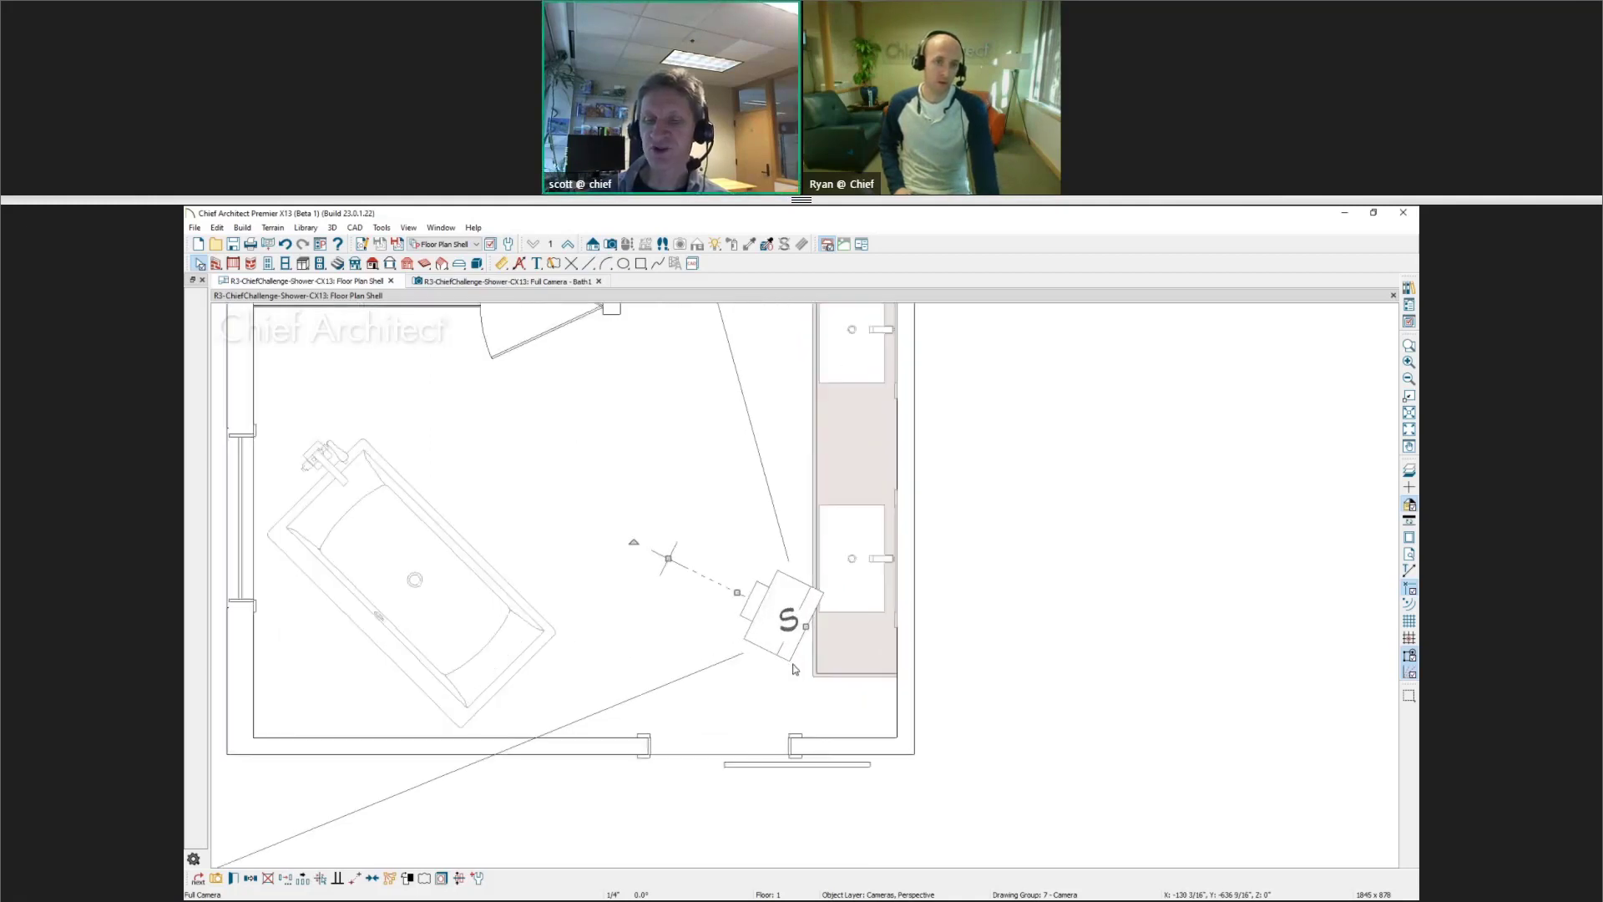
pyautogui.scroll(1, 794, 668)
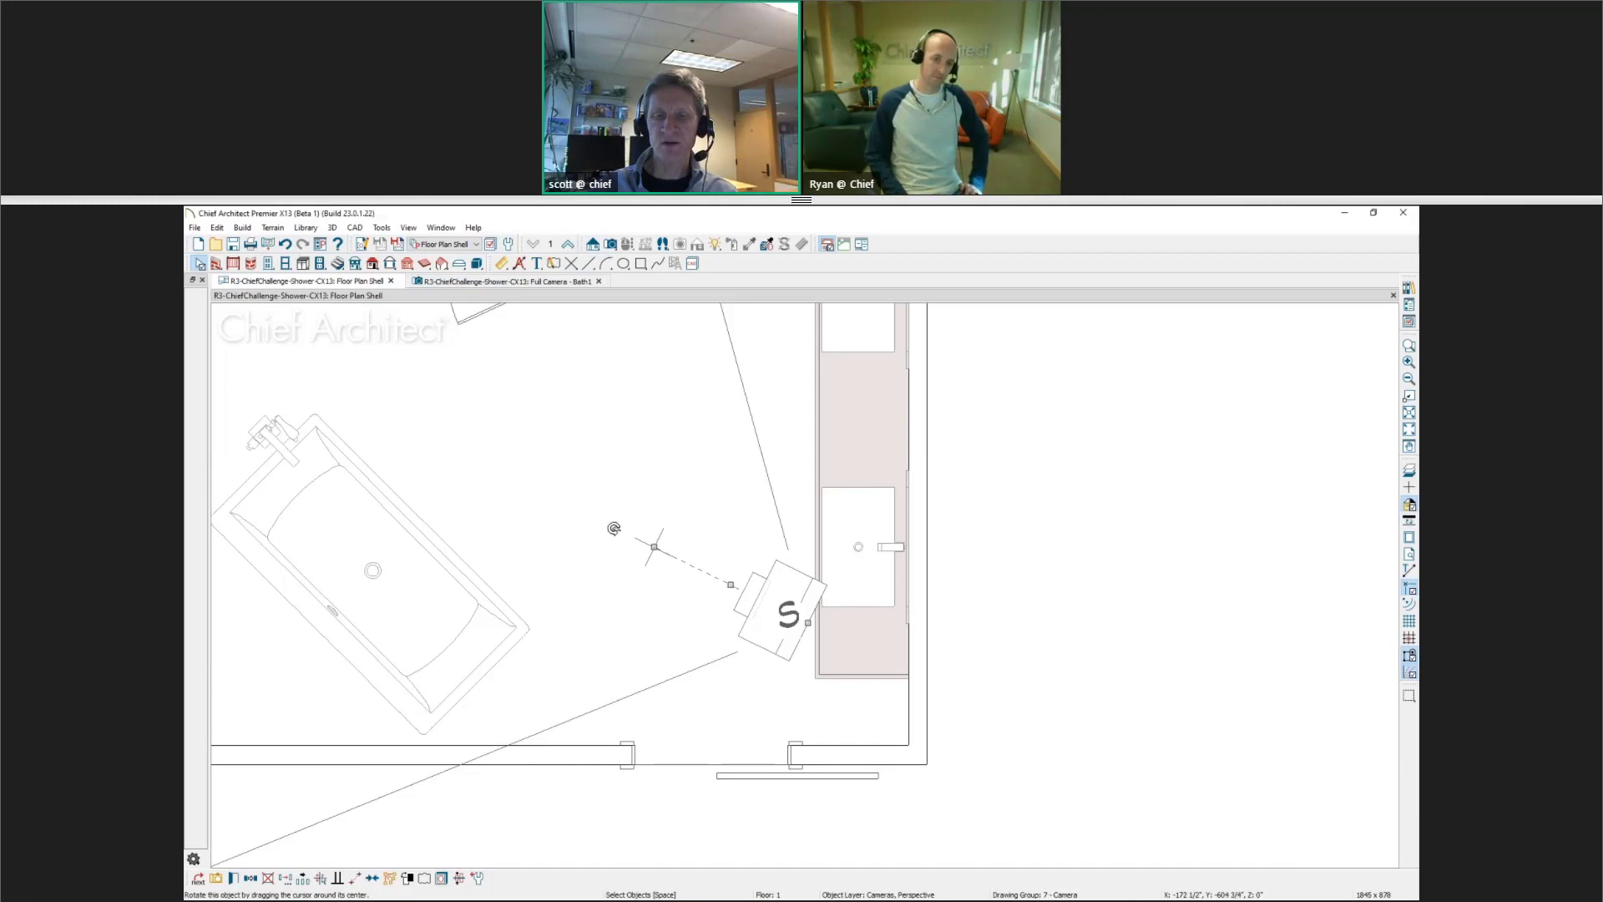
pyautogui.moveTo(614, 528); pyautogui.dragTo(595, 564)
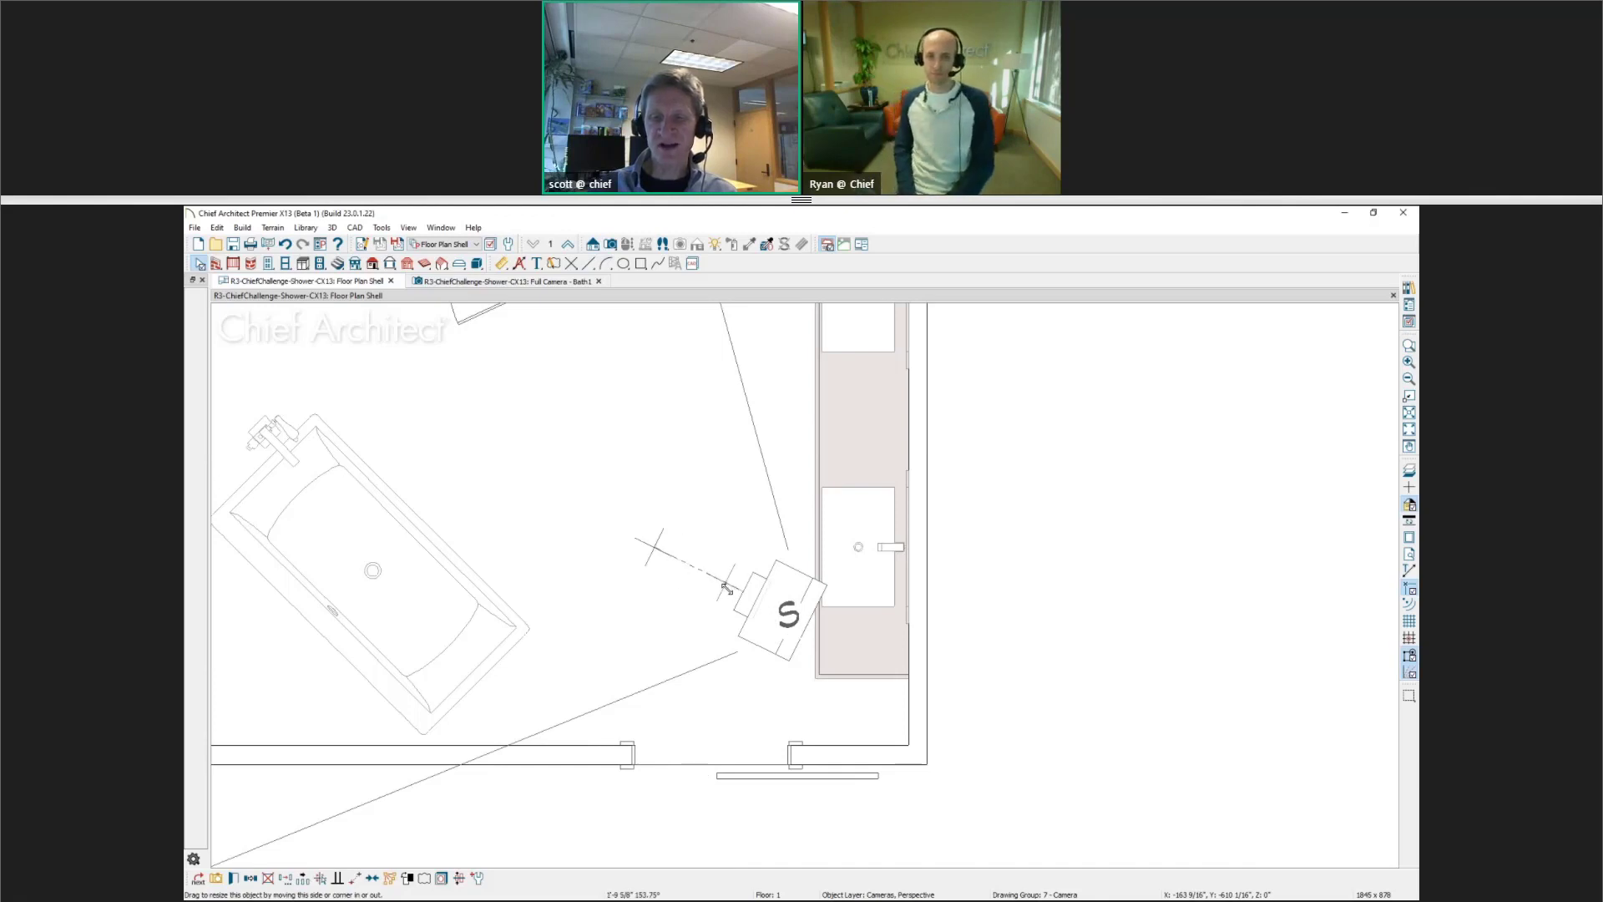
pyautogui.moveTo(726, 588); pyautogui.dragTo(695, 580)
pyautogui.scroll(-2, 798, 618)
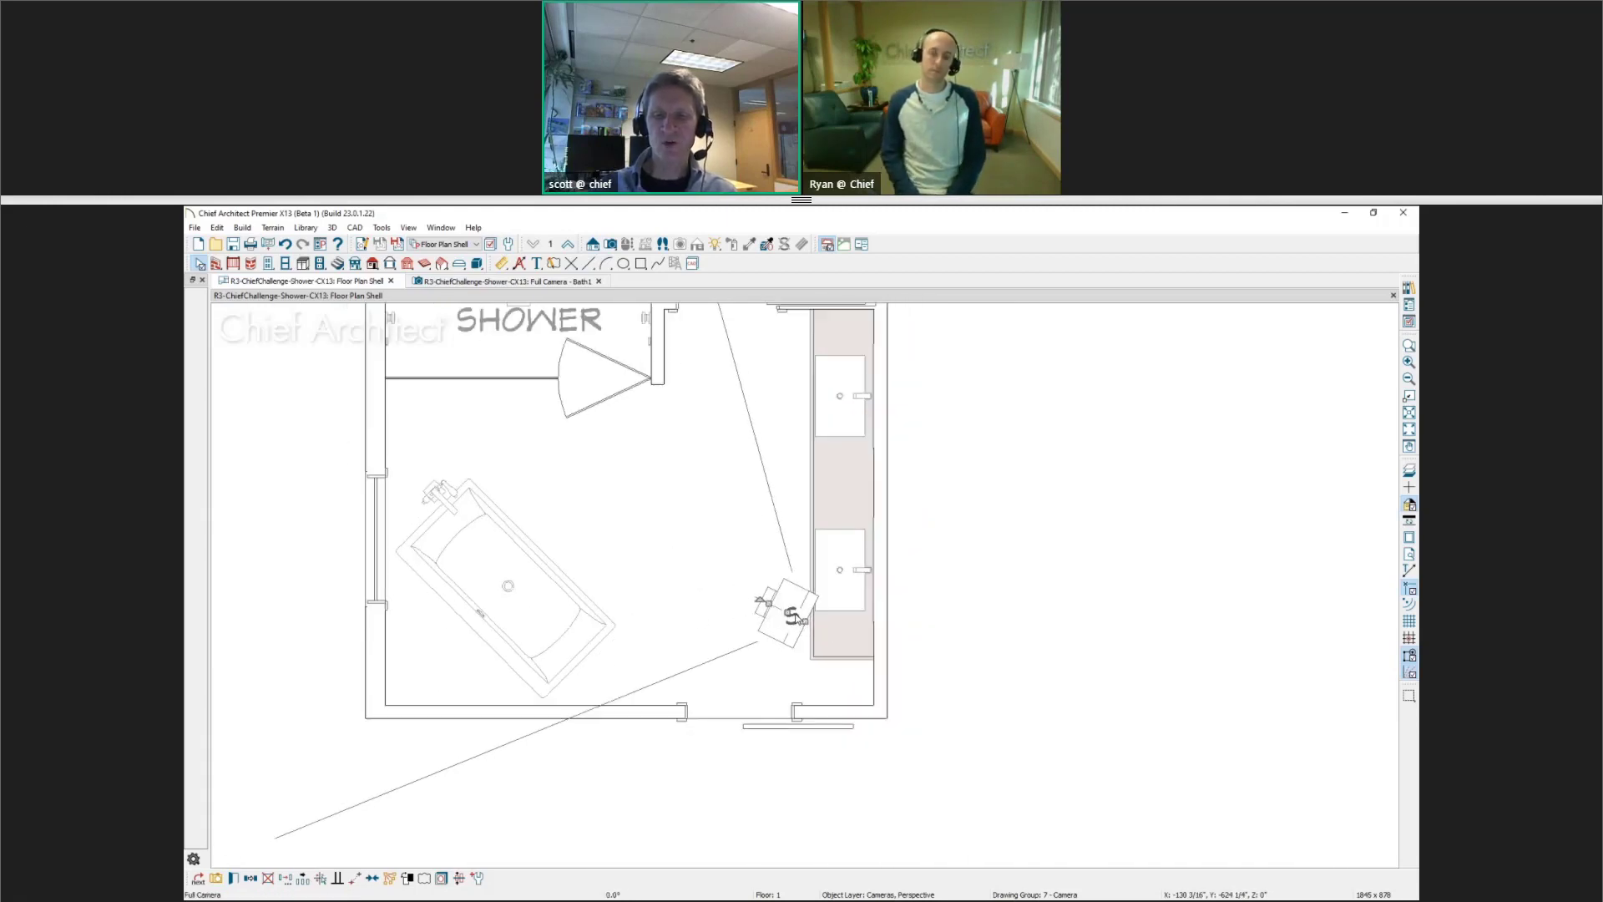
# Move the camera about 5'-2 1/2" from the vanity to beside the tub, and rotate it about 19° clockwise toward the shower
pyautogui.moveTo(797, 618); pyautogui.dragTo(627, 526)
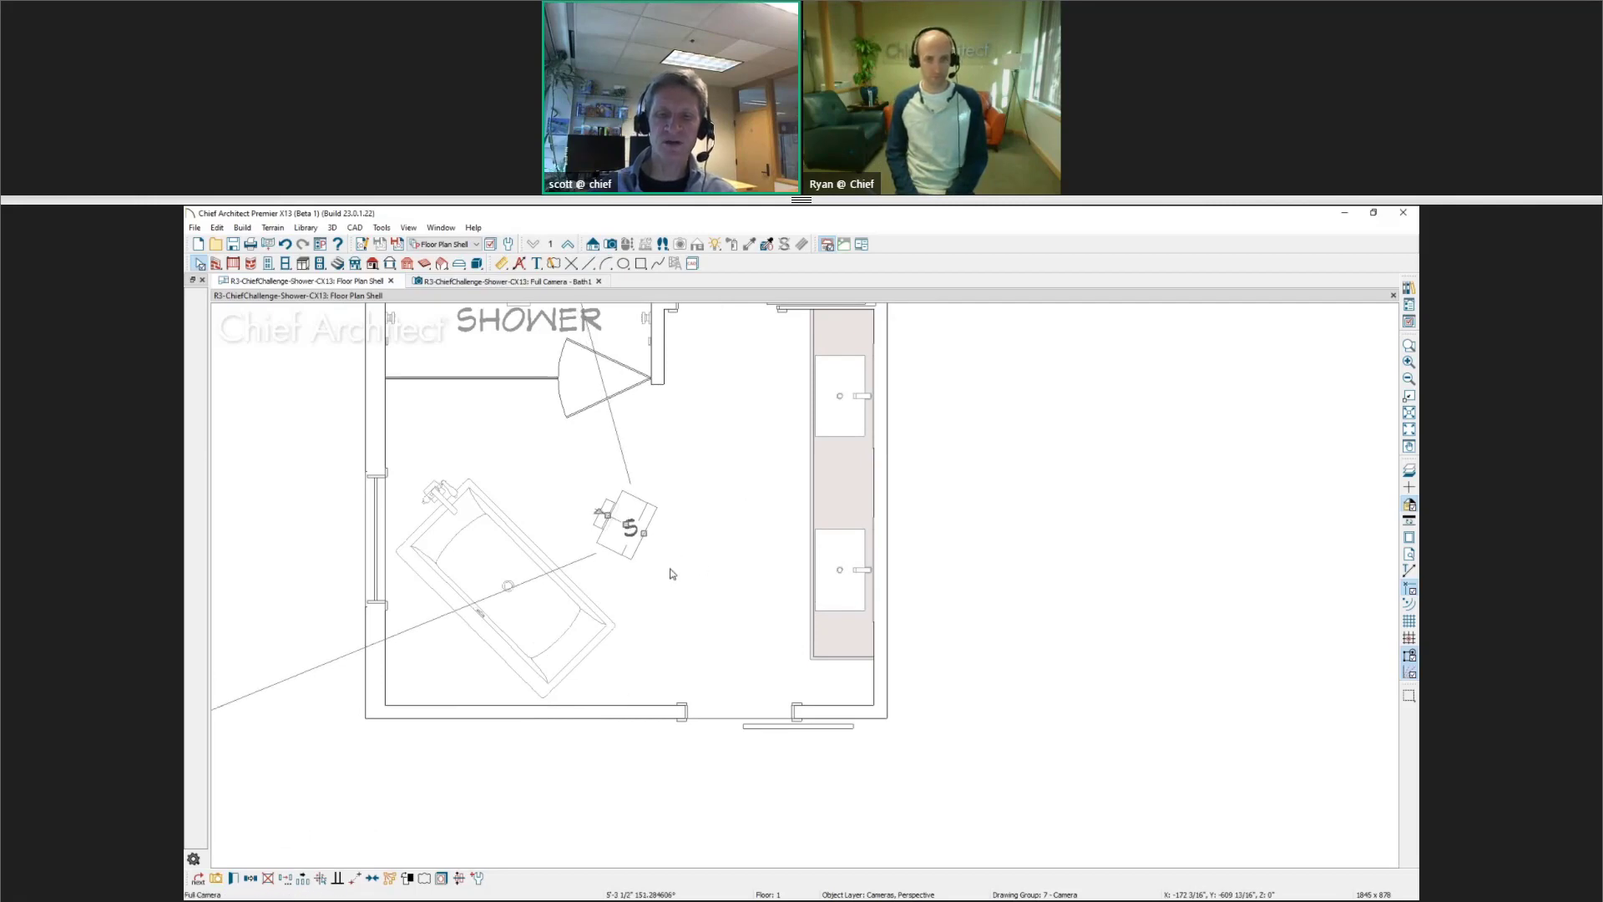
pyautogui.moveTo(602, 511); pyautogui.dragTo(518, 430)
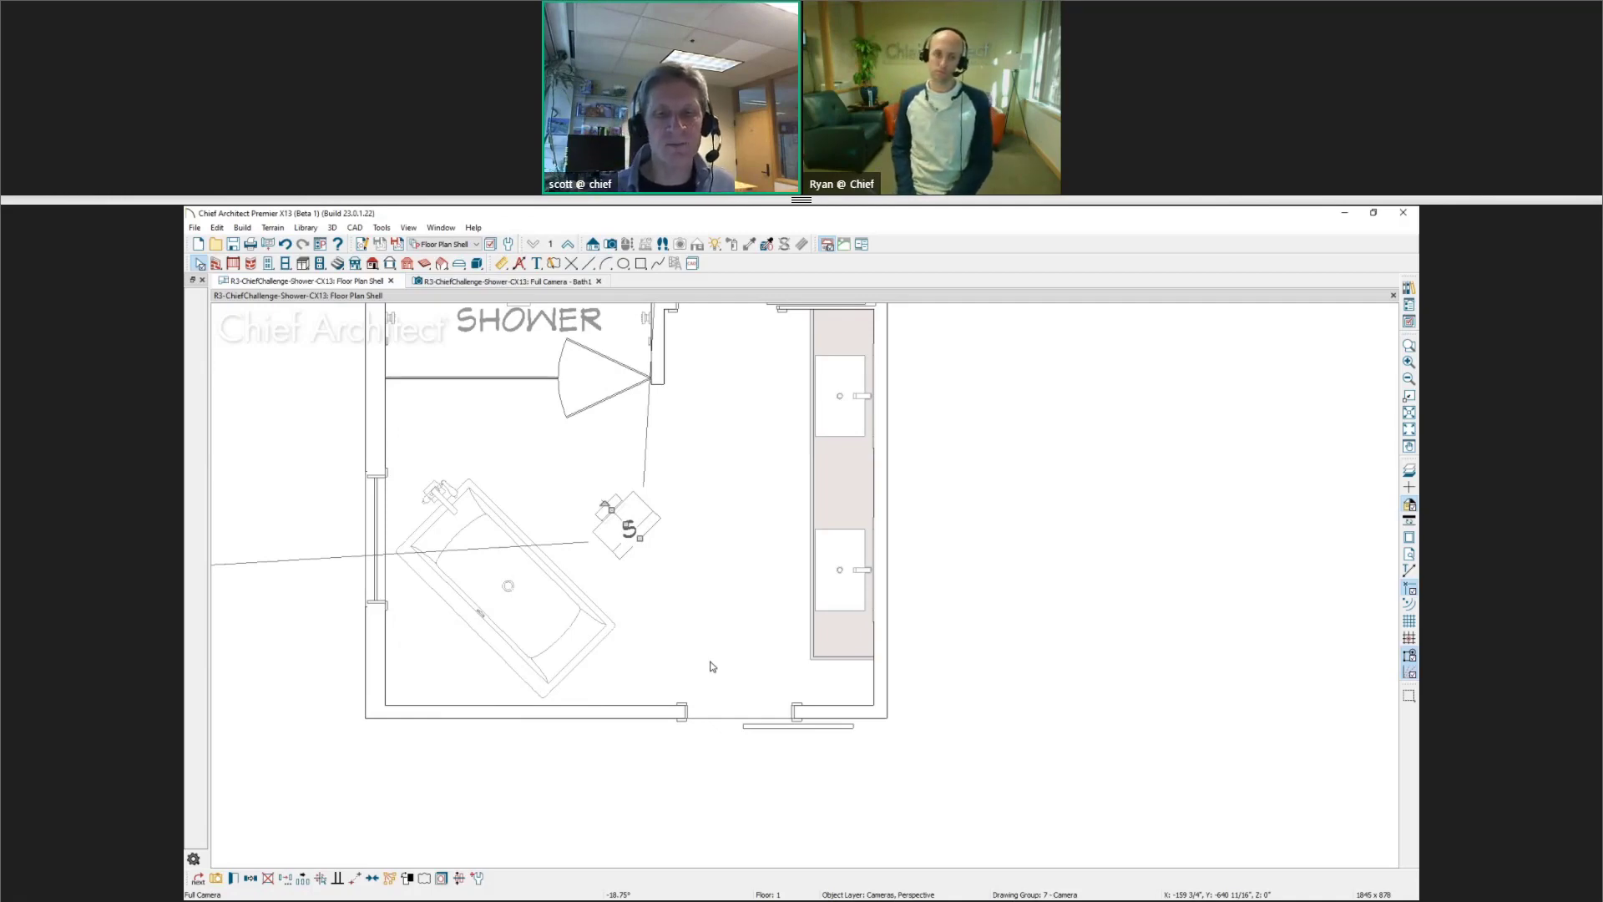
# Return to the Bath1 camera view and orbit from the shower around to the vanity and door
pyautogui.click(540, 282)
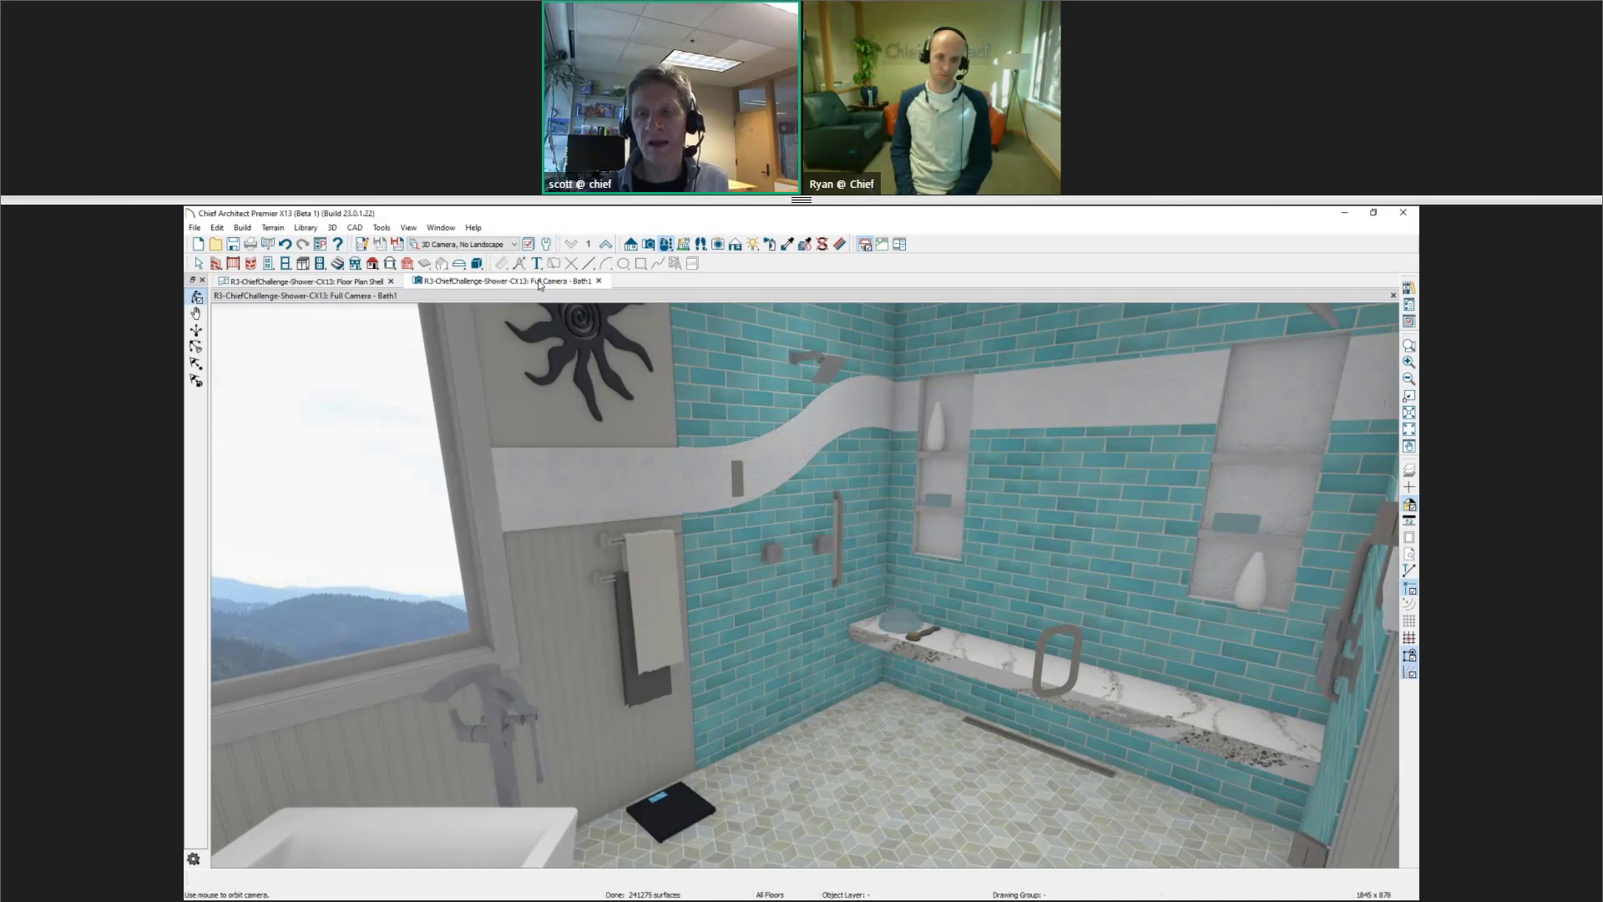
pyautogui.moveTo(913, 502); pyautogui.dragTo(476, 504)
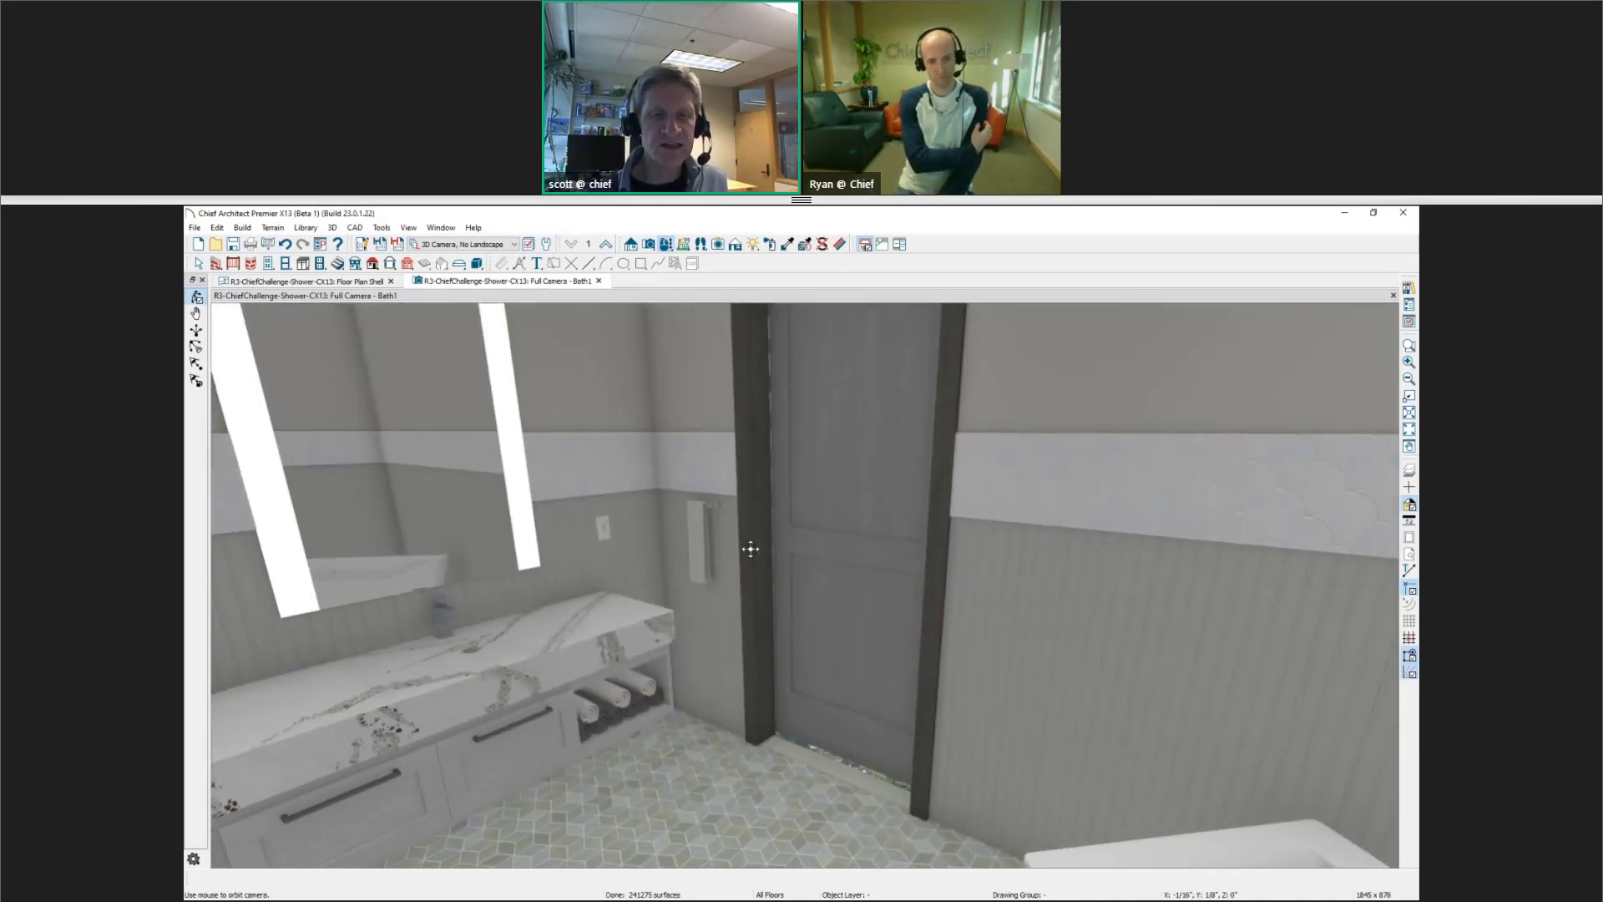
# Orbit the Bath1 view back to the shower, and check the 360 panorama export settings without exporting
pyautogui.moveTo(751, 549); pyautogui.dragTo(454, 565)
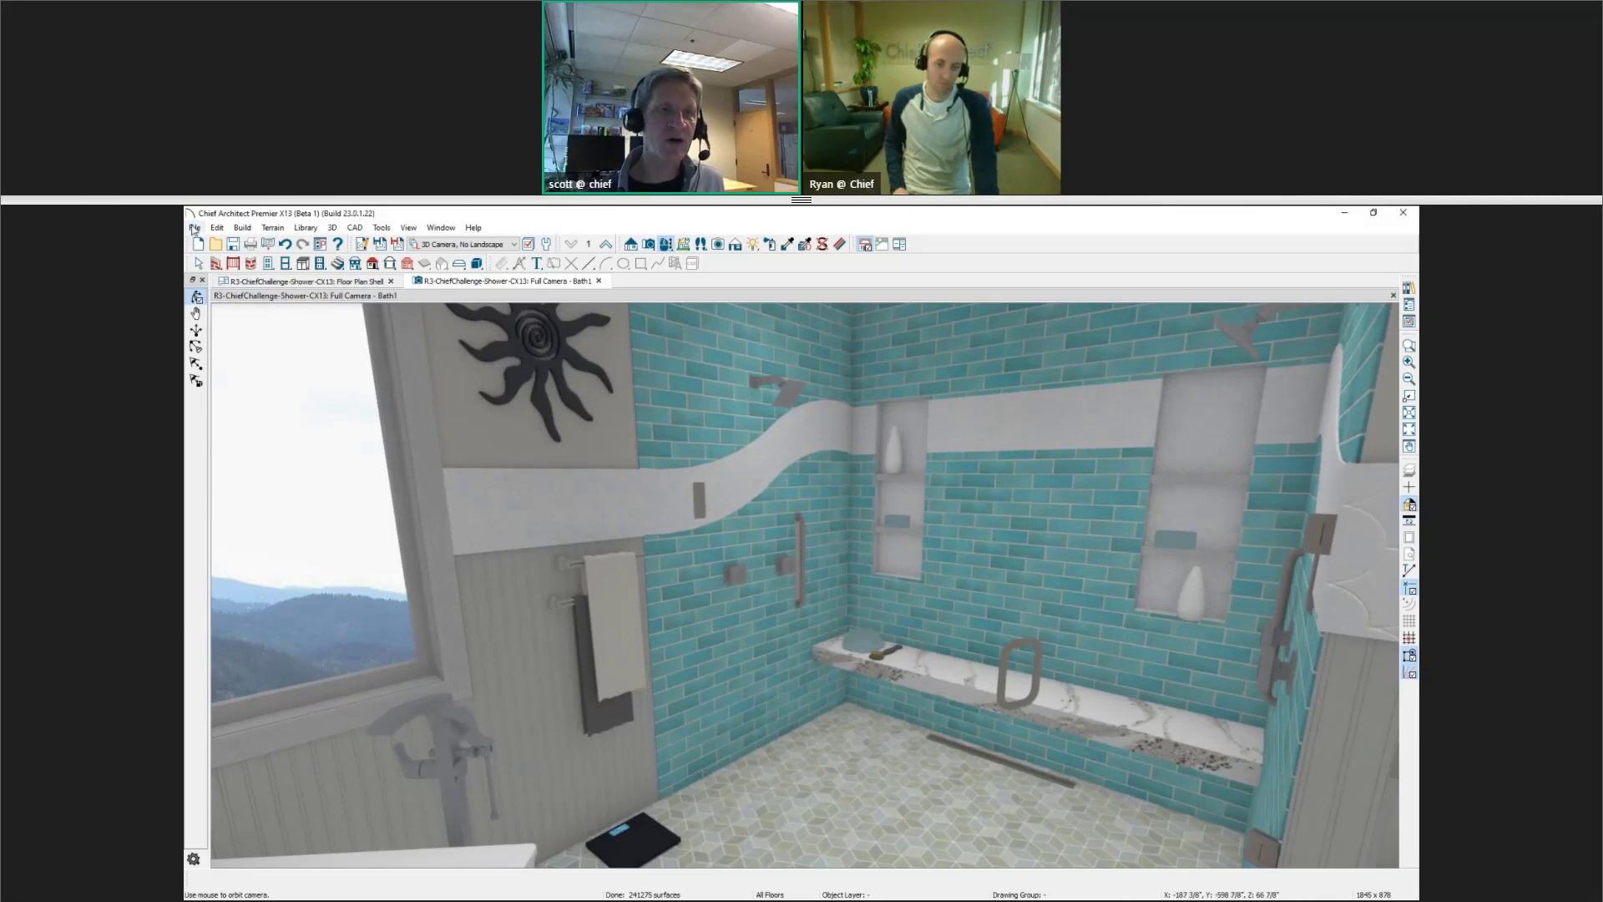
pyautogui.click(194, 228)
pyautogui.moveTo(274, 487)
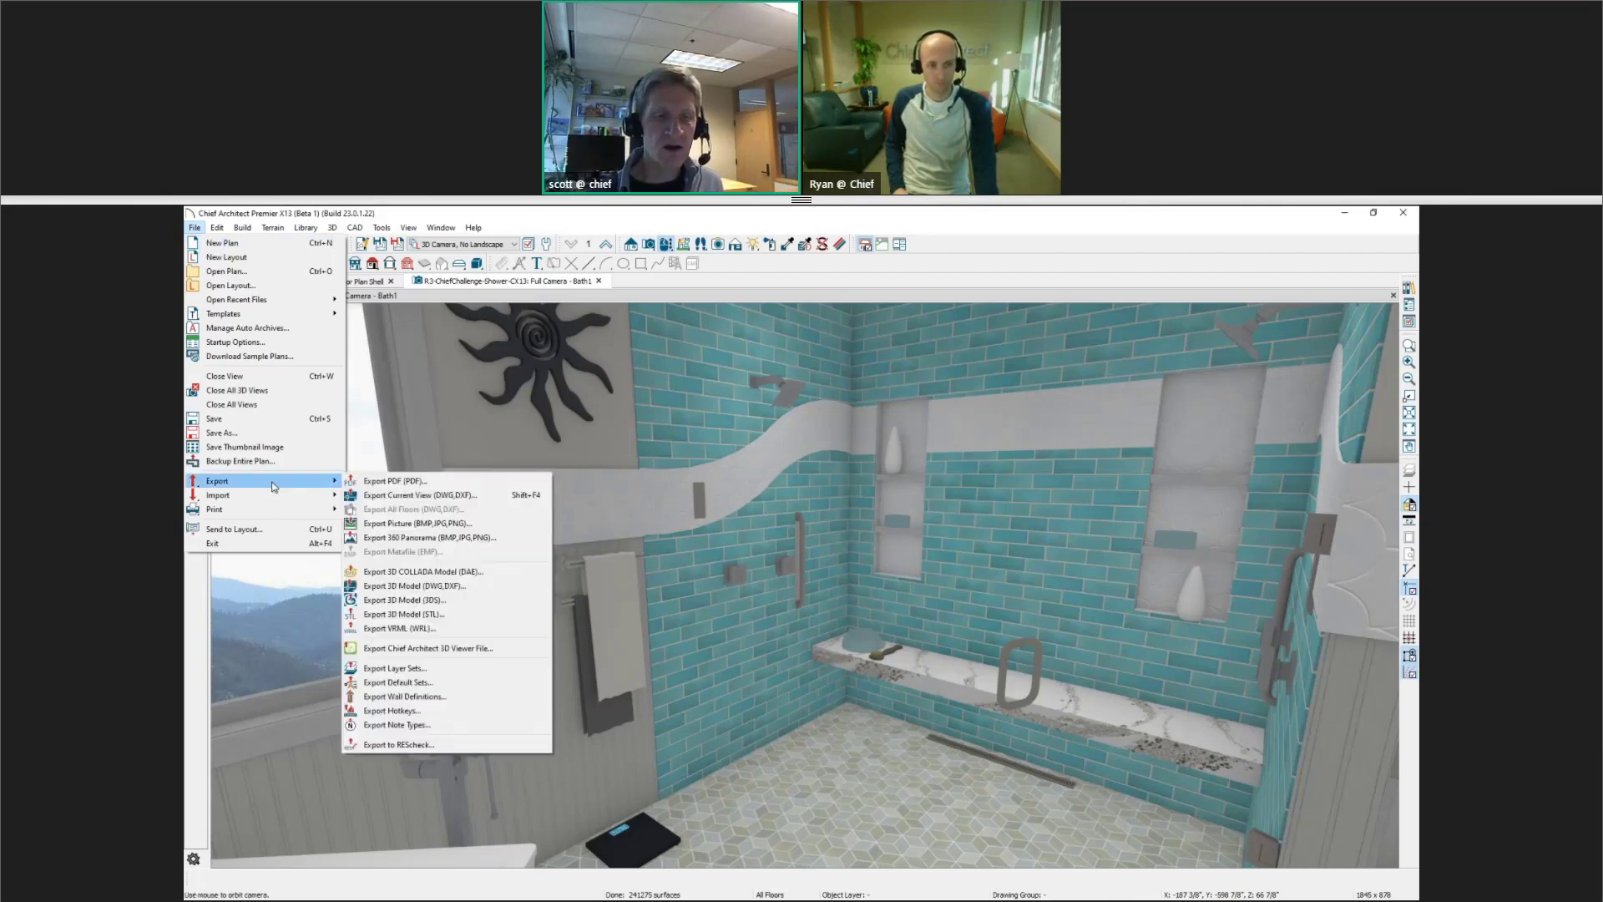
pyautogui.click(510, 539)
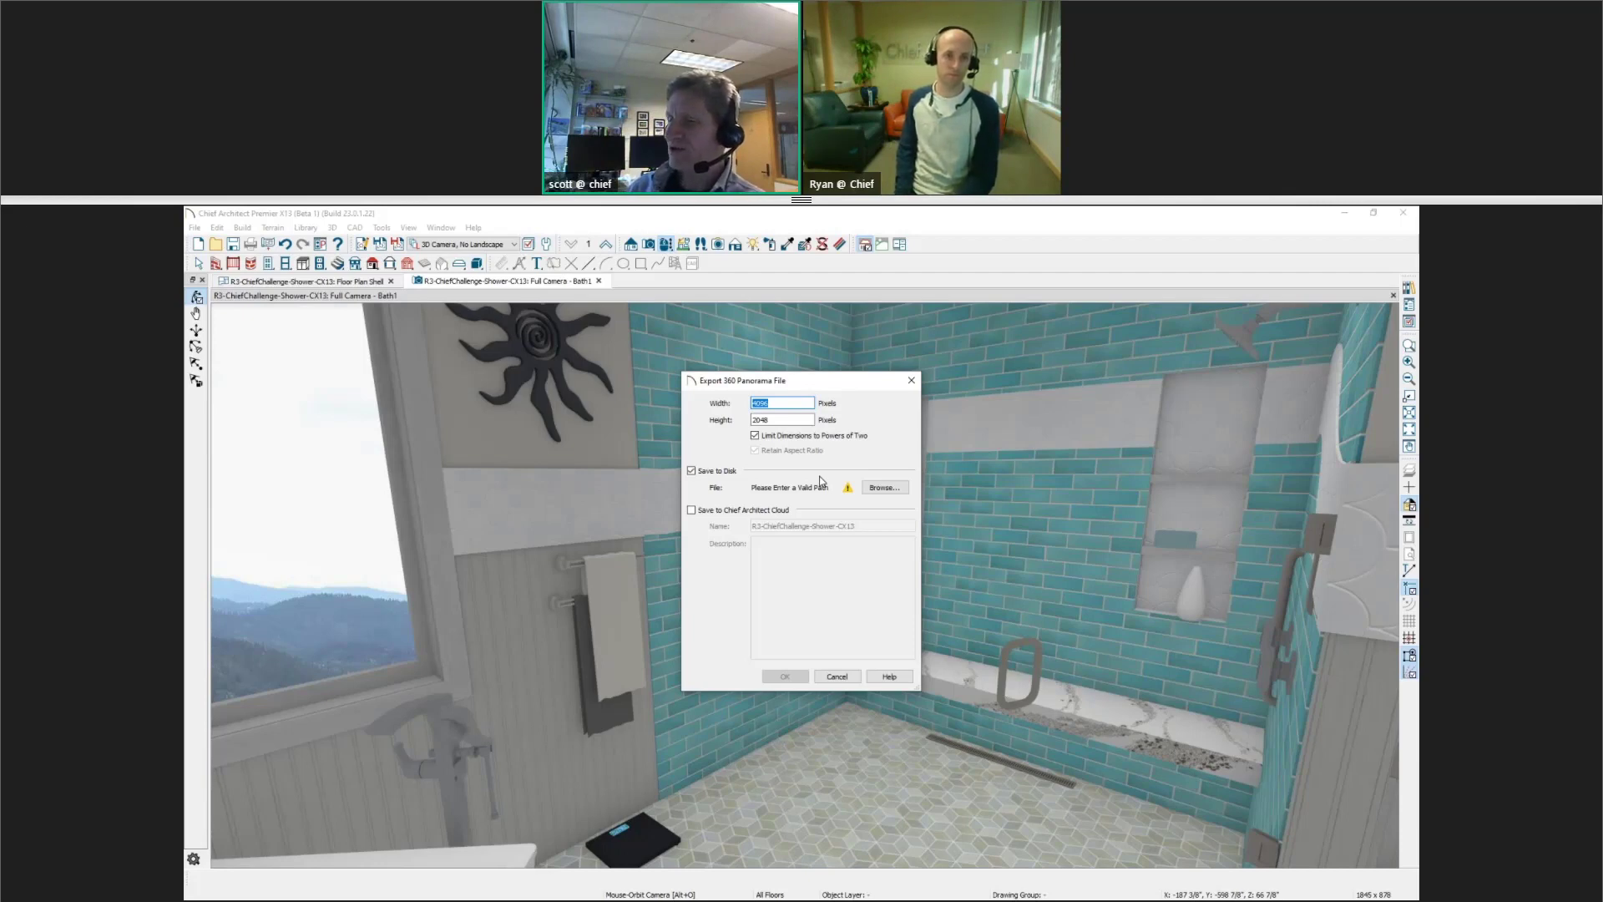
pyautogui.click(837, 676)
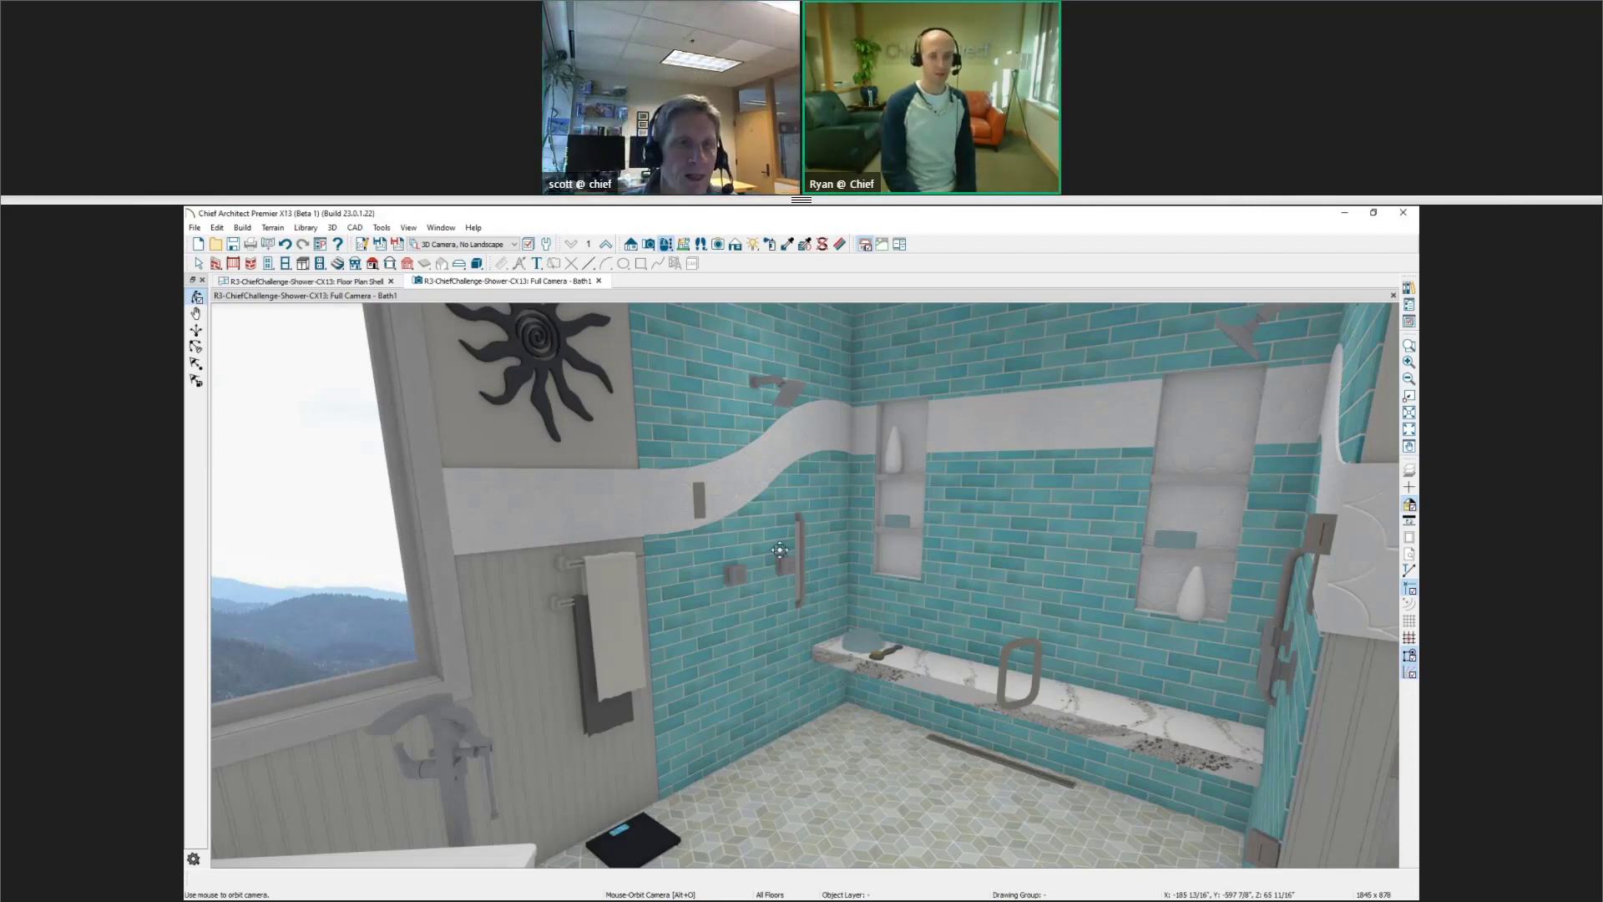
# Set the clip-surfaces distance of the camera beside the tub in the floor plan to 36"
pyautogui.click(346, 283)
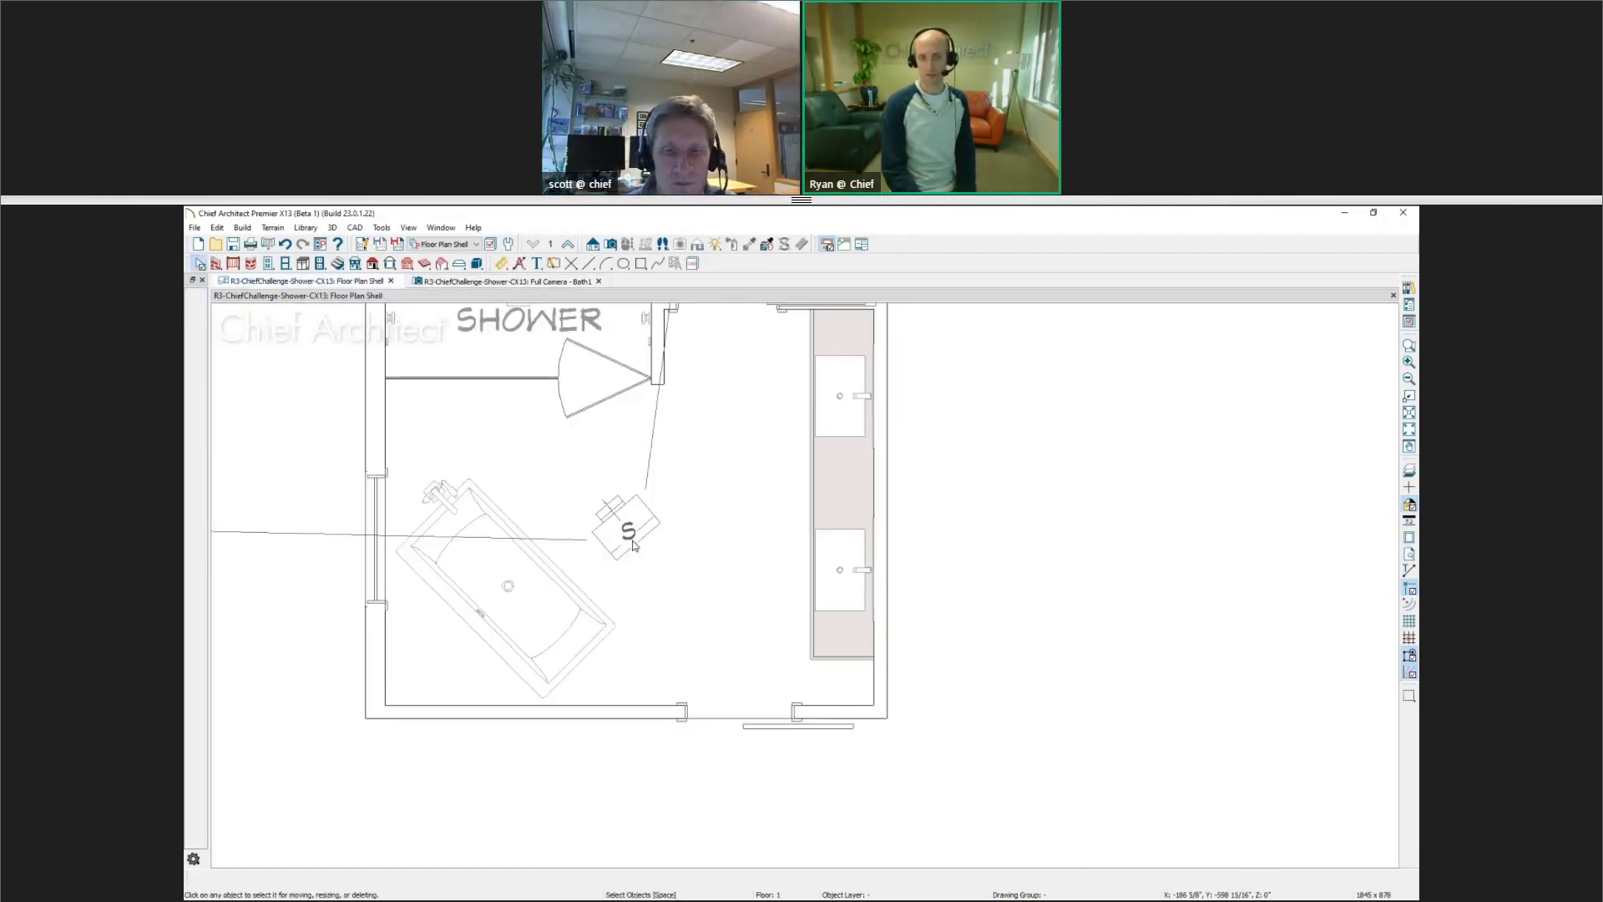
pyautogui.click(633, 544)
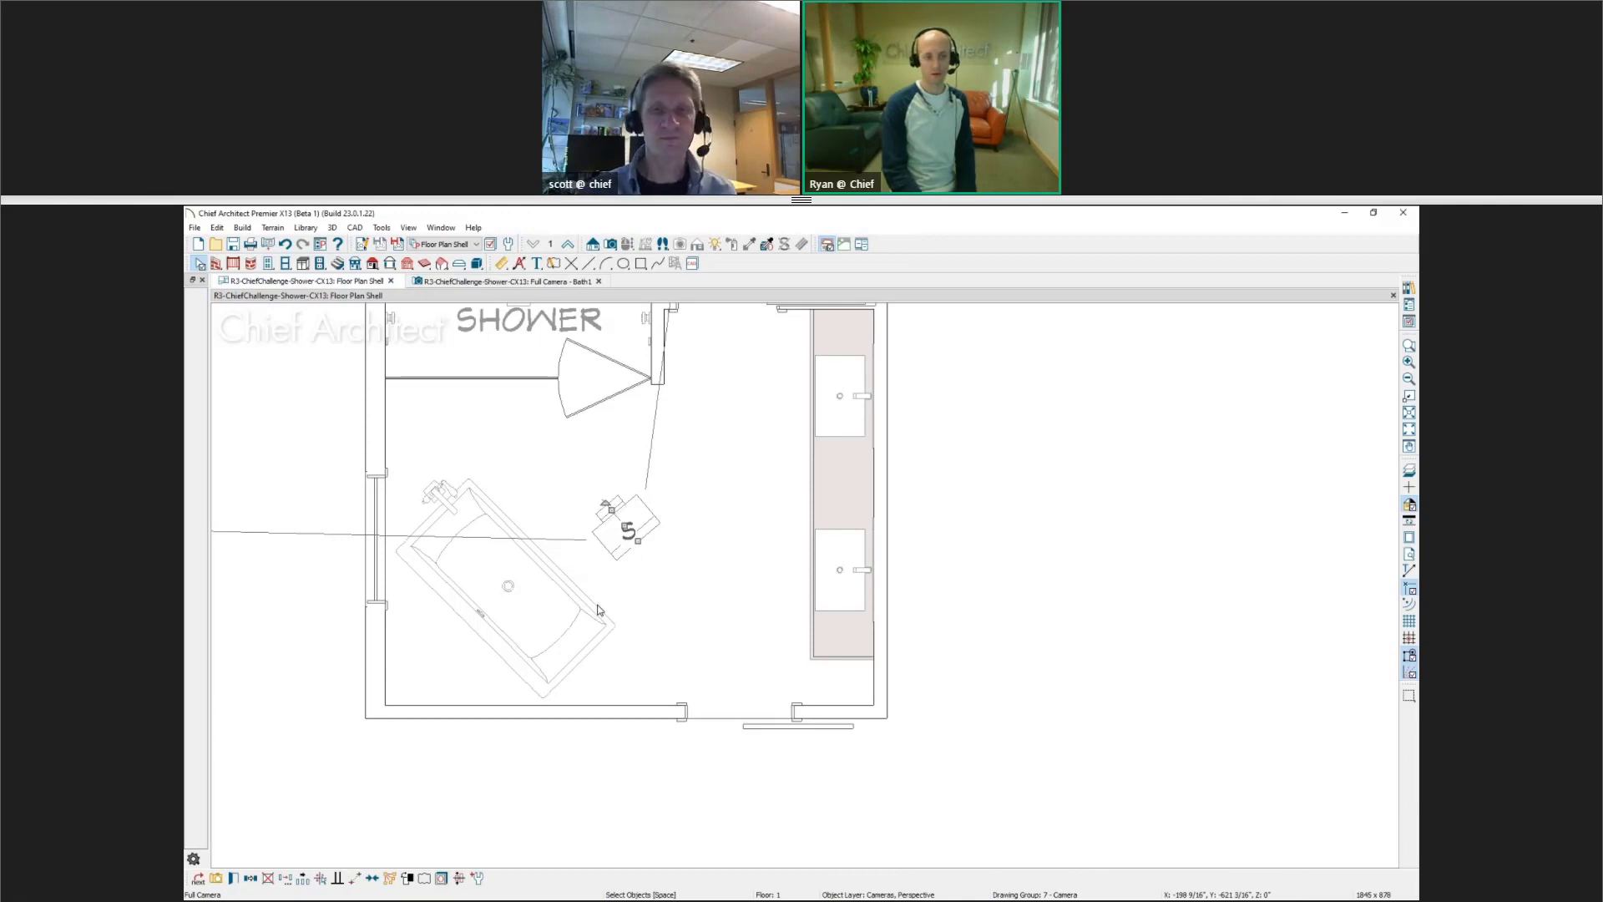
pyautogui.hotkey('ctrl', 'e')
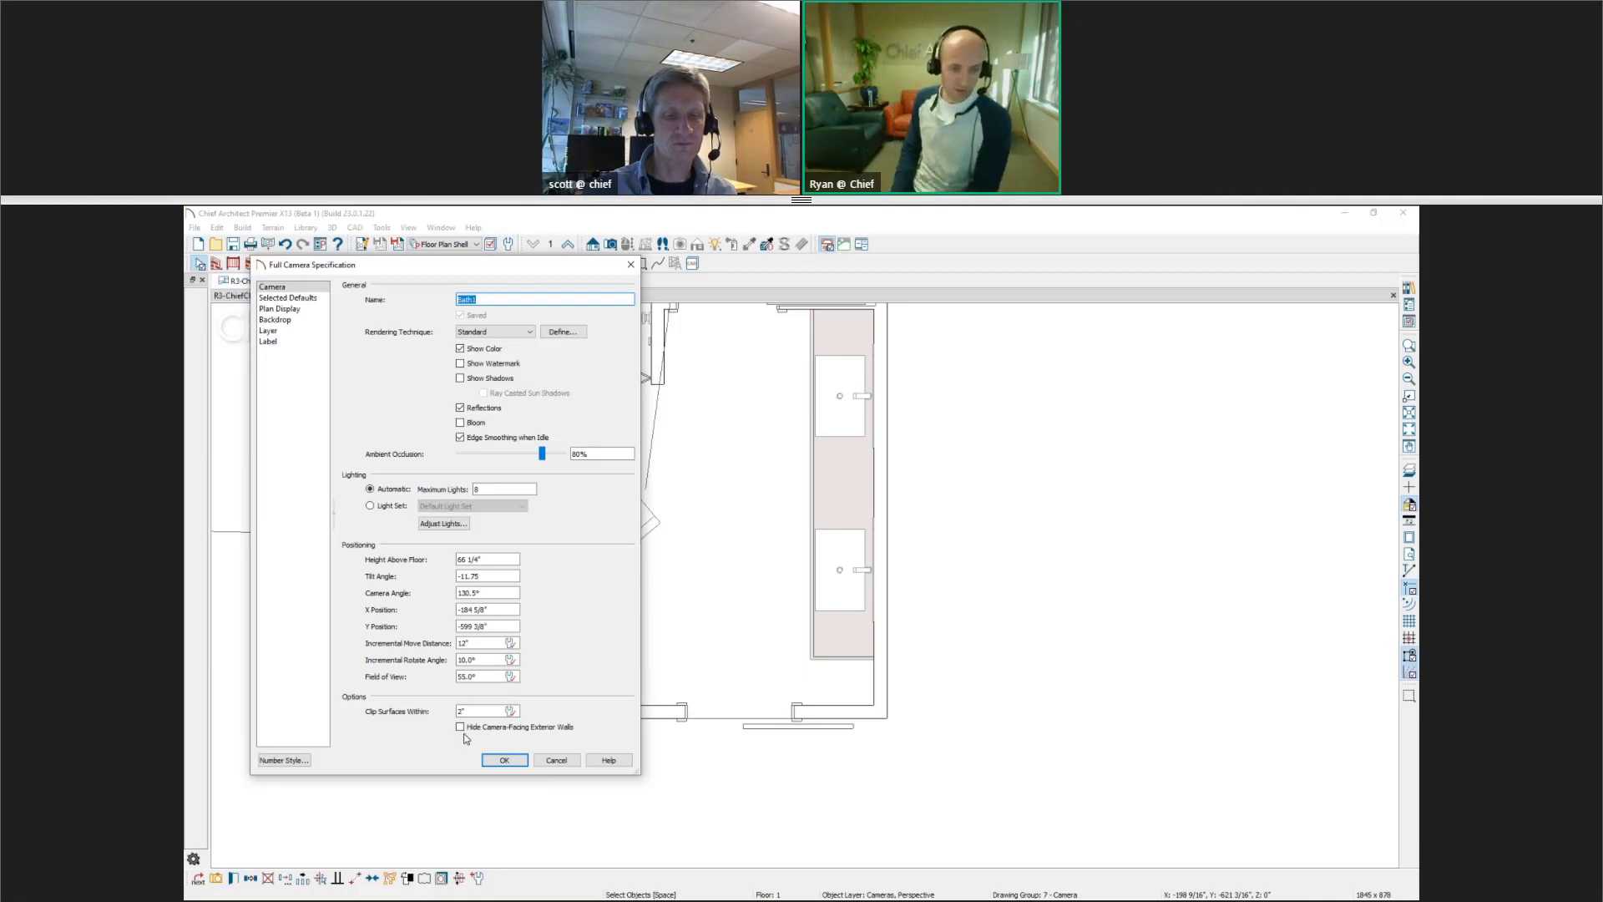
pyautogui.click(474, 712)
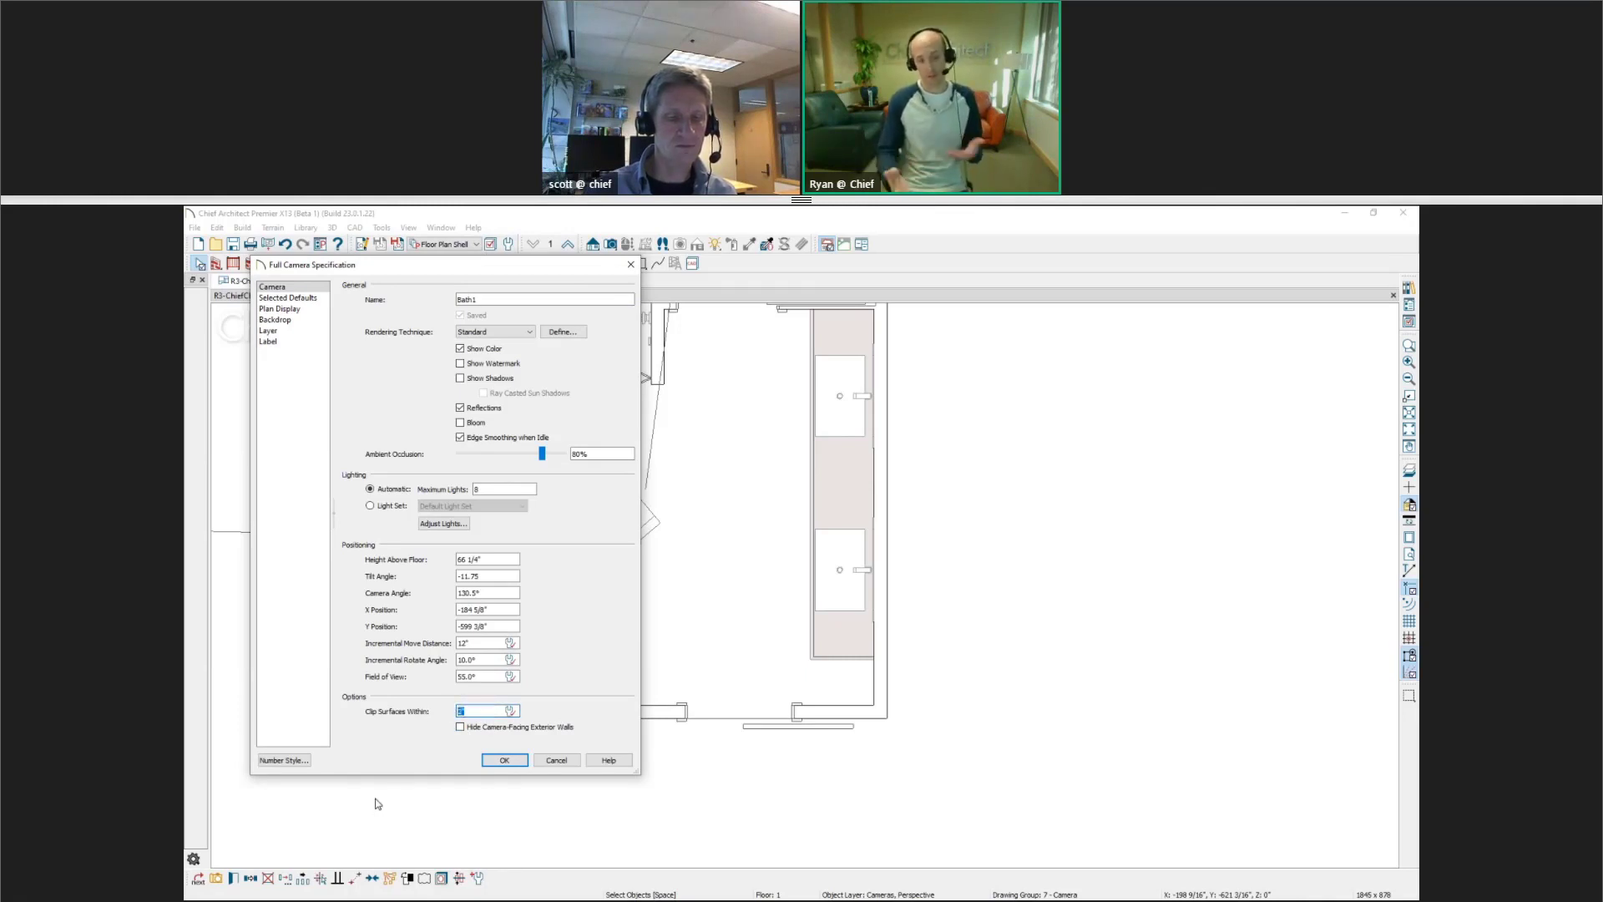
pyautogui.write('3')
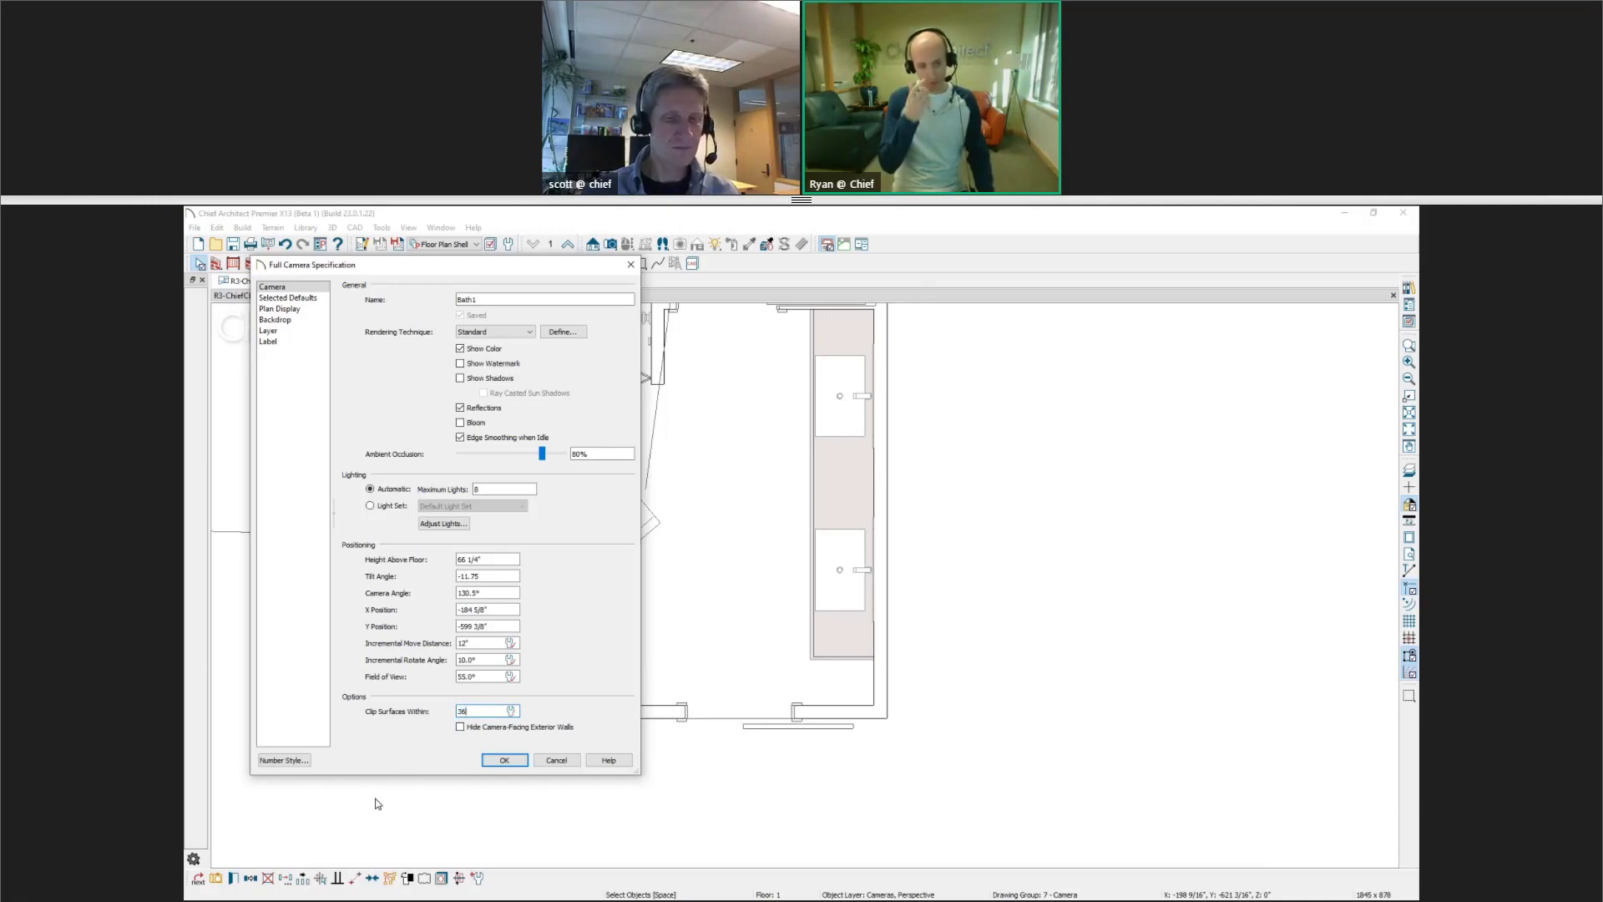
pyautogui.write('6')
pyautogui.click(507, 762)
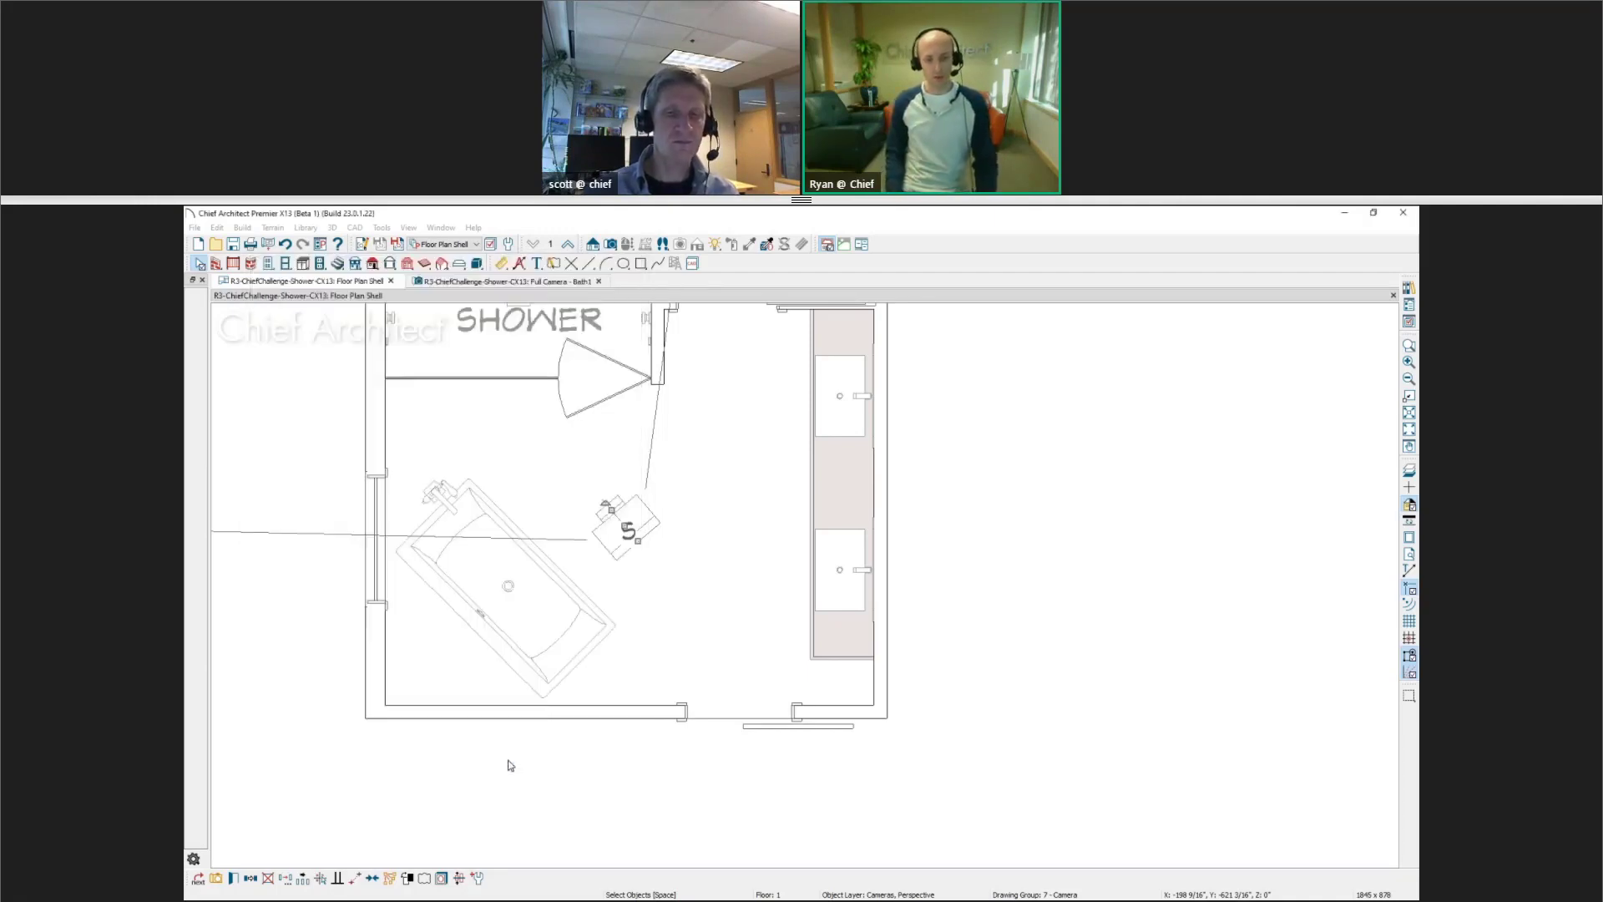
# Return to the Bath1 camera view and orbit it to face the shower straight on, with the doorway beside it
pyautogui.click(541, 281)
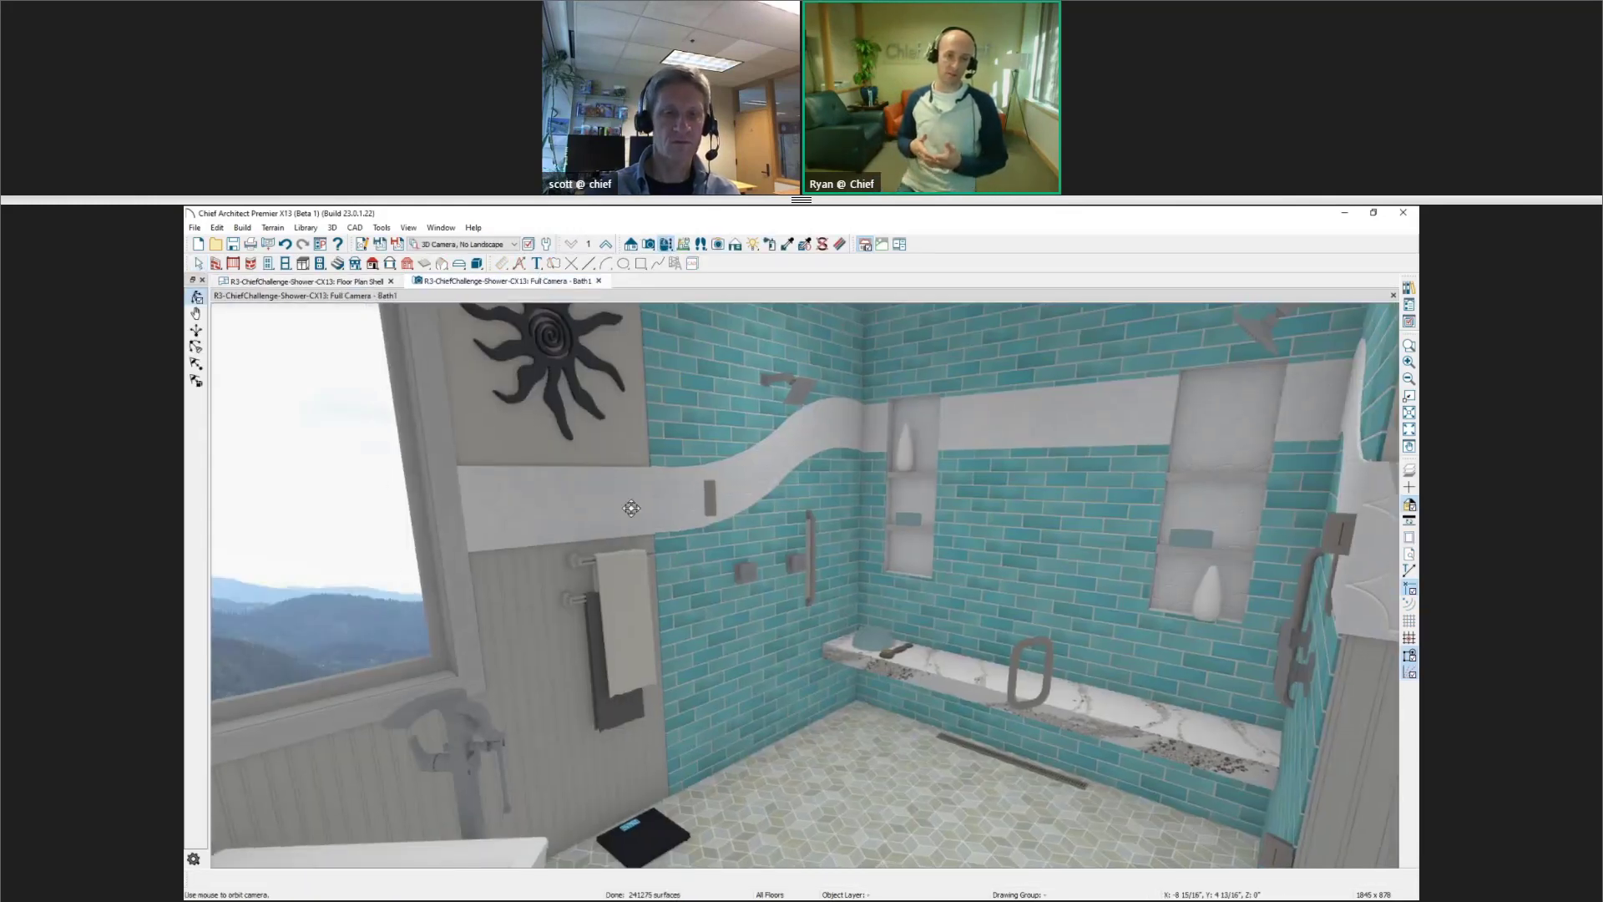
pyautogui.moveTo(631, 508); pyautogui.dragTo(843, 517)
pyautogui.click(365, 281)
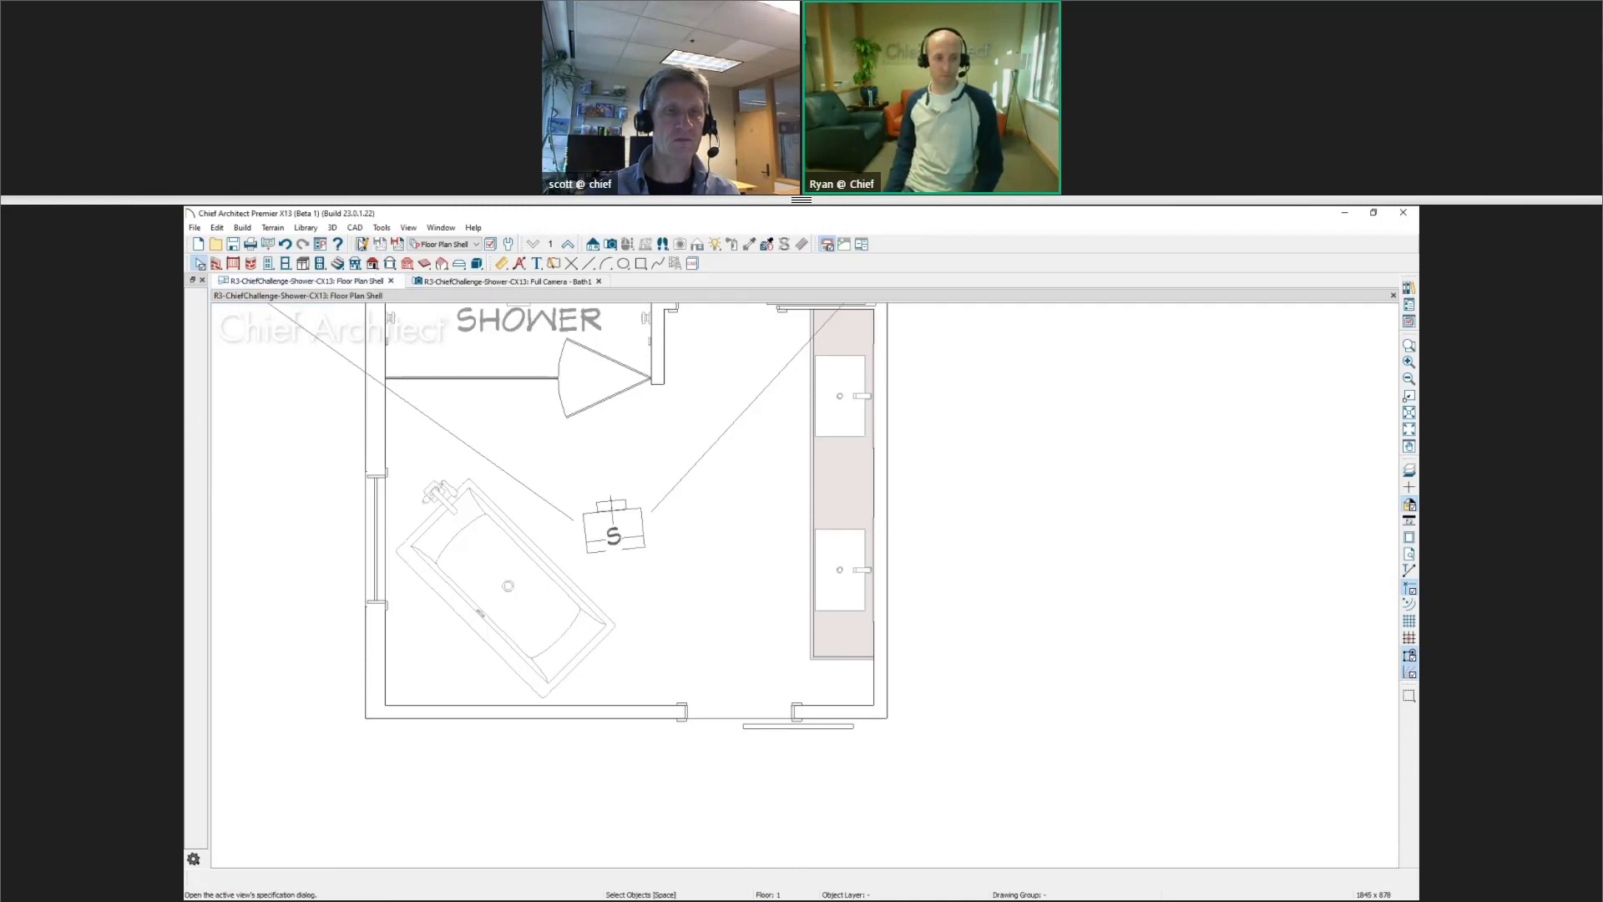
pyautogui.click(362, 244)
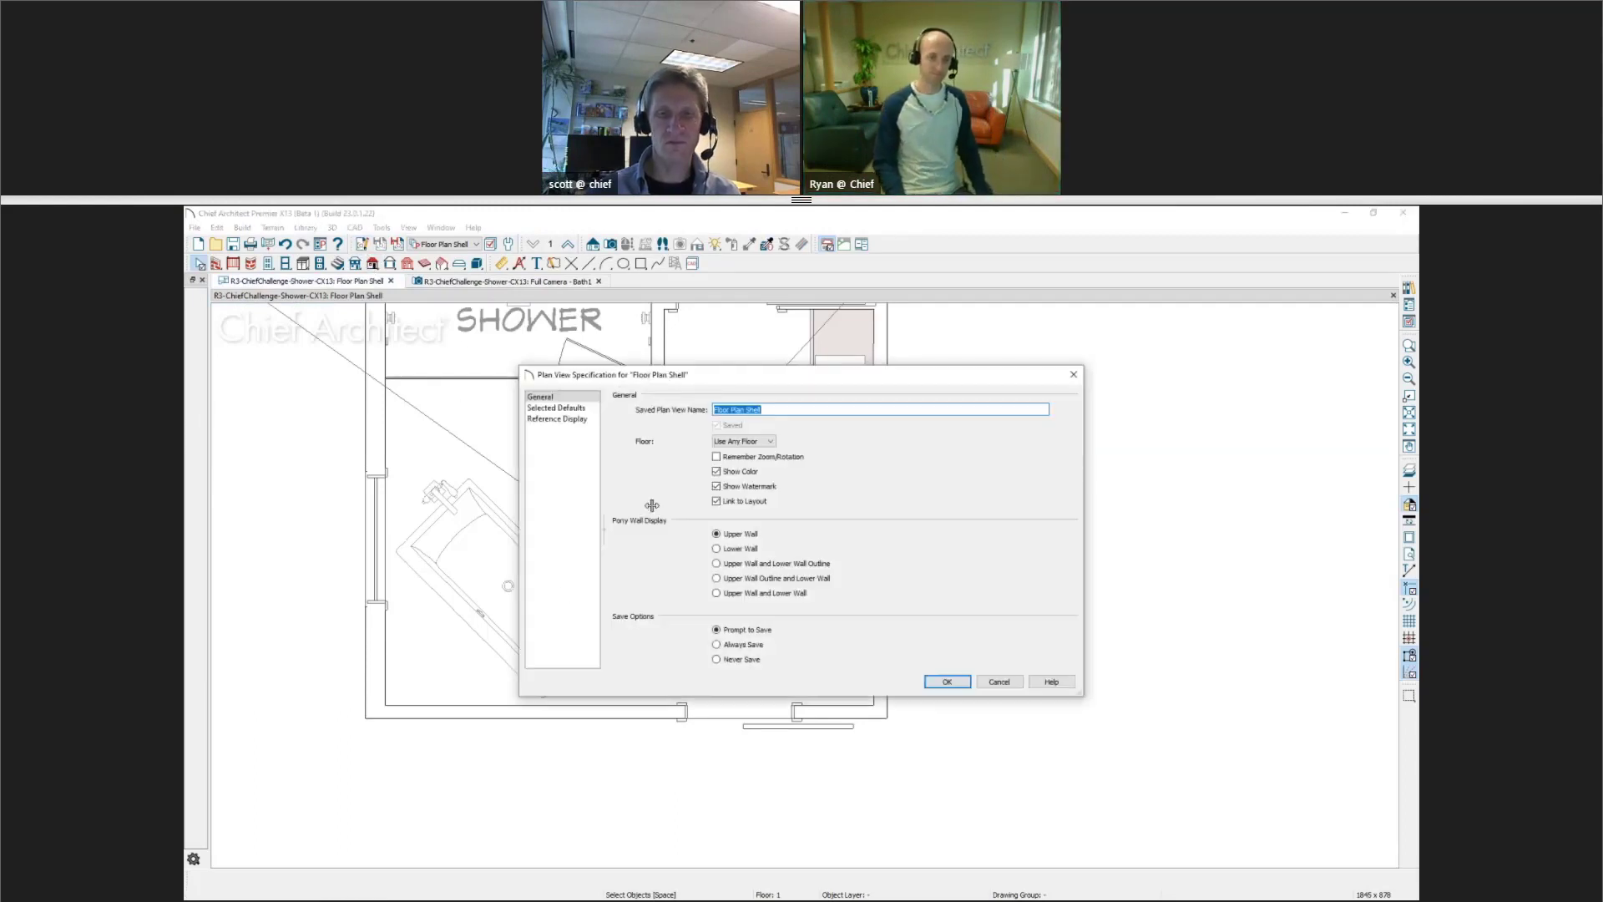
pyautogui.press('Escape')
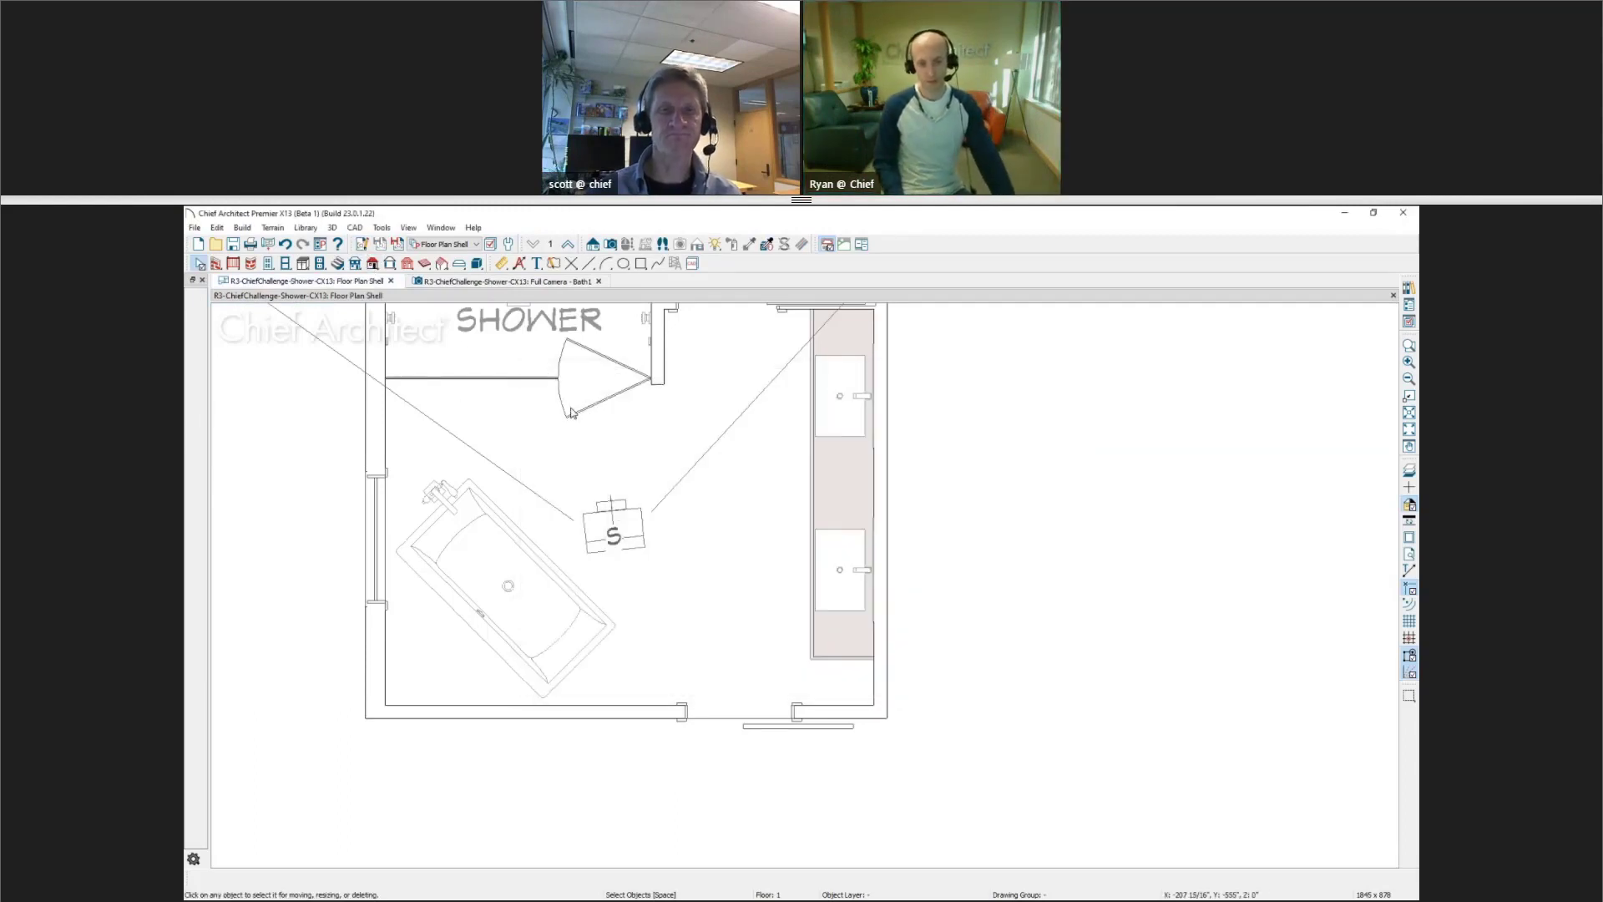
# Orbit the Bath1 camera view around to the exterior window and close the view
pyautogui.click(539, 284)
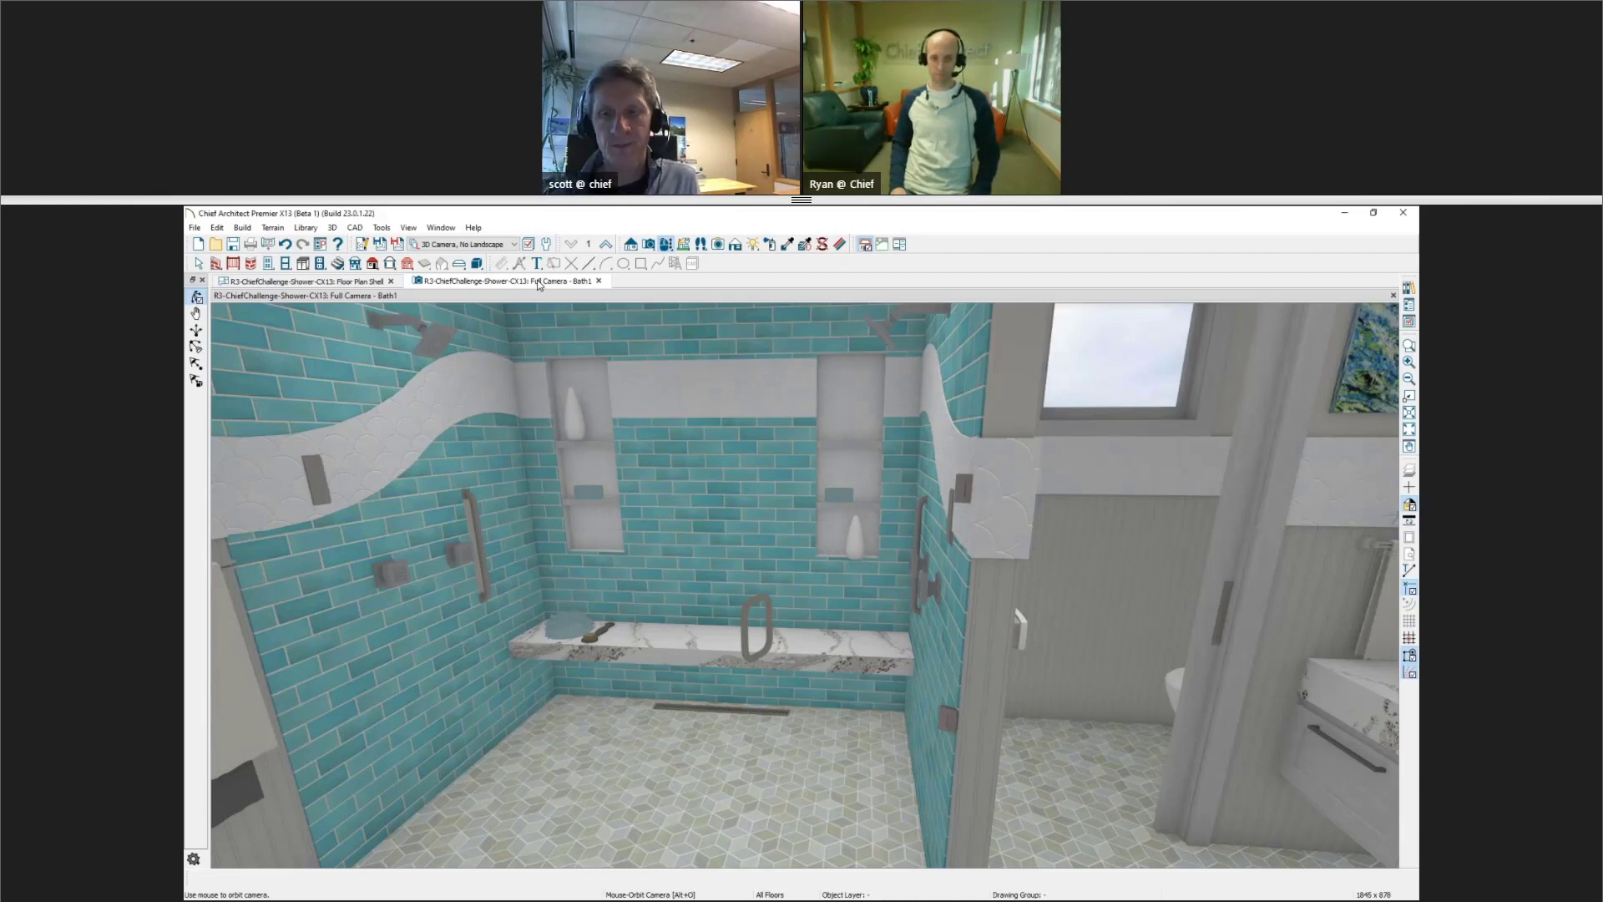
pyautogui.moveTo(337, 523); pyautogui.dragTo(183, 455)
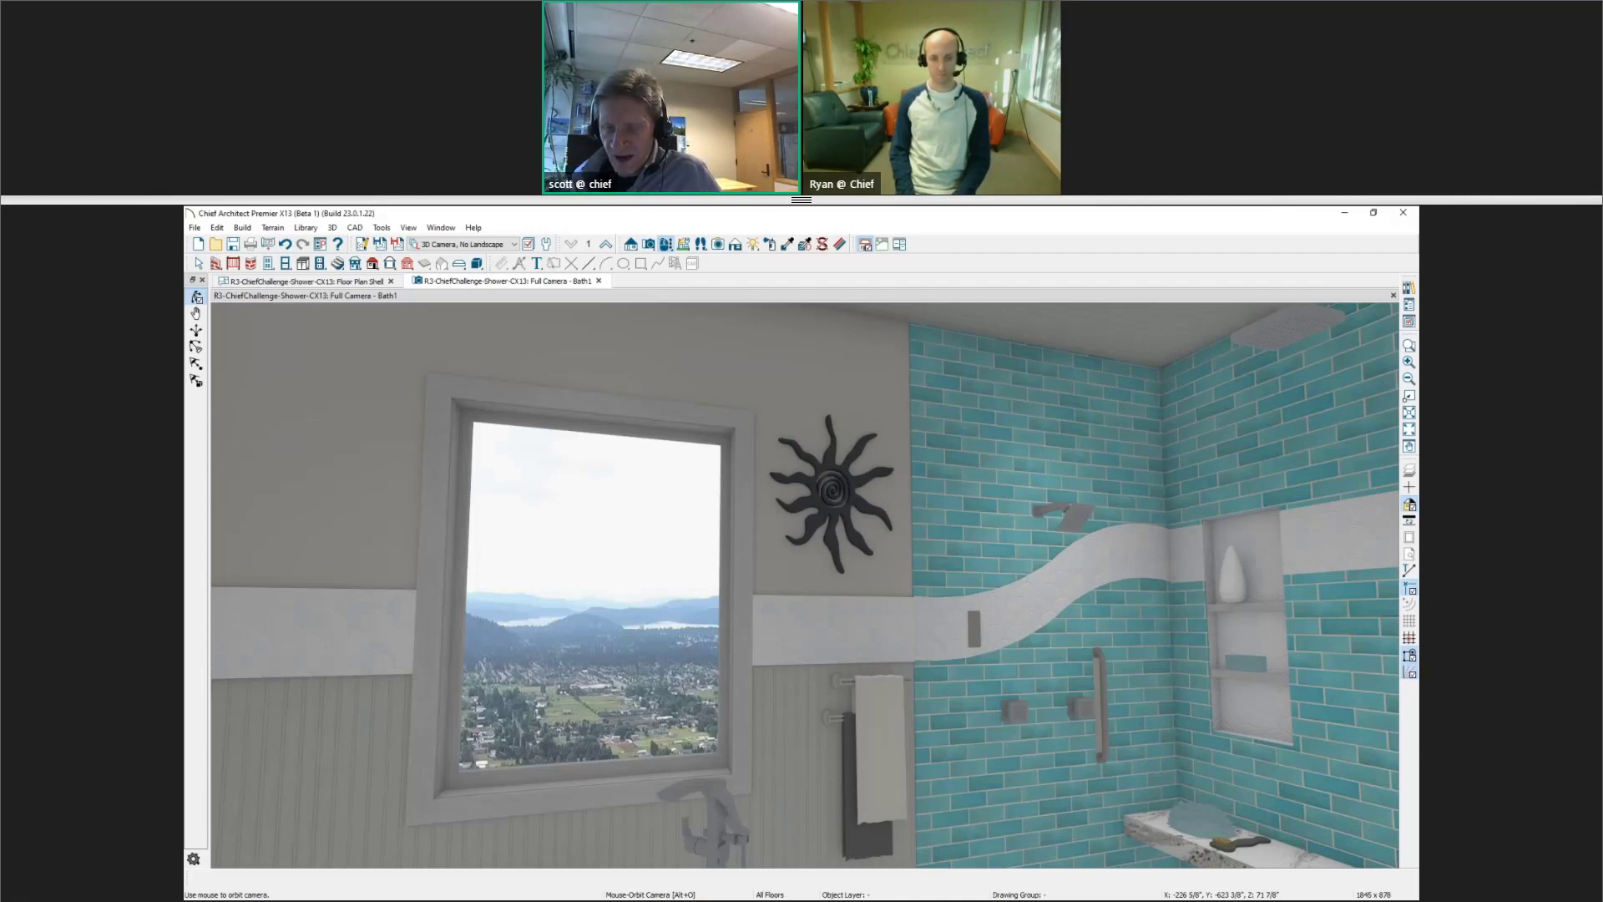
pyautogui.click(1348, 217)
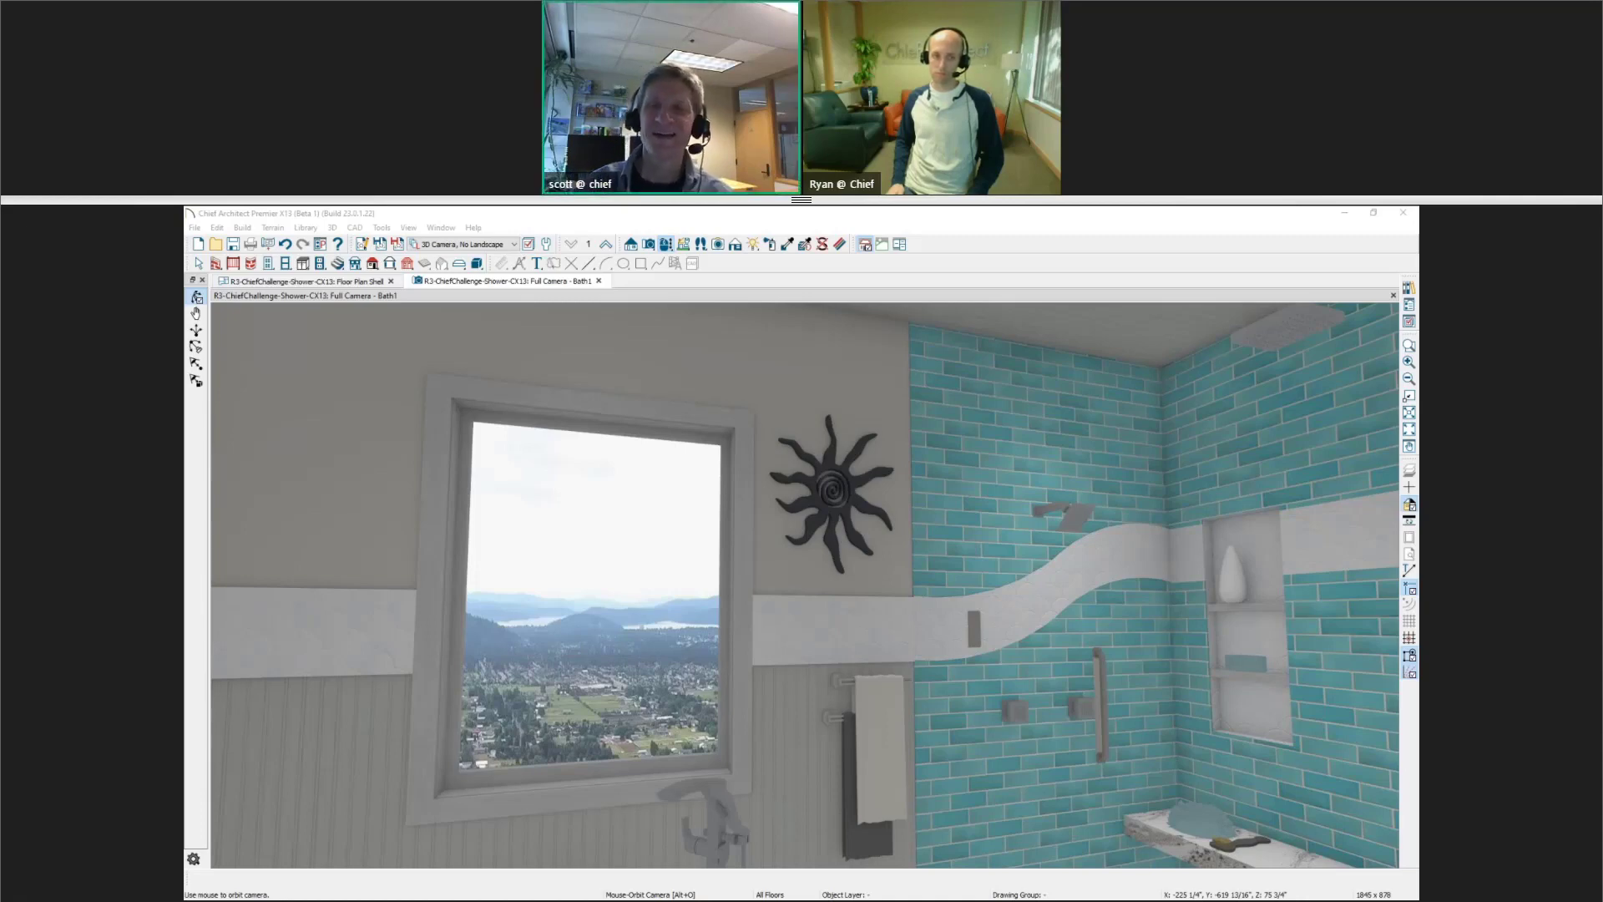
pyautogui.click(599, 281)
pyautogui.press('Return')
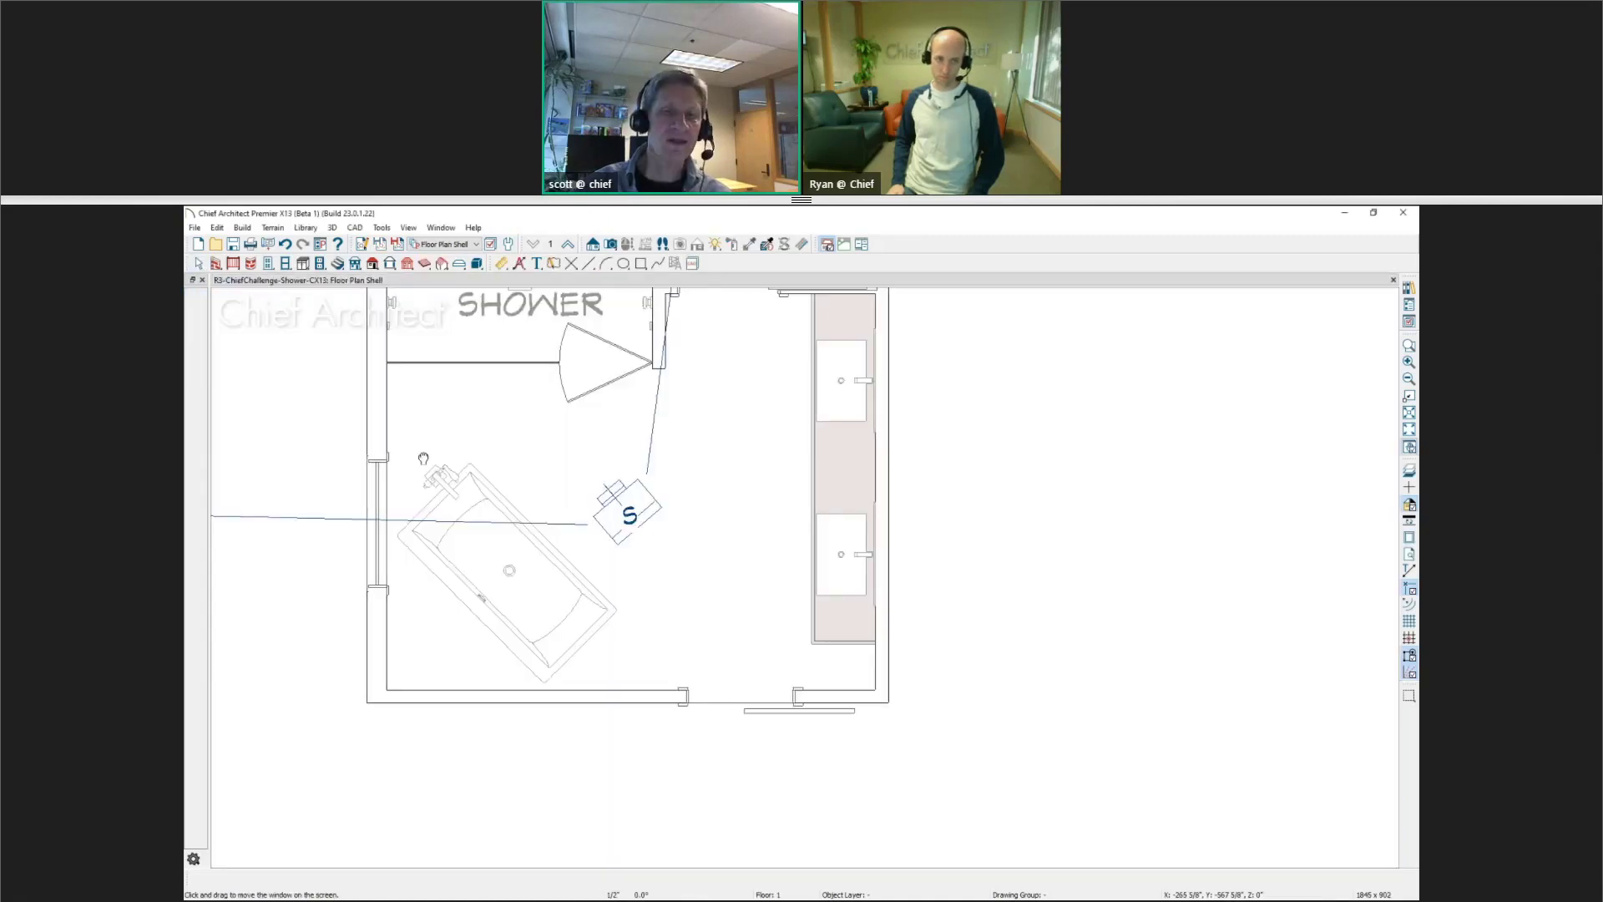
# Draw a narrow polyline solid about 9'-3" across its diagonal outside the tub window, turning on display of the "CAD, Default" layer
pyautogui.moveTo(583, 498); pyautogui.dragTo(640, 497, button='middle')
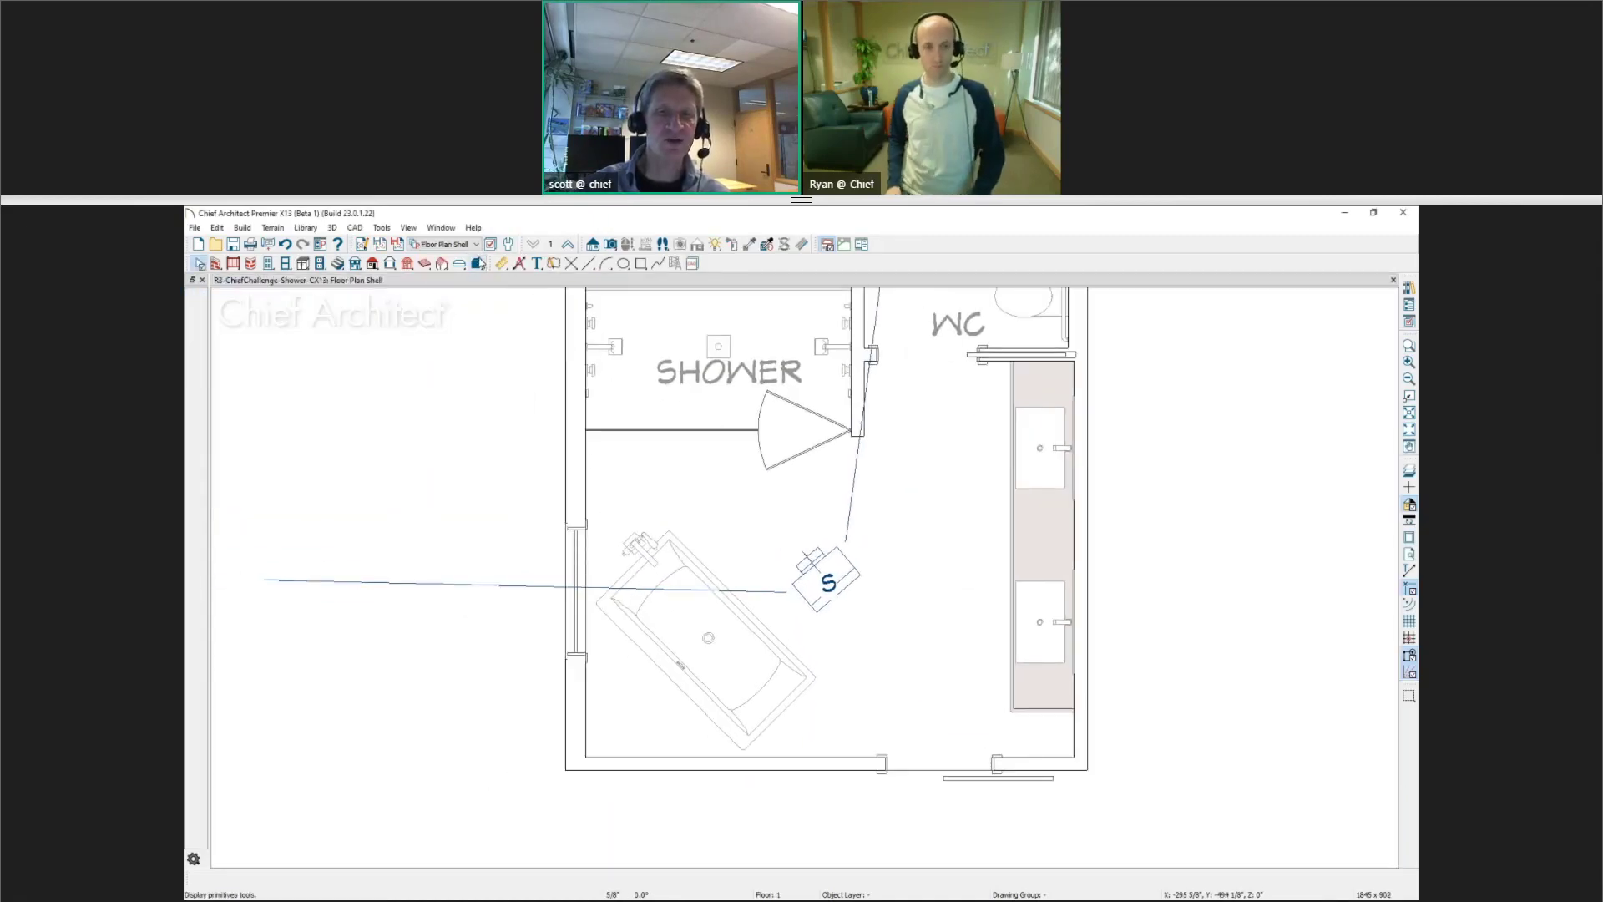
pyautogui.click(477, 264)
pyautogui.moveTo(469, 444); pyautogui.dragTo(542, 758)
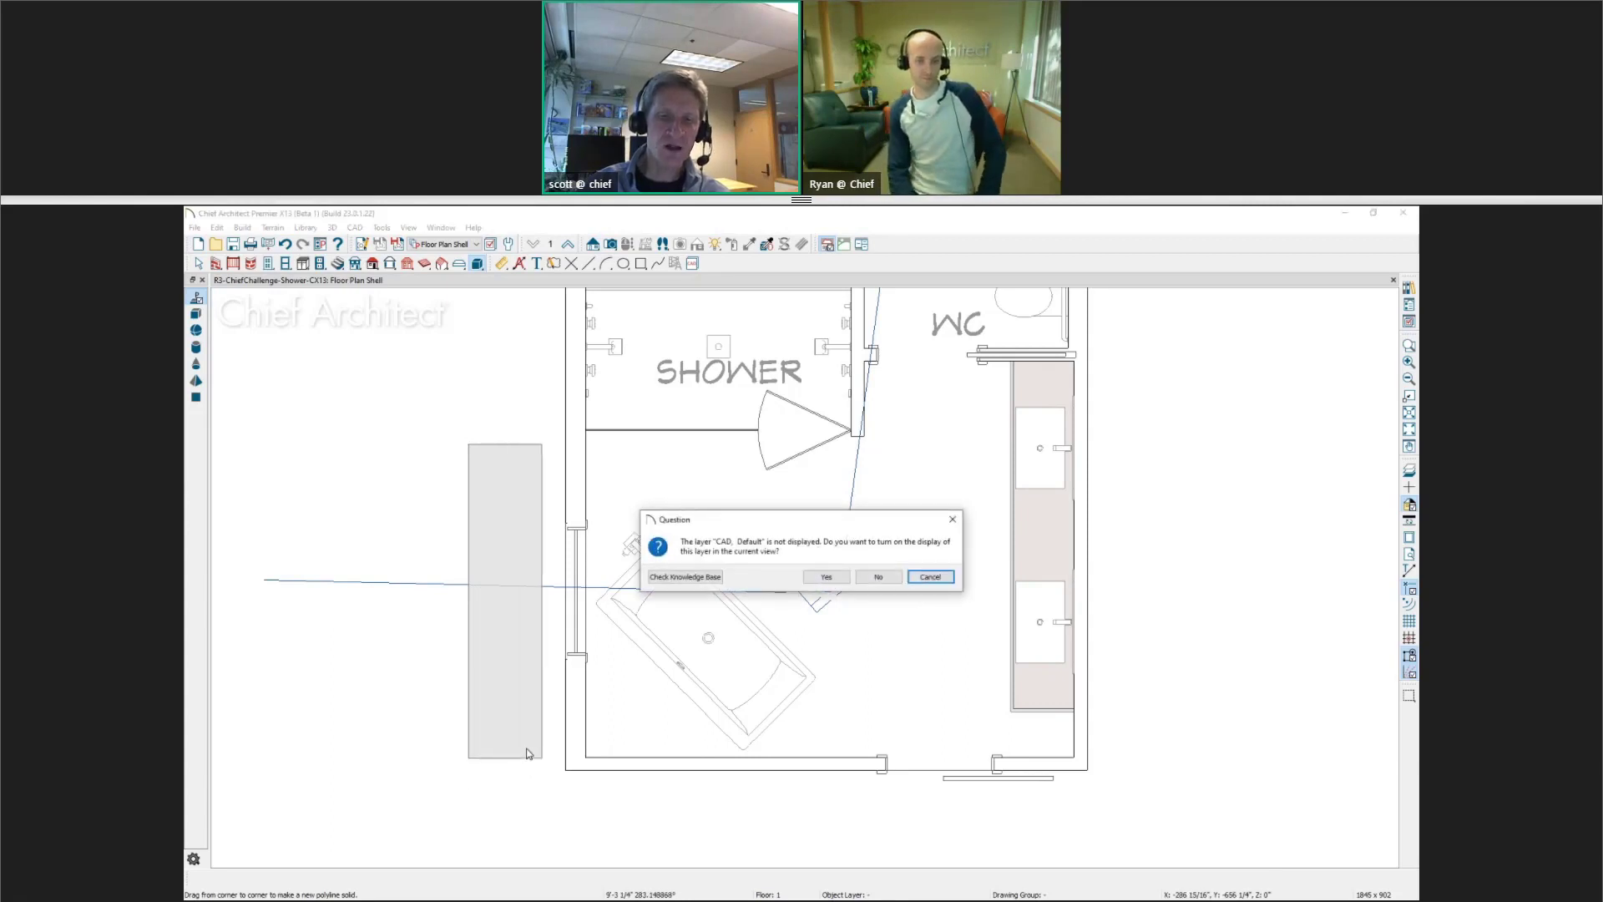
pyautogui.click(829, 576)
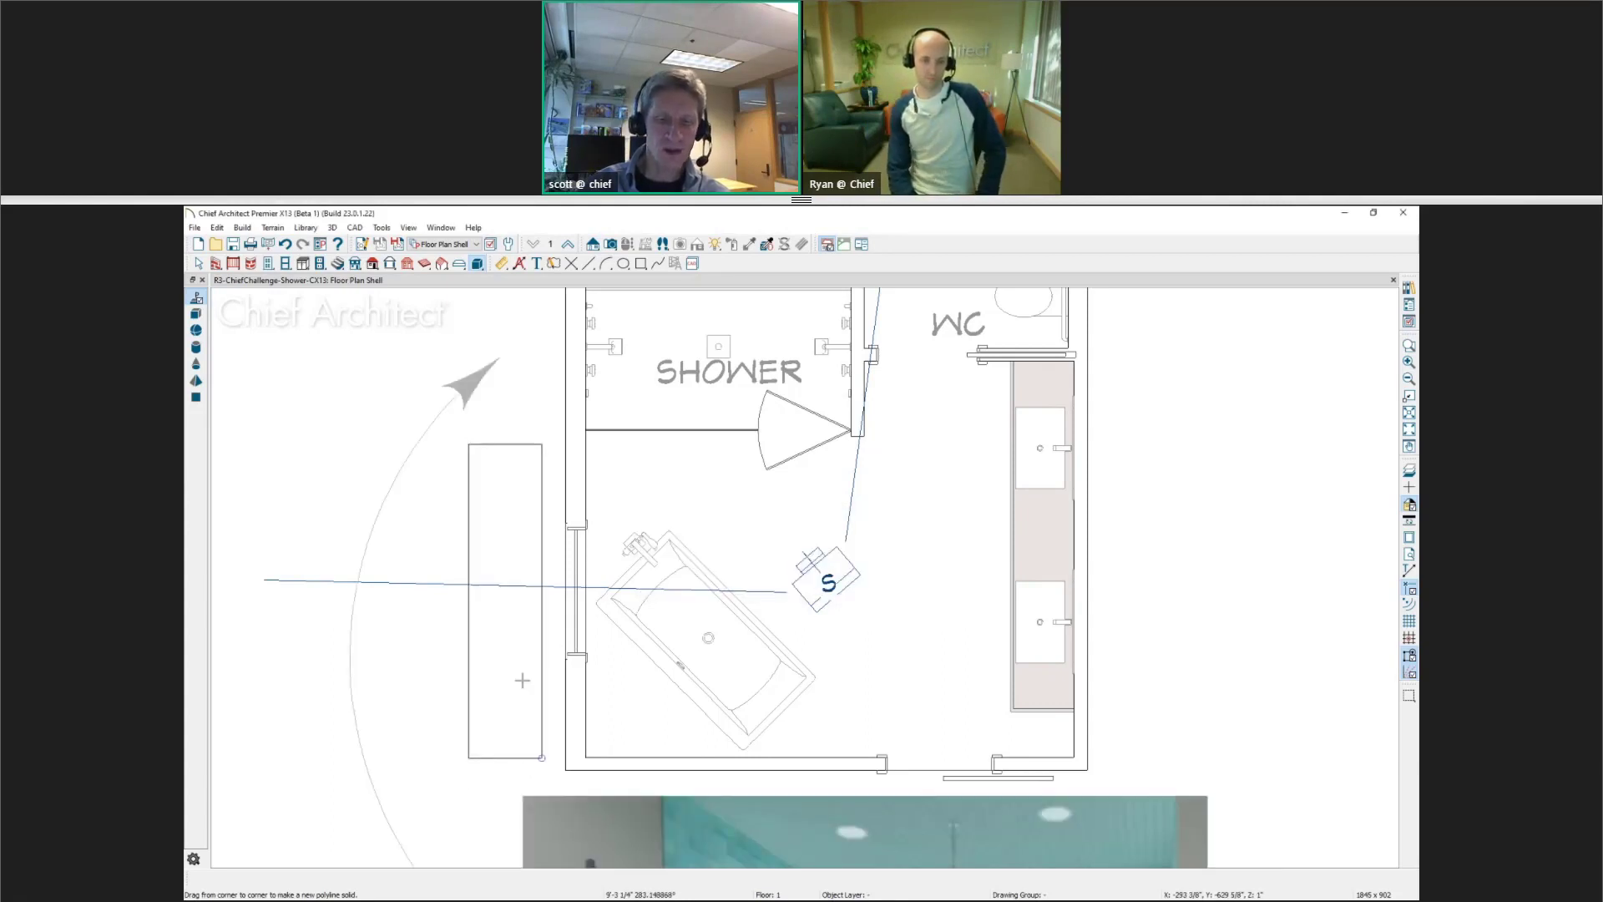
# Set the polyline solid's thickness to 120" and its height from finished floor to bottom to 0
pyautogui.click(543, 663)
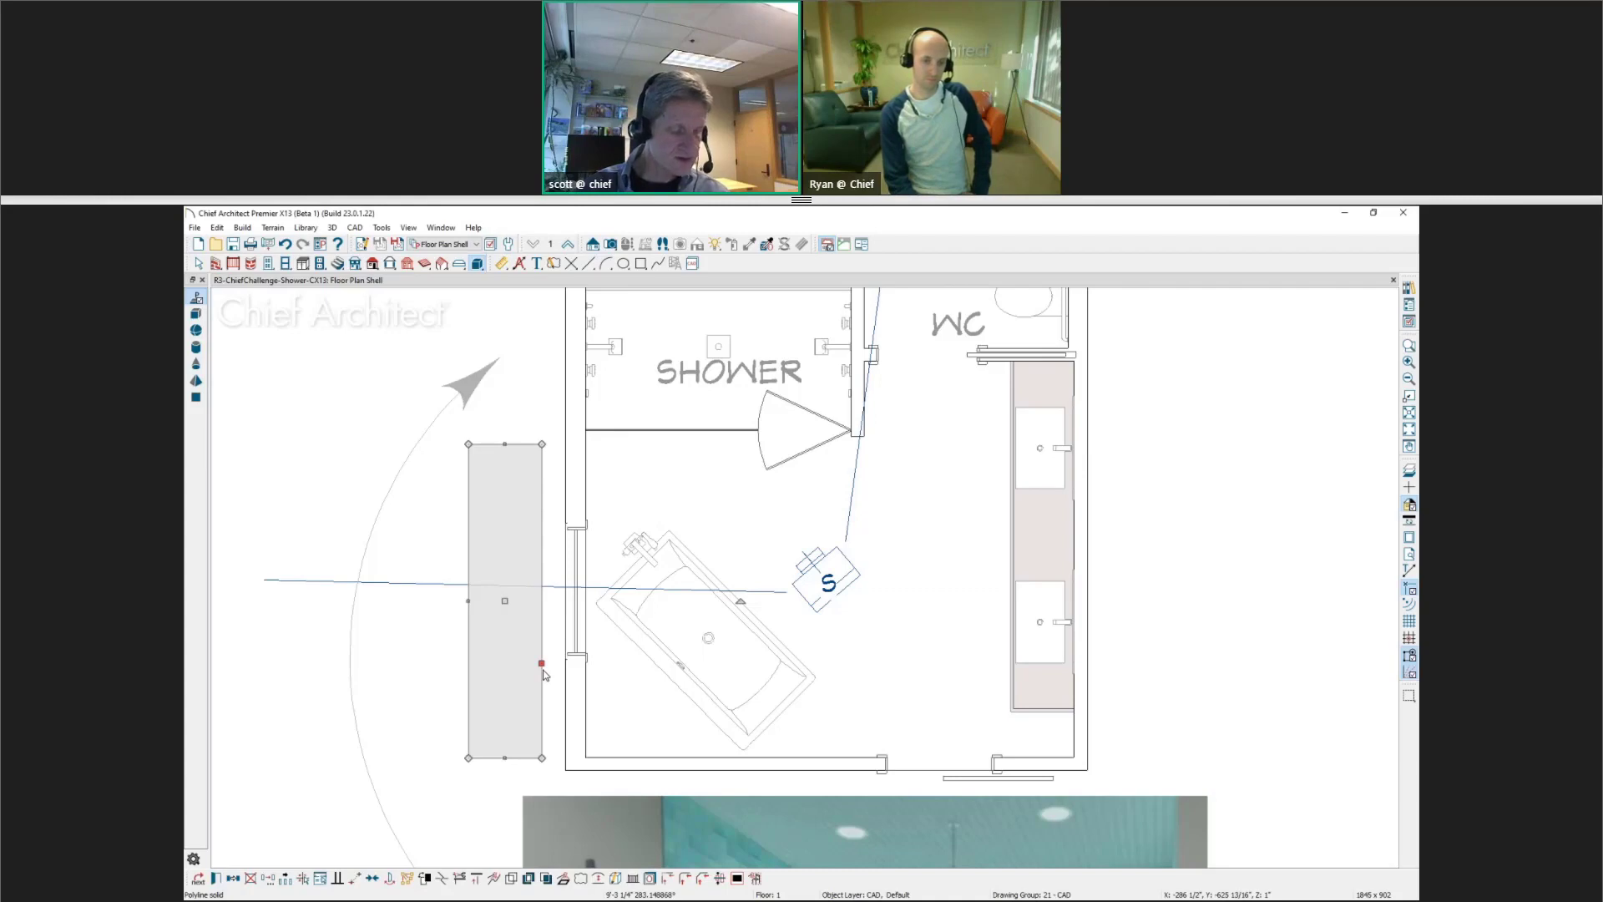
pyautogui.hotkey('ctrl', 'e')
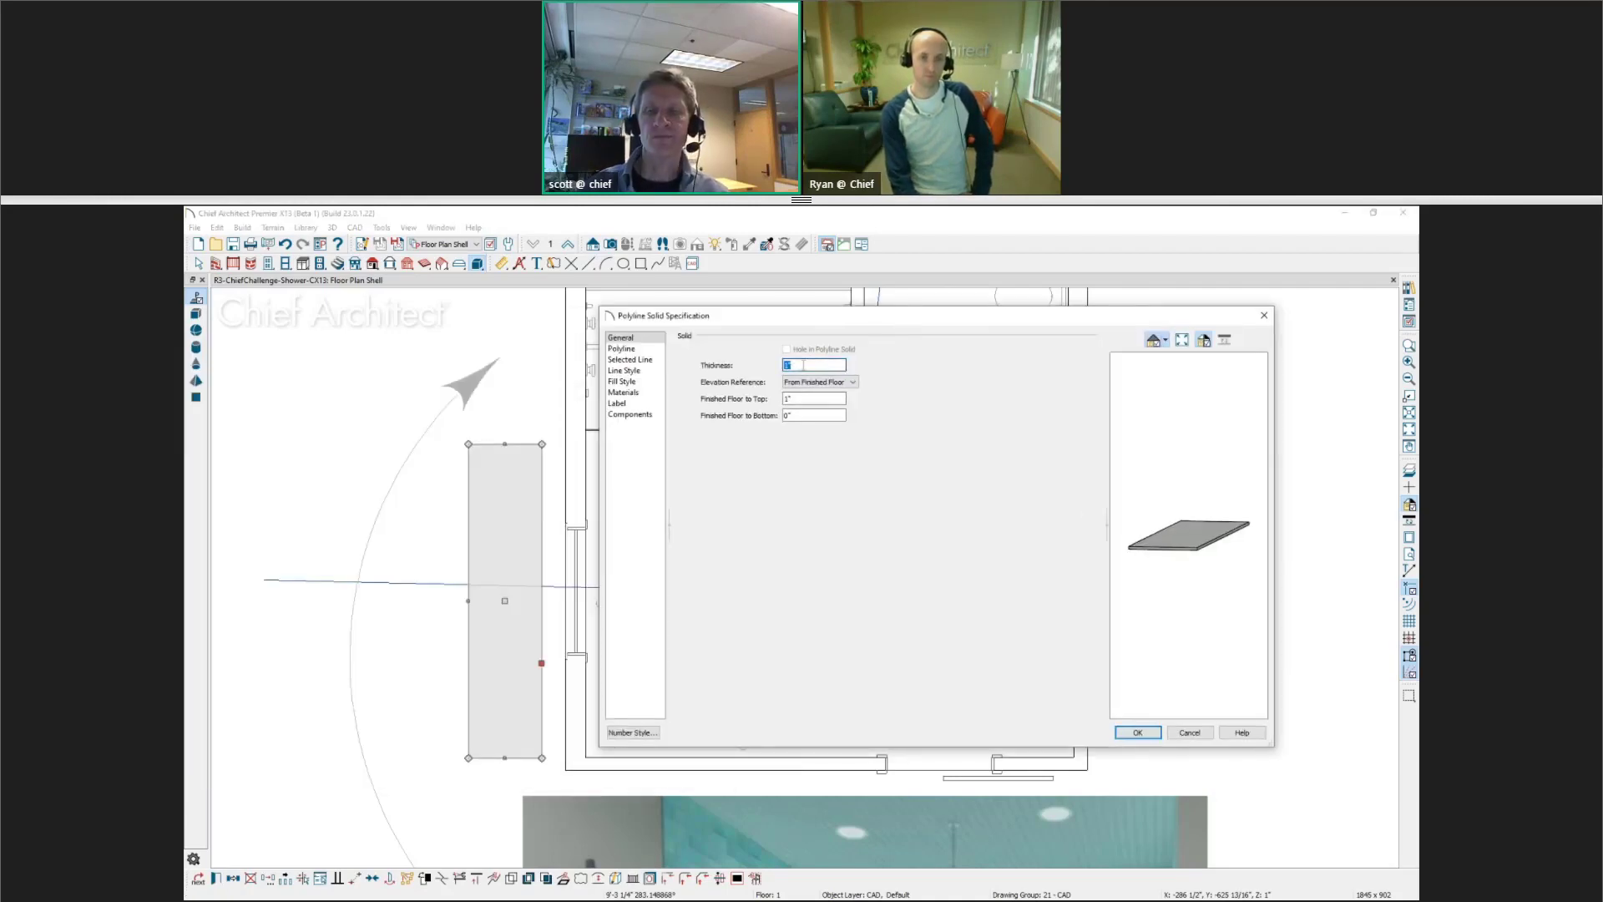
pyautogui.write('120')
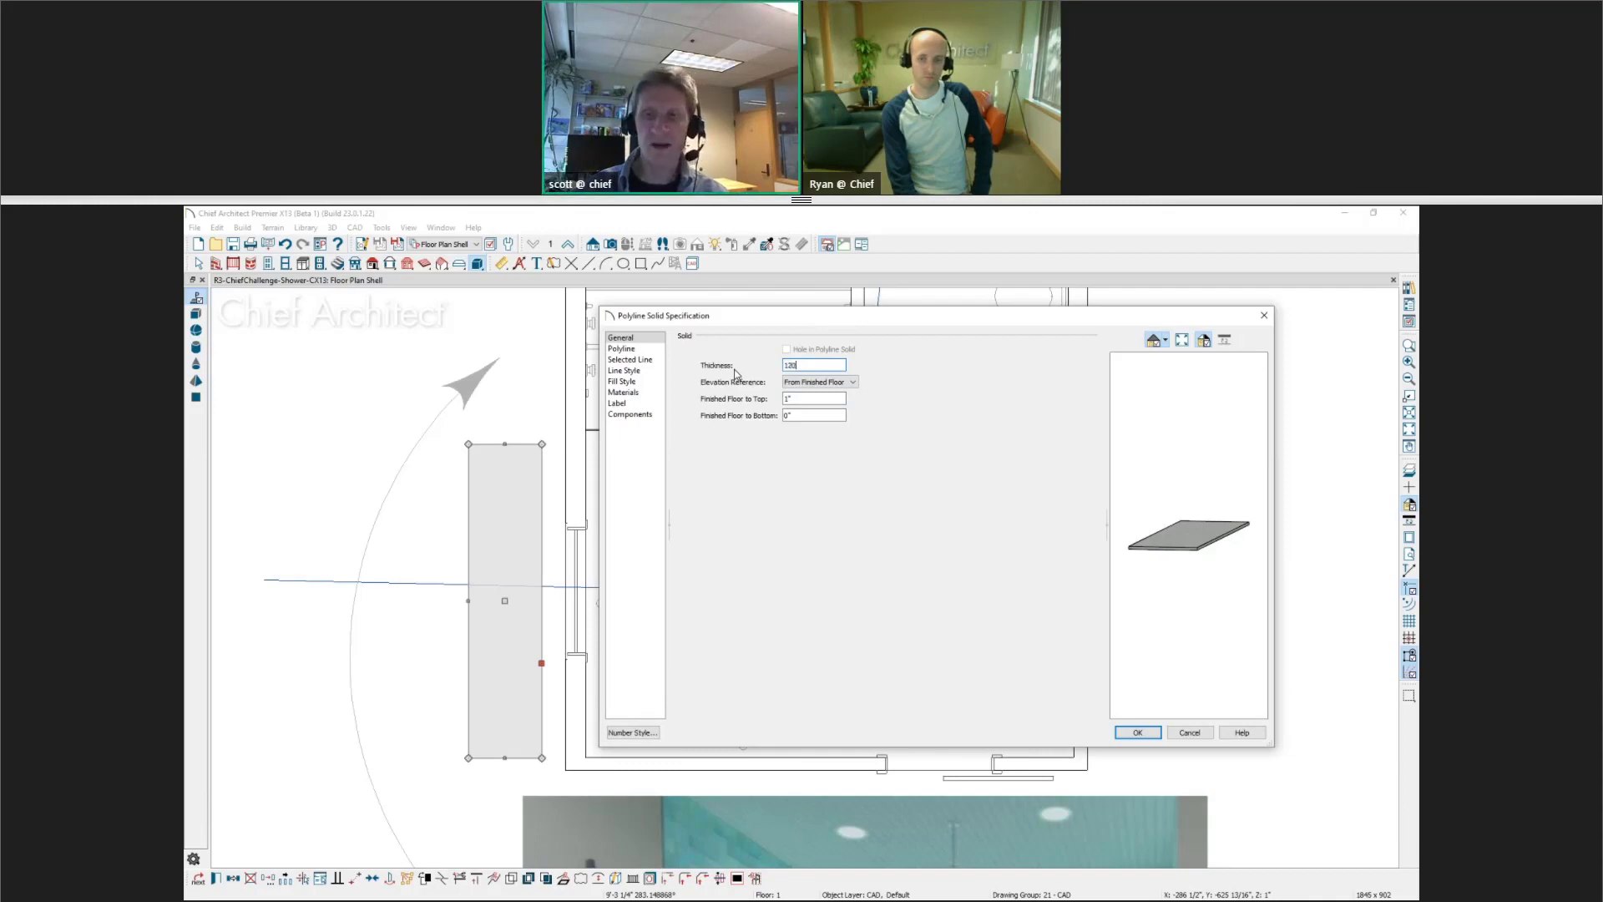
pyautogui.press('Tab')
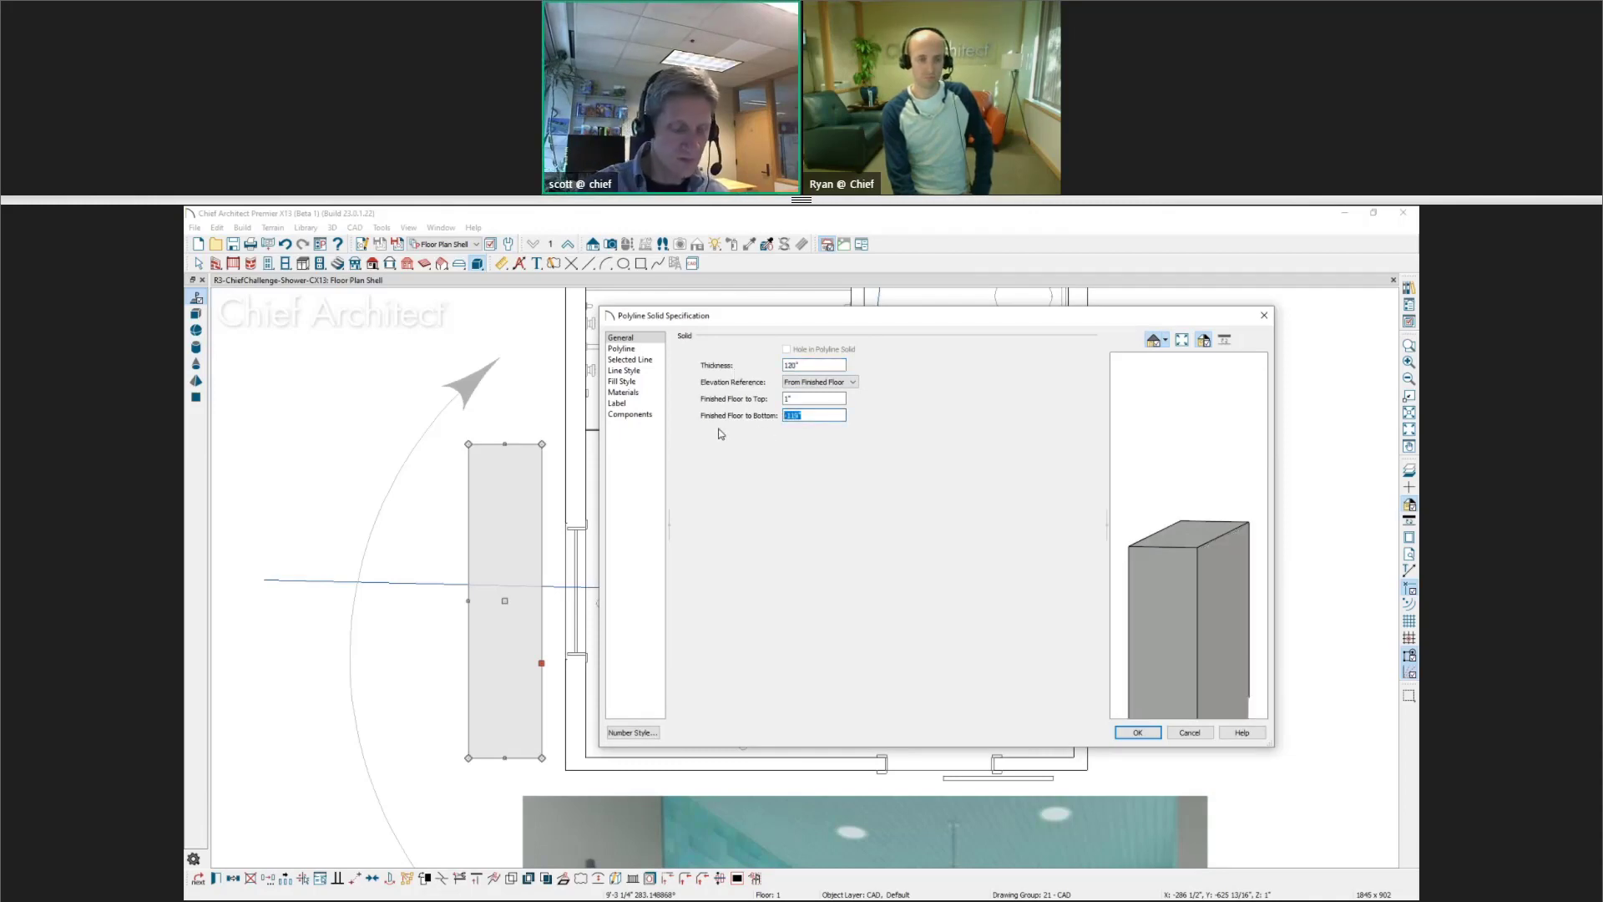
pyautogui.write('0')
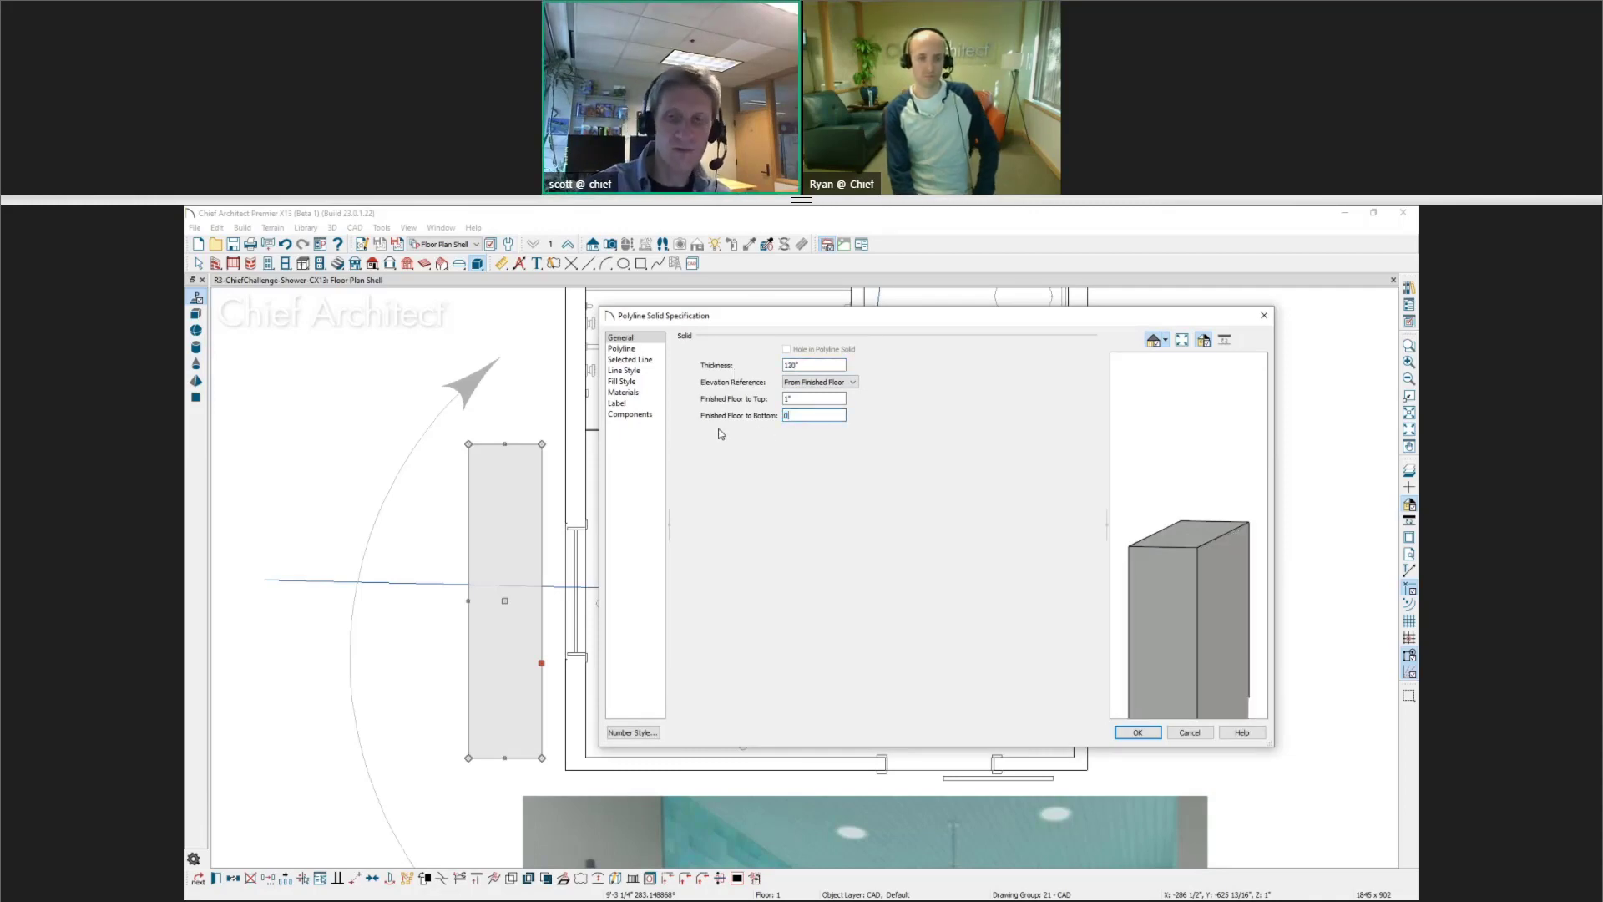
pyautogui.click(1154, 738)
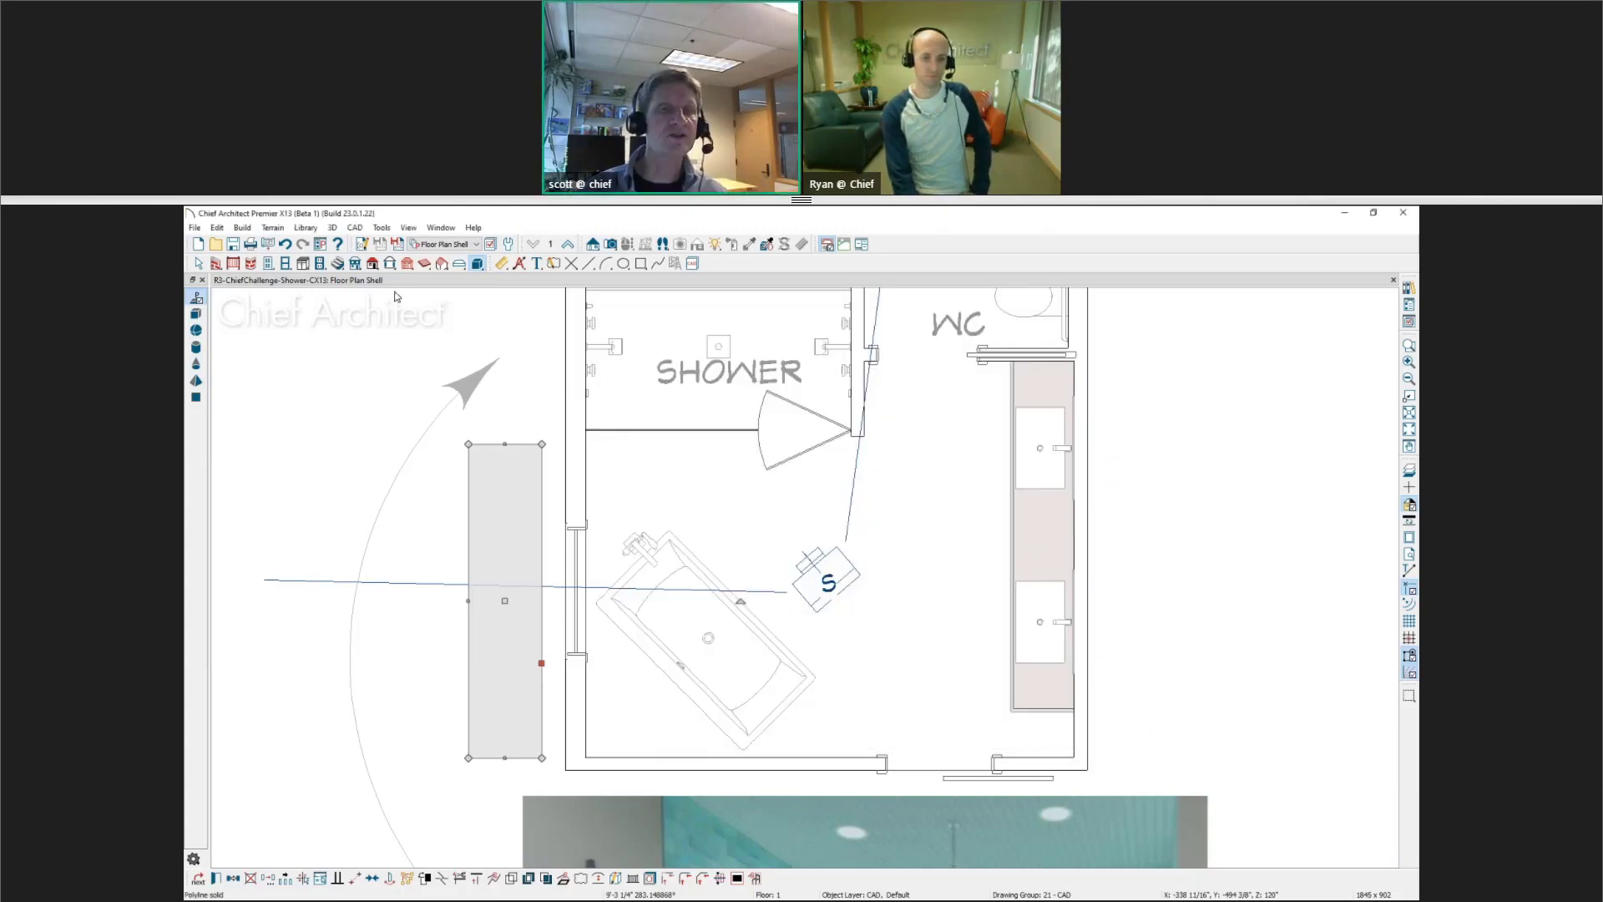
# Create a full camera view from beside the existing camera looking across the tub to the window, and orbit it slightly
pyautogui.click(825, 594)
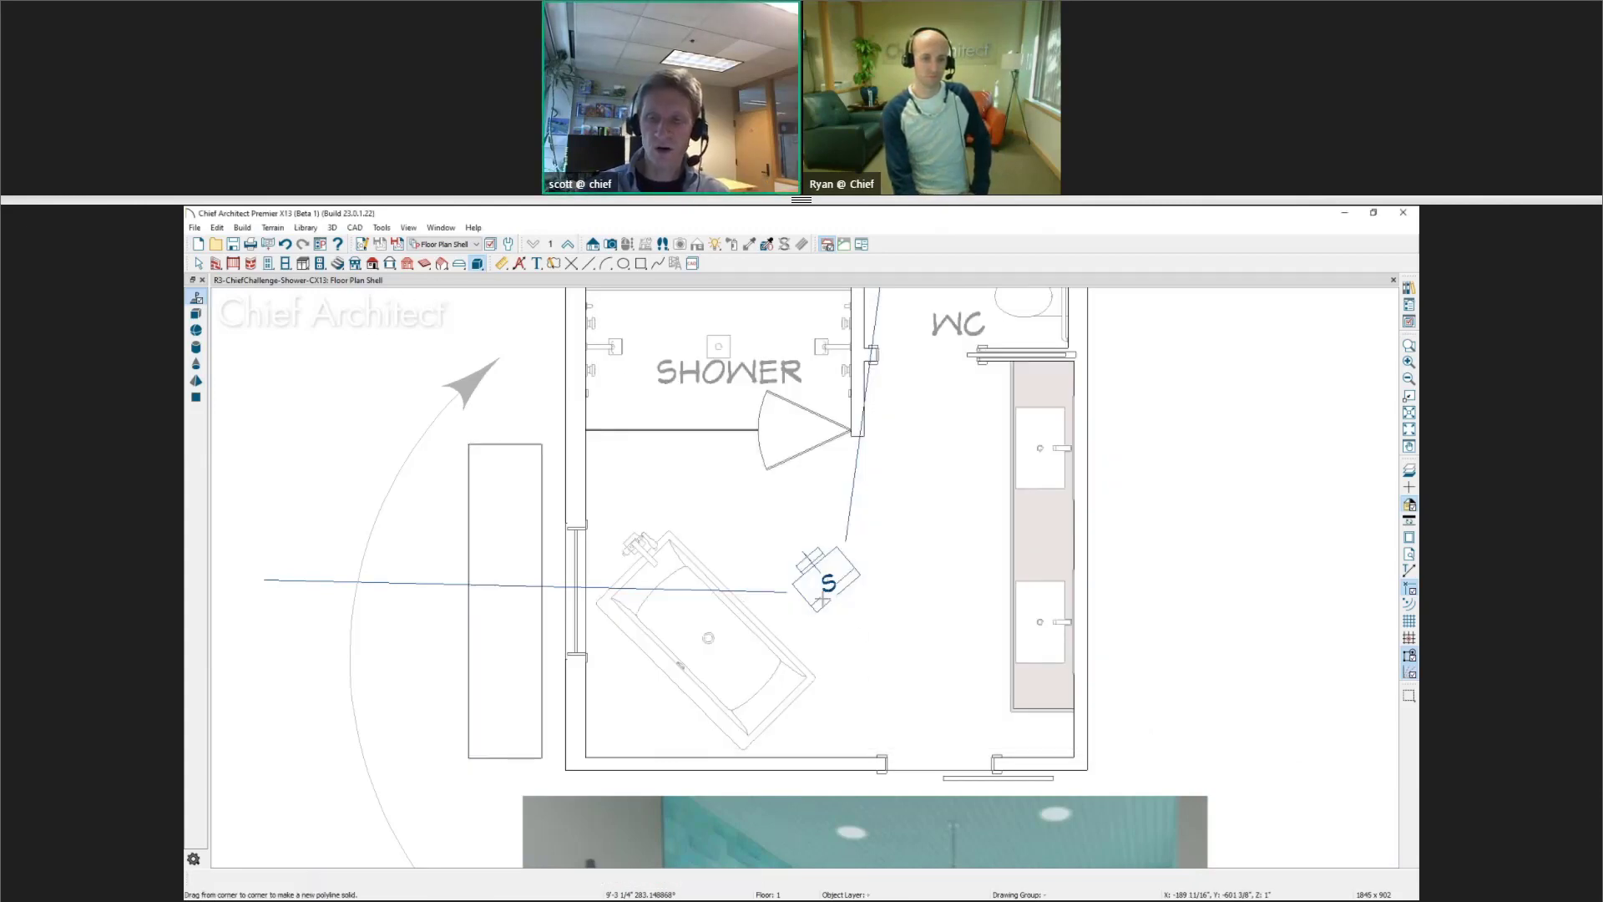
pyautogui.press('space')
pyautogui.click(823, 595)
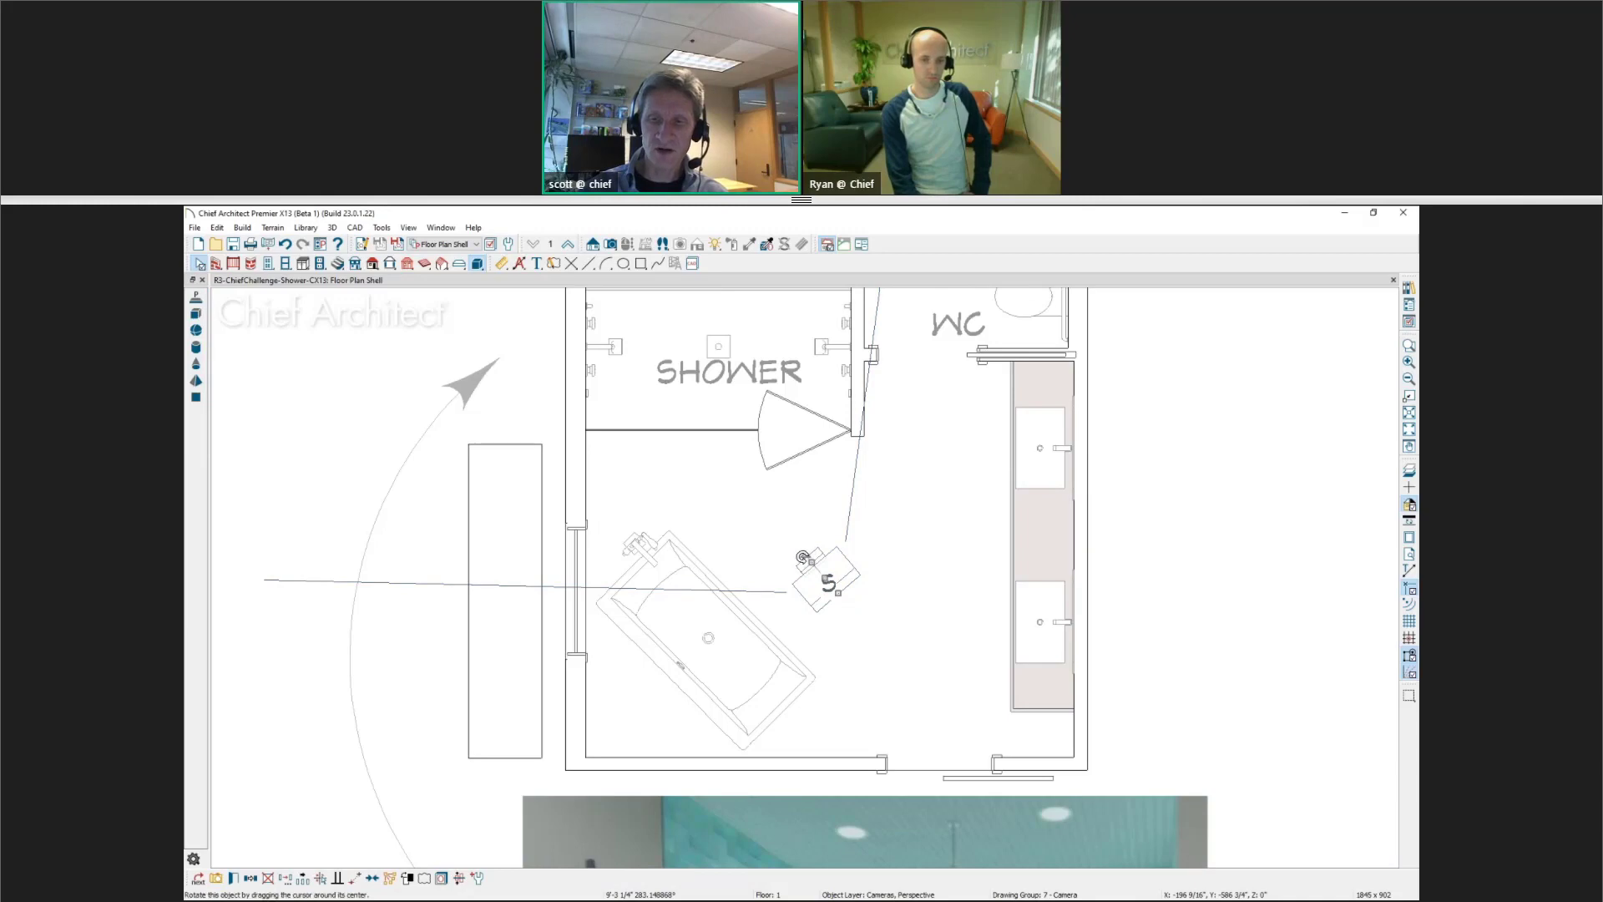
pyautogui.click(611, 244)
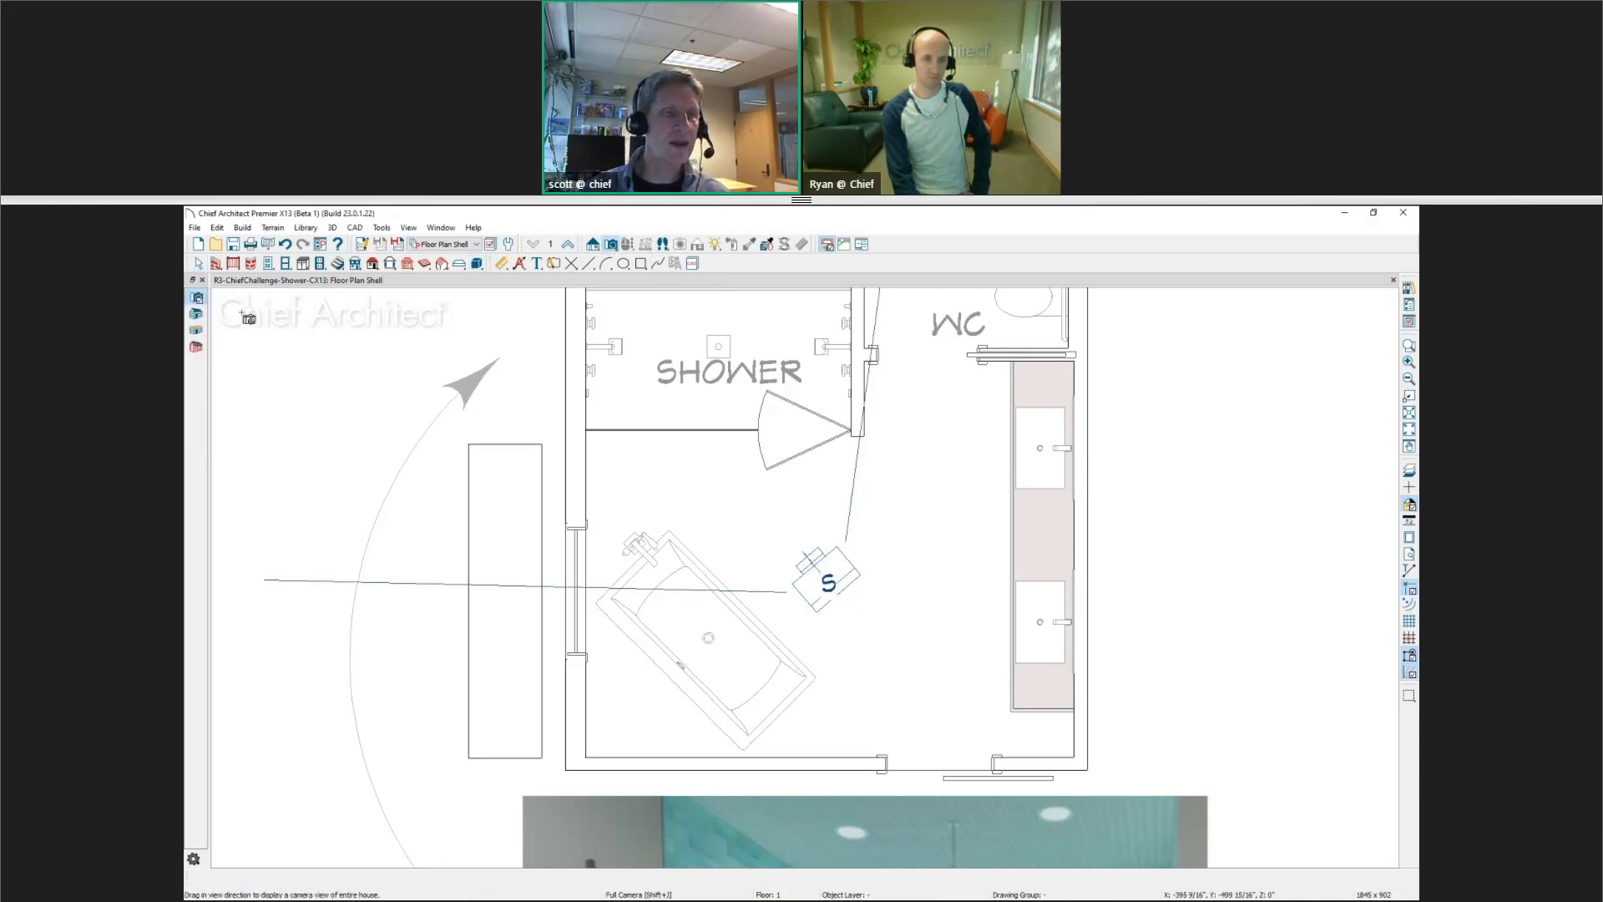
pyautogui.moveTo(883, 551); pyautogui.dragTo(666, 549)
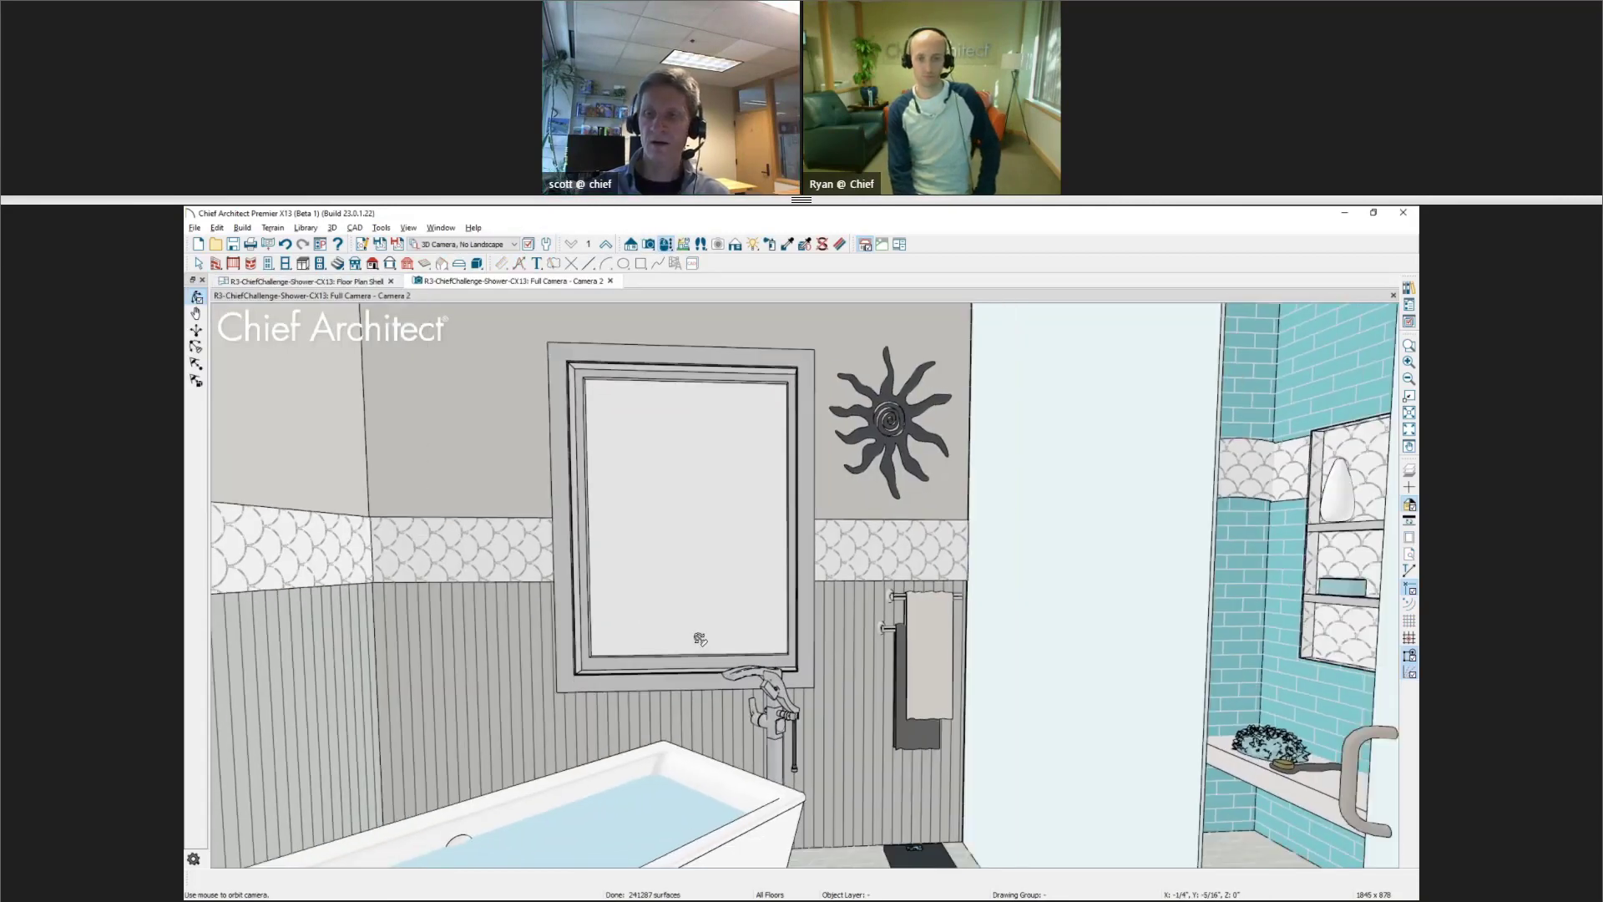
pyautogui.moveTo(700, 639); pyautogui.dragTo(664, 563)
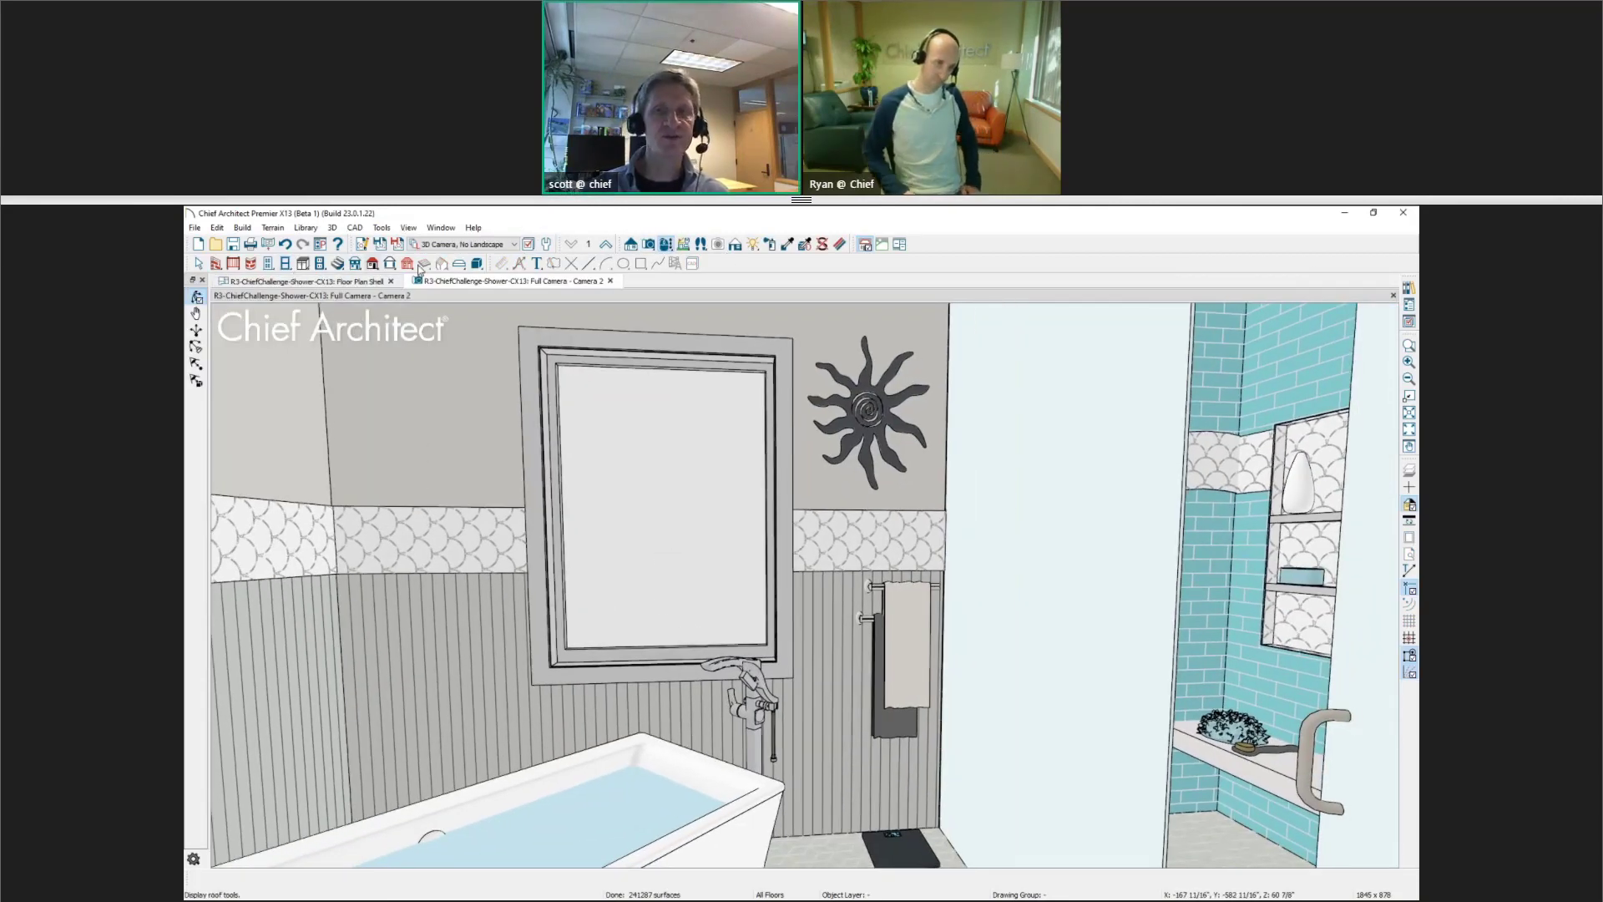
# Switch the new camera view to the Standard rendering technique and return to the floor plan
pyautogui.click(735, 246)
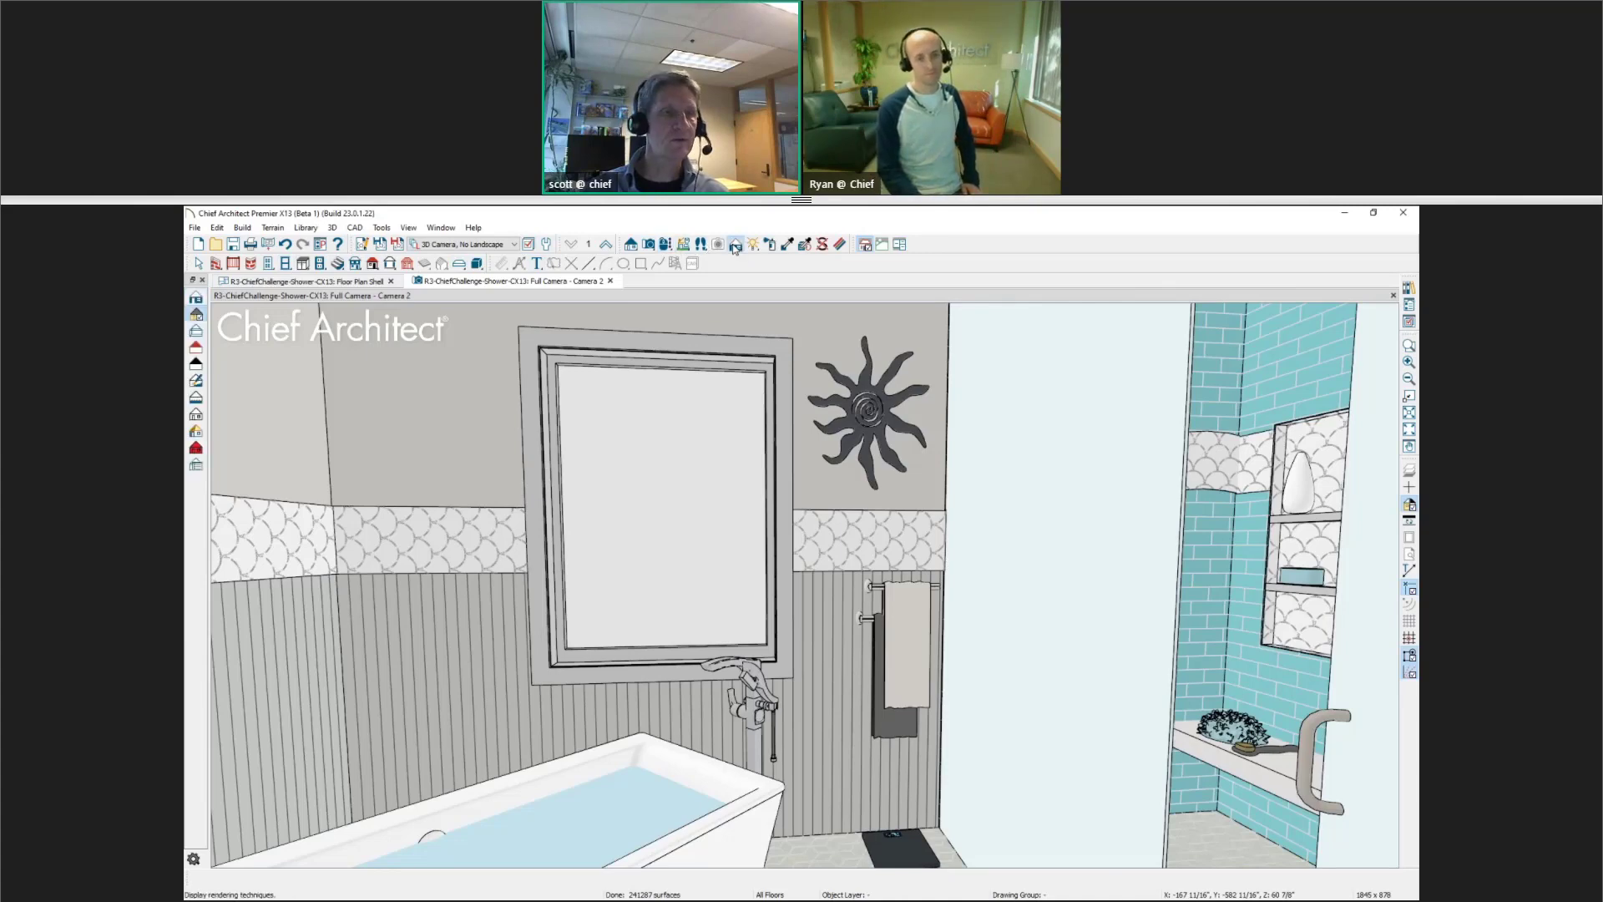
pyautogui.click(200, 303)
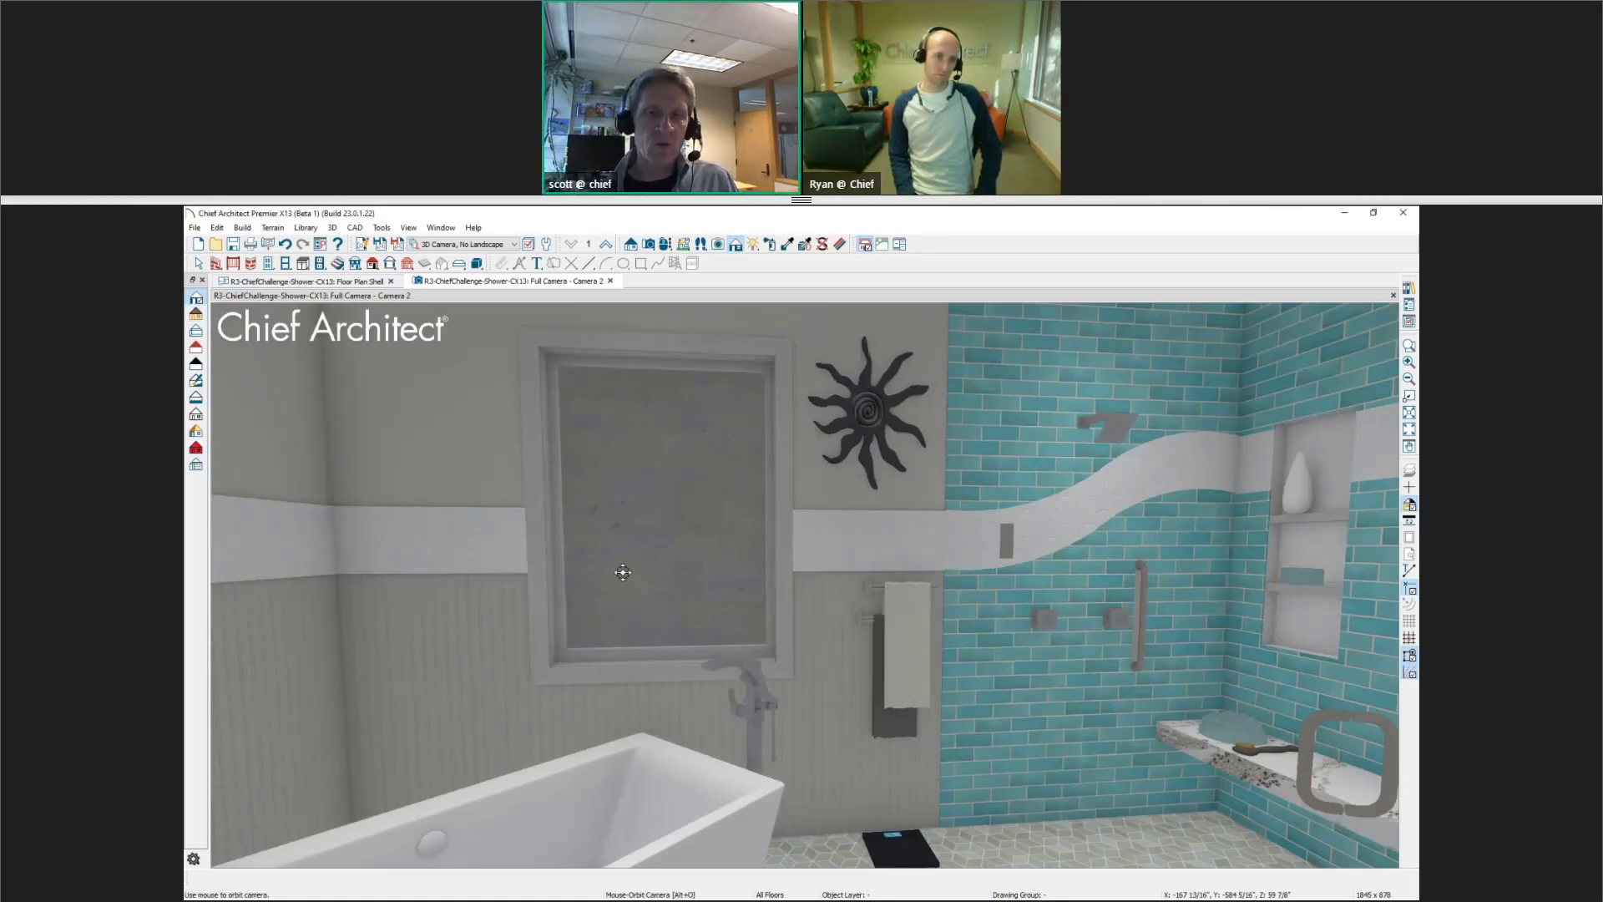
pyautogui.click(304, 281)
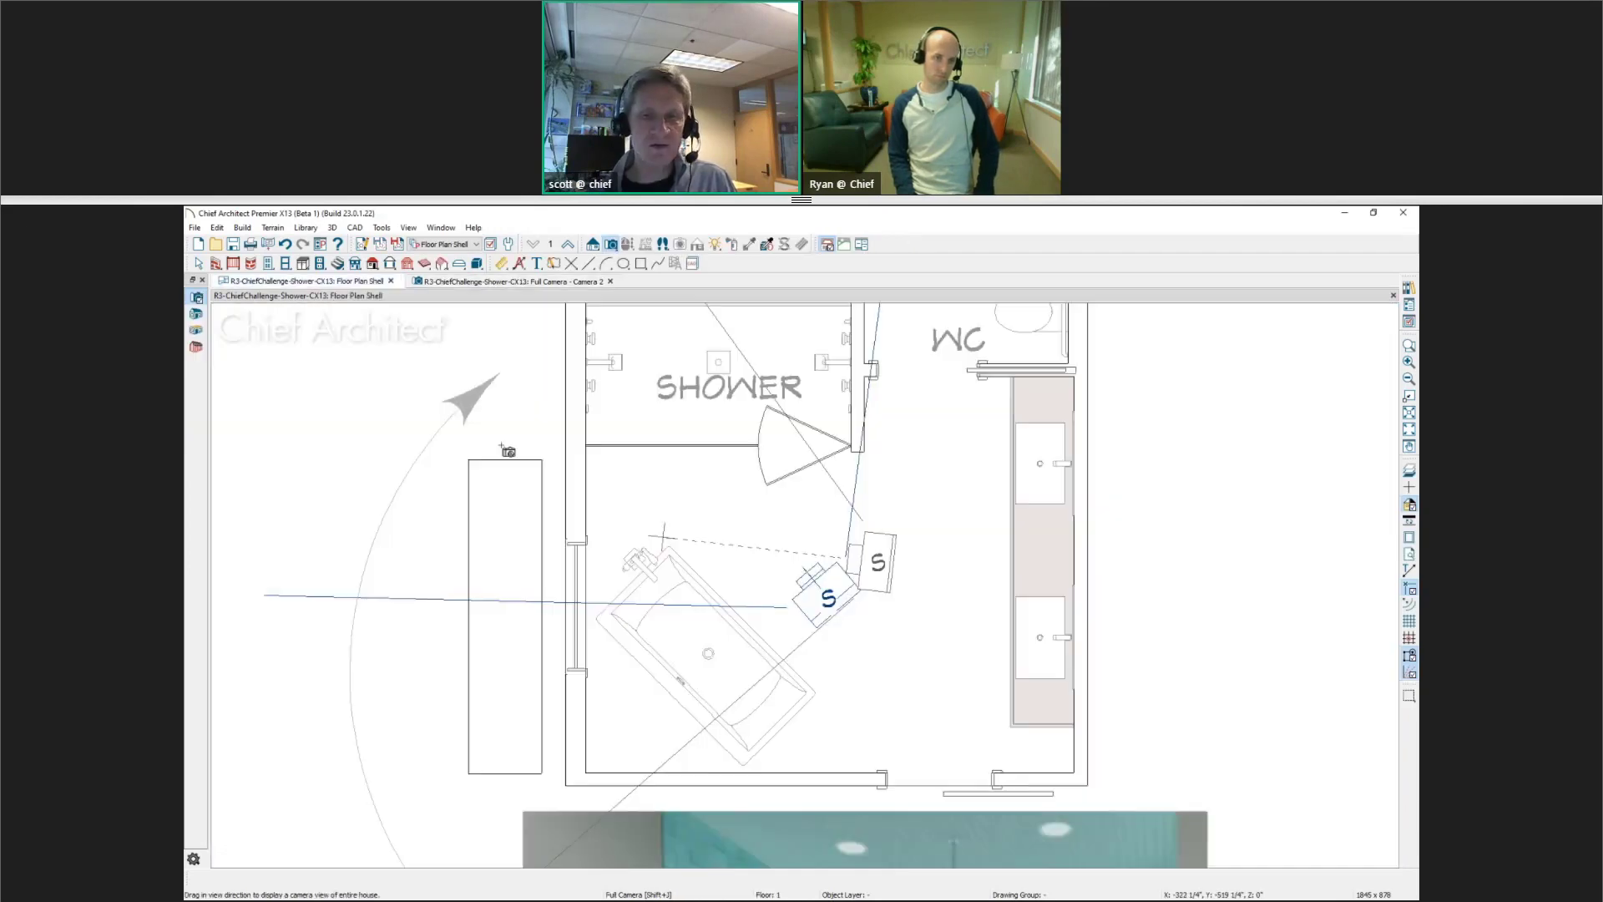
# Move the polyline solid about 6'-10" farther from the tub window and relocate the camera outside the wall so its view faces the solid
pyautogui.click(520, 599)
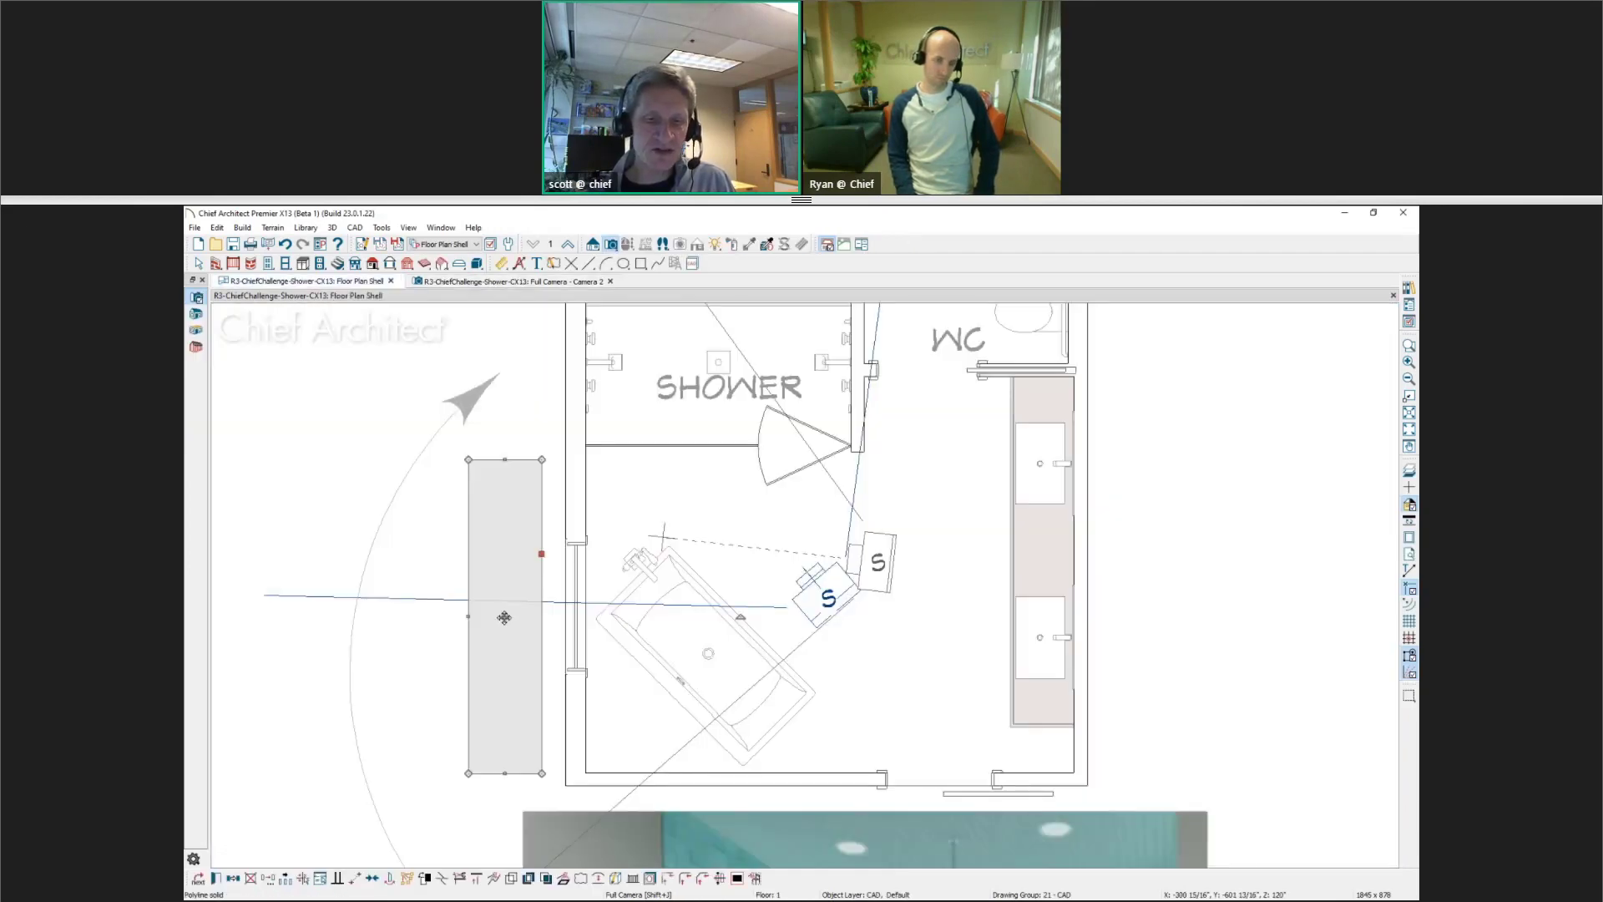
pyautogui.moveTo(504, 616); pyautogui.dragTo(269, 578)
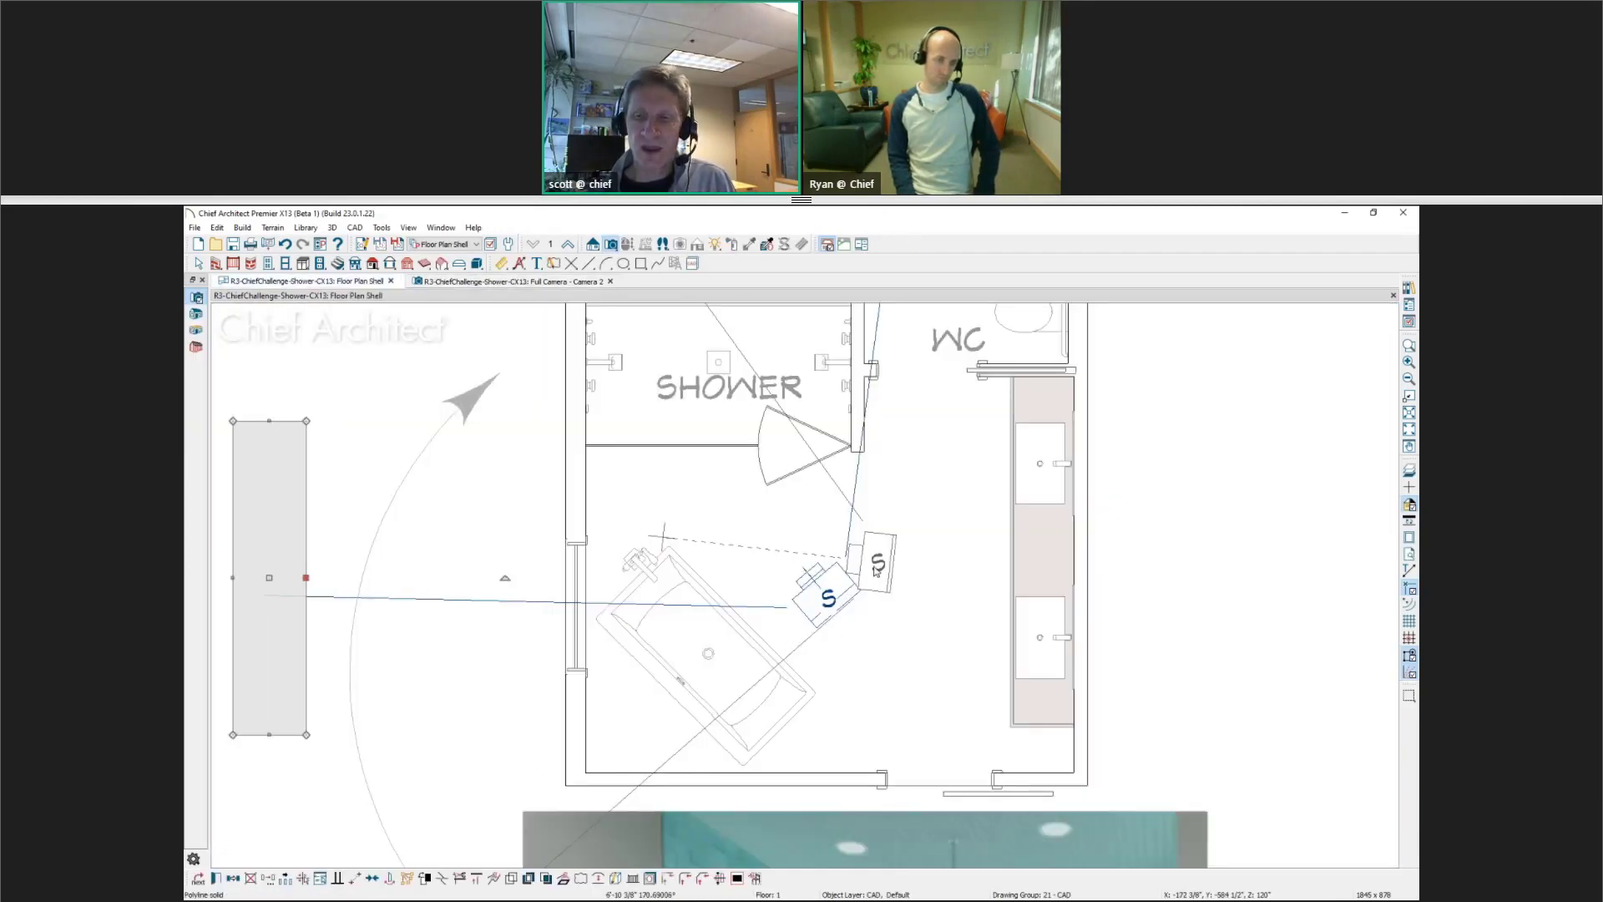
pyautogui.click(876, 574)
pyautogui.click(876, 575)
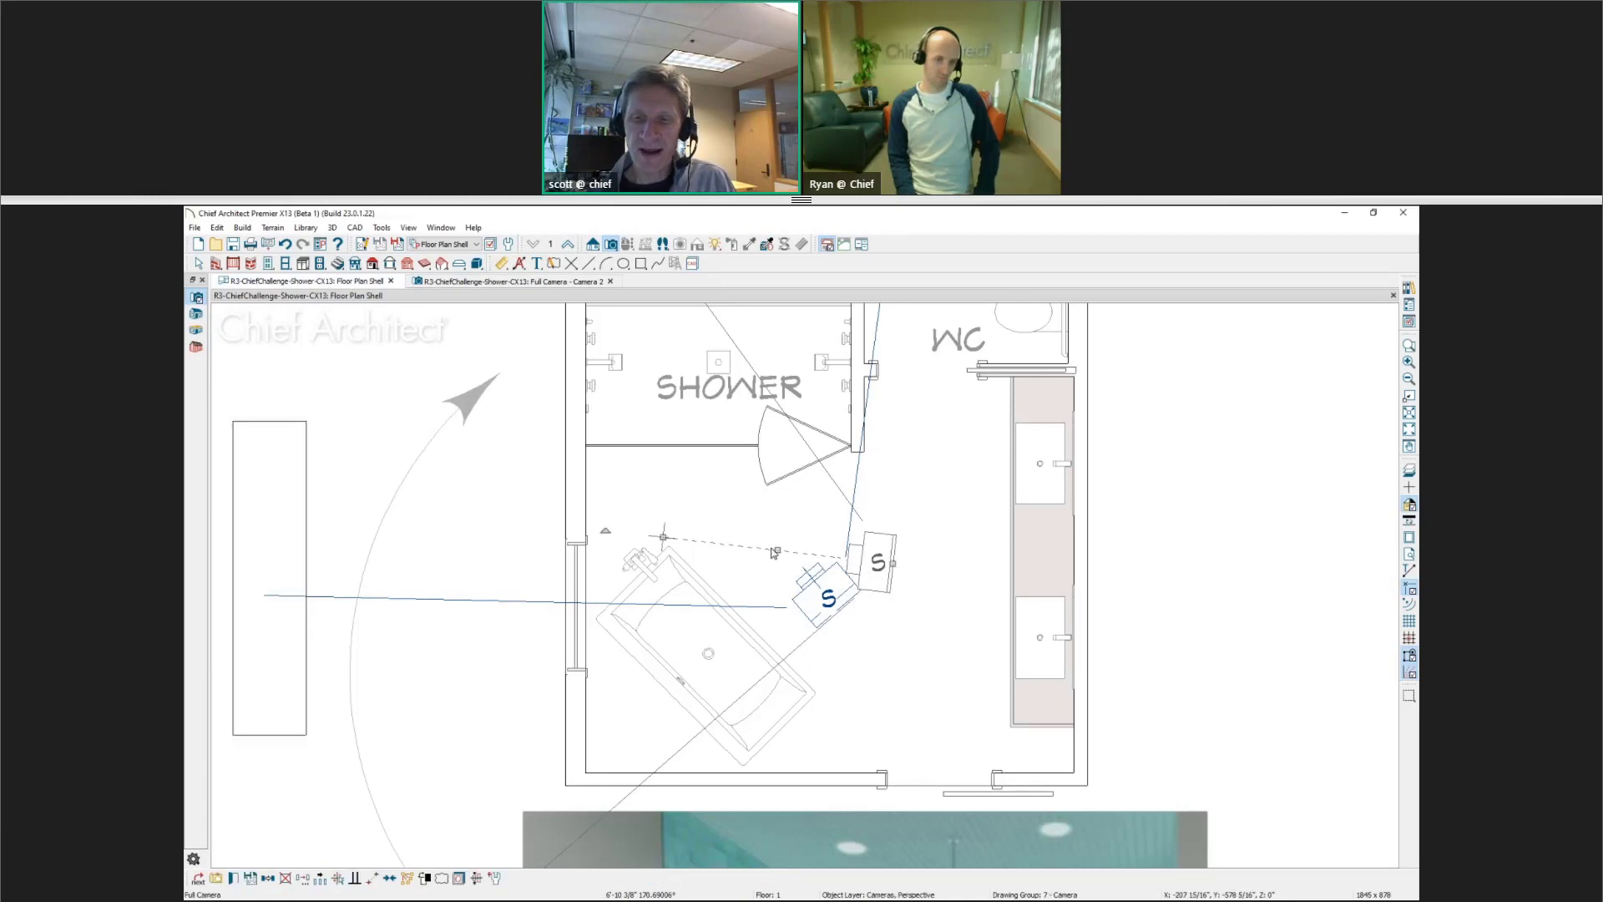
pyautogui.moveTo(777, 548); pyautogui.dragTo(433, 556)
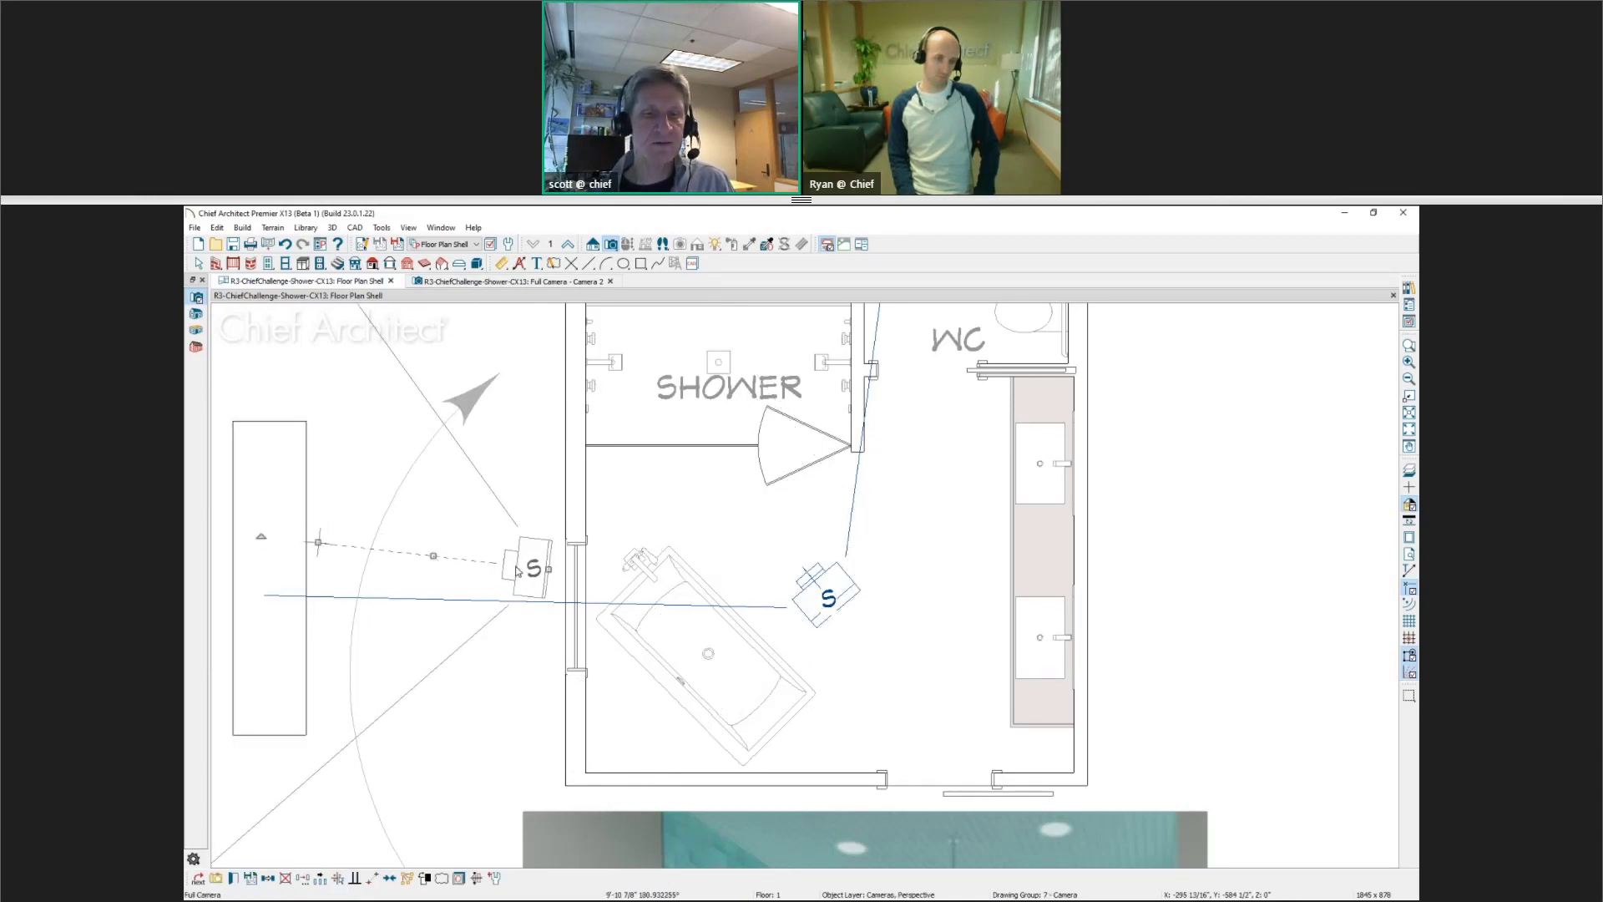
pyautogui.click(513, 282)
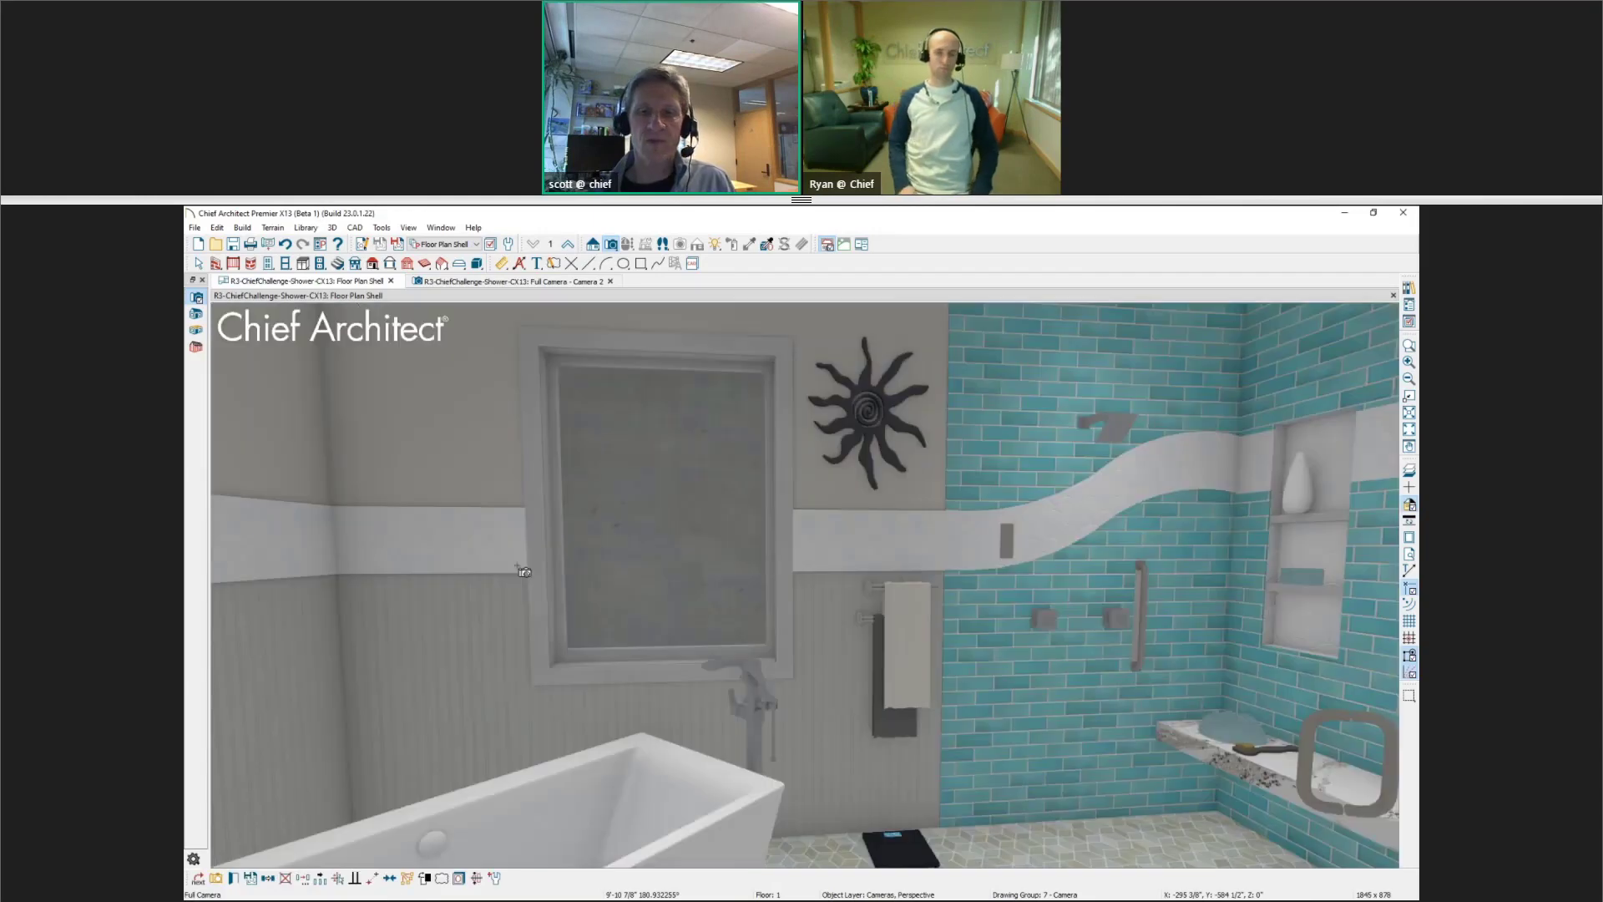
# Open the Library Browser and expand the User Catalog's Backdrops folder and the Photos & Art folder in 2020-Tradeshow-Favorites
pyautogui.click(1408, 289)
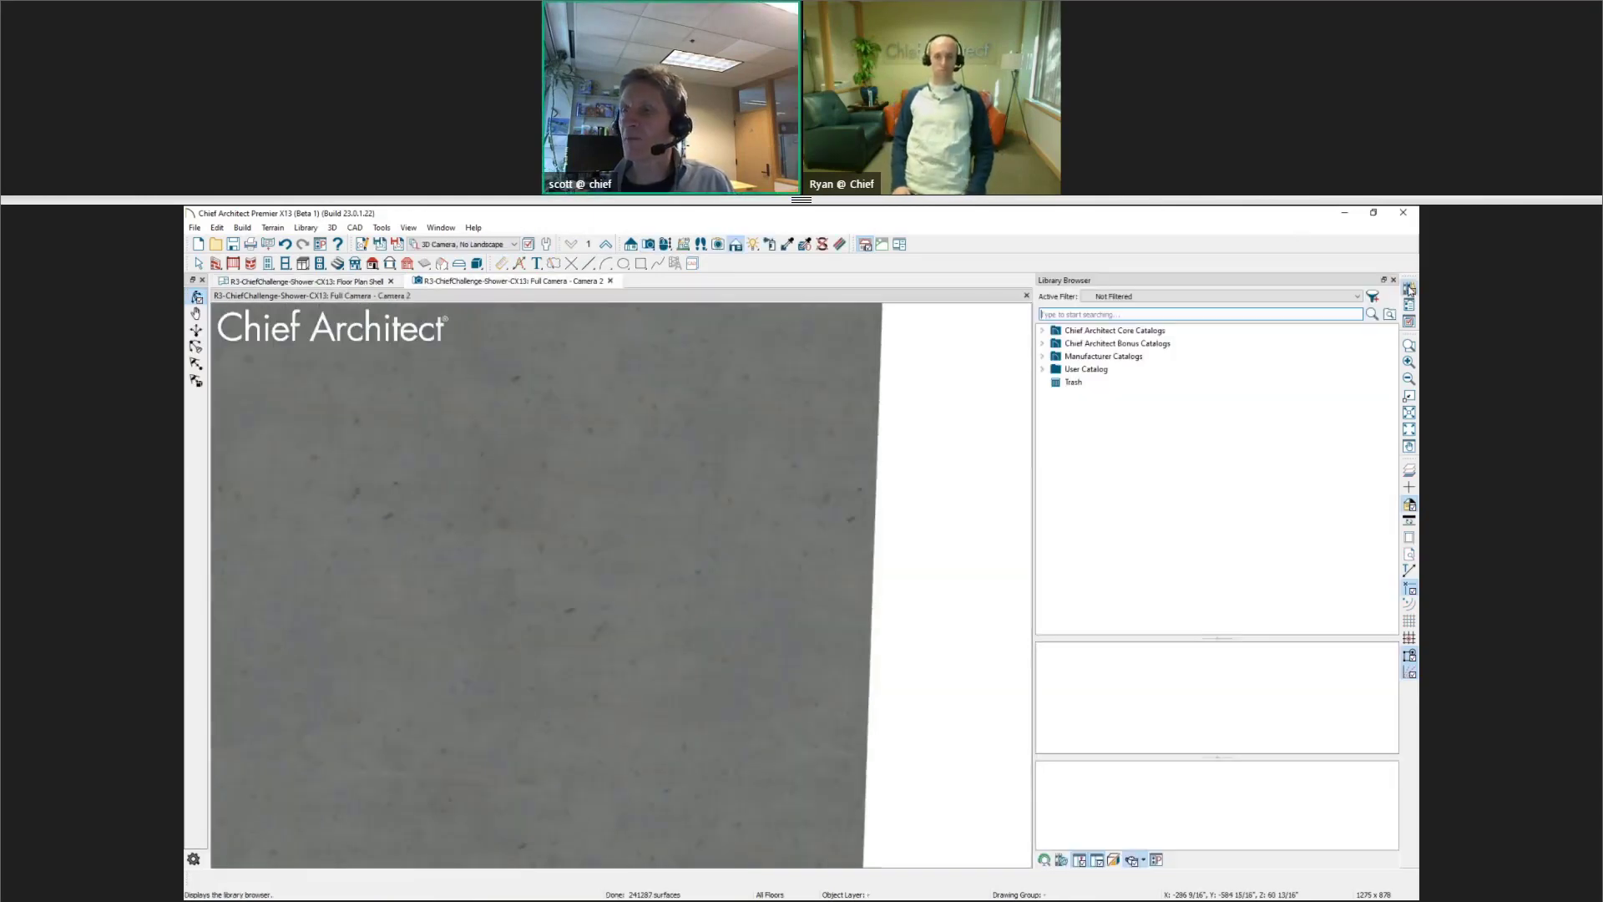
pyautogui.click(1043, 369)
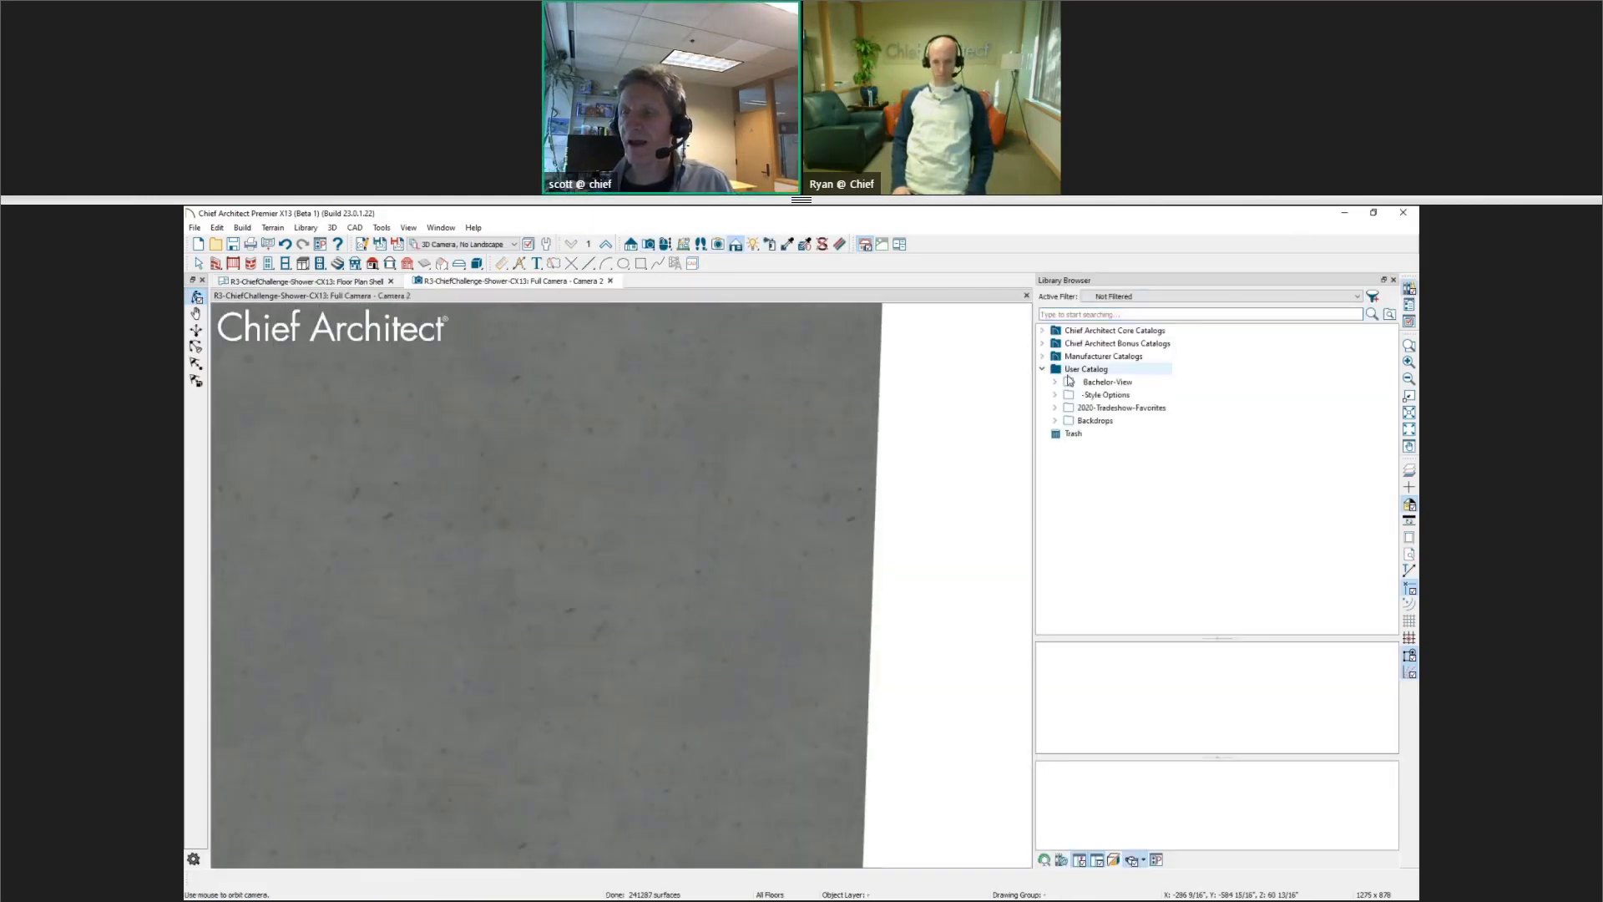
pyautogui.click(1055, 422)
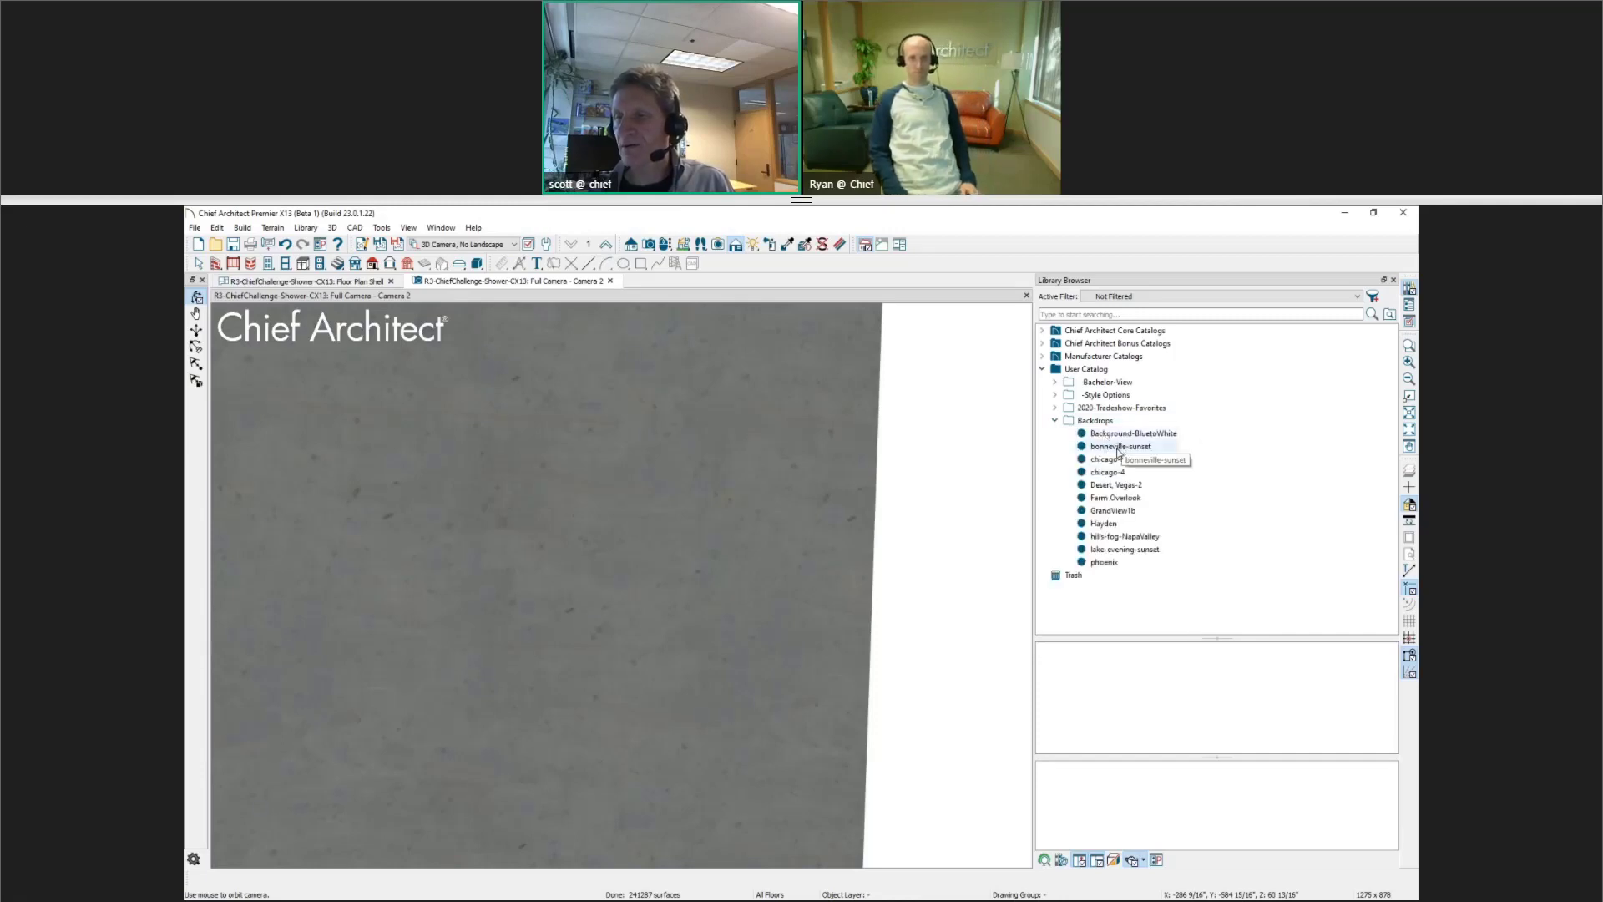
pyautogui.click(1124, 434)
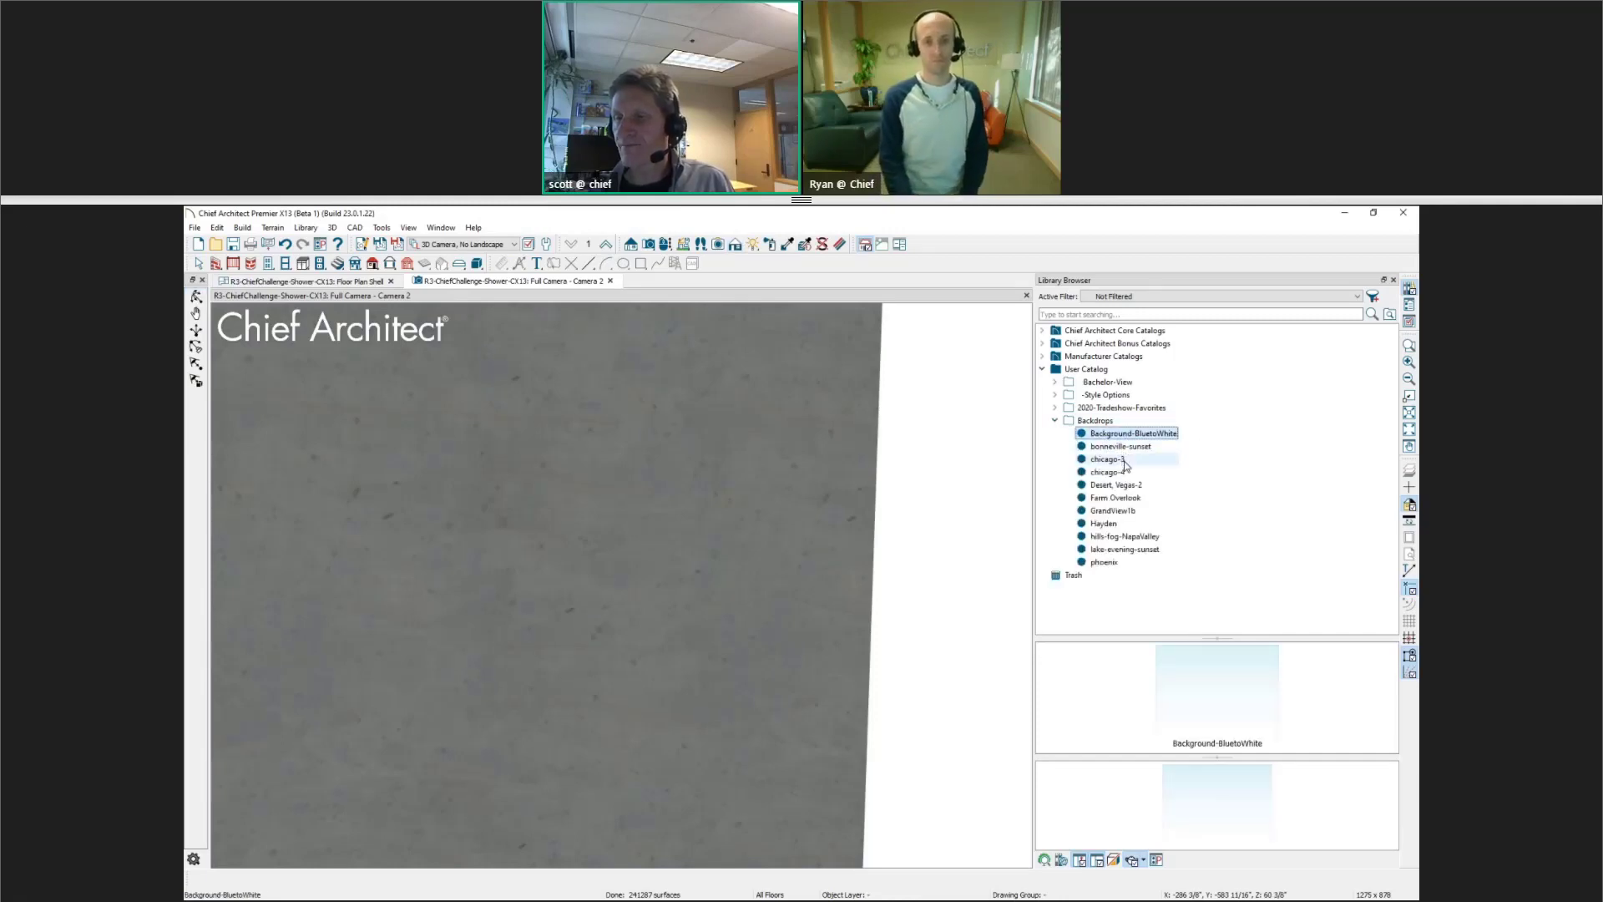
pyautogui.click(1055, 408)
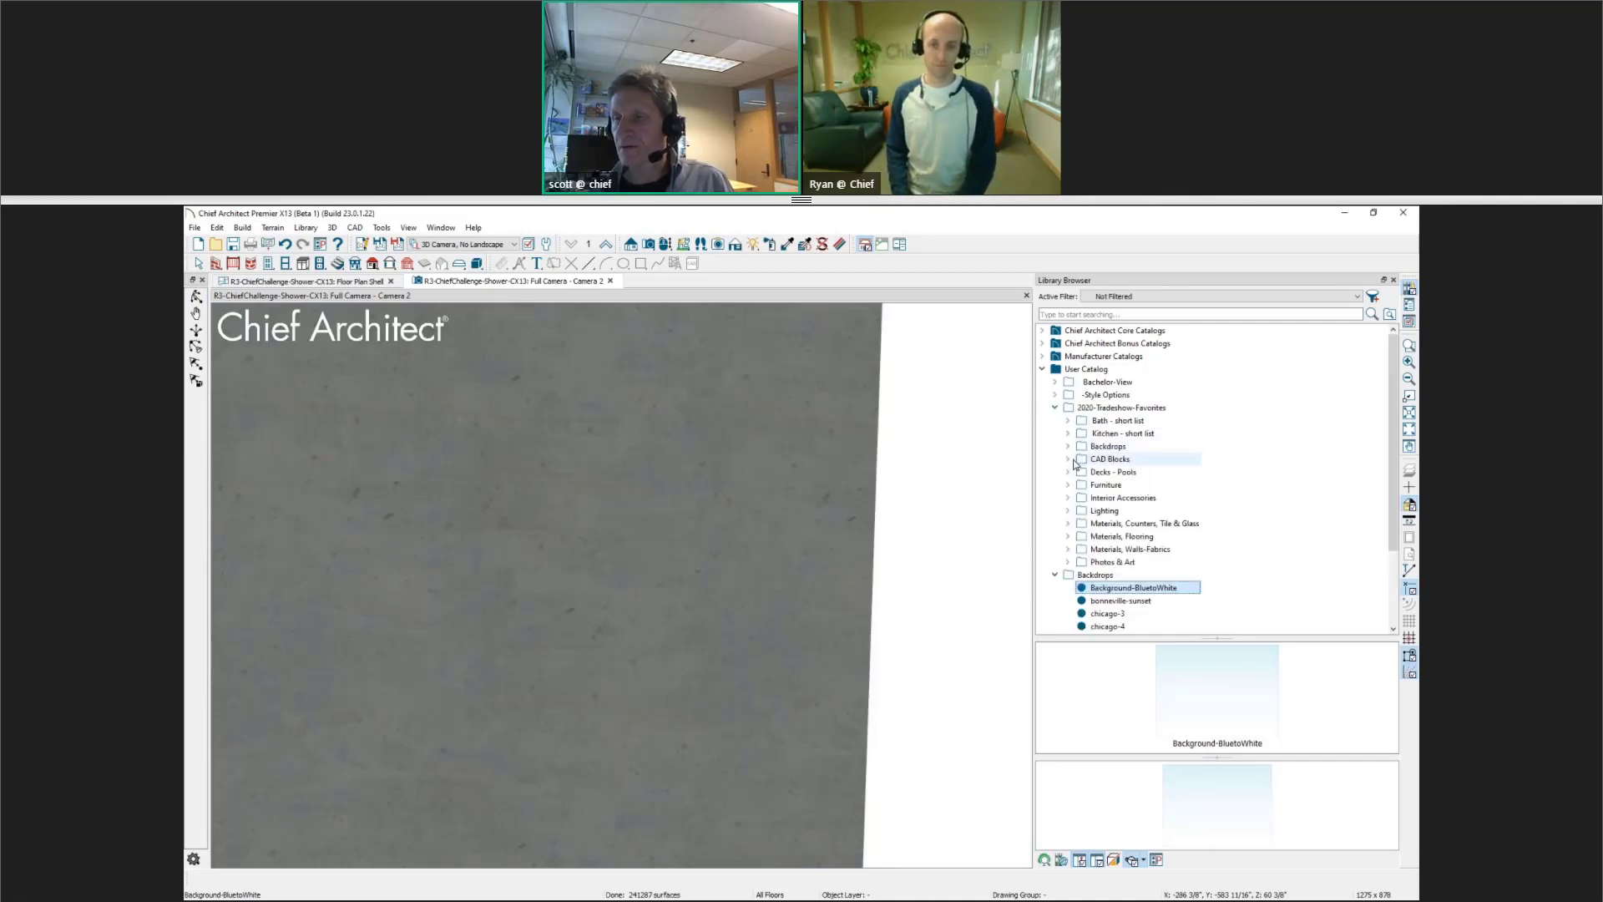
pyautogui.click(1069, 561)
pyautogui.scroll(-3, 1121, 568)
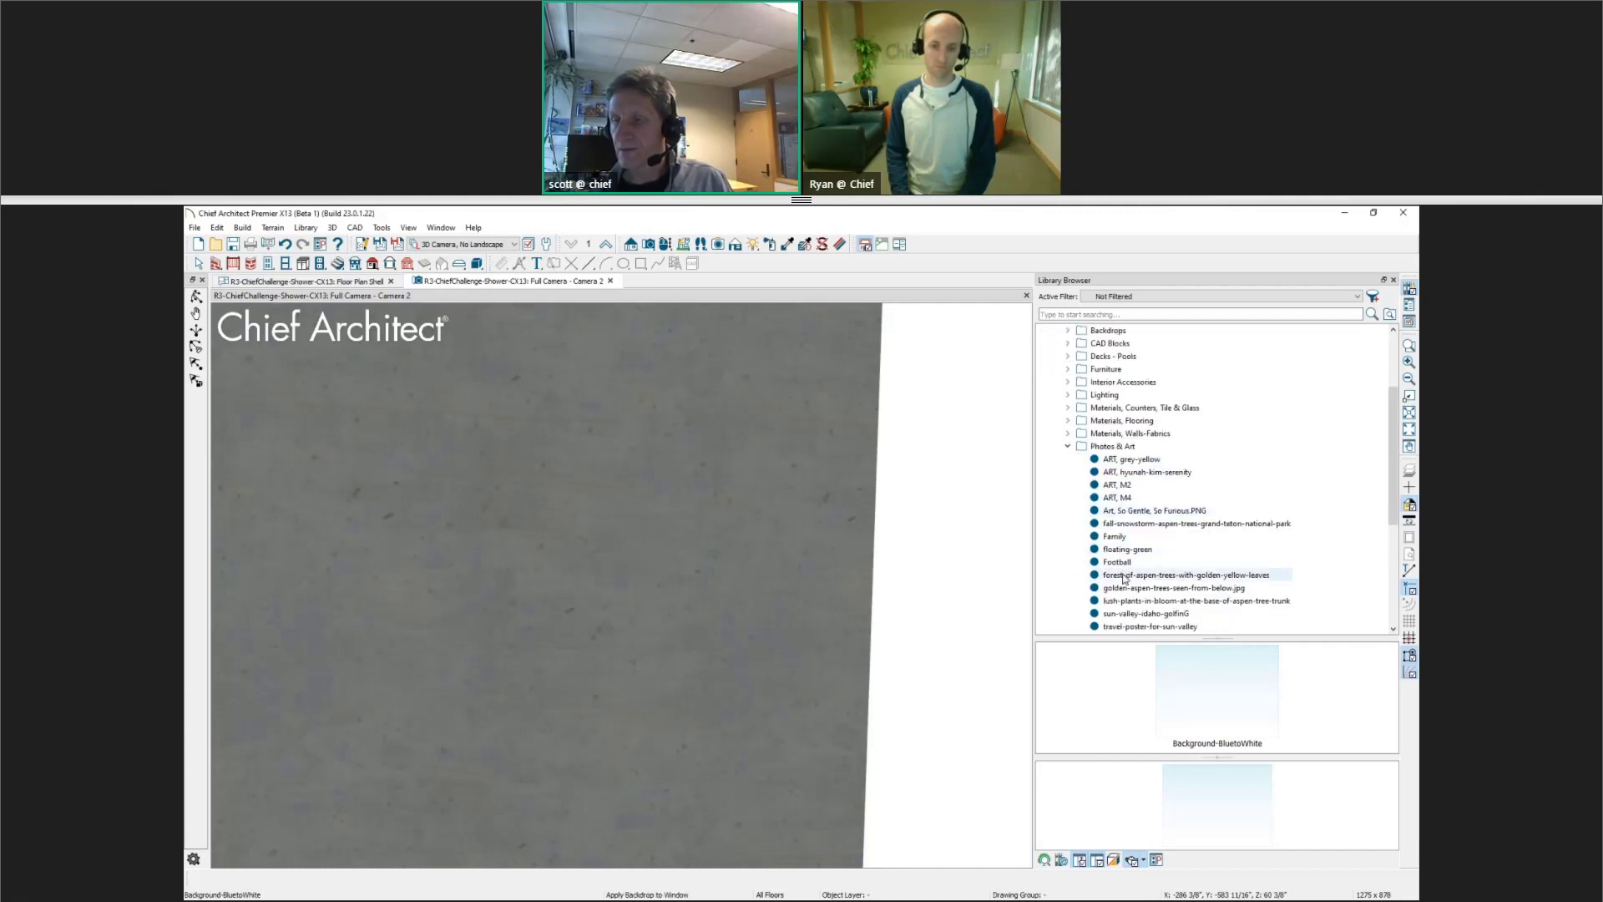
# Paint the face of the polyline solid with the fall-snowstorm-aspen-trees-grand-teton-national-park image
pyautogui.click(1141, 614)
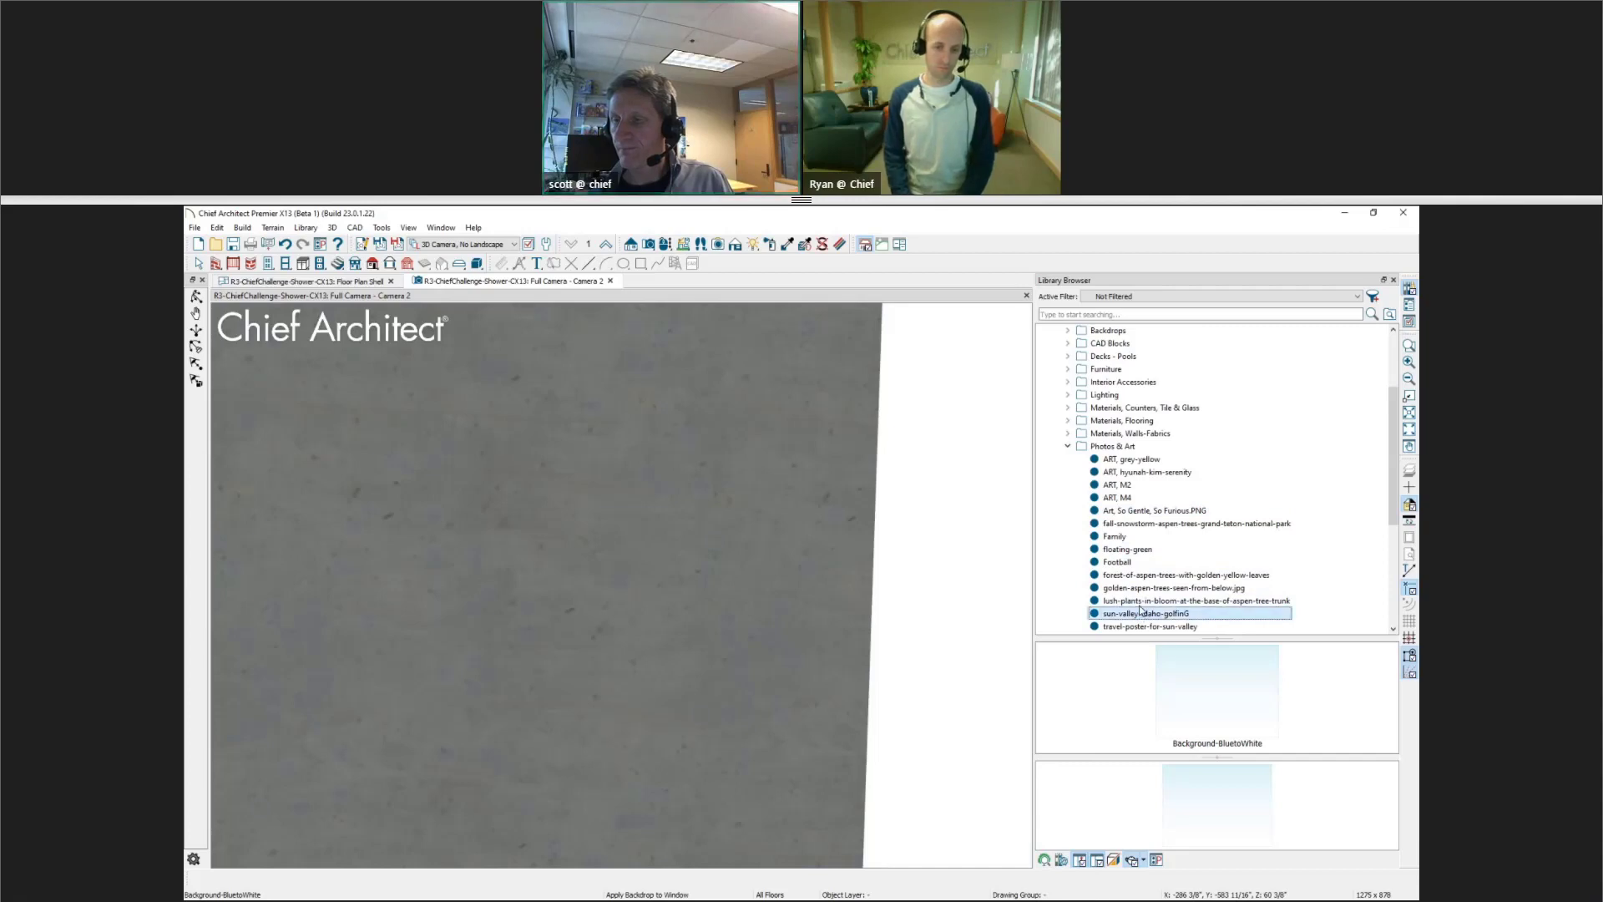
pyautogui.click(1136, 576)
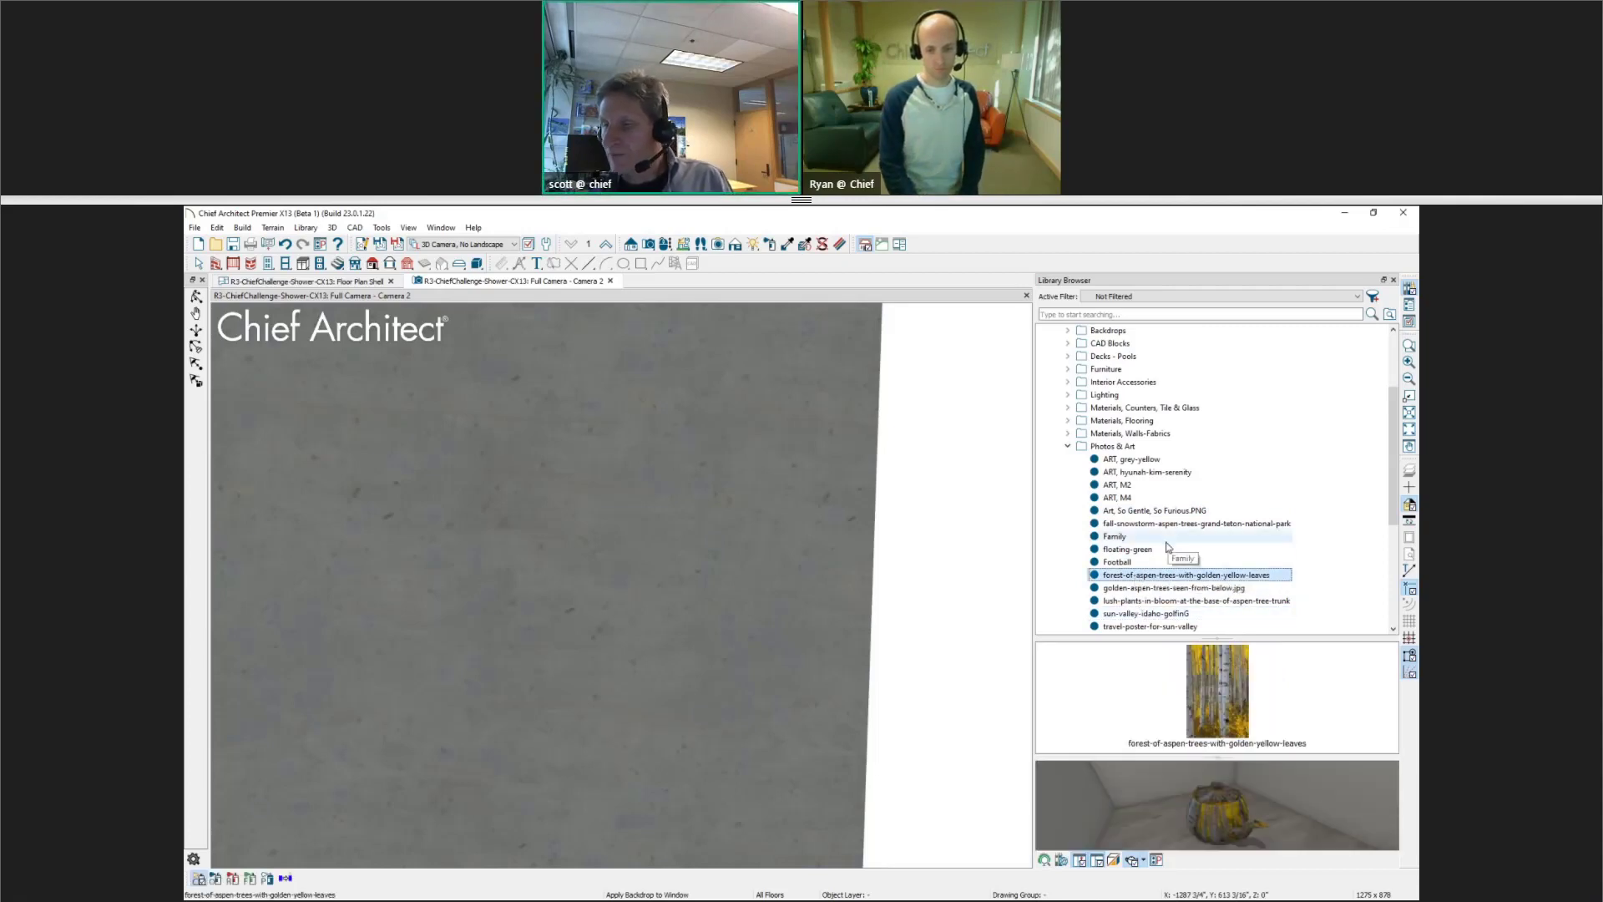
pyautogui.scroll(-2, 1168, 551)
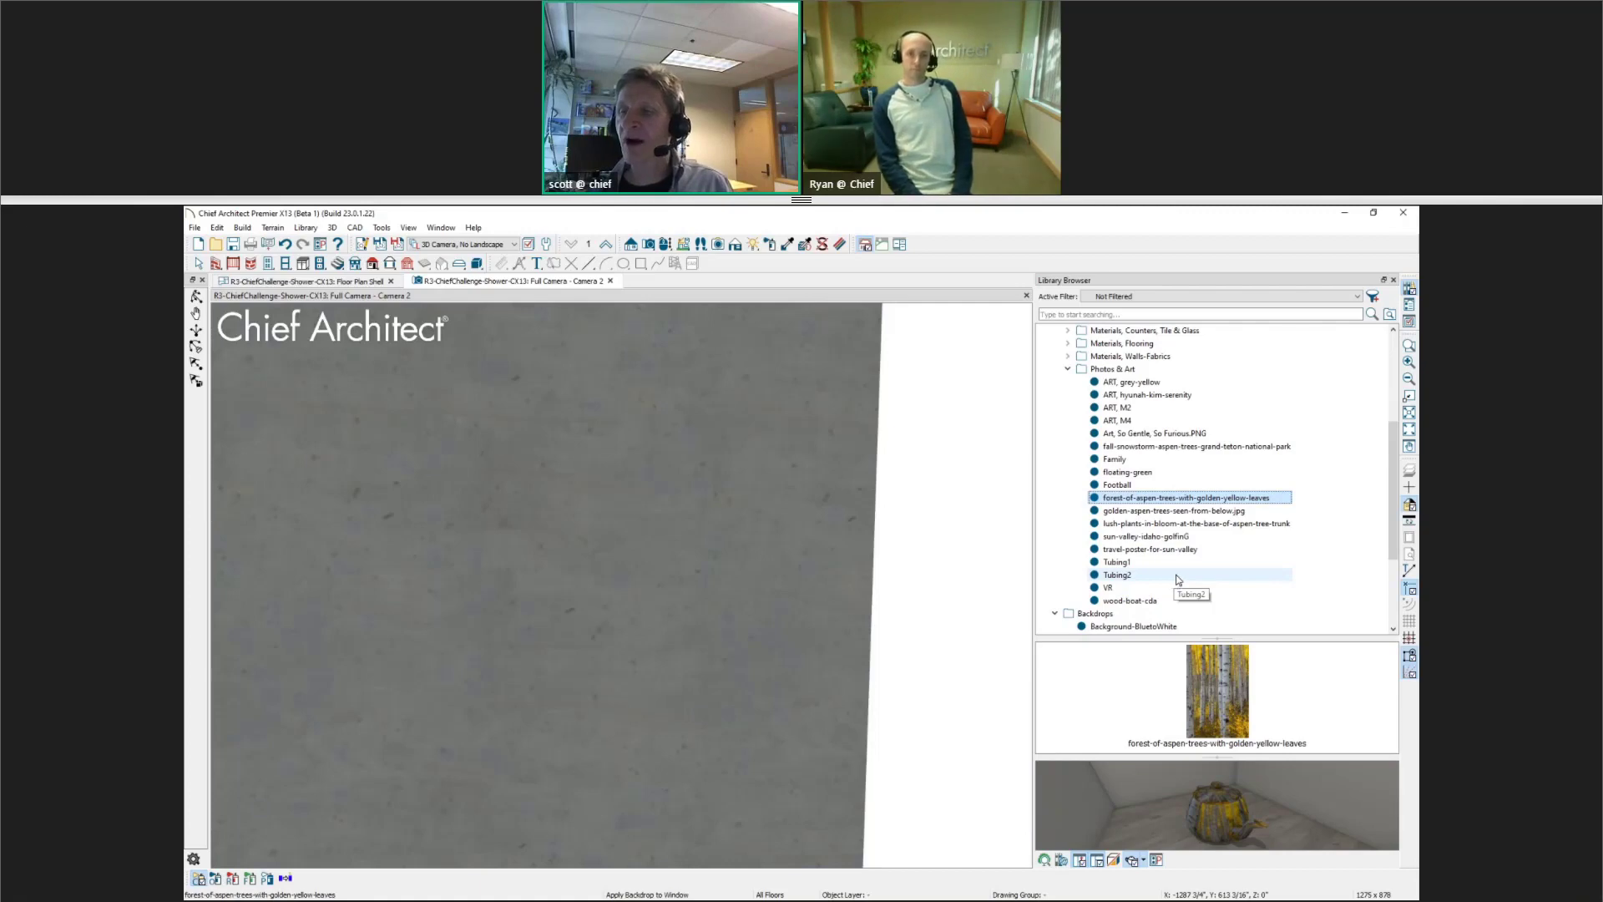
pyautogui.click(1198, 448)
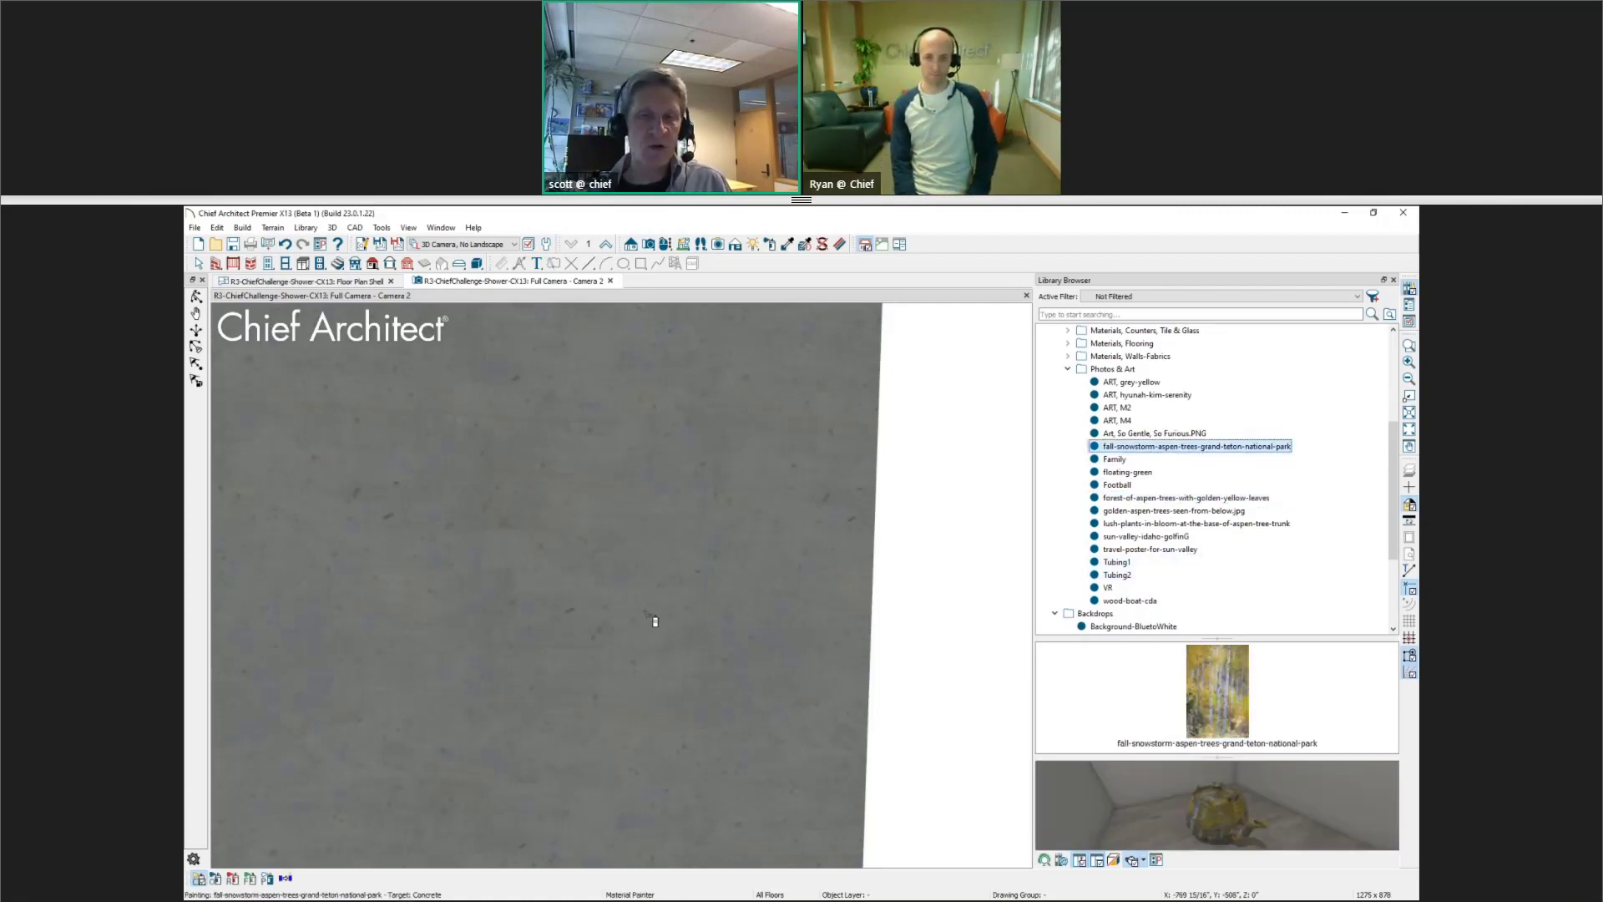
pyautogui.scroll(-3, 654, 621)
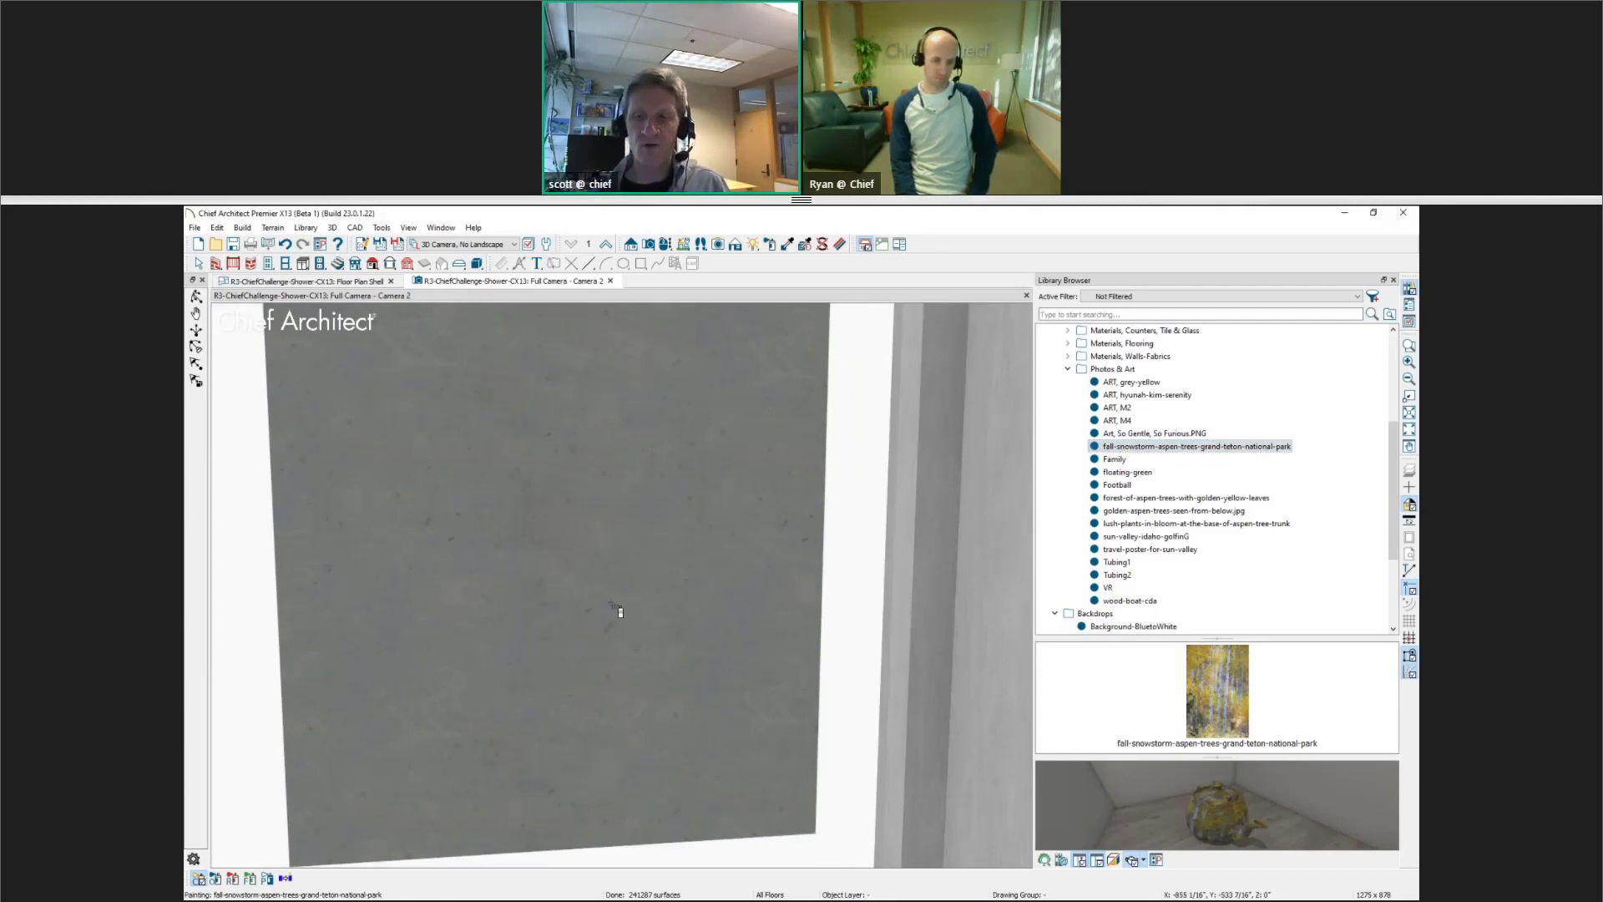
pyautogui.scroll(3, 565, 579)
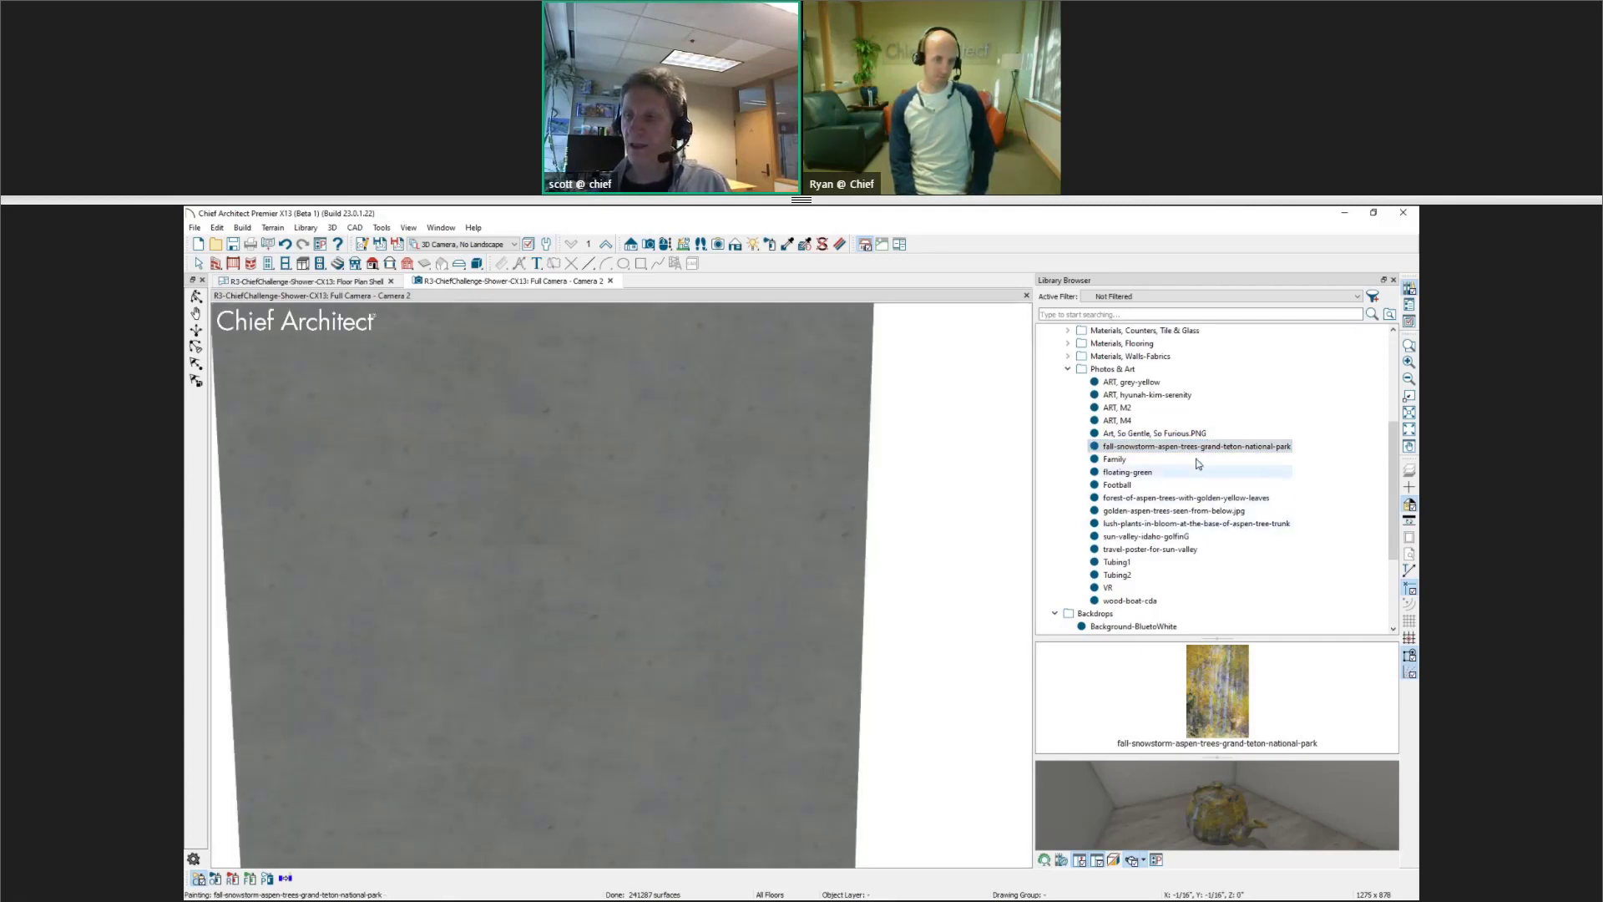
pyautogui.click(1198, 447)
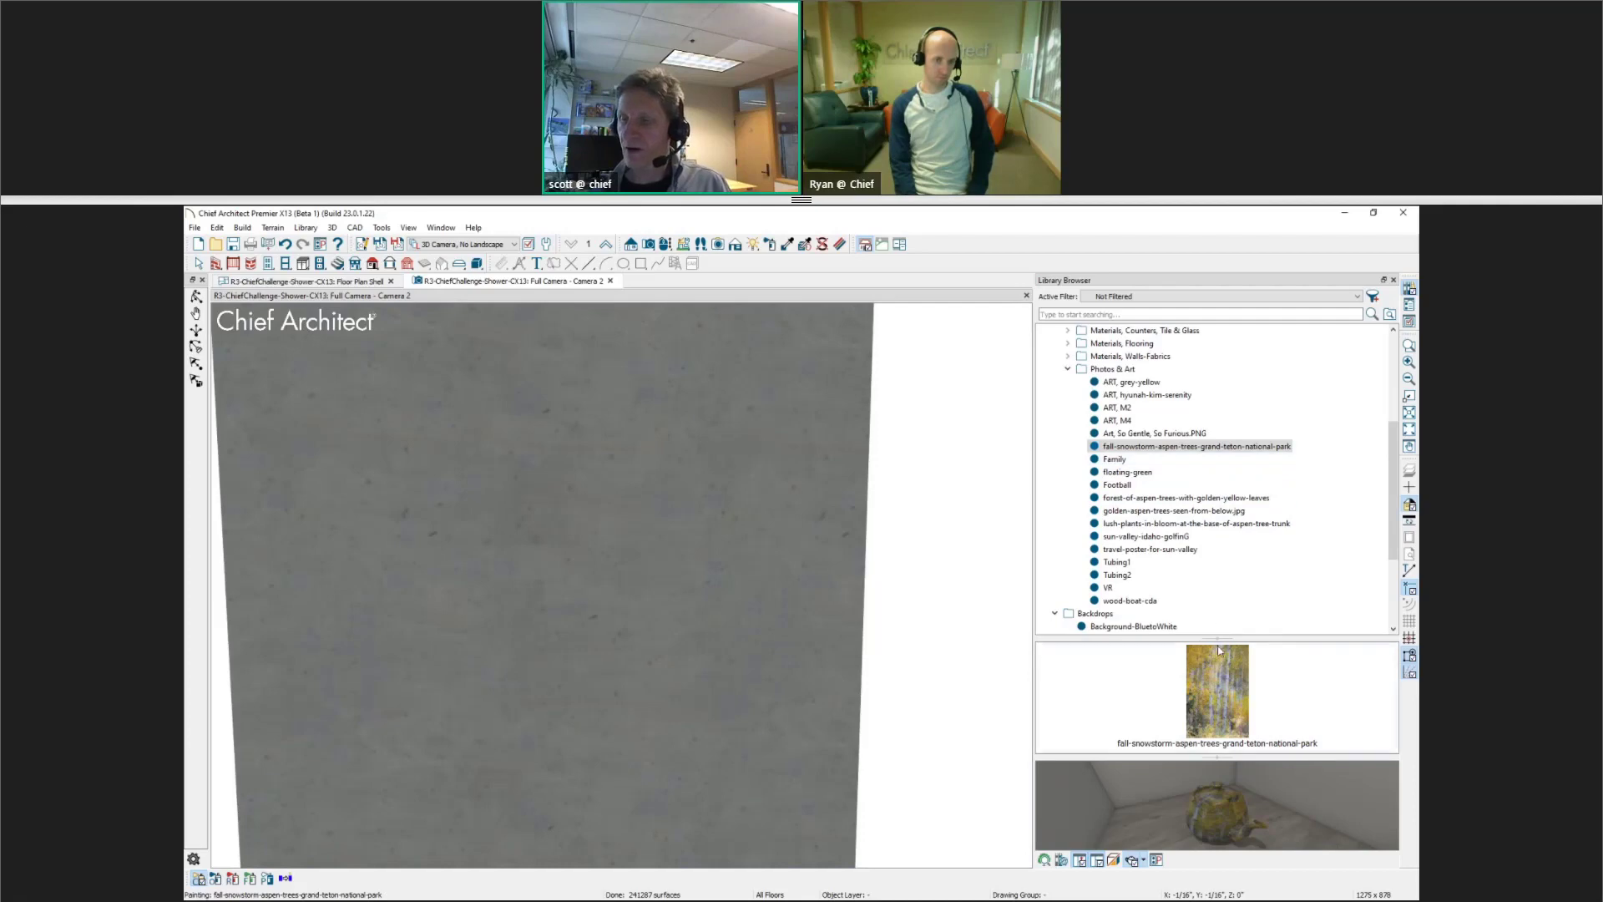
pyautogui.click(611, 501)
pyautogui.click(619, 509)
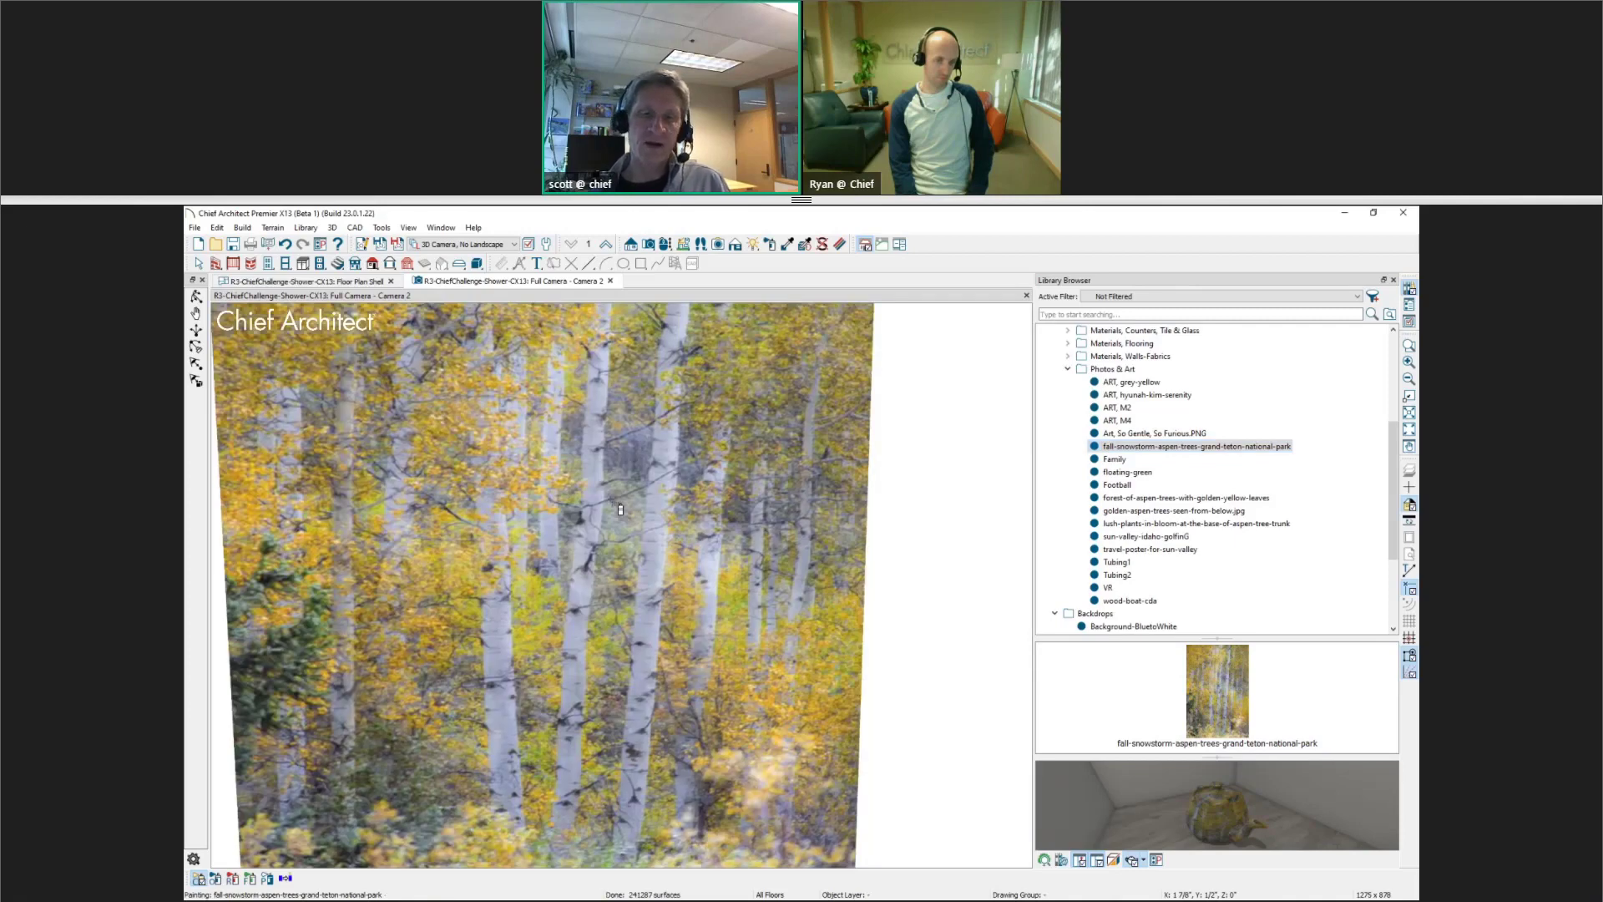
# Move the solid back just outside the tub window and the camera back inside beside the other camera, and orbit its view toward the window
pyautogui.click(323, 283)
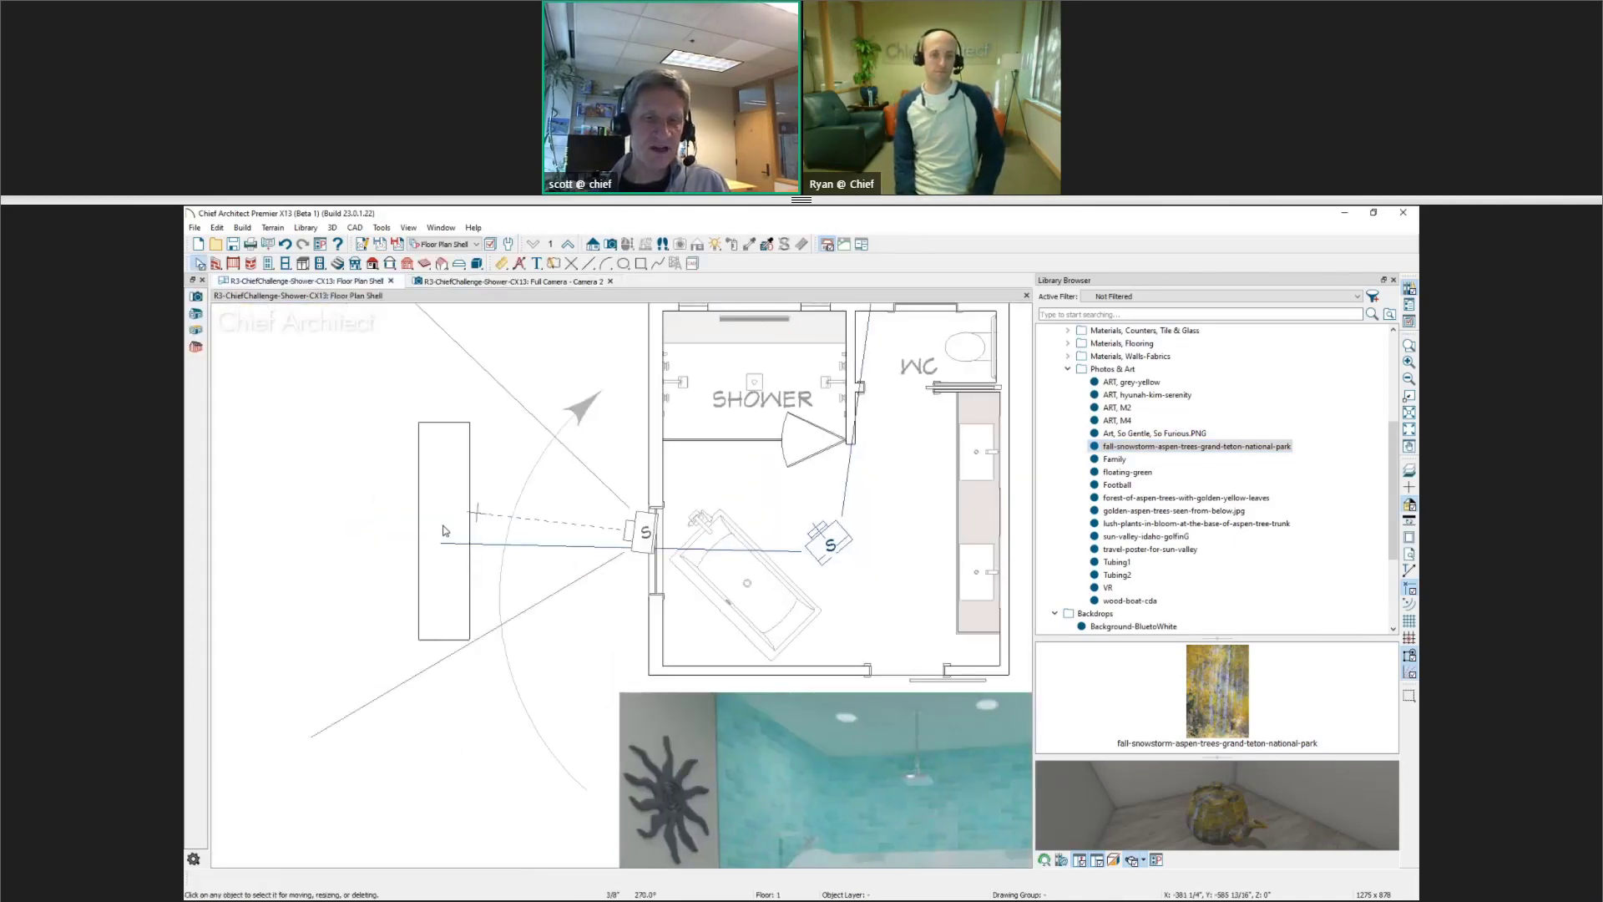
pyautogui.click(446, 540)
pyautogui.moveTo(444, 531); pyautogui.dragTo(778, 546)
pyautogui.click(644, 530)
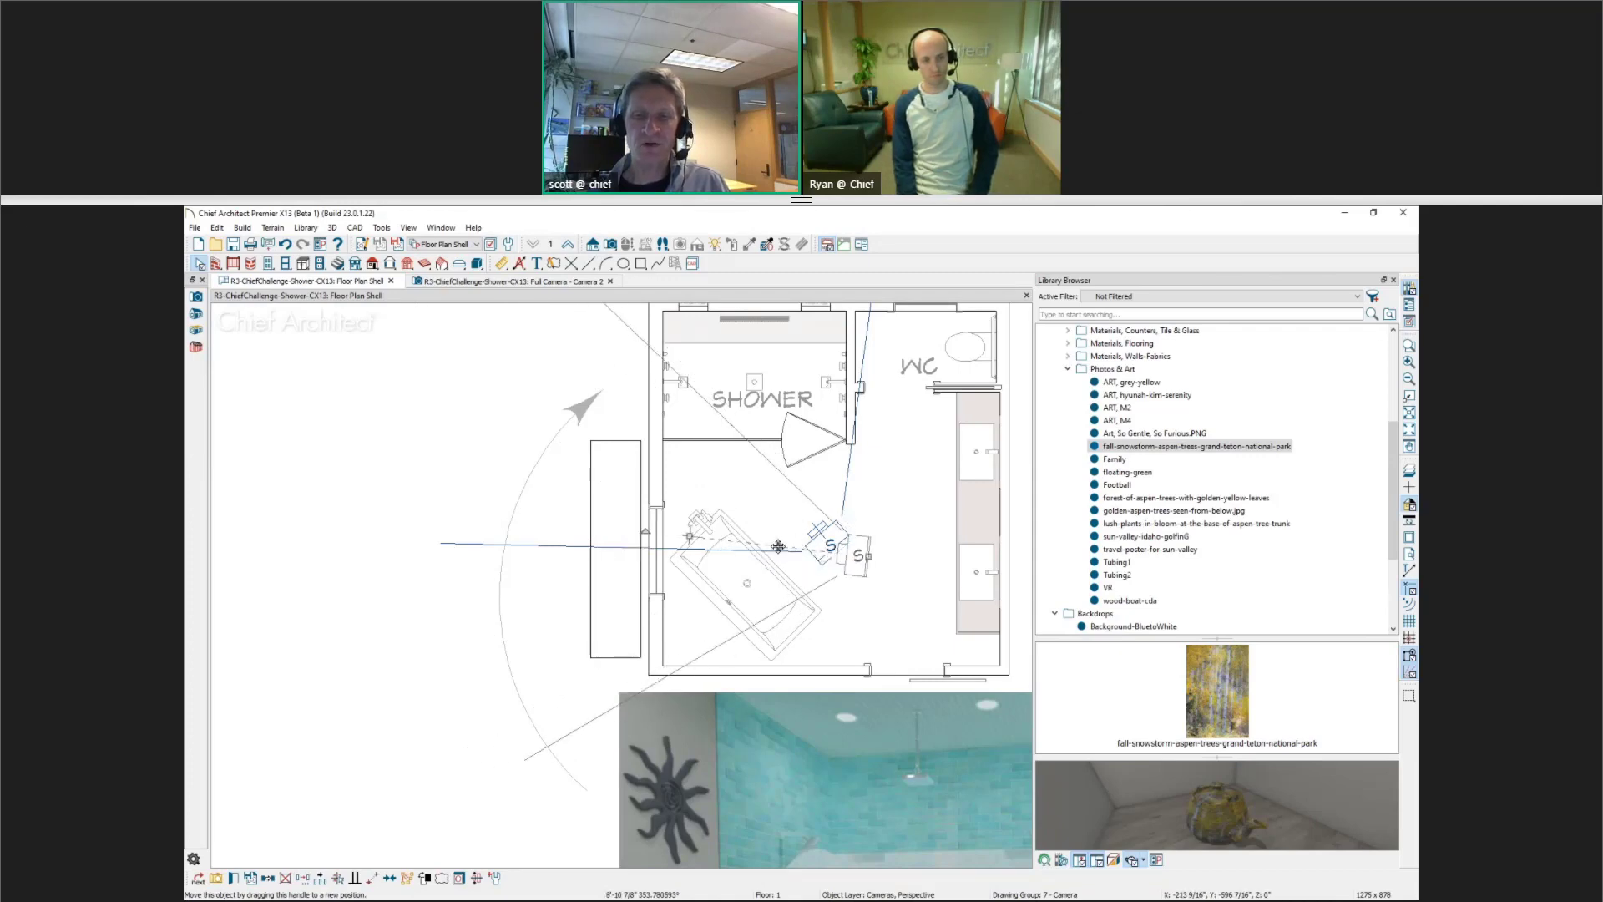
pyautogui.click(528, 284)
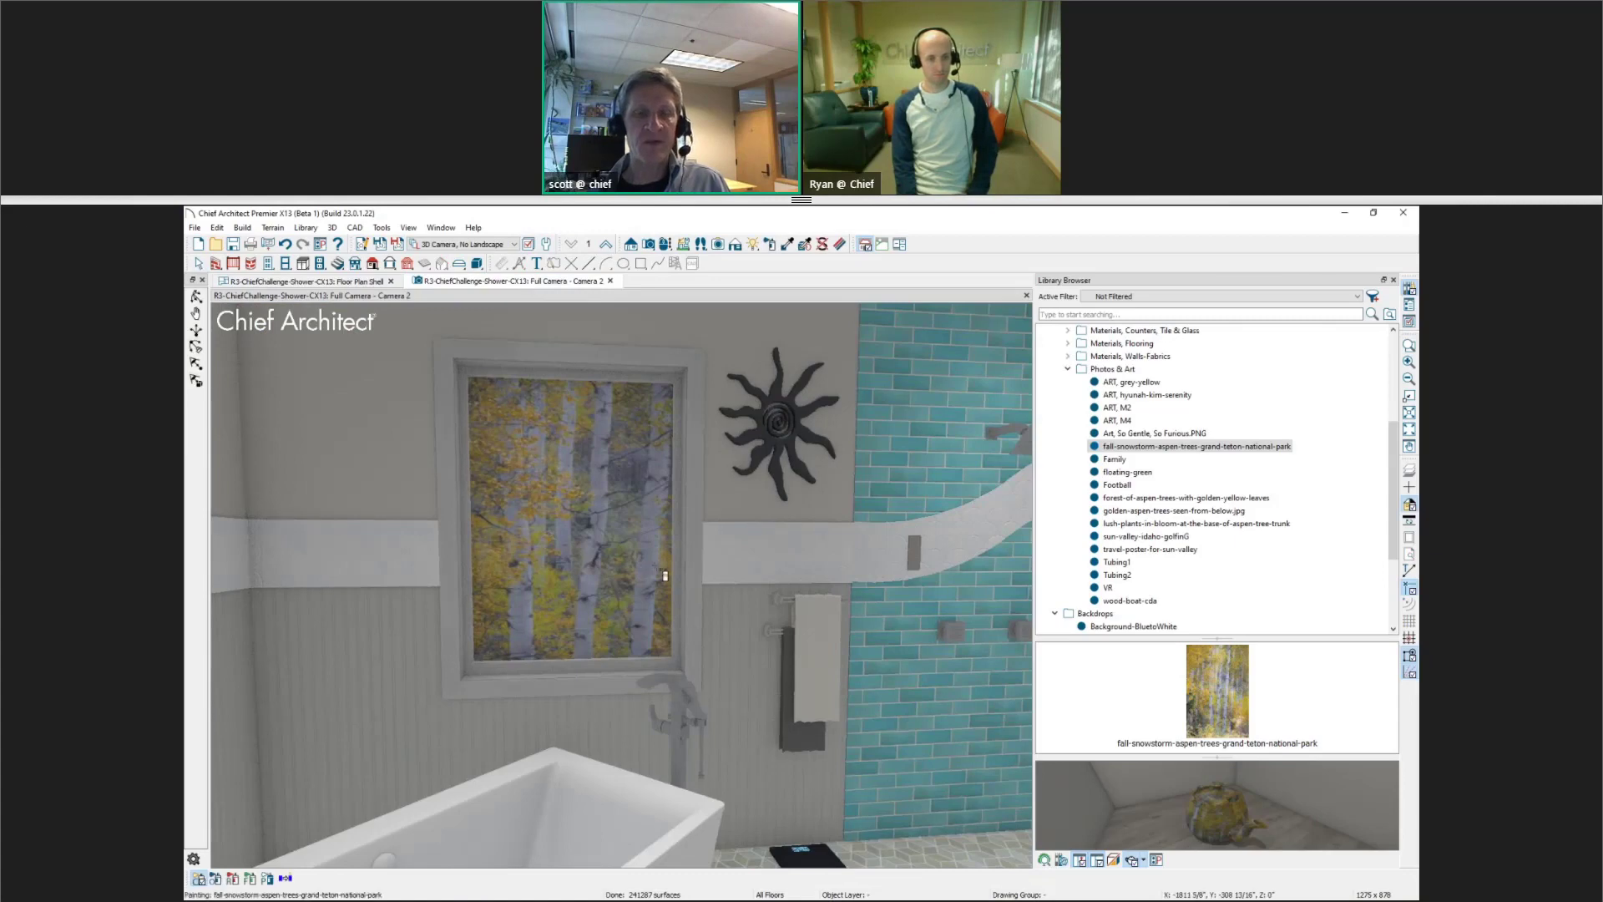
pyautogui.moveTo(665, 582)
pyautogui.mouseDown()
pyautogui.moveTo(537, 591)
pyautogui.moveTo(706, 601)
pyautogui.mouseUp()
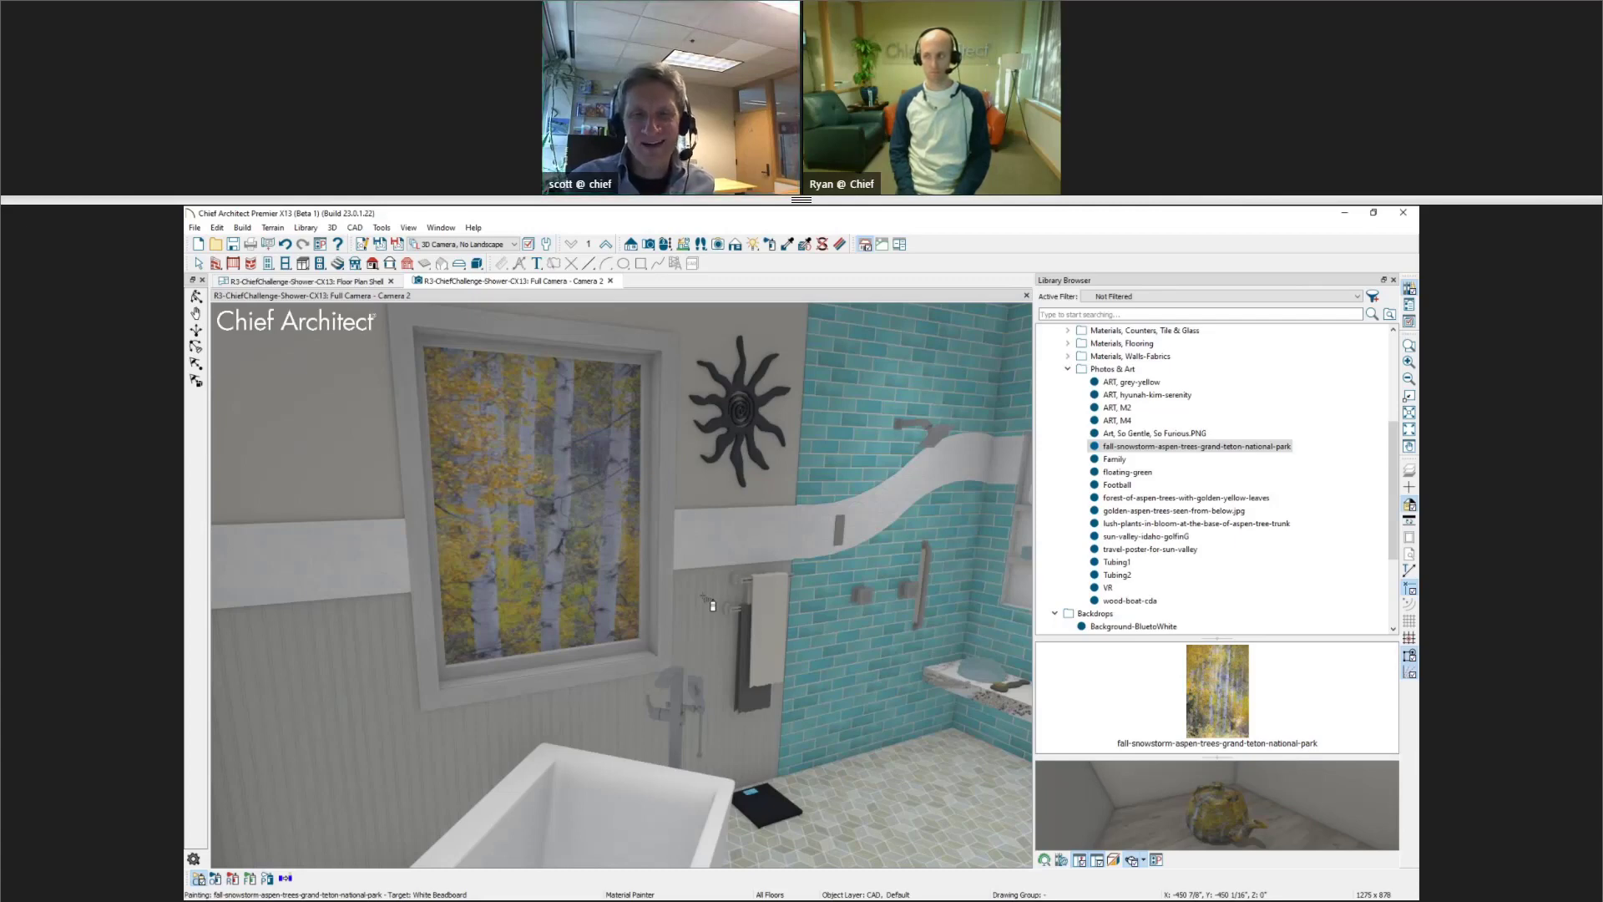
# Close the plan without saving its changes and advance the slides in Photos to the Rendering Hardware image
pyautogui.click(1404, 213)
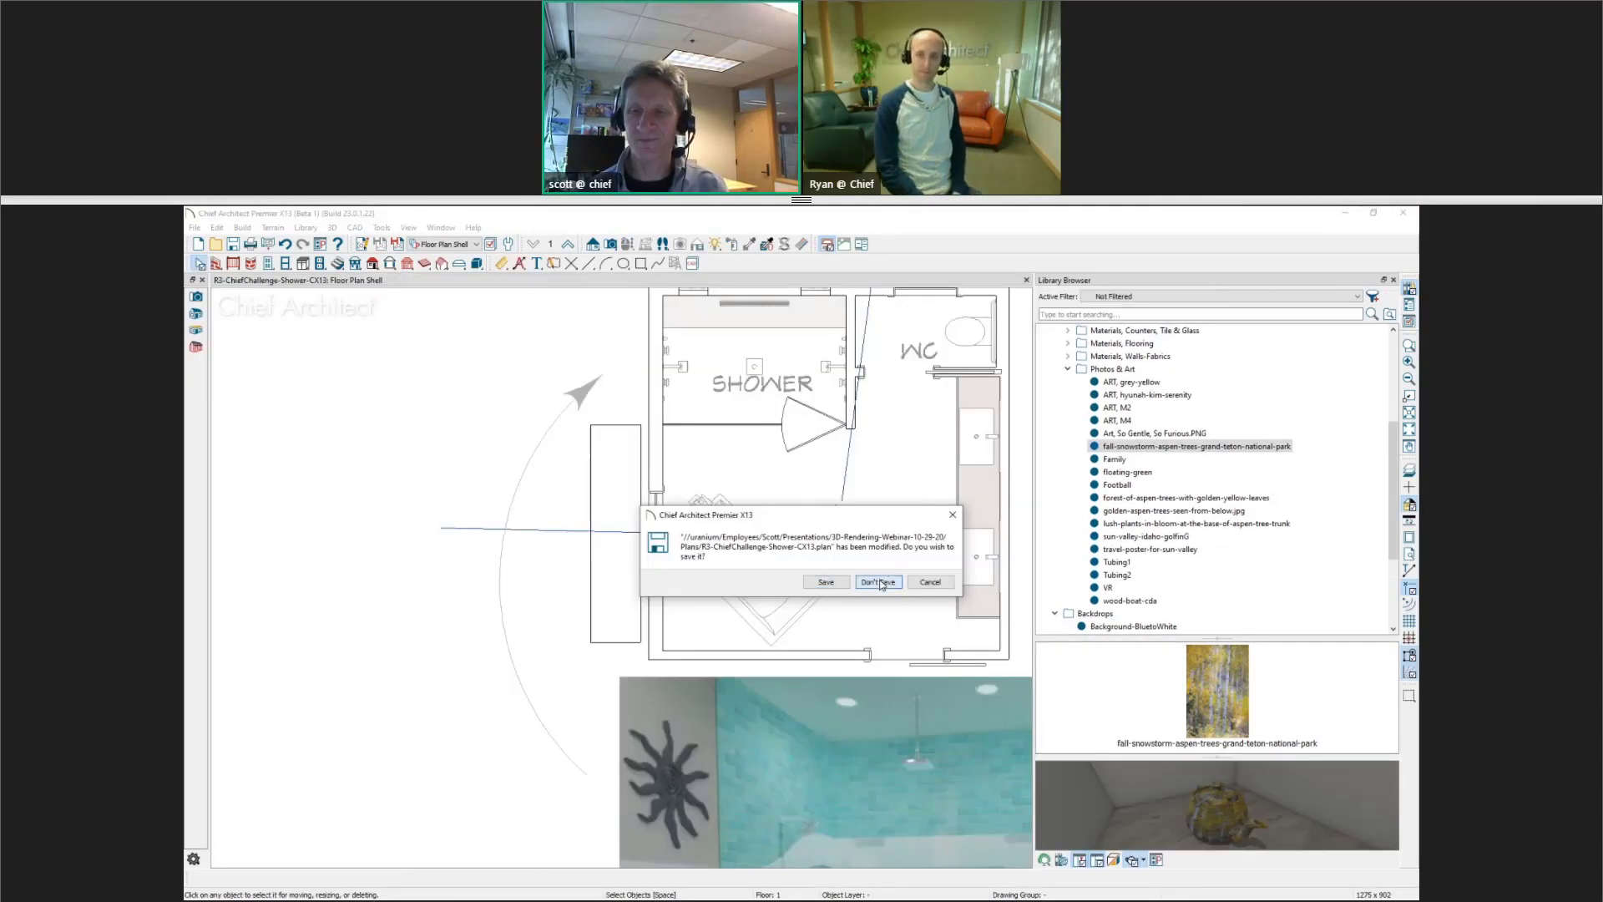
pyautogui.click(879, 582)
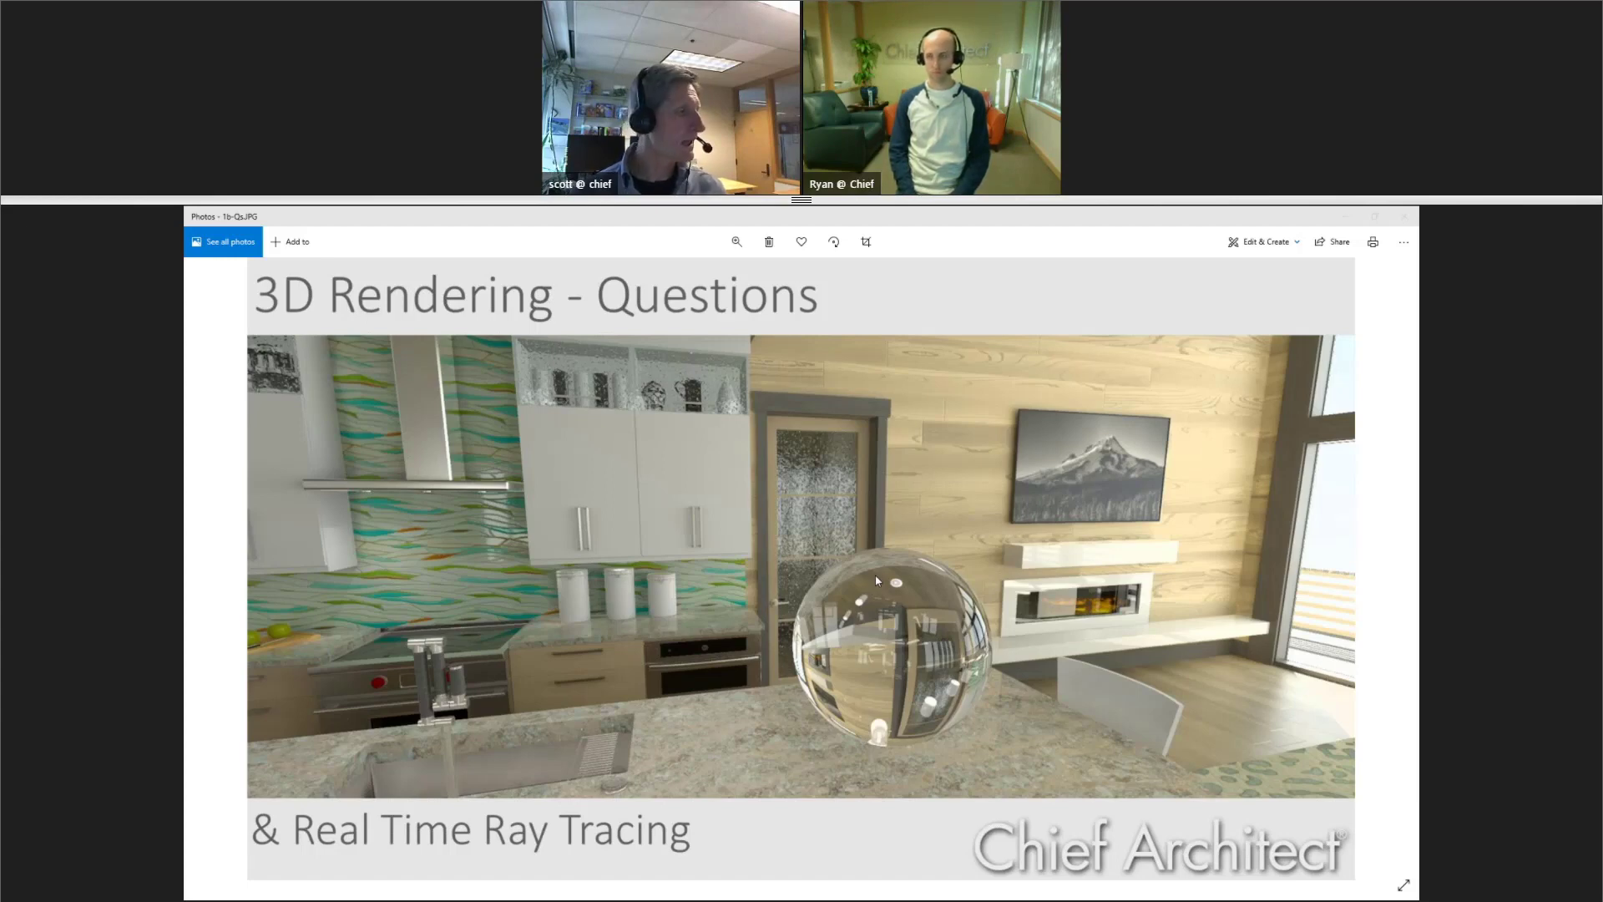
pyautogui.press('Right')
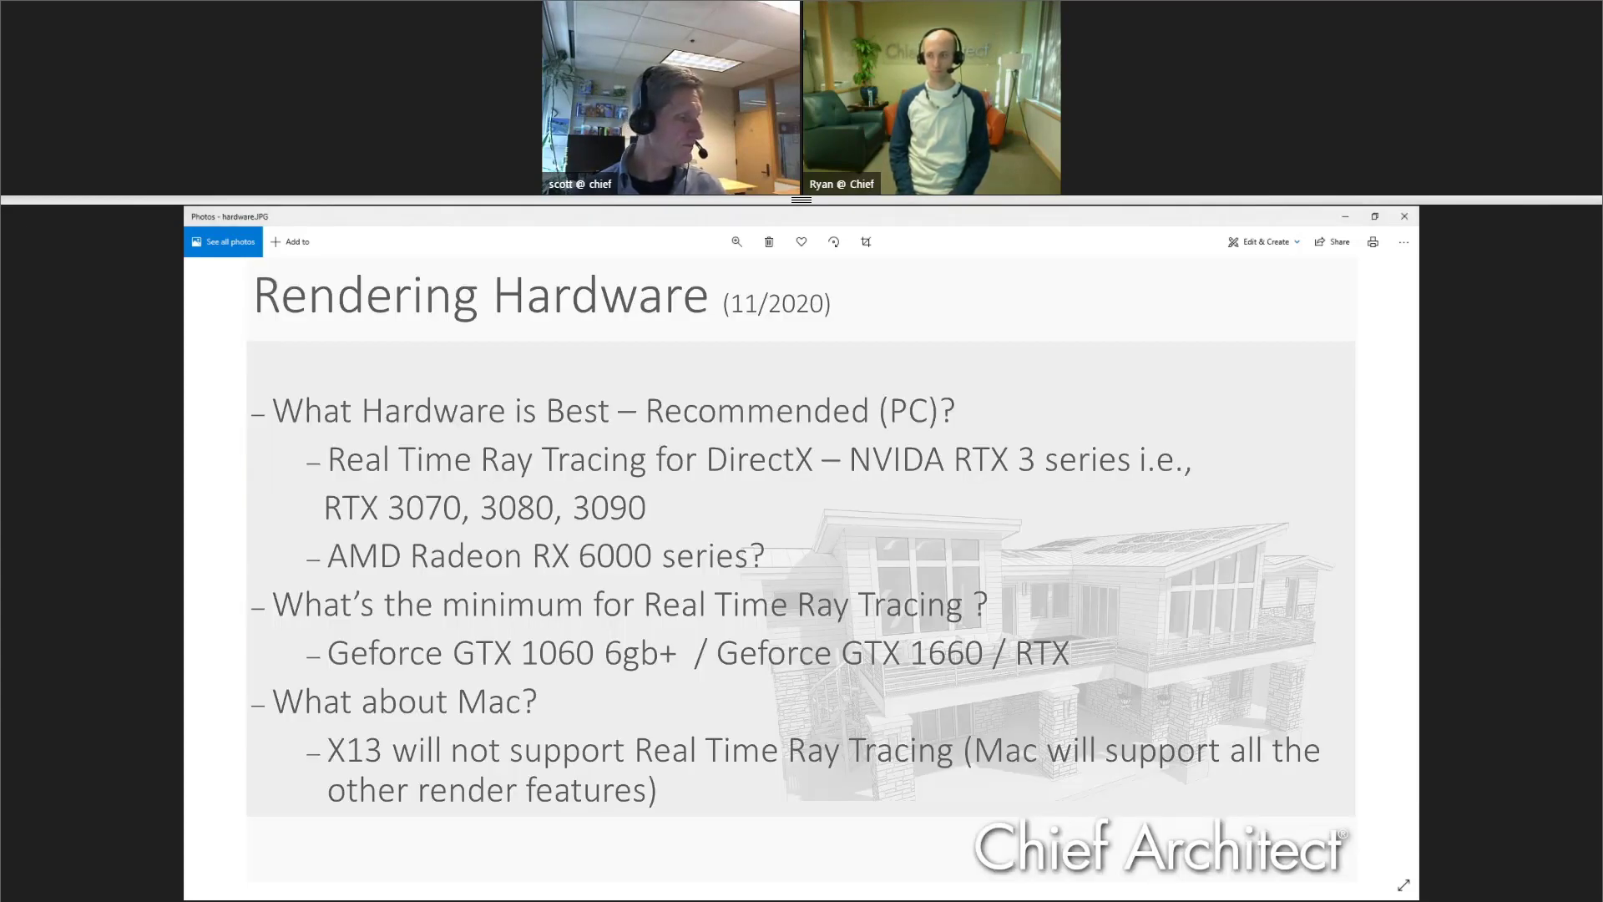
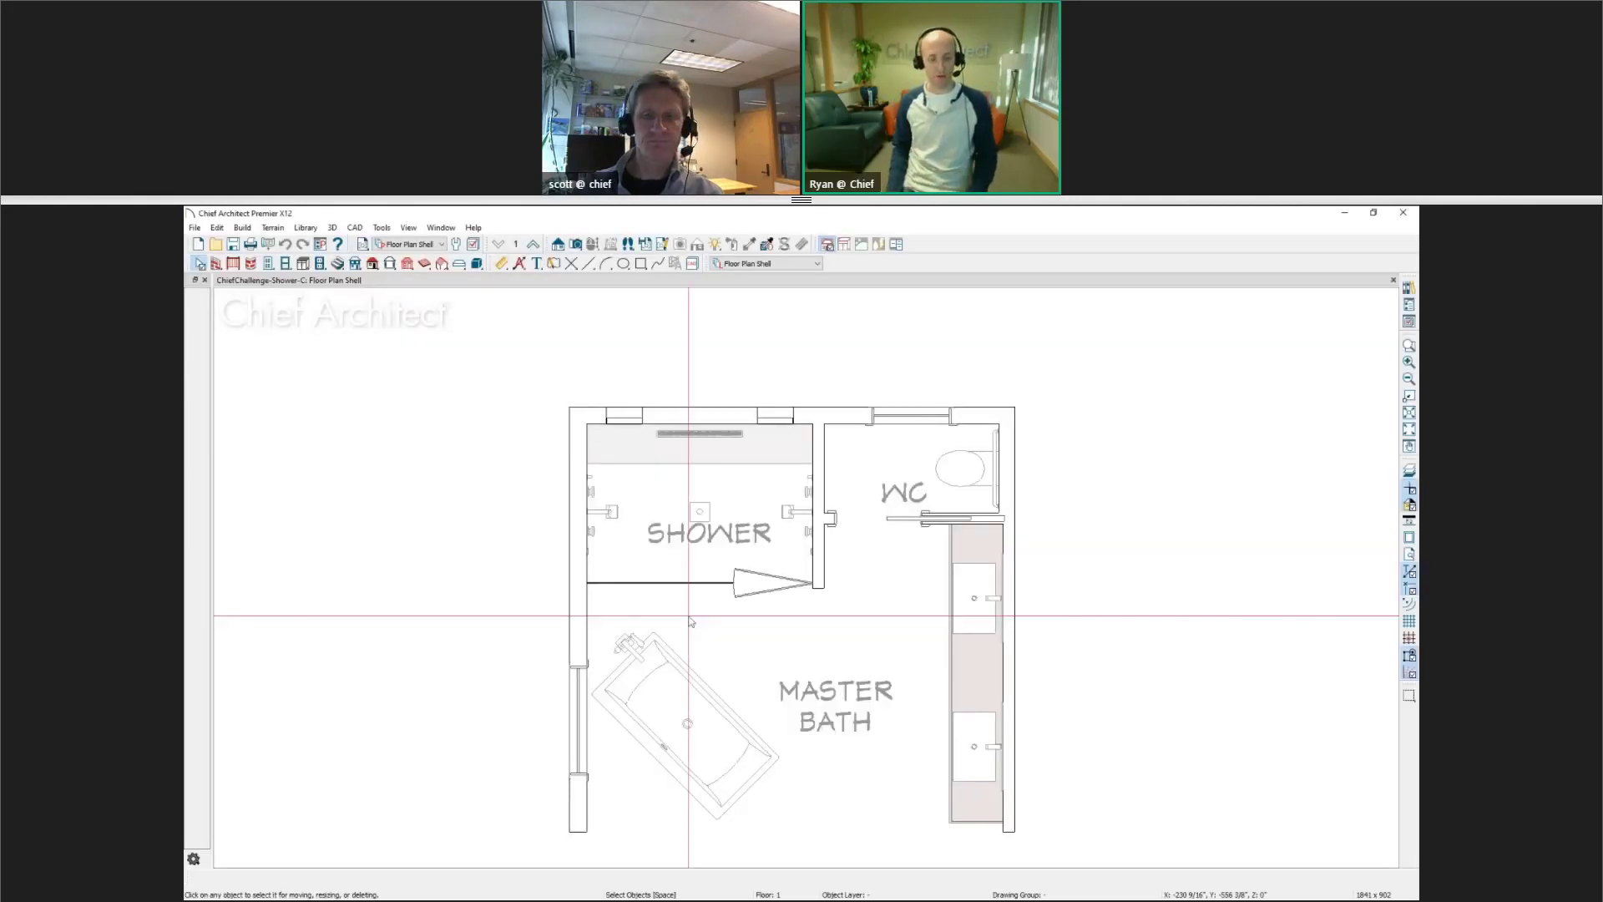
# Create a full camera view from beside the vanity looking across the tub, and orbit it to show the window and shower wall
pyautogui.click(591, 245)
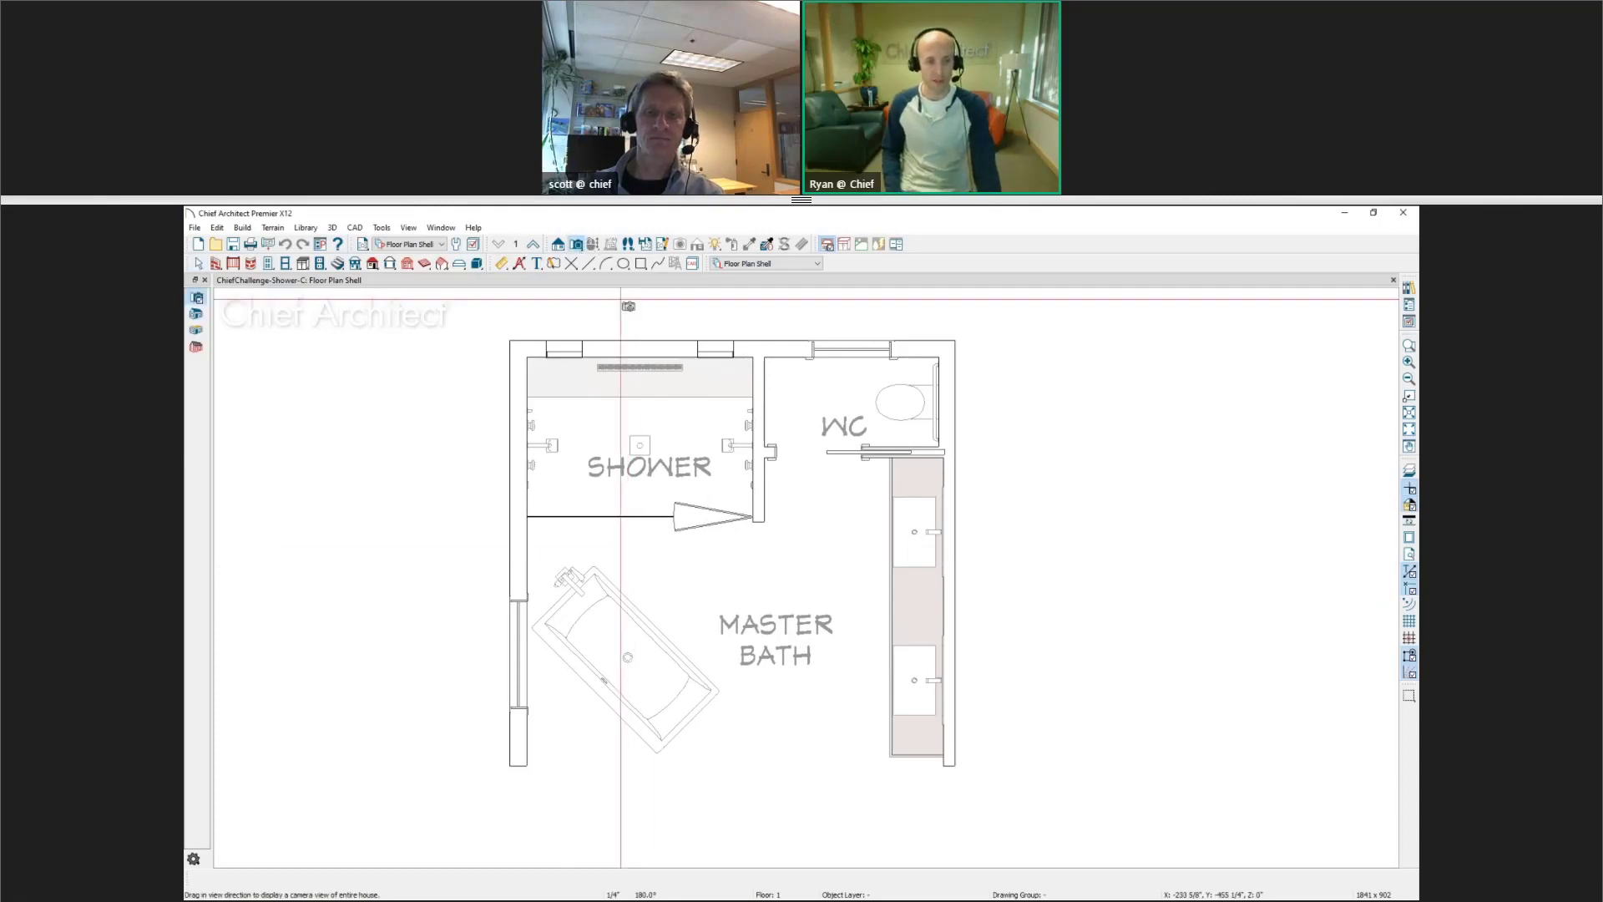
pyautogui.moveTo(843, 591); pyautogui.dragTo(617, 653)
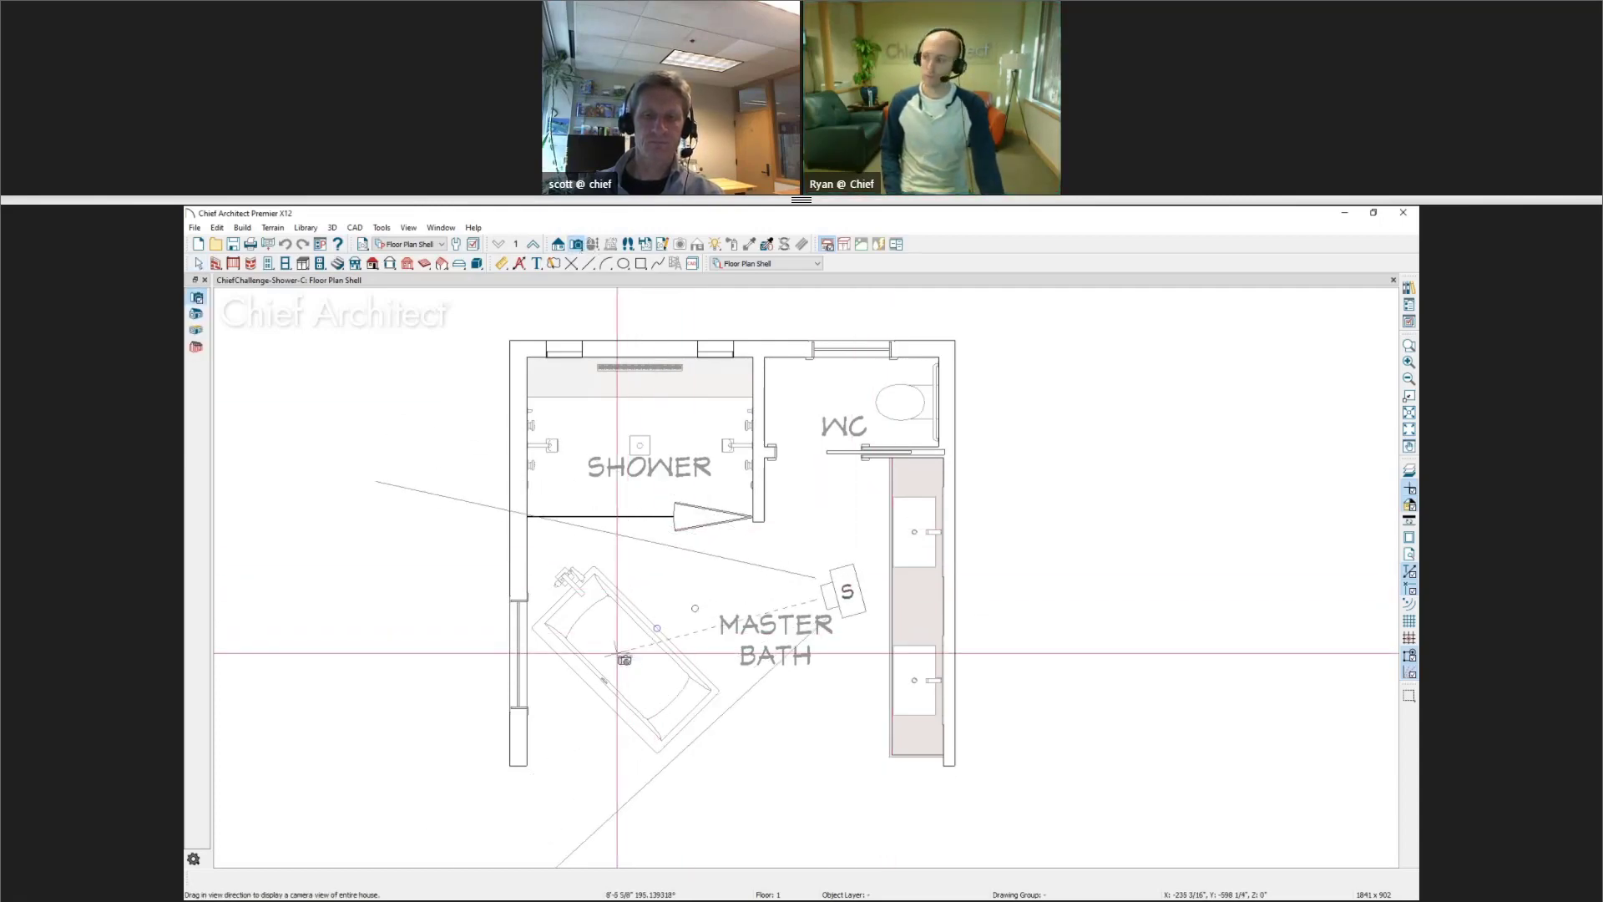
pyautogui.moveTo(617, 653); pyautogui.dragTo(617, 653)
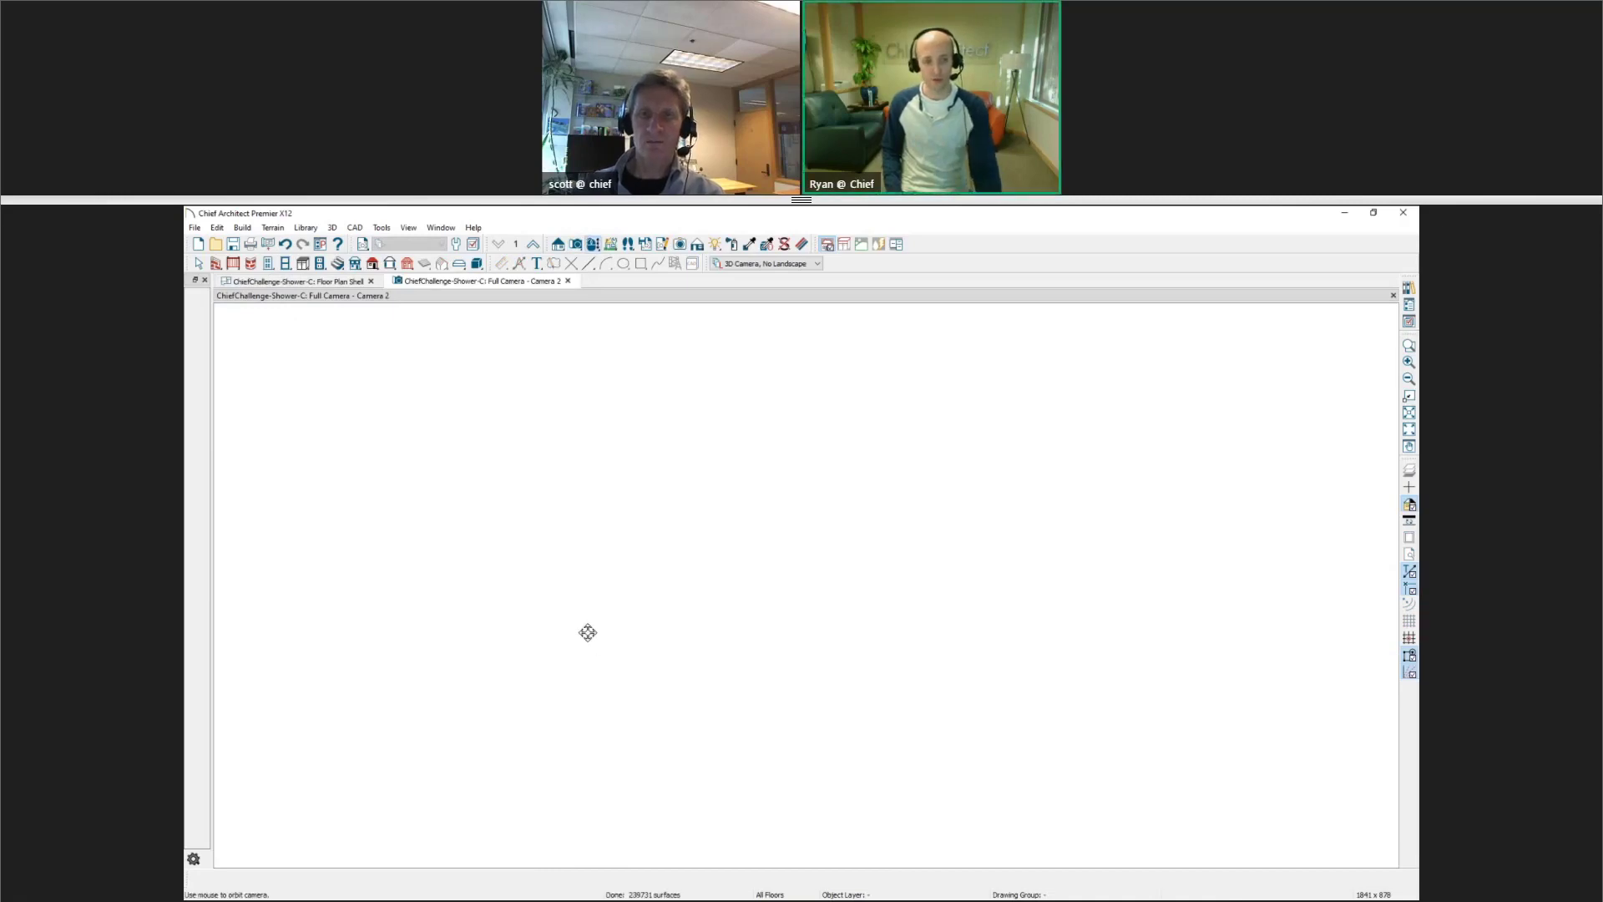
pyautogui.moveTo(746, 603); pyautogui.dragTo(642, 606)
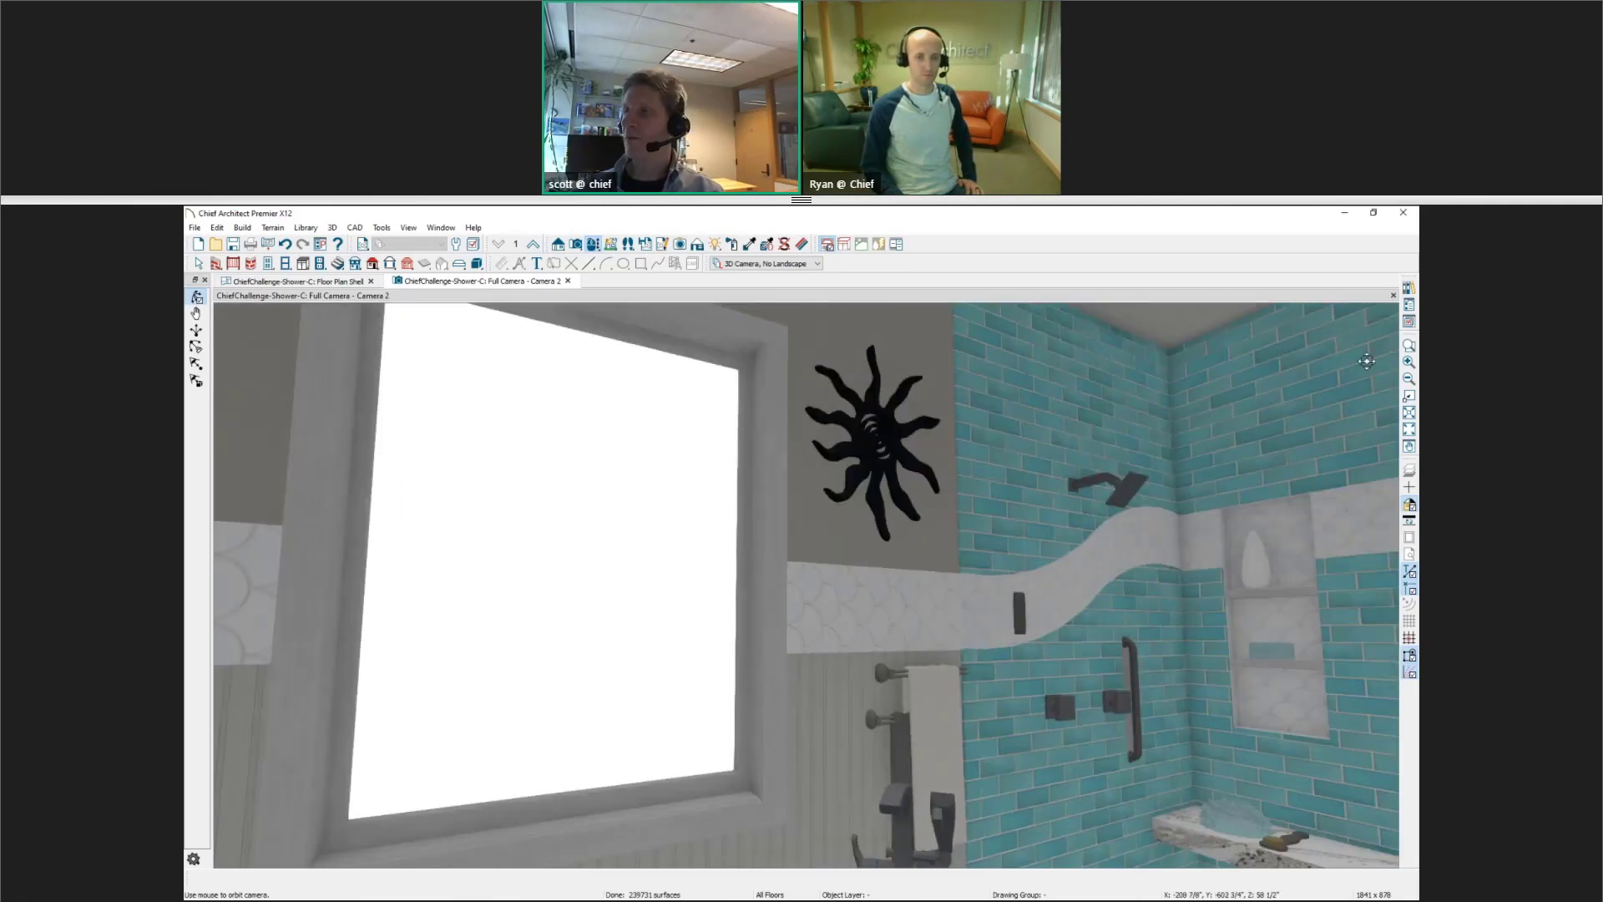
# Apply the bonneville-sunset backdrop from the User Catalog's Backdrops folder to the camera view
pyautogui.click(1408, 288)
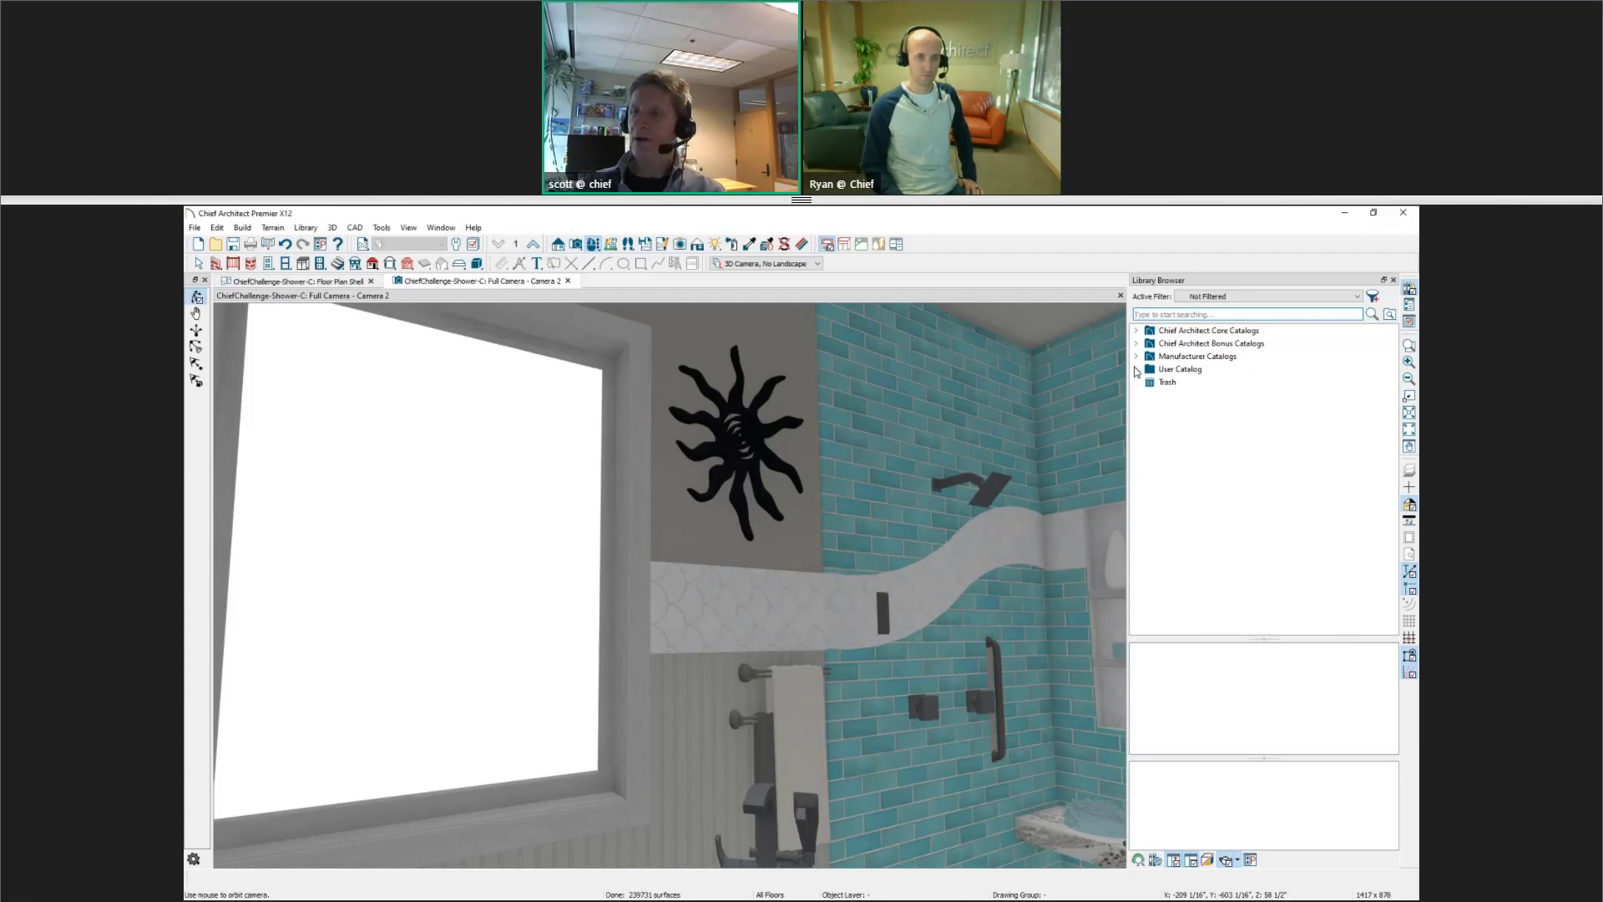
pyautogui.click(1135, 369)
pyautogui.click(1149, 421)
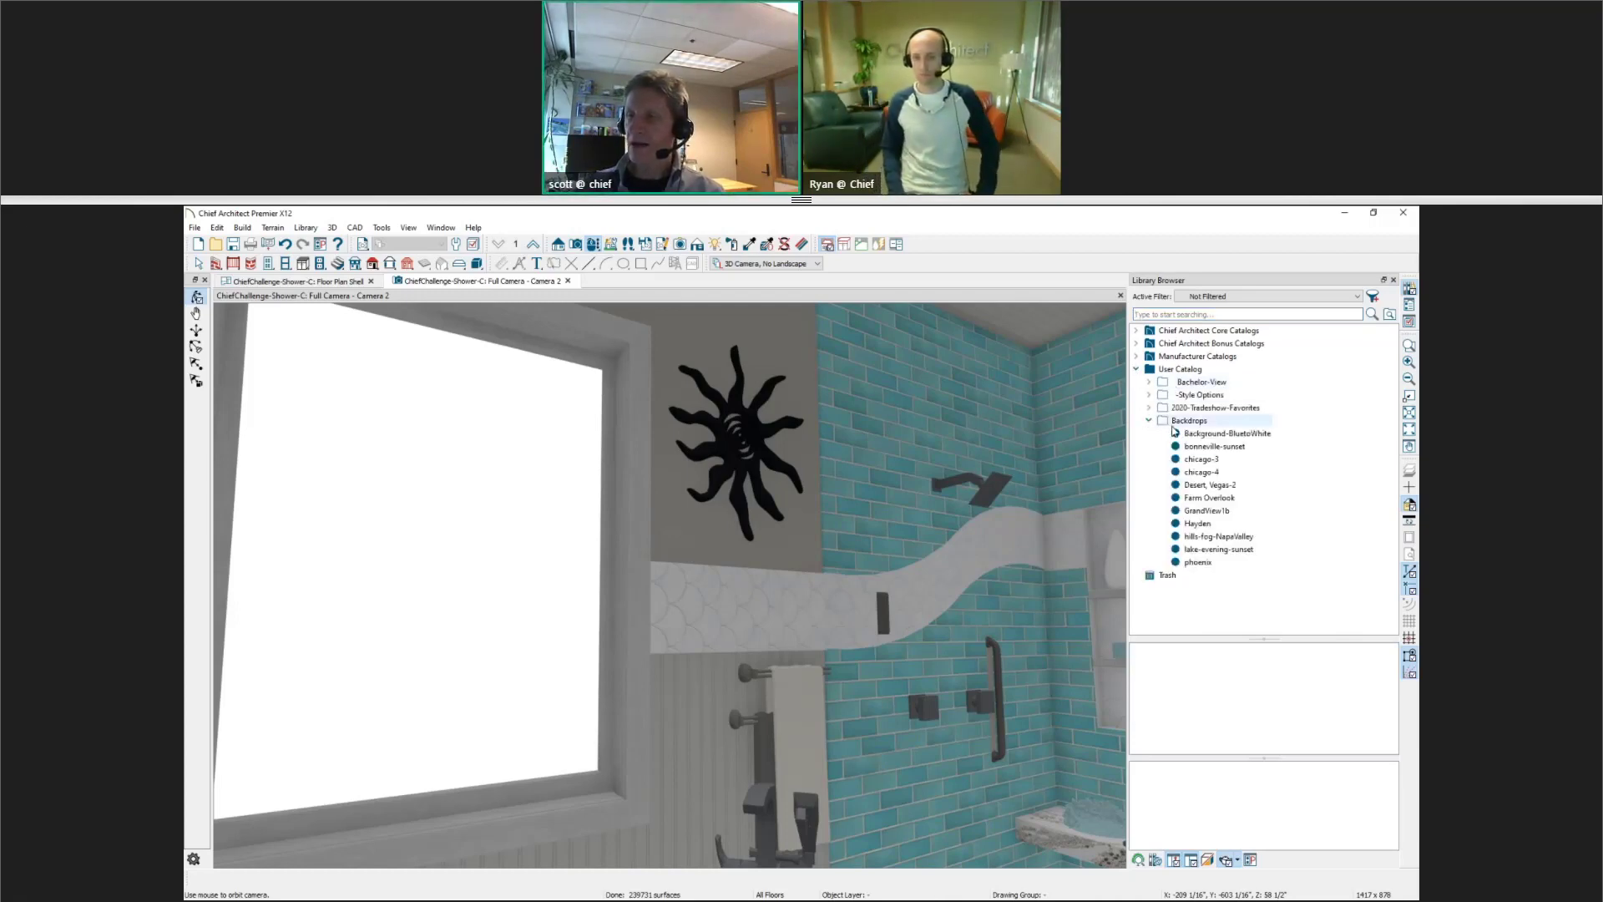
pyautogui.click(1227, 448)
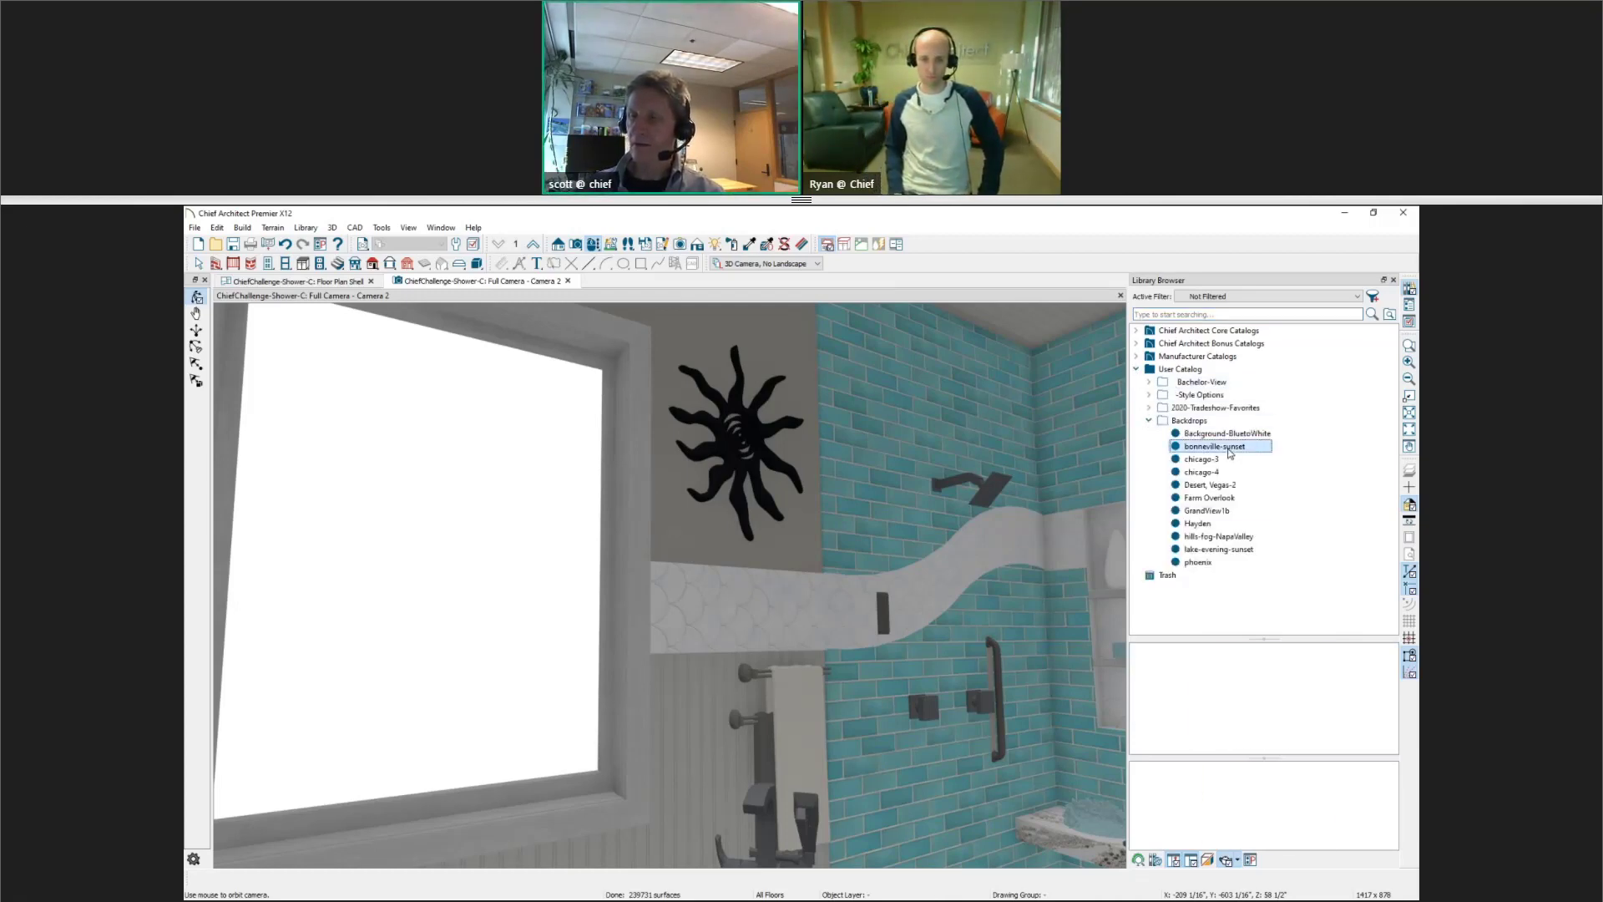
pyautogui.click(543, 630)
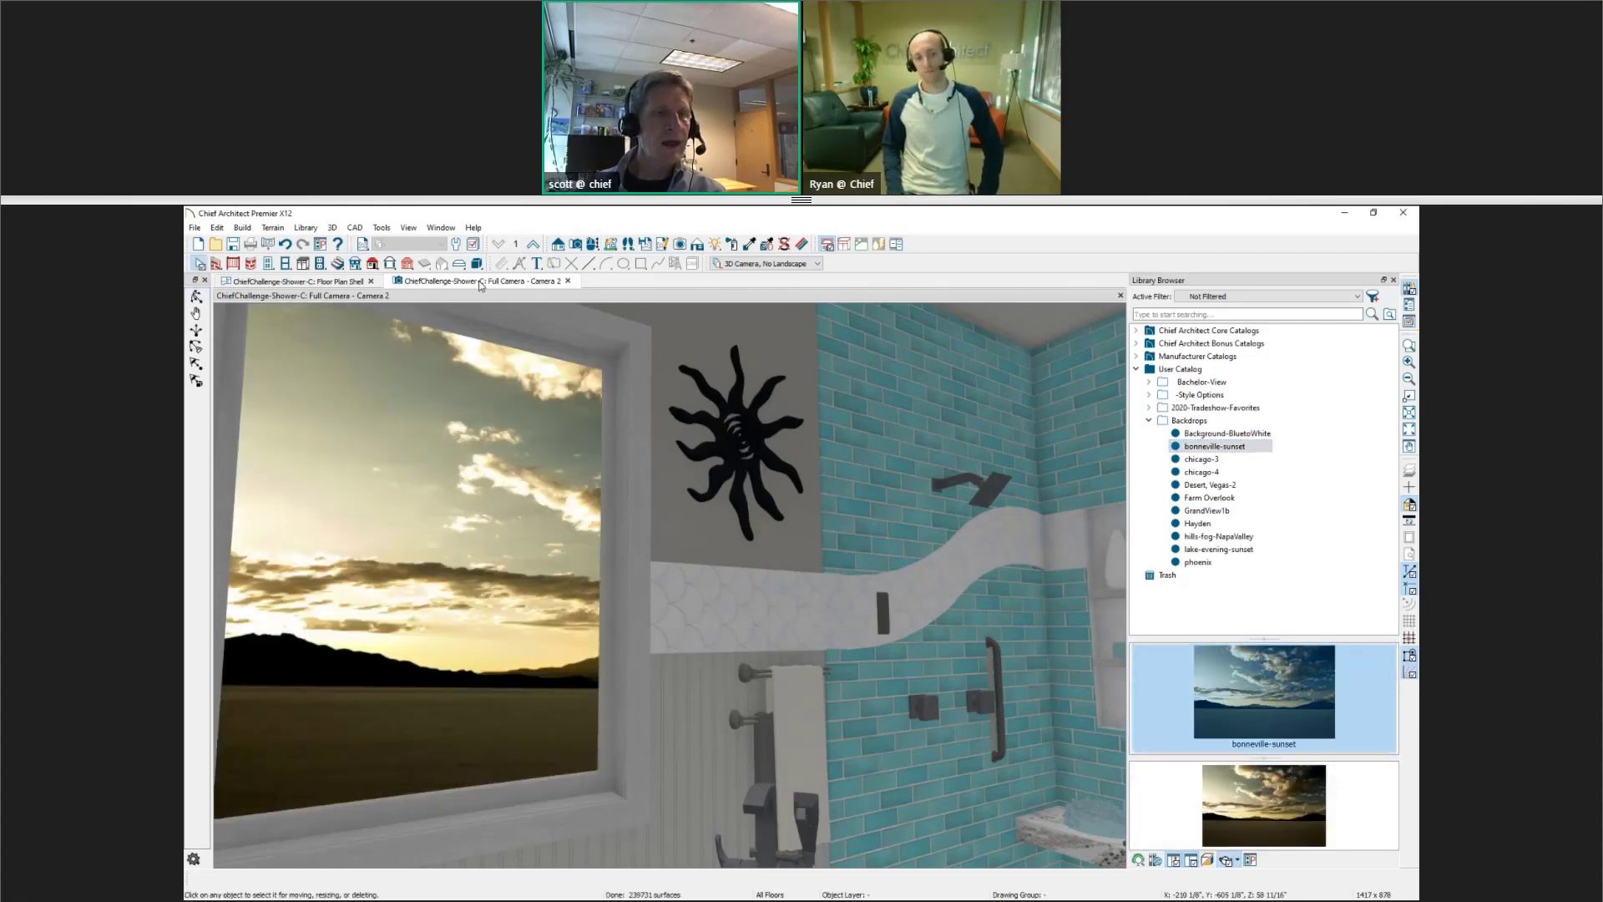
# Open the bonneville-sunset backdrop's specification from the library to review its spherical panorama options, and leave it unchanged
pyautogui.rightClick(1263, 448)
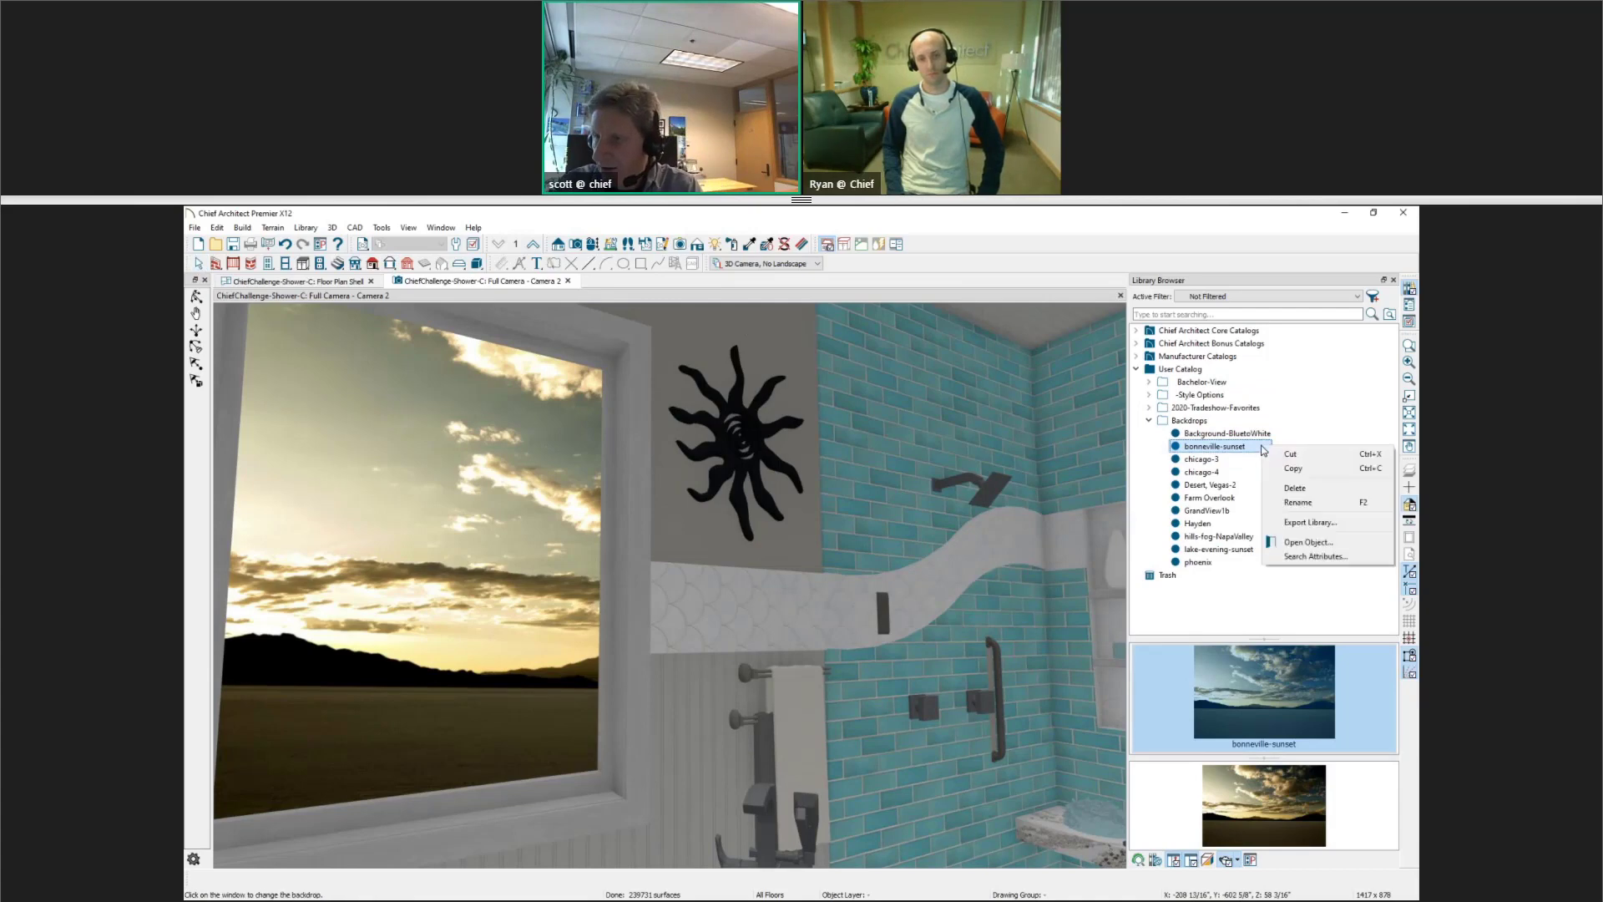
pyautogui.click(1296, 551)
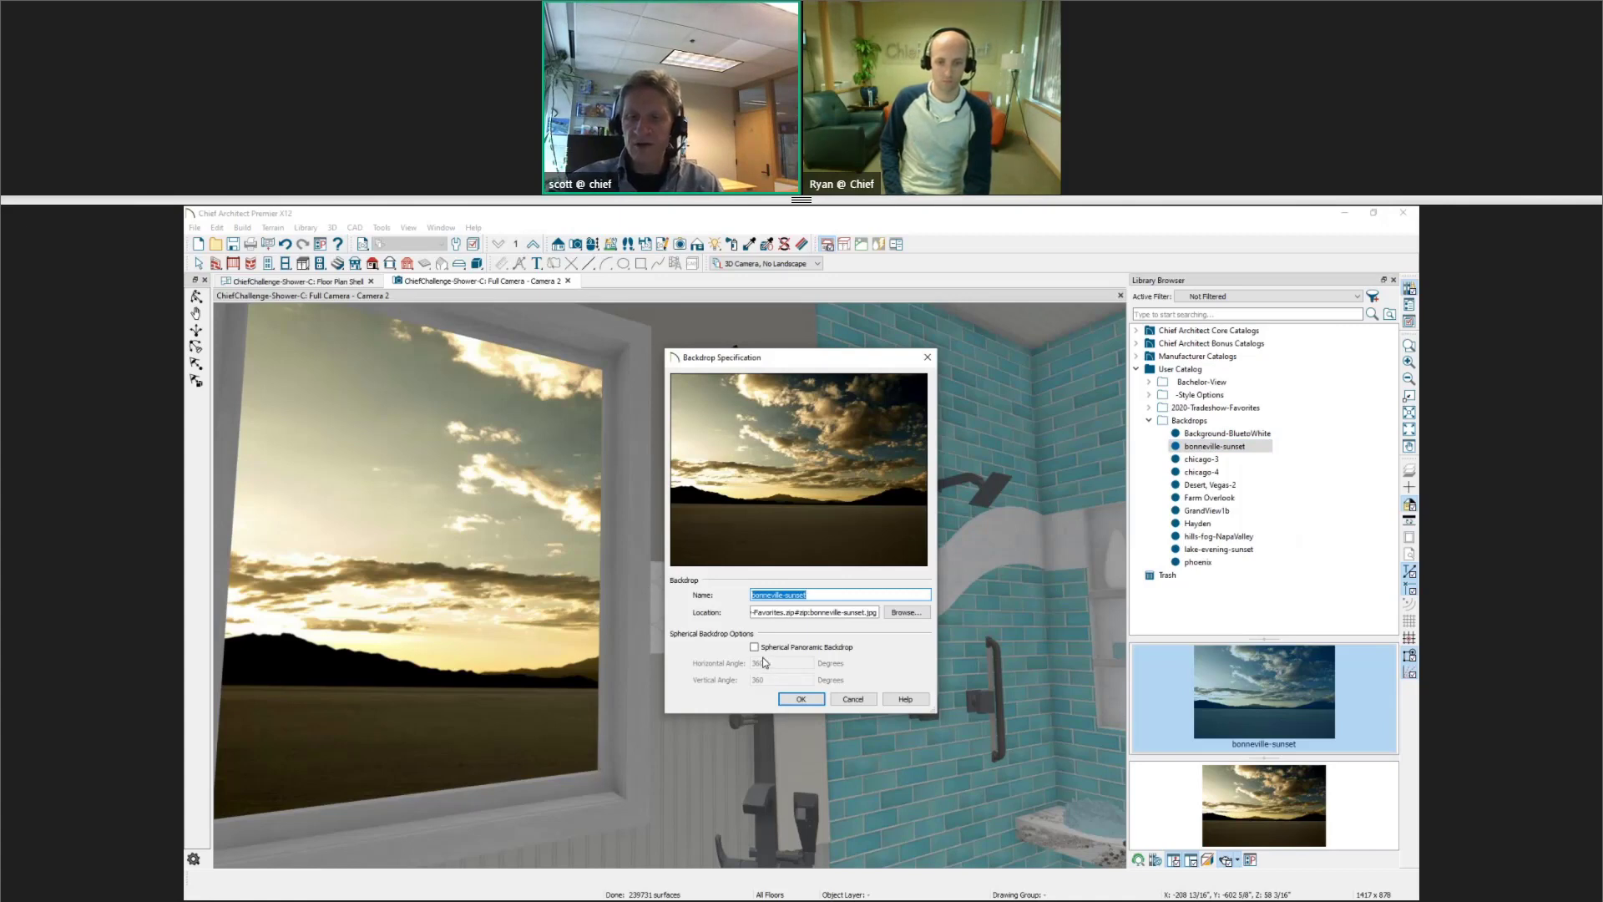
pyautogui.click(851, 700)
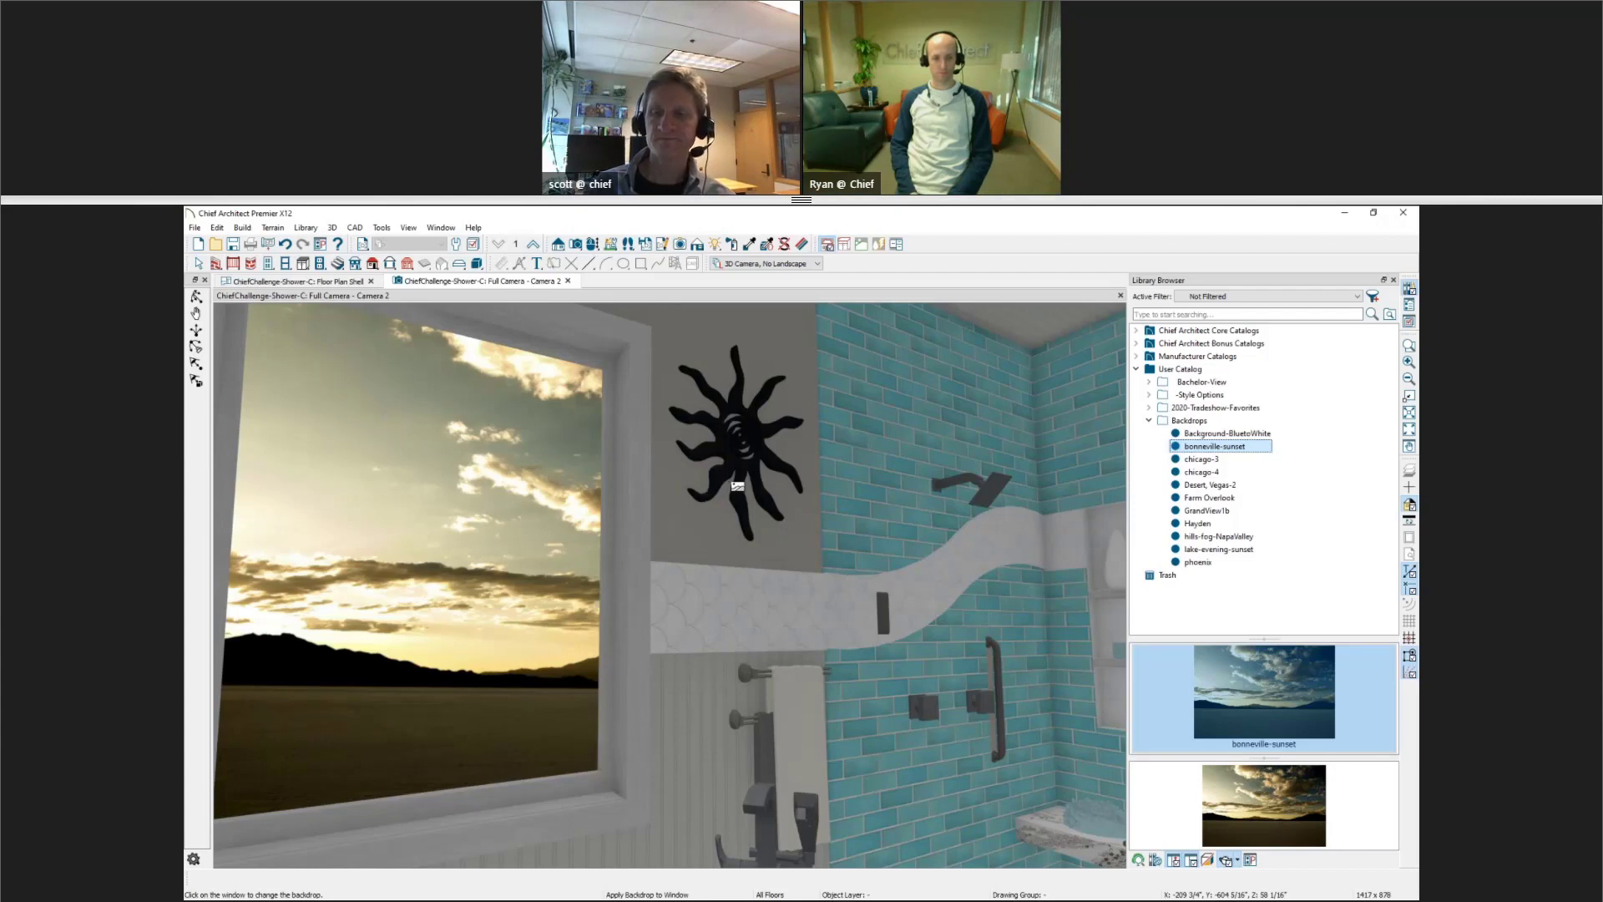
# Inspect the material definition of the white fish-scale accent tile band with the Adjust Material Definition tool, cancel it, and look along the shower wall
pyautogui.moveTo(816, 483); pyautogui.dragTo(476, 571, button='middle')
pyautogui.scroll(3, 970, 604)
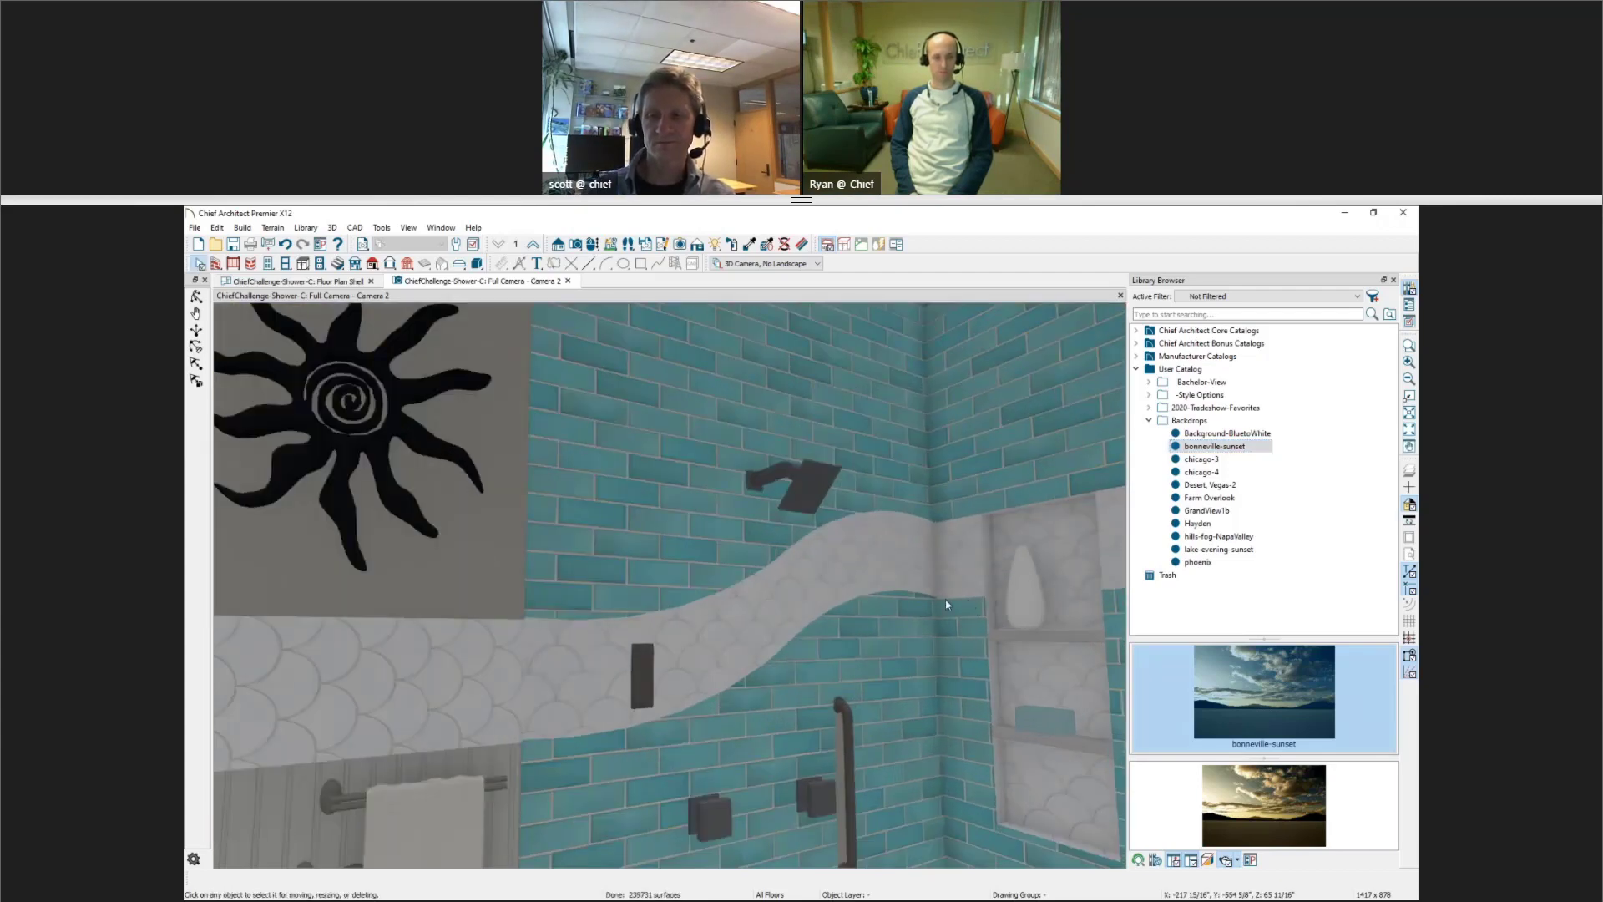
pyautogui.moveTo(947, 603); pyautogui.dragTo(668, 689, button='middle')
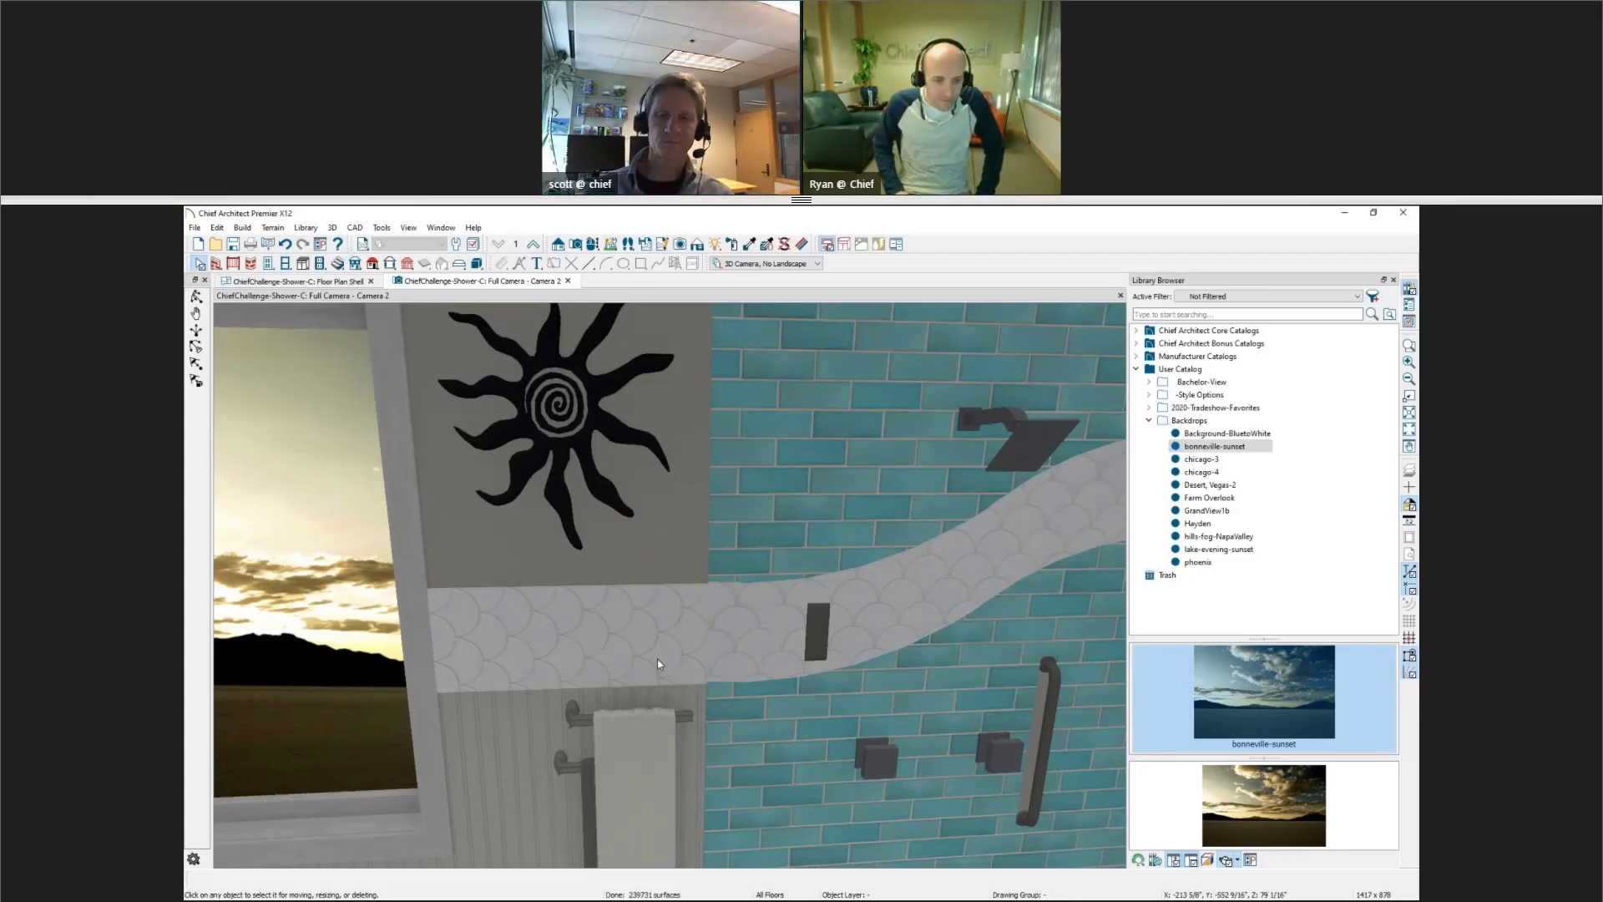
pyautogui.click(803, 245)
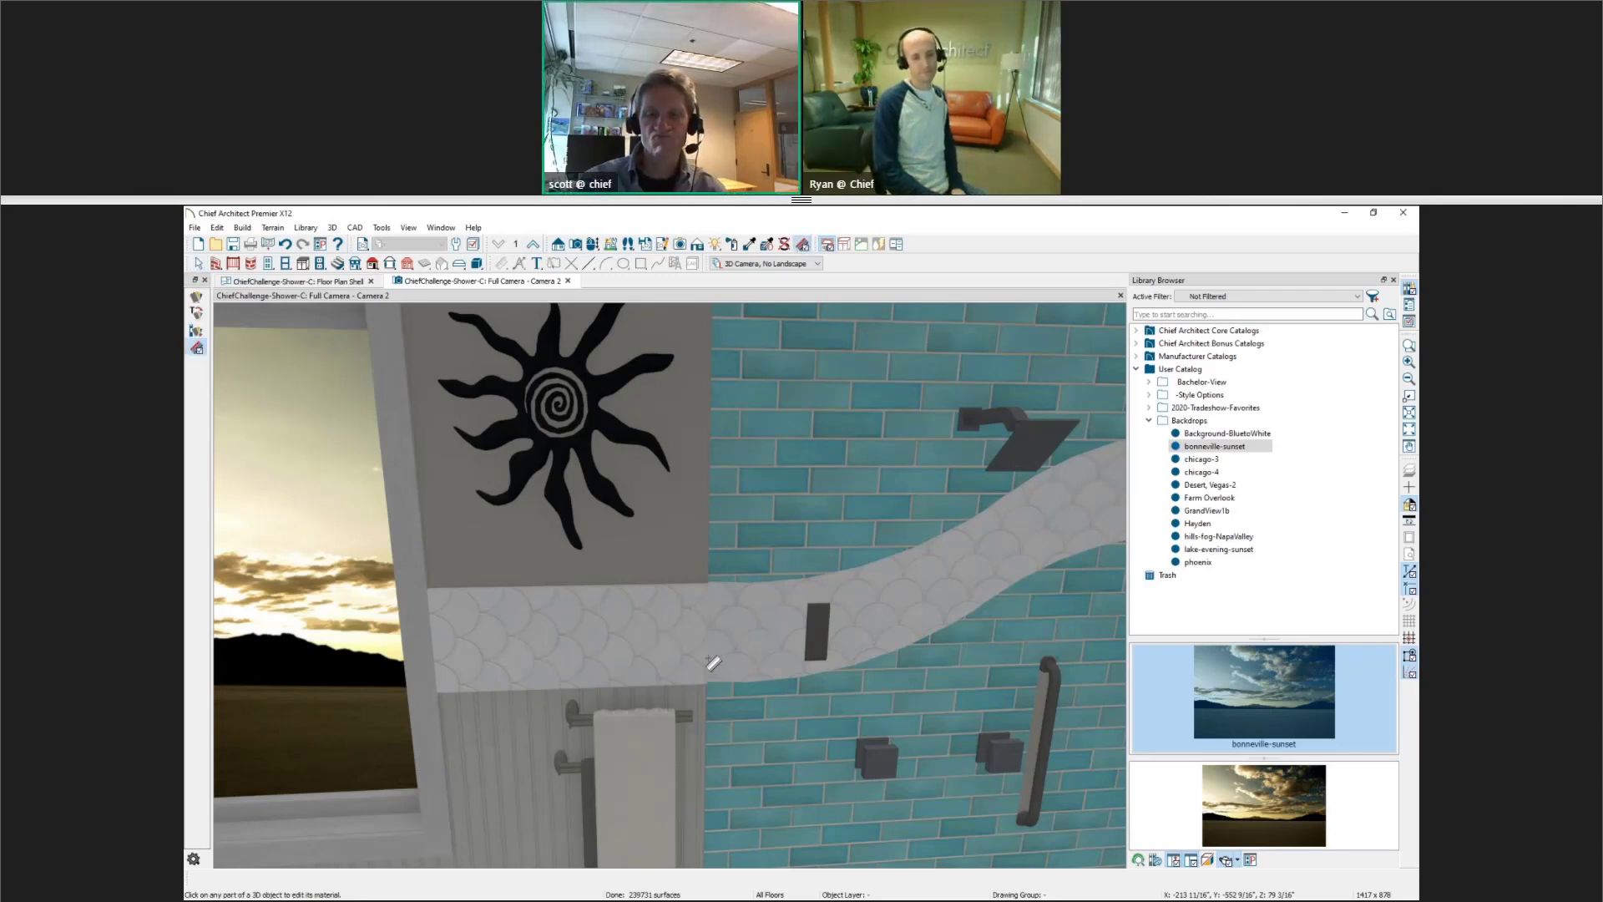
pyautogui.click(558, 674)
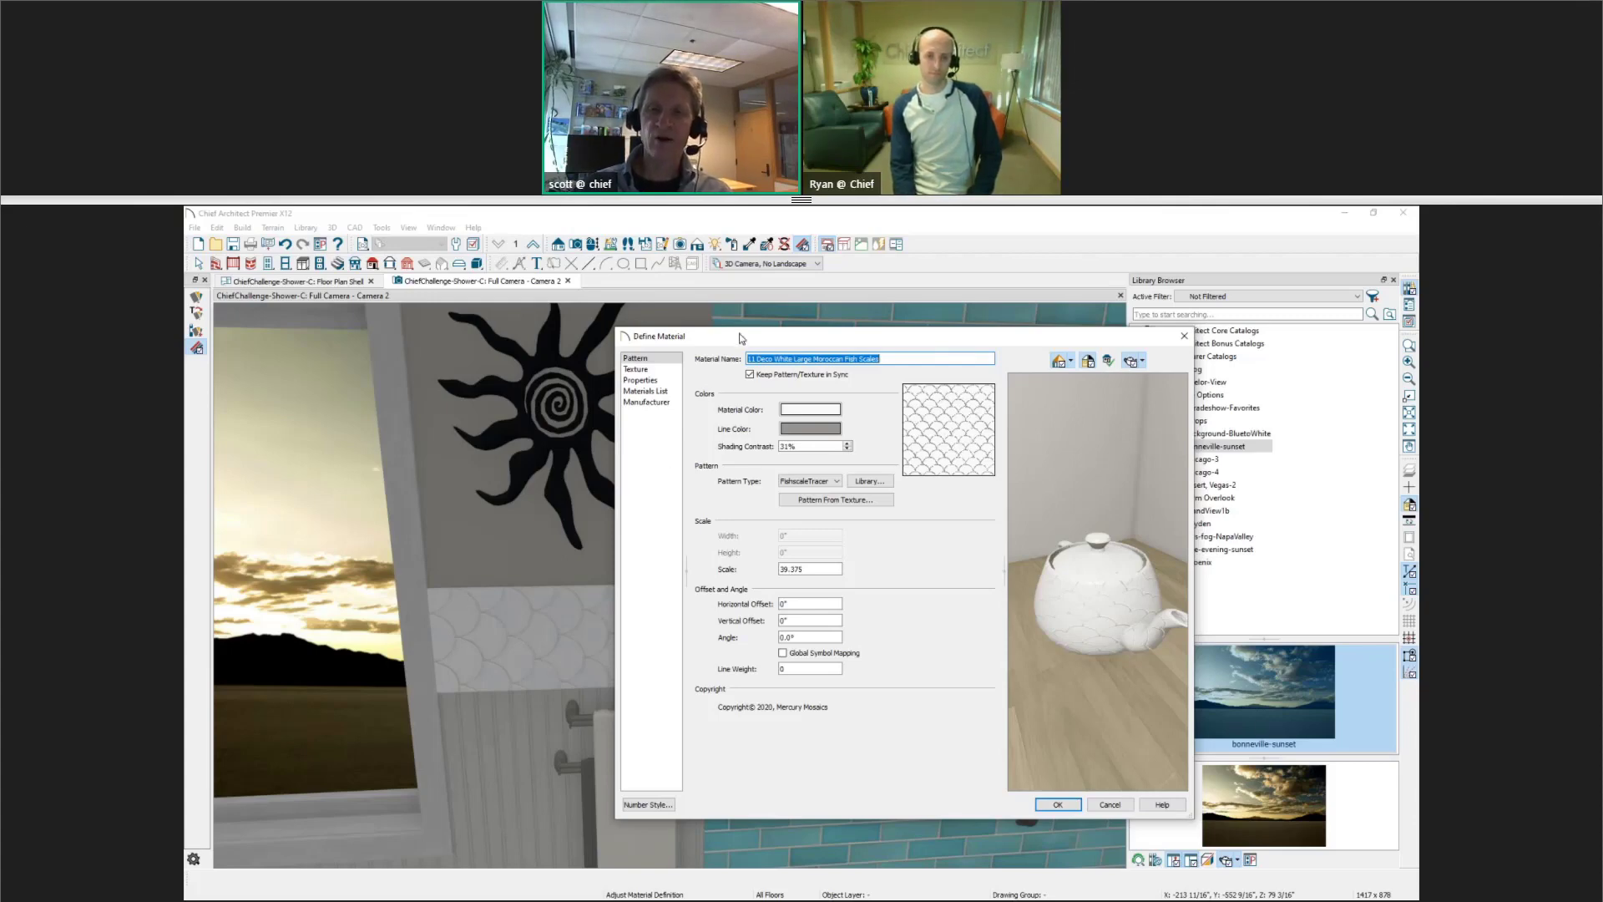
pyautogui.moveTo(737, 344); pyautogui.dragTo(605, 665)
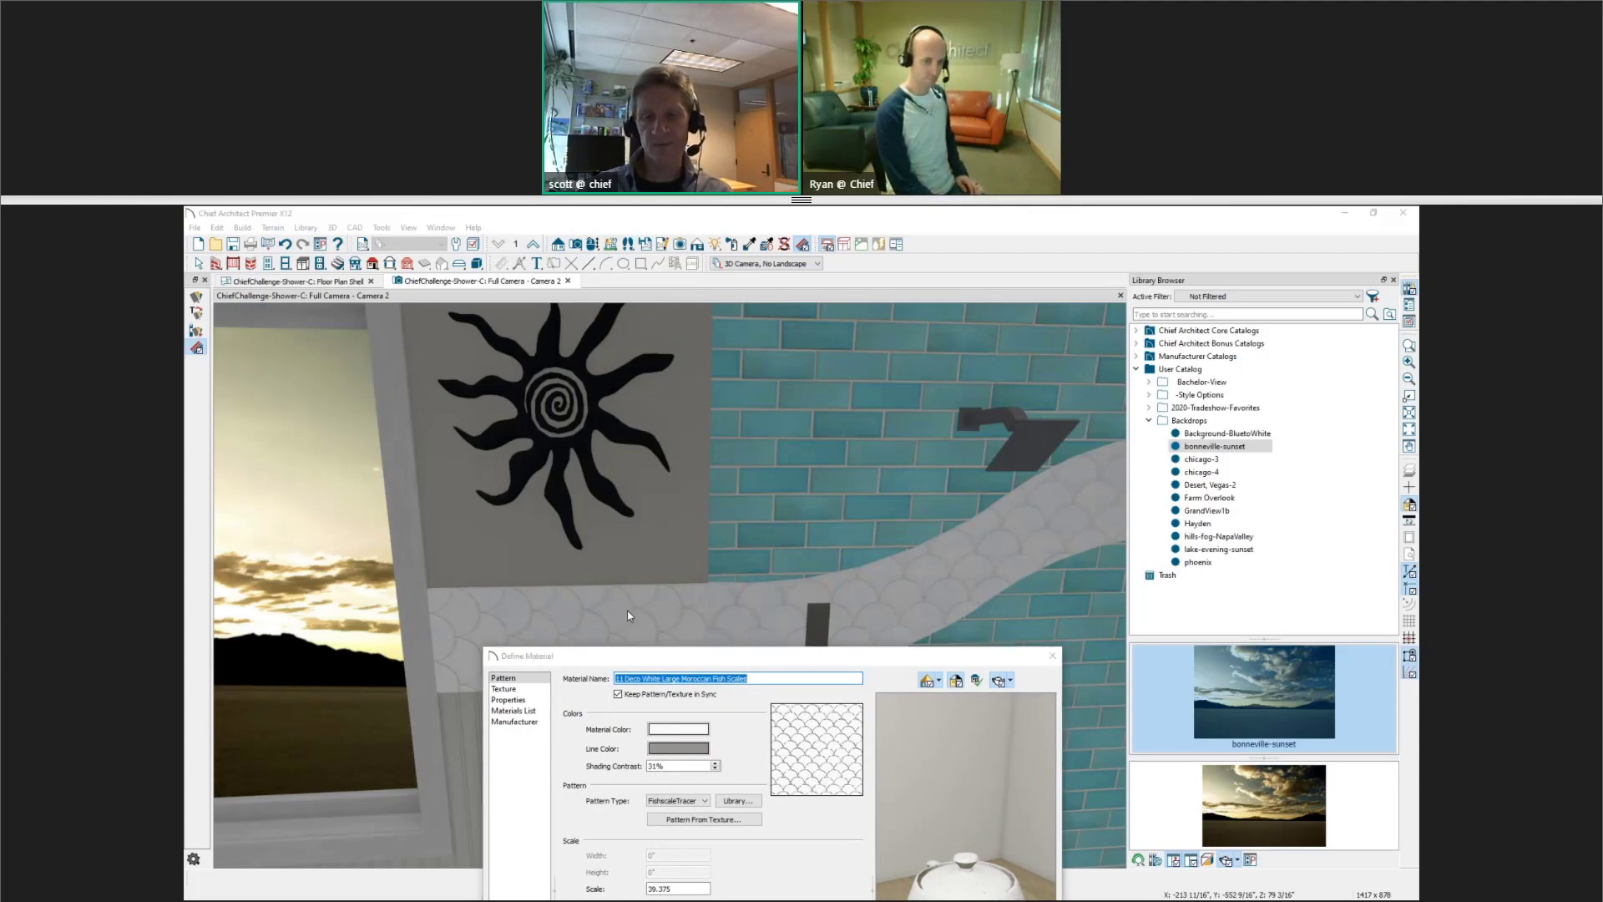
pyautogui.moveTo(735, 662); pyautogui.dragTo(871, 315)
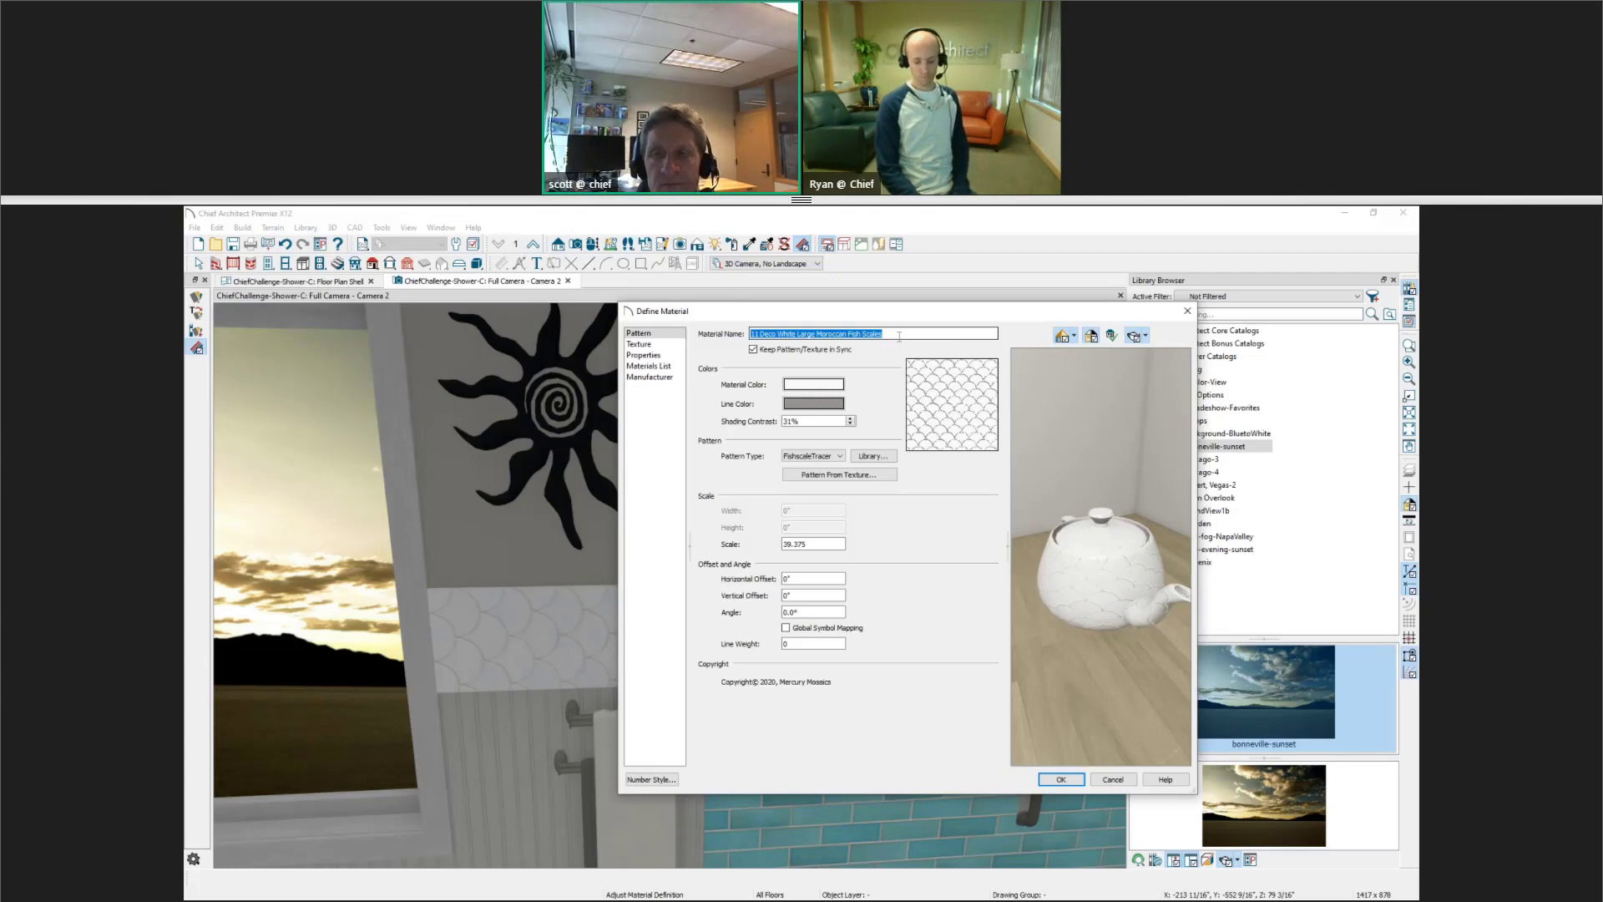
pyautogui.click(1186, 312)
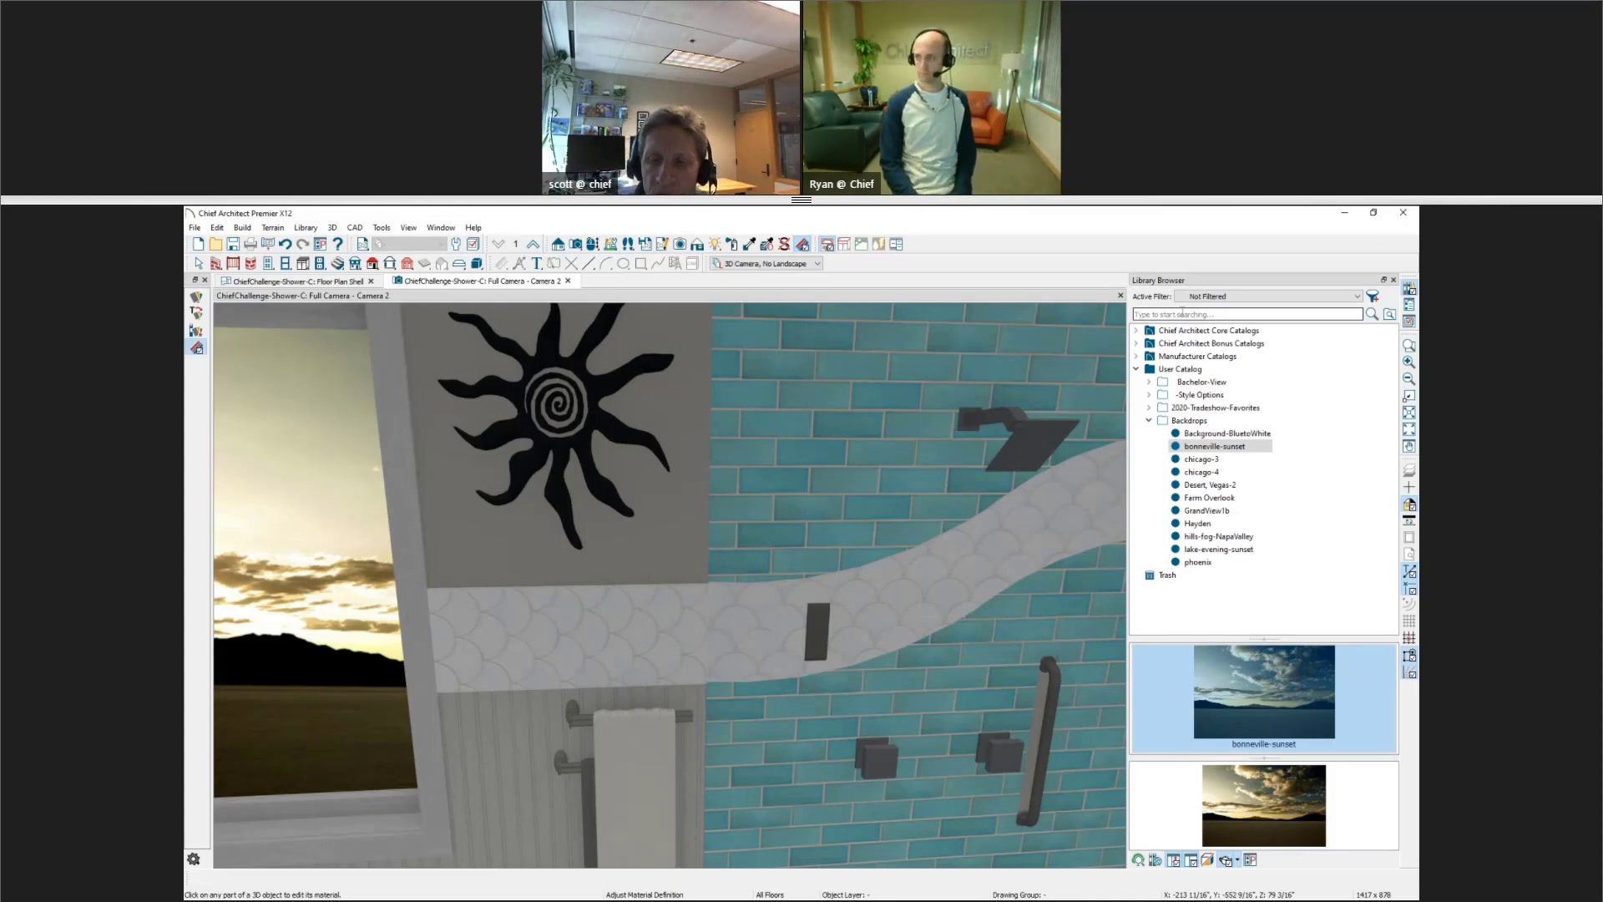
pyautogui.moveTo(1005, 569); pyautogui.dragTo(703, 582, button='middle')
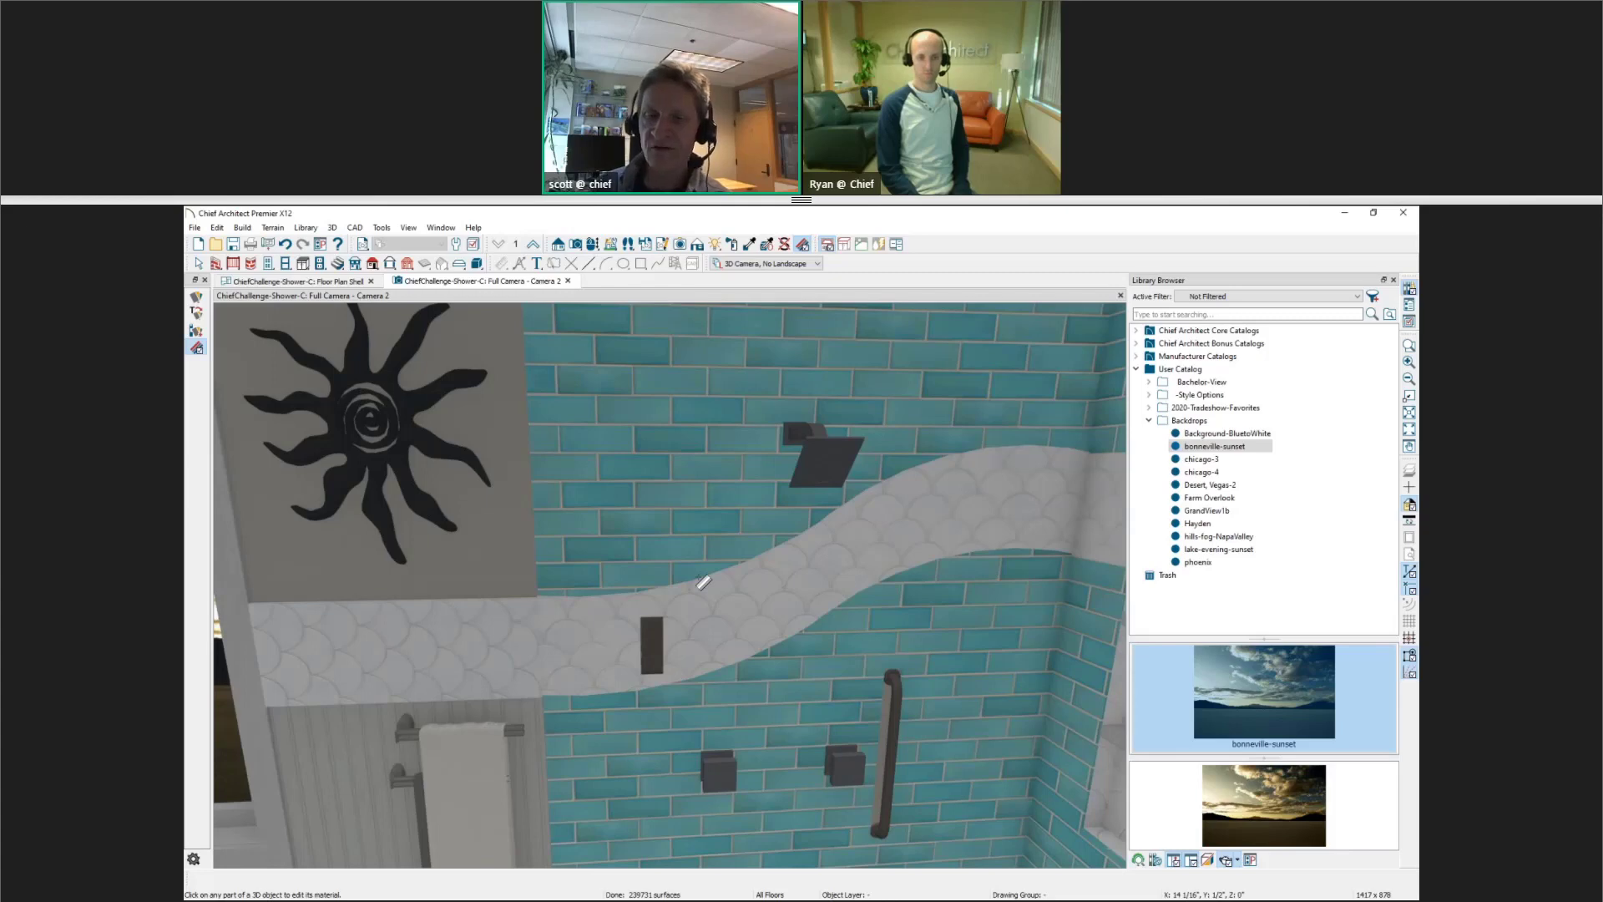
pyautogui.moveTo(627, 626); pyautogui.dragTo(821, 621, button='middle')
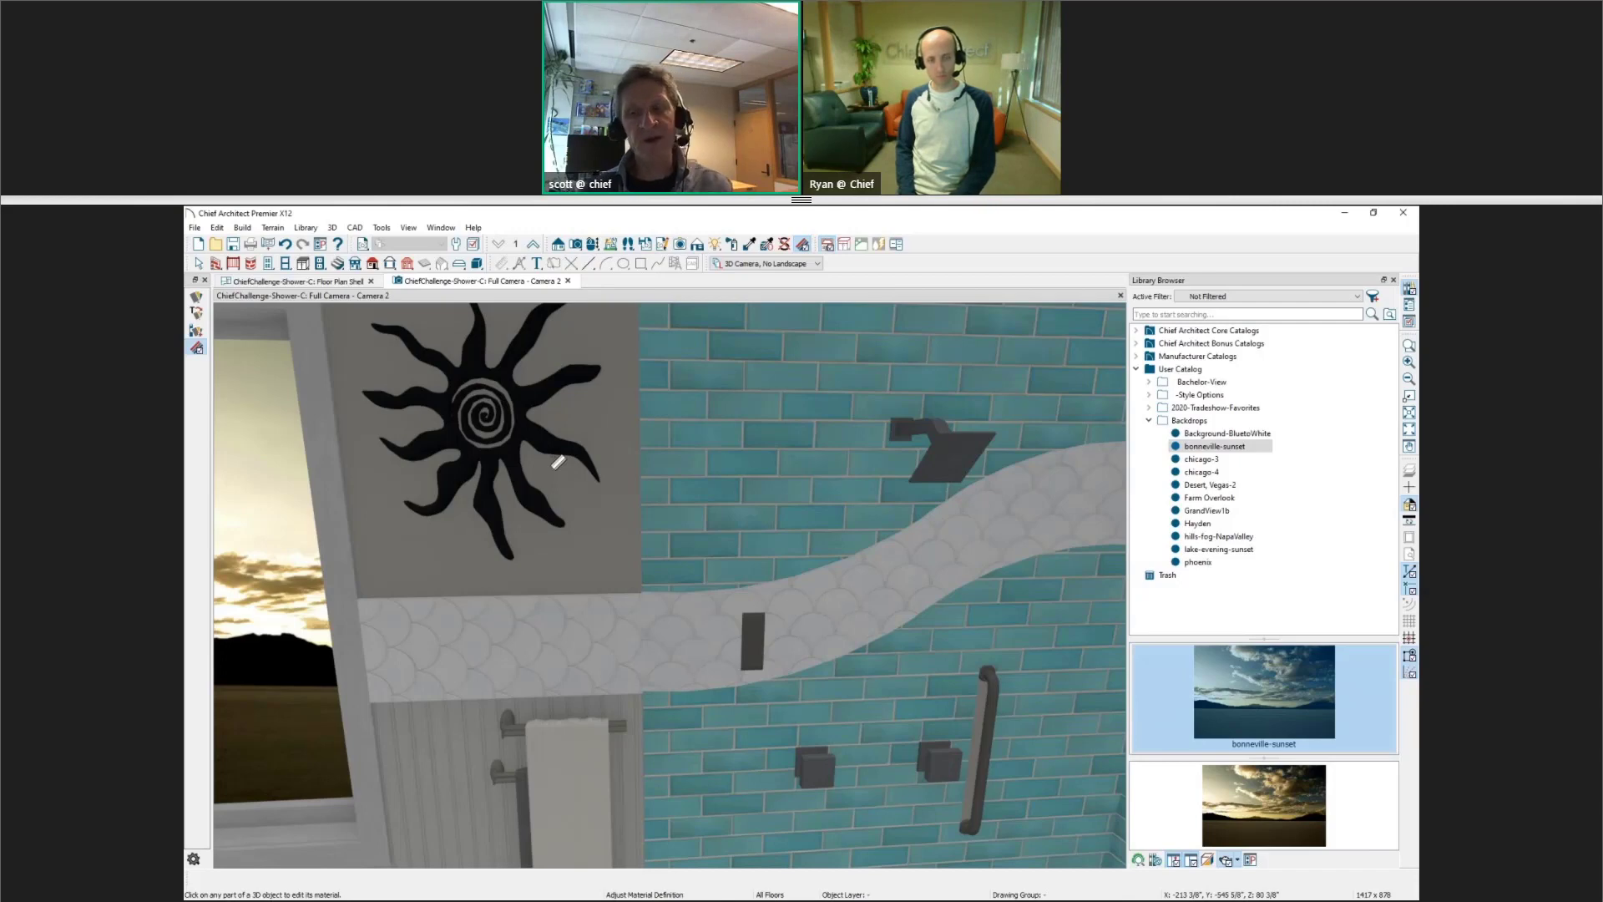
# Close Chief Architect without saving the plan and switch to the 3D Rendering - Questions slide in Photos
pyautogui.click(1403, 213)
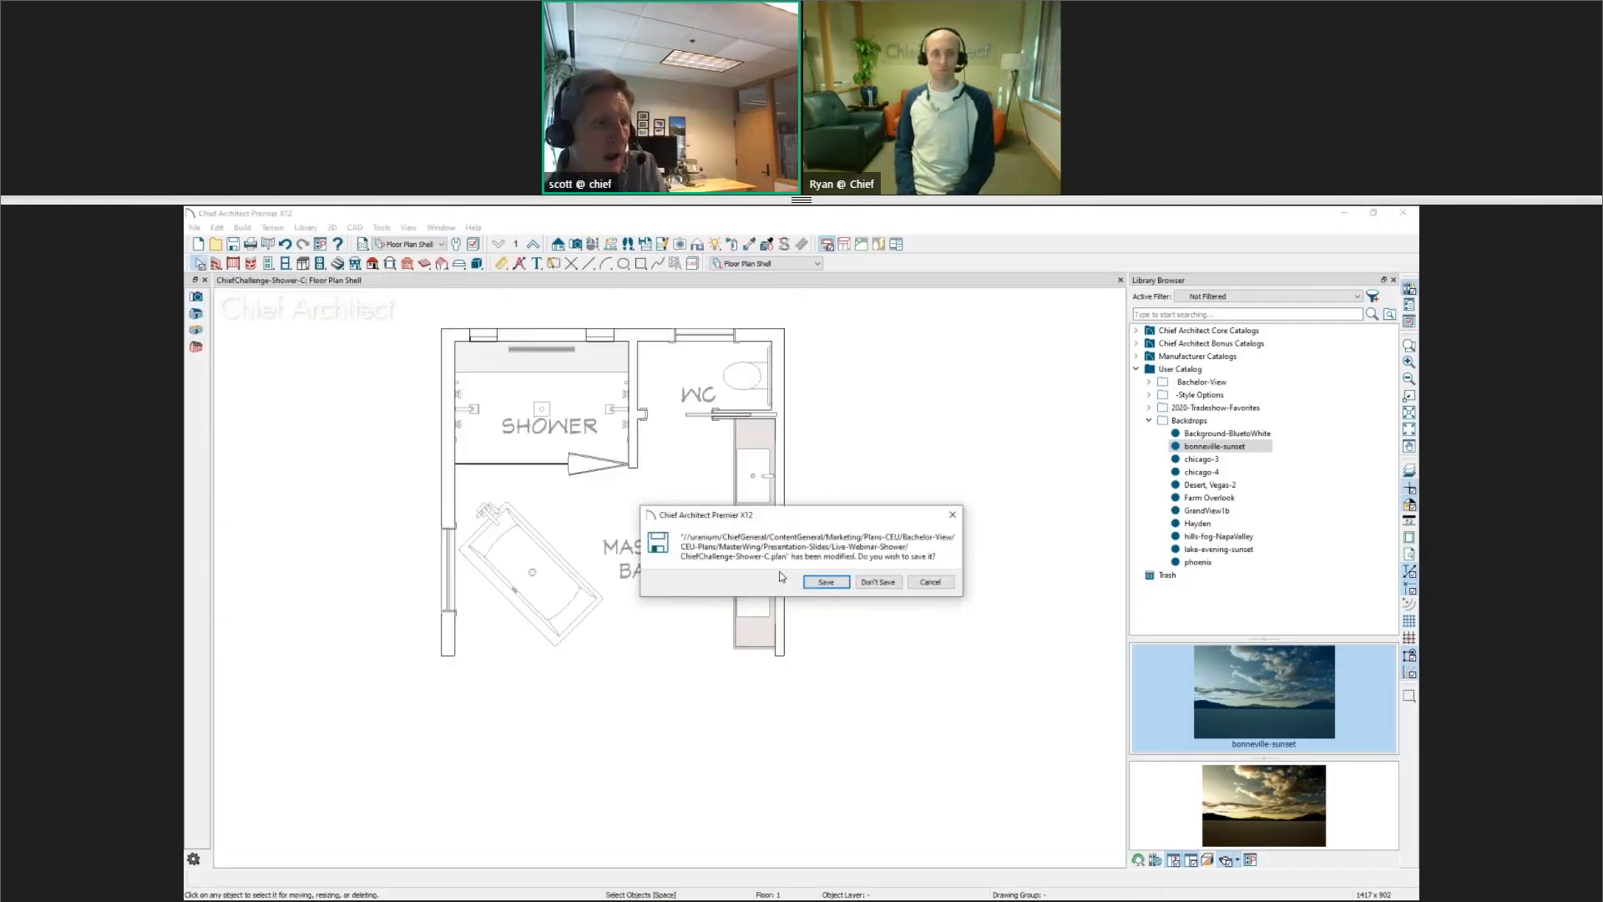
pyautogui.click(878, 582)
pyautogui.hotkey('alt', 'Tab')
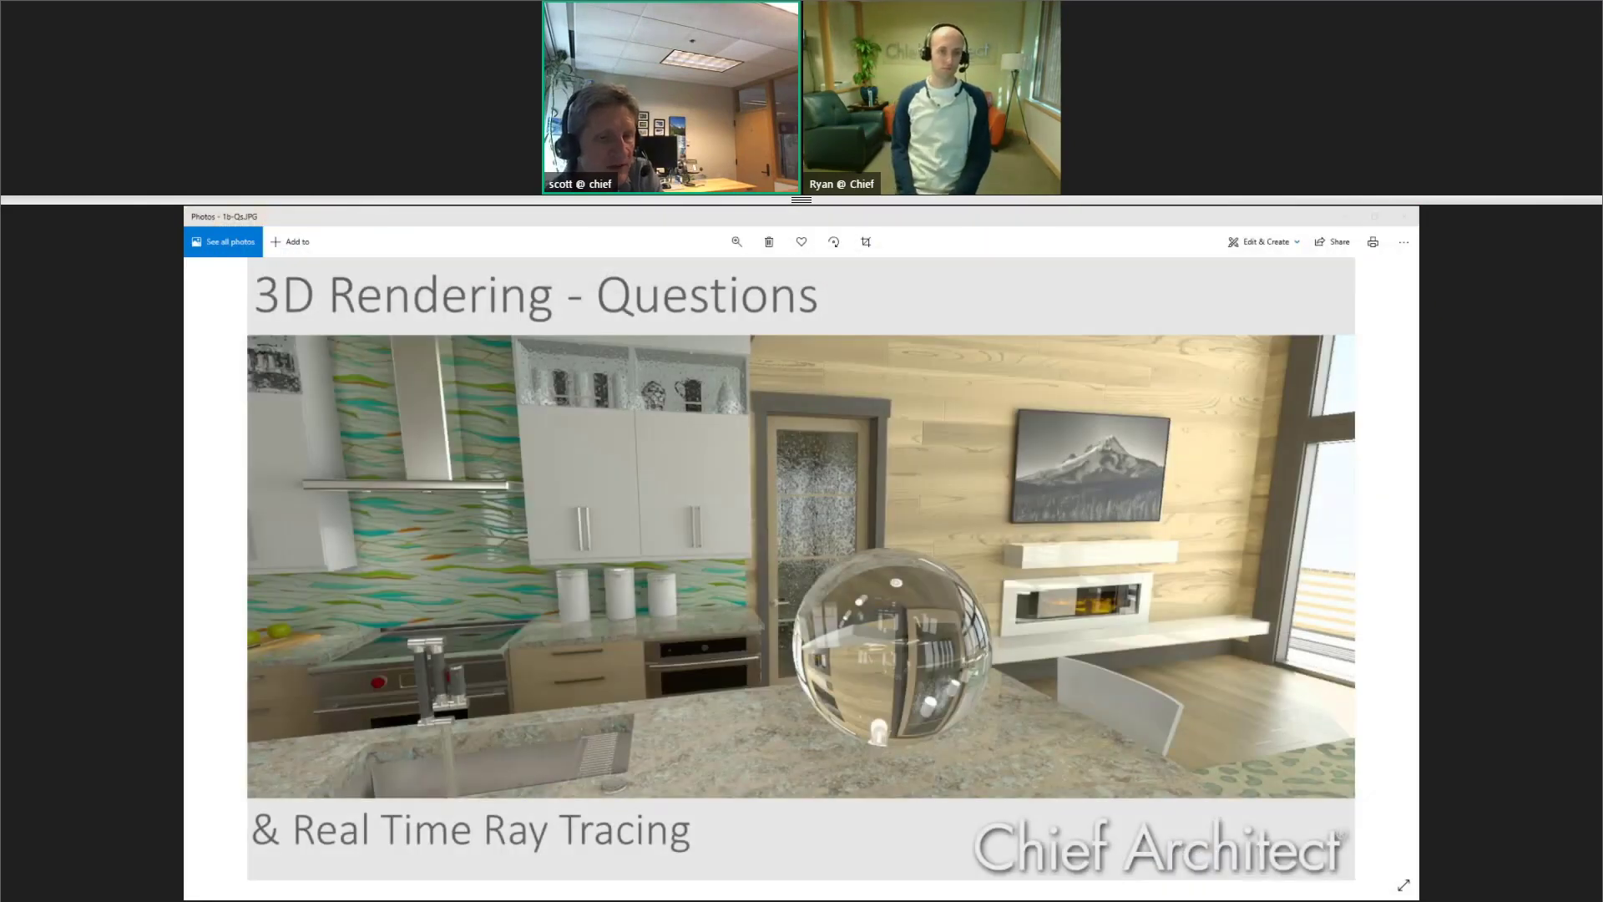